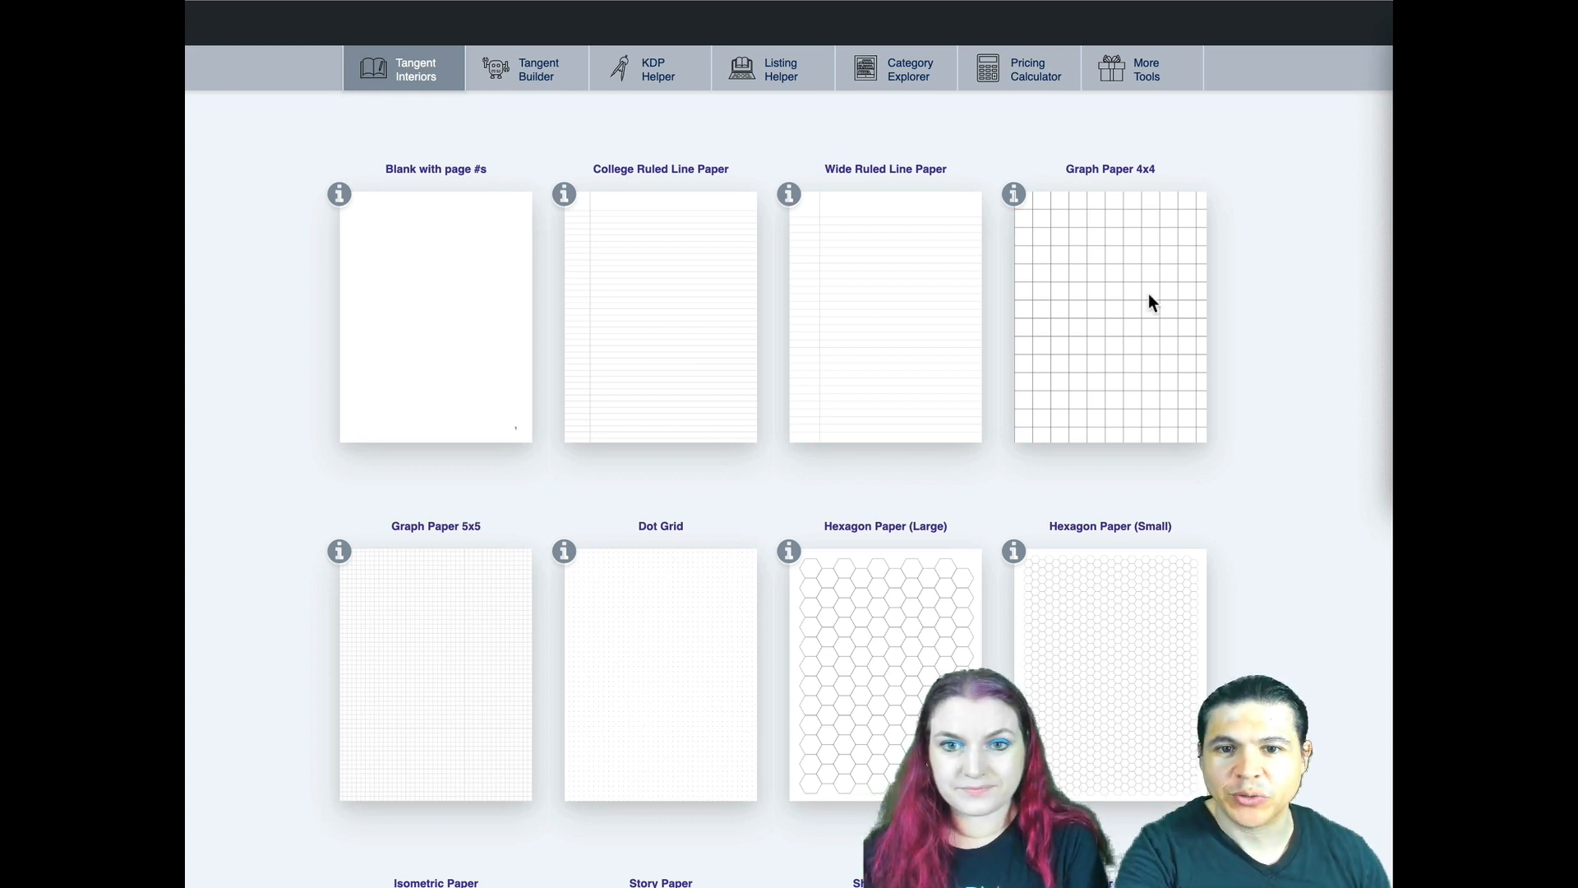
- Open Tangent Builder and look through the template designs and PDF upload option available for page 2
{"action": "left_click", "coordinate": [538, 75]}
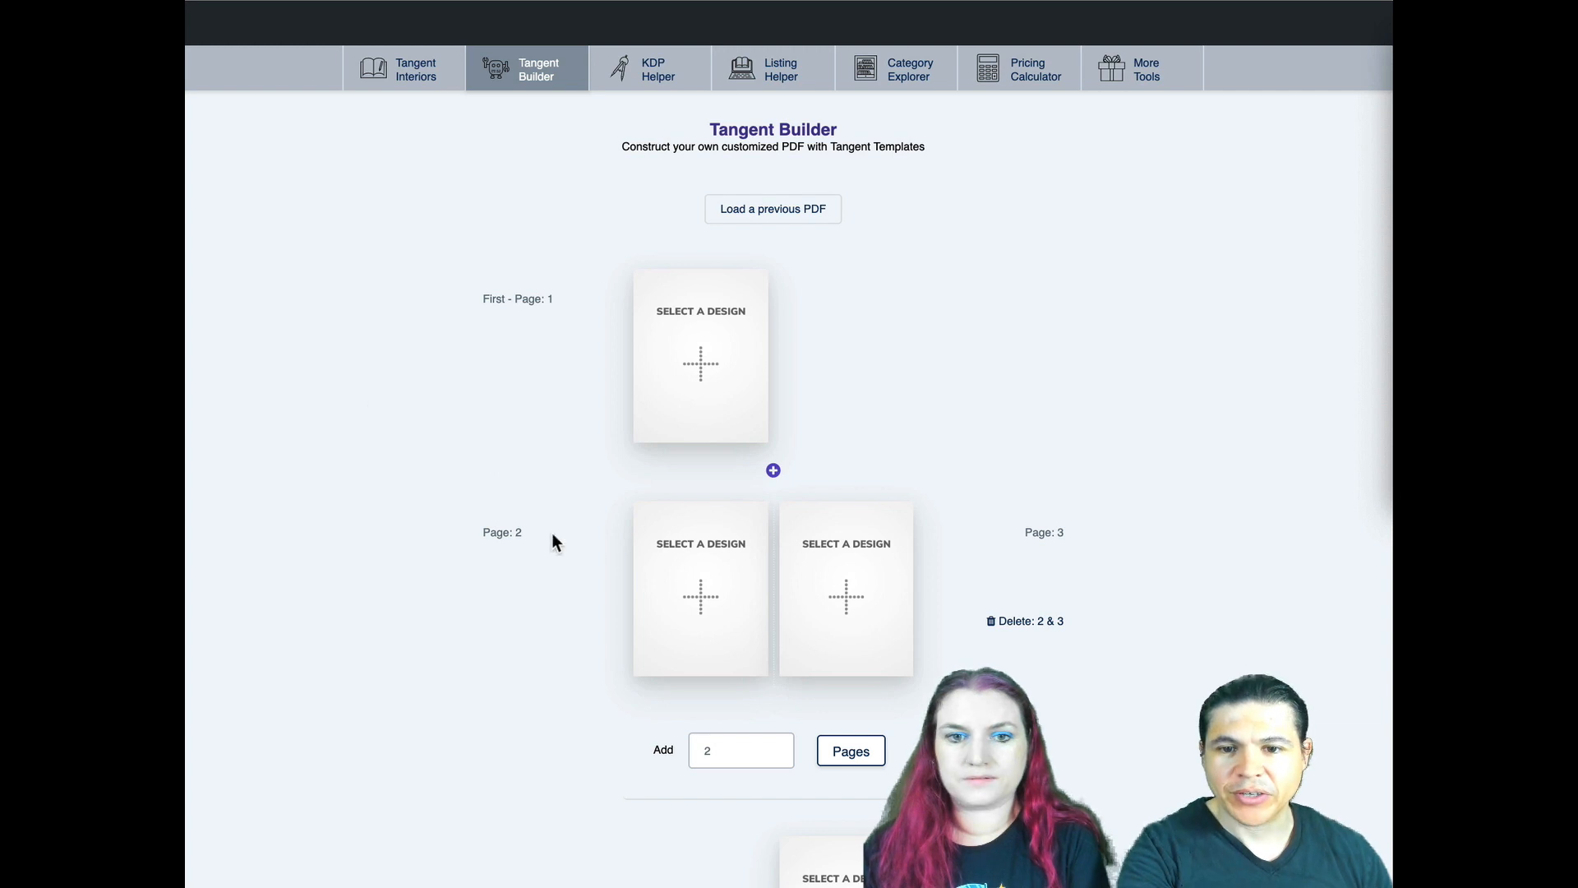
{"action": "left_click", "coordinate": [714, 562]}
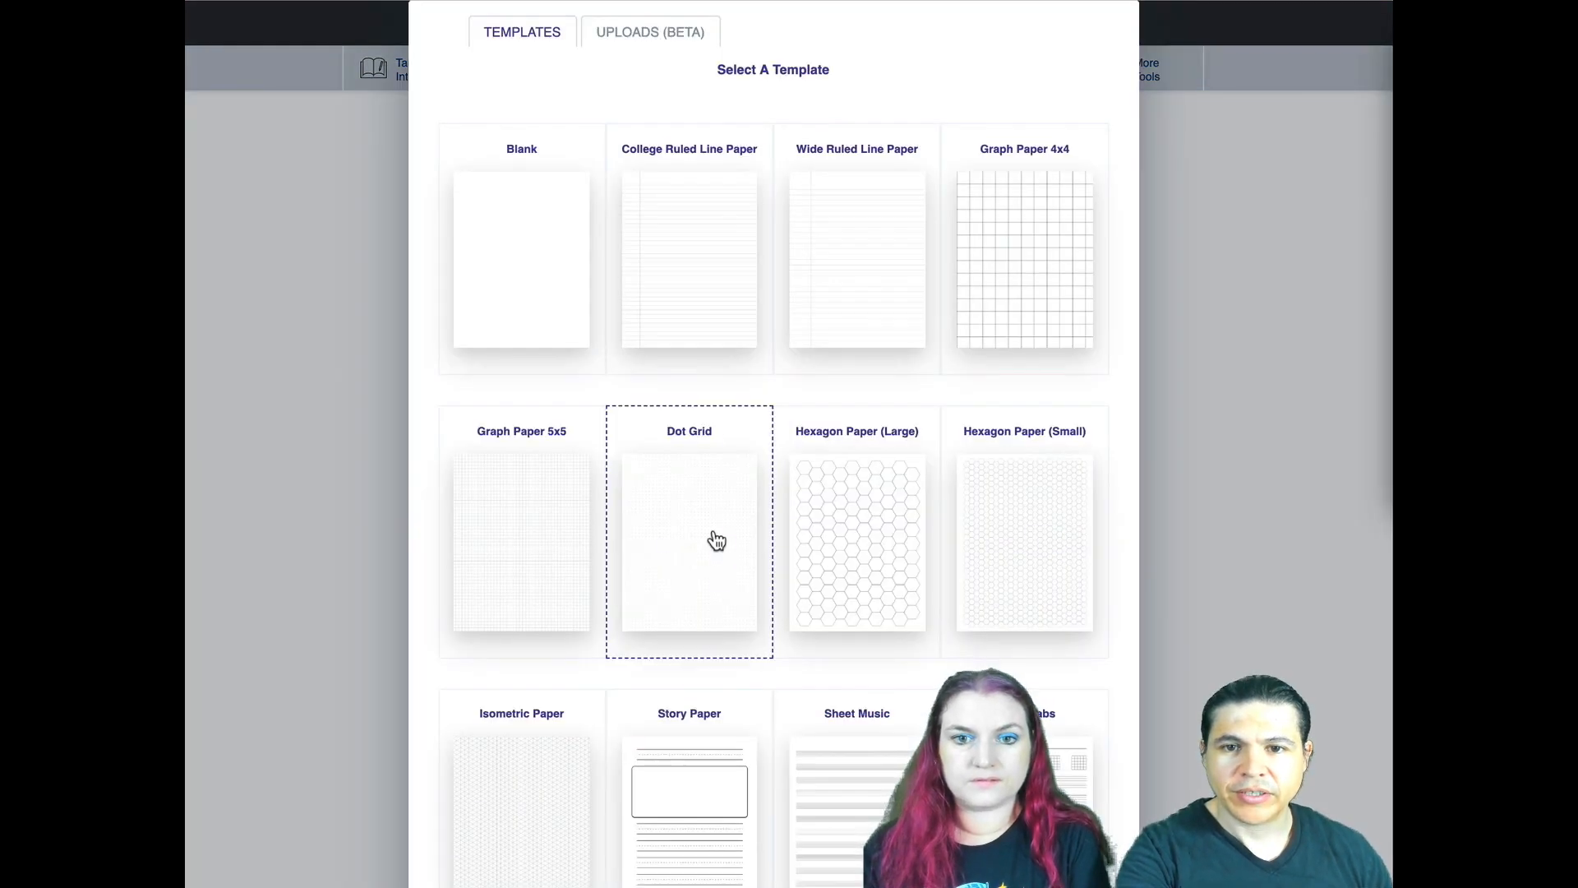
{"action": "left_click", "coordinate": [518, 41]}
{"action": "scroll", "coordinate": [592, 331], "scroll_direction": "down", "scroll_amount": 10}
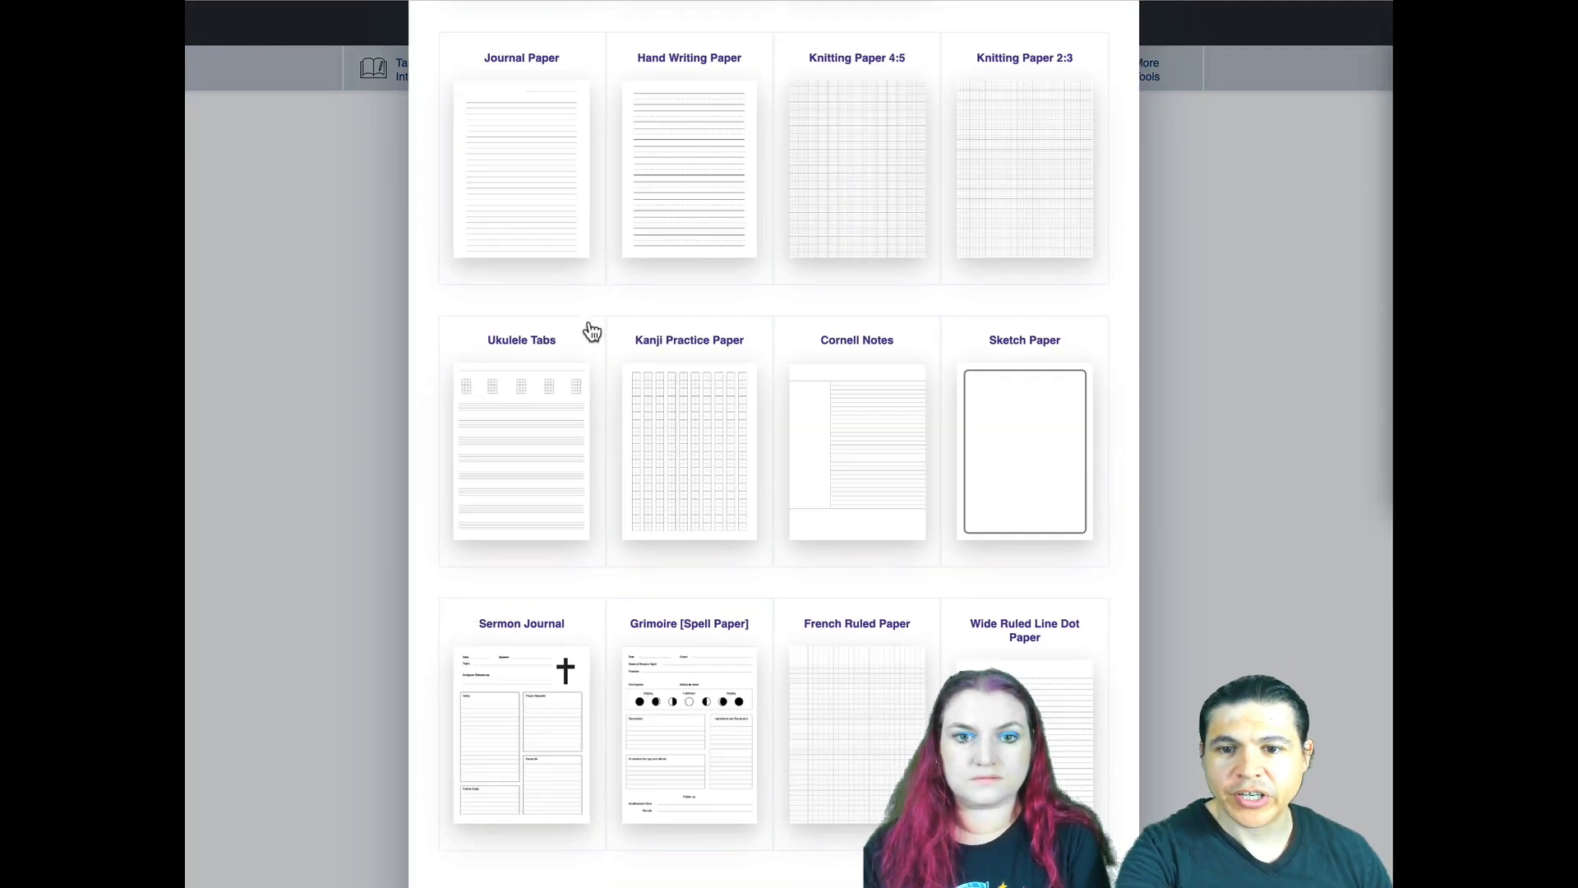
{"action": "scroll", "coordinate": [591, 331], "scroll_direction": "down", "scroll_amount": 5}
{"action": "scroll", "coordinate": [592, 331], "scroll_direction": "up", "scroll_amount": 15}
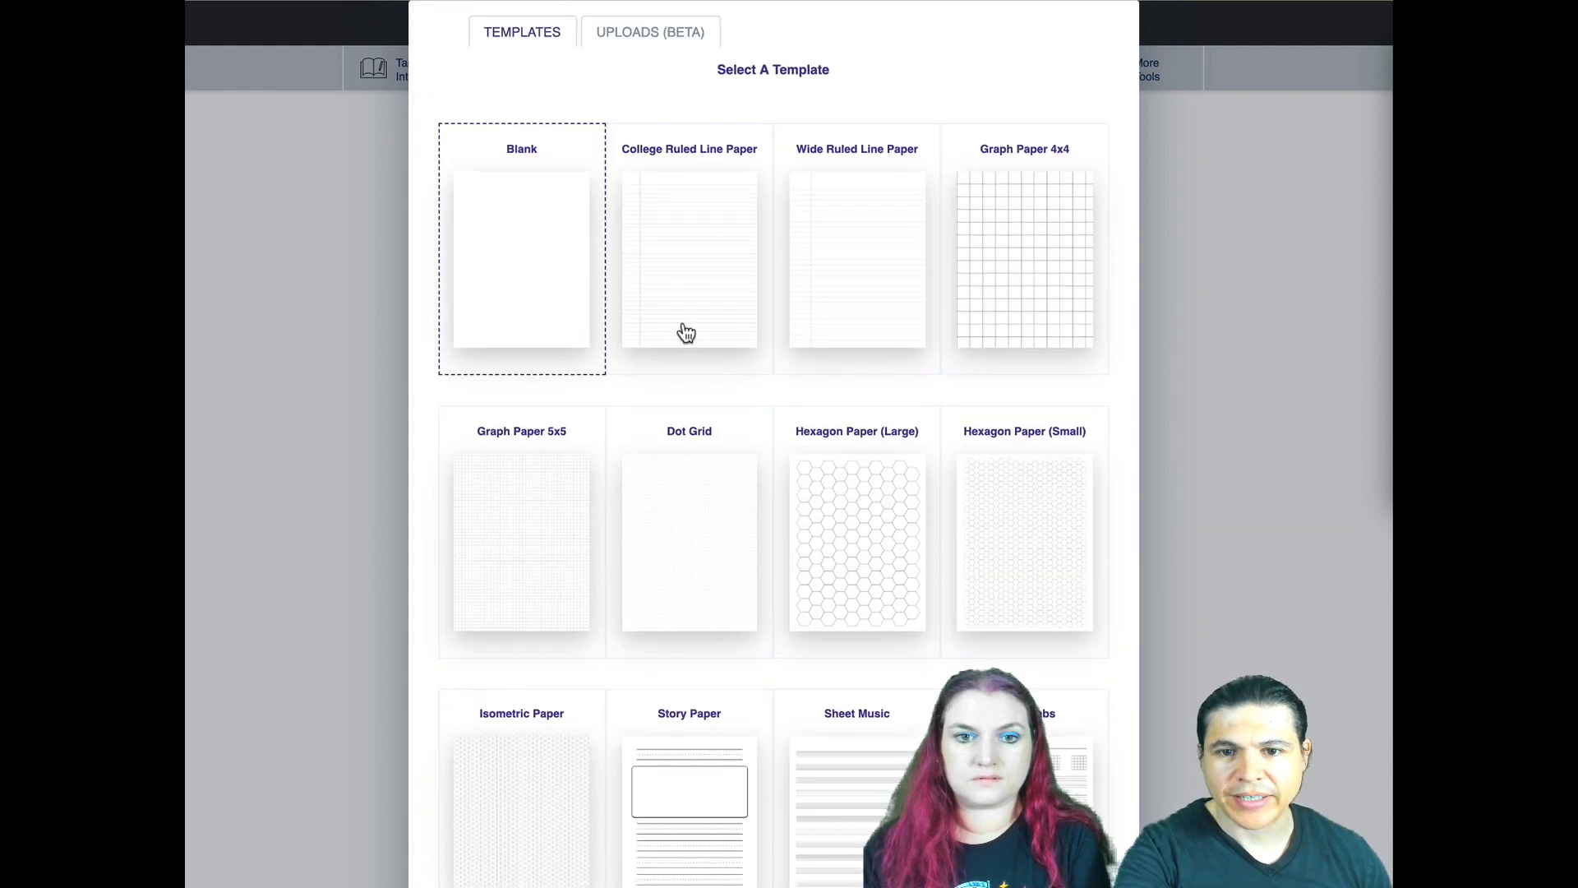
{"action": "left_click", "coordinate": [672, 45]}
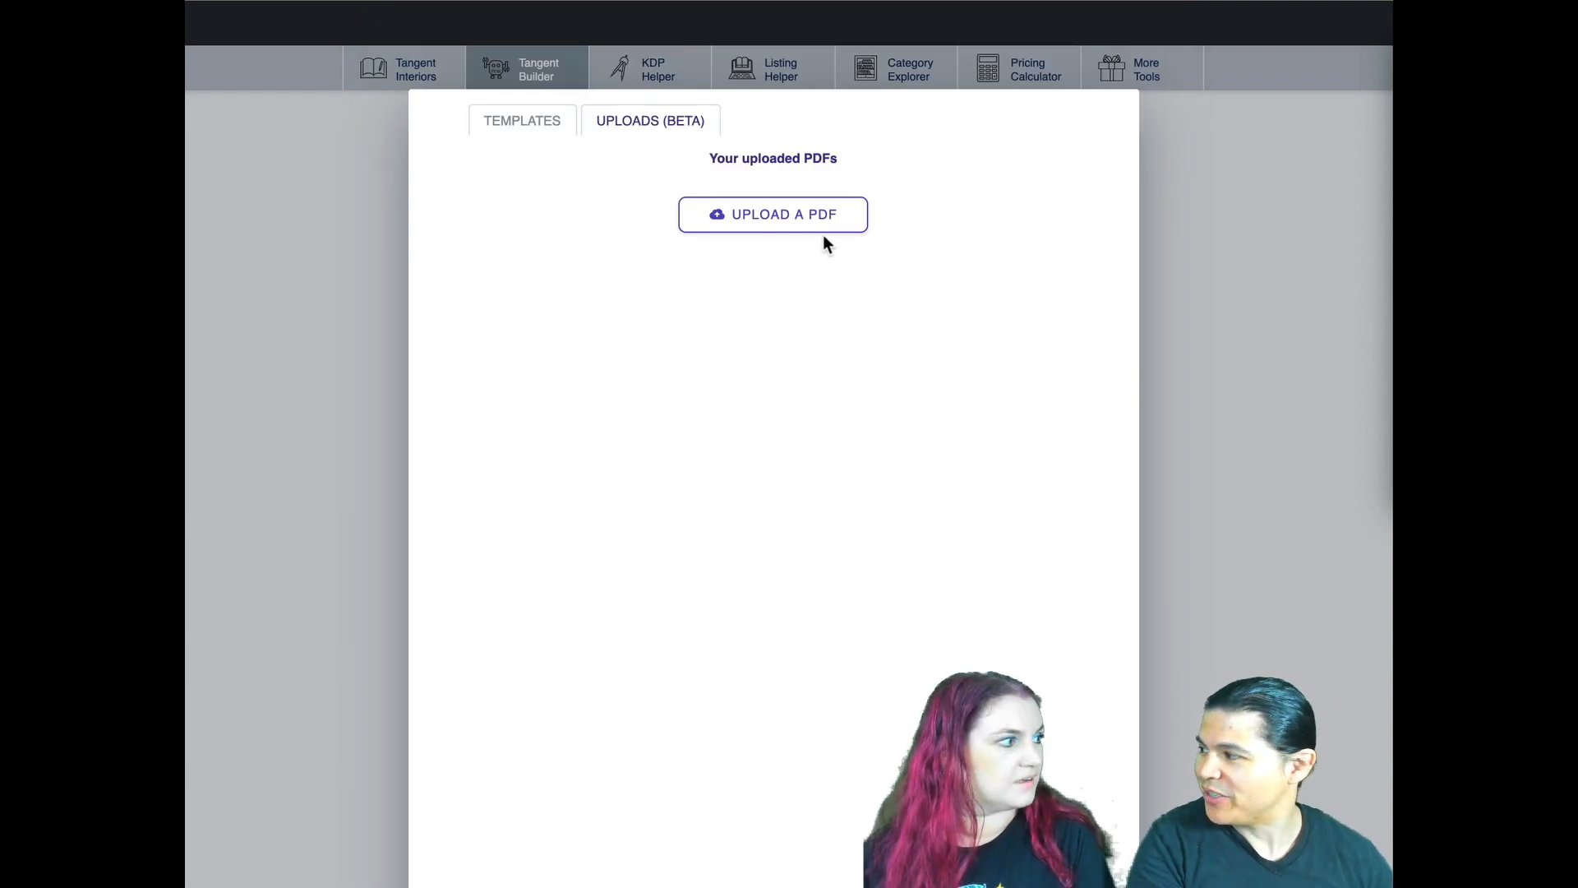
{"action": "left_click", "coordinate": [1210, 218]}
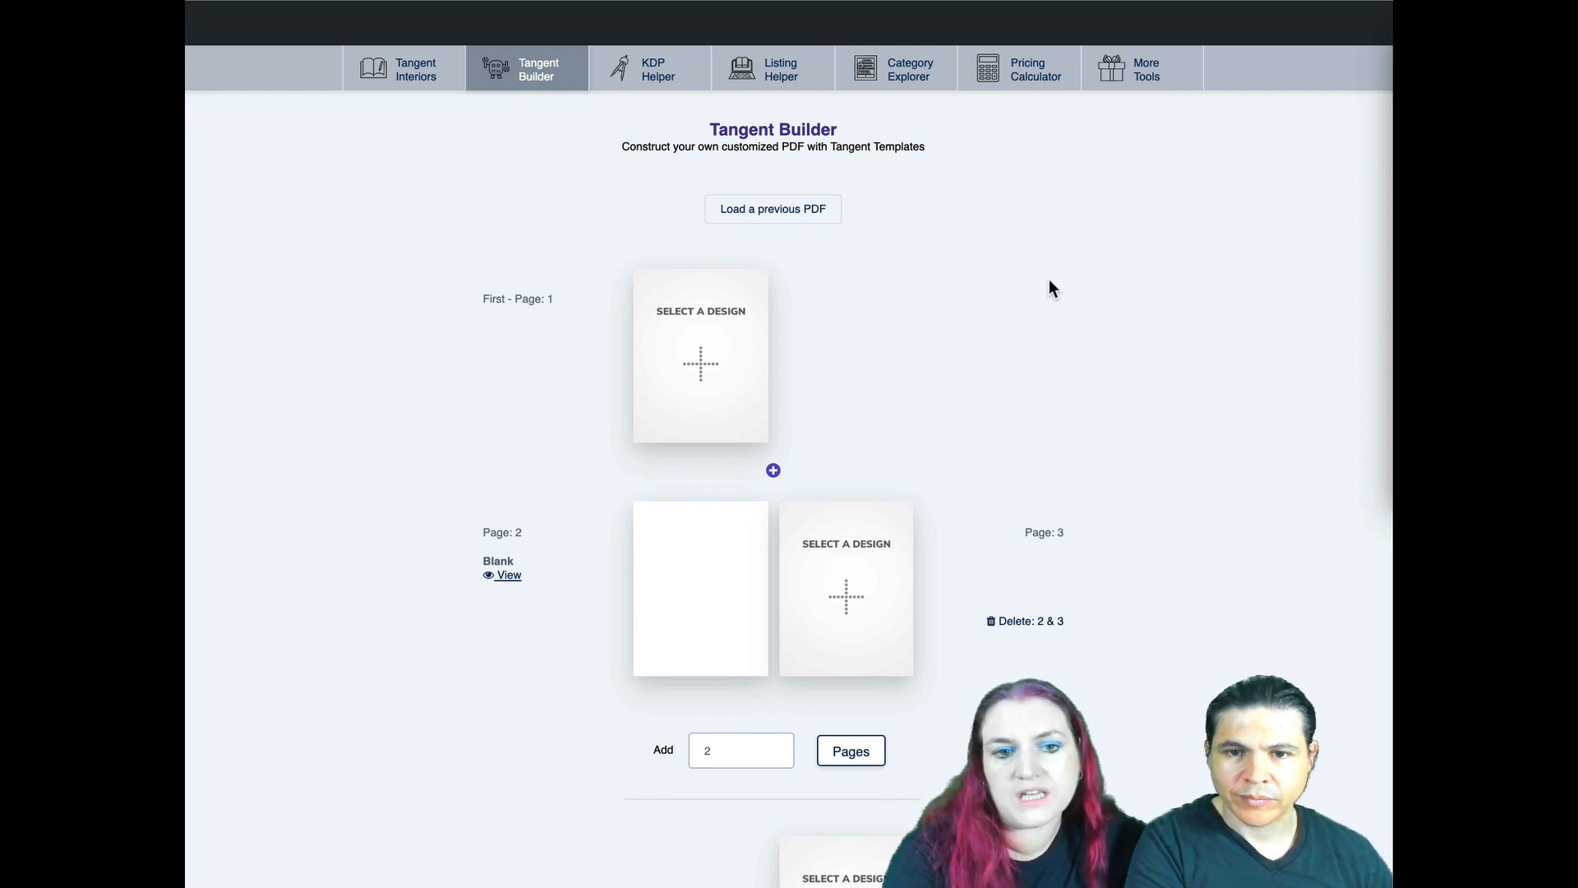
- Assign the College Ruled Line Paper template to page 1
{"action": "left_click", "coordinate": [695, 350]}
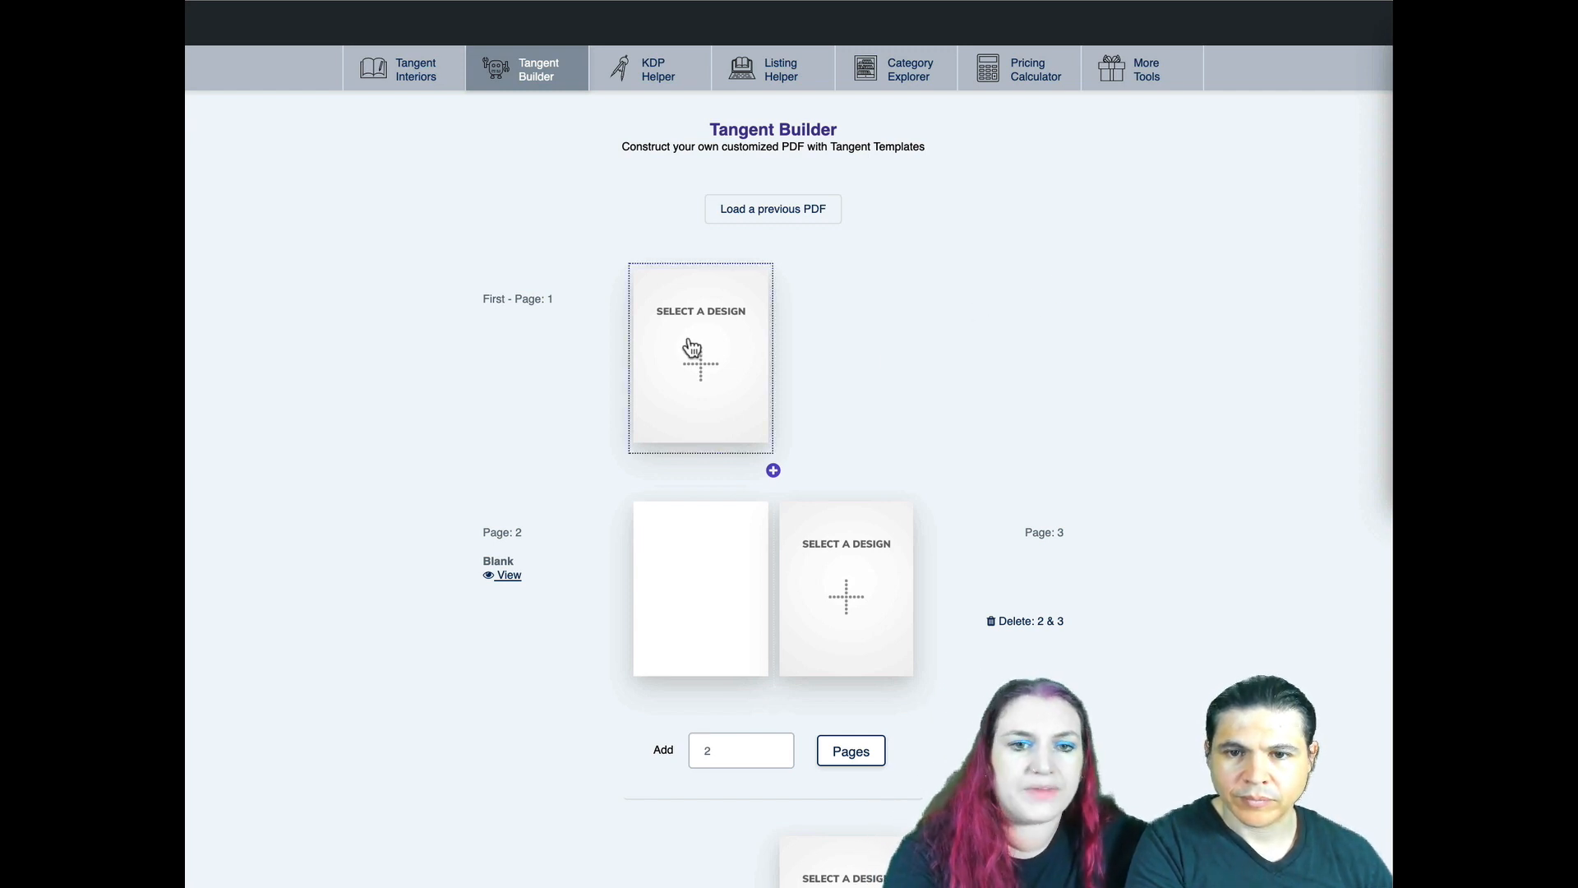
{"action": "left_click", "coordinate": [675, 387]}
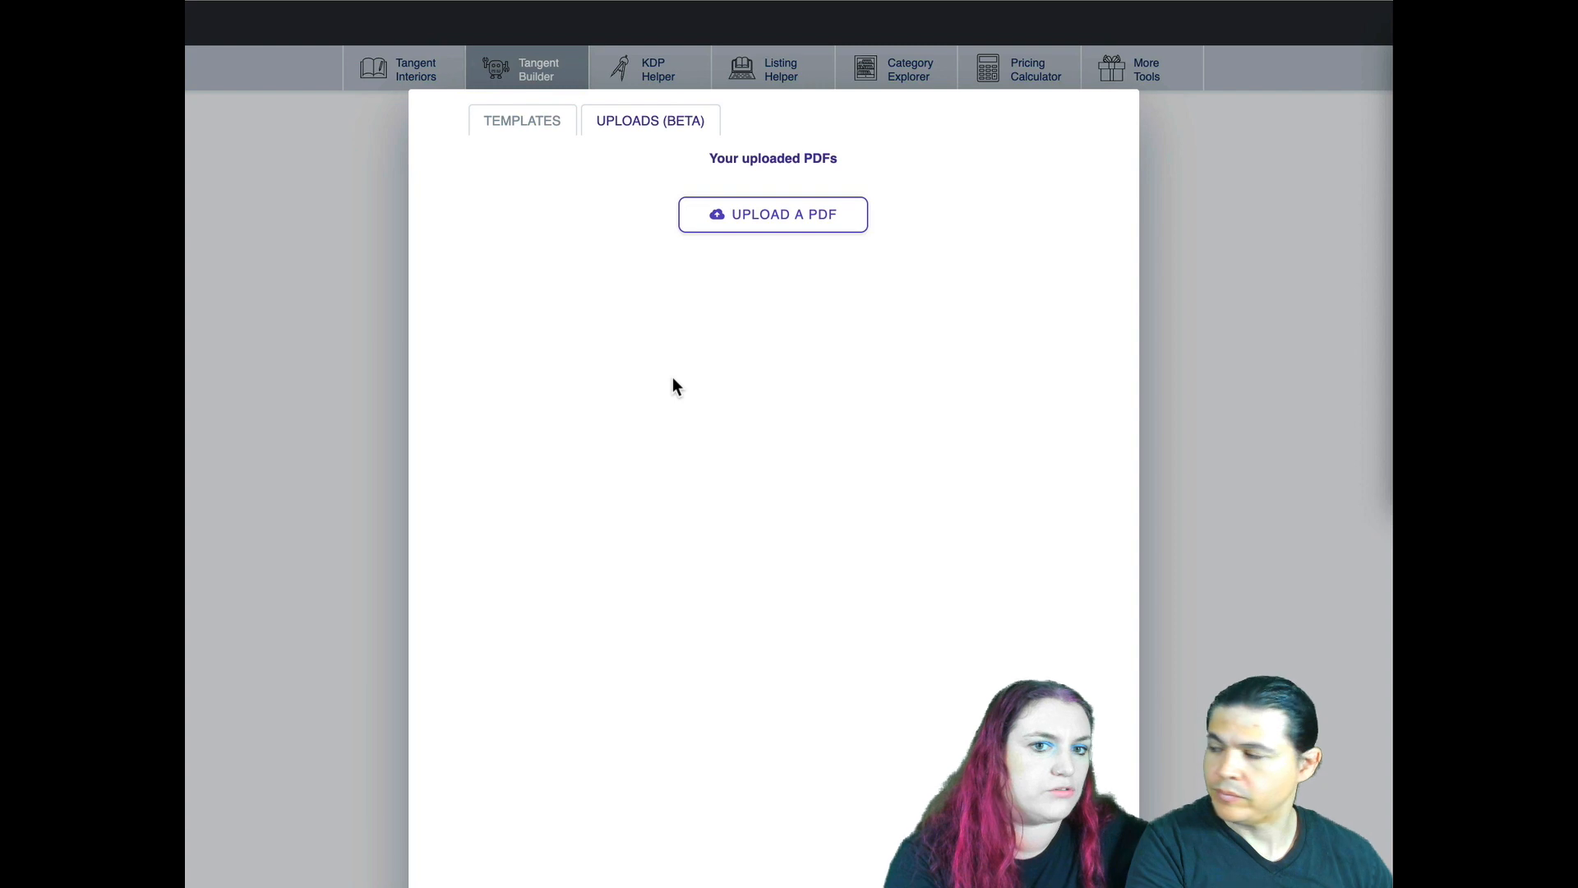
{"action": "left_click", "coordinate": [498, 117]}
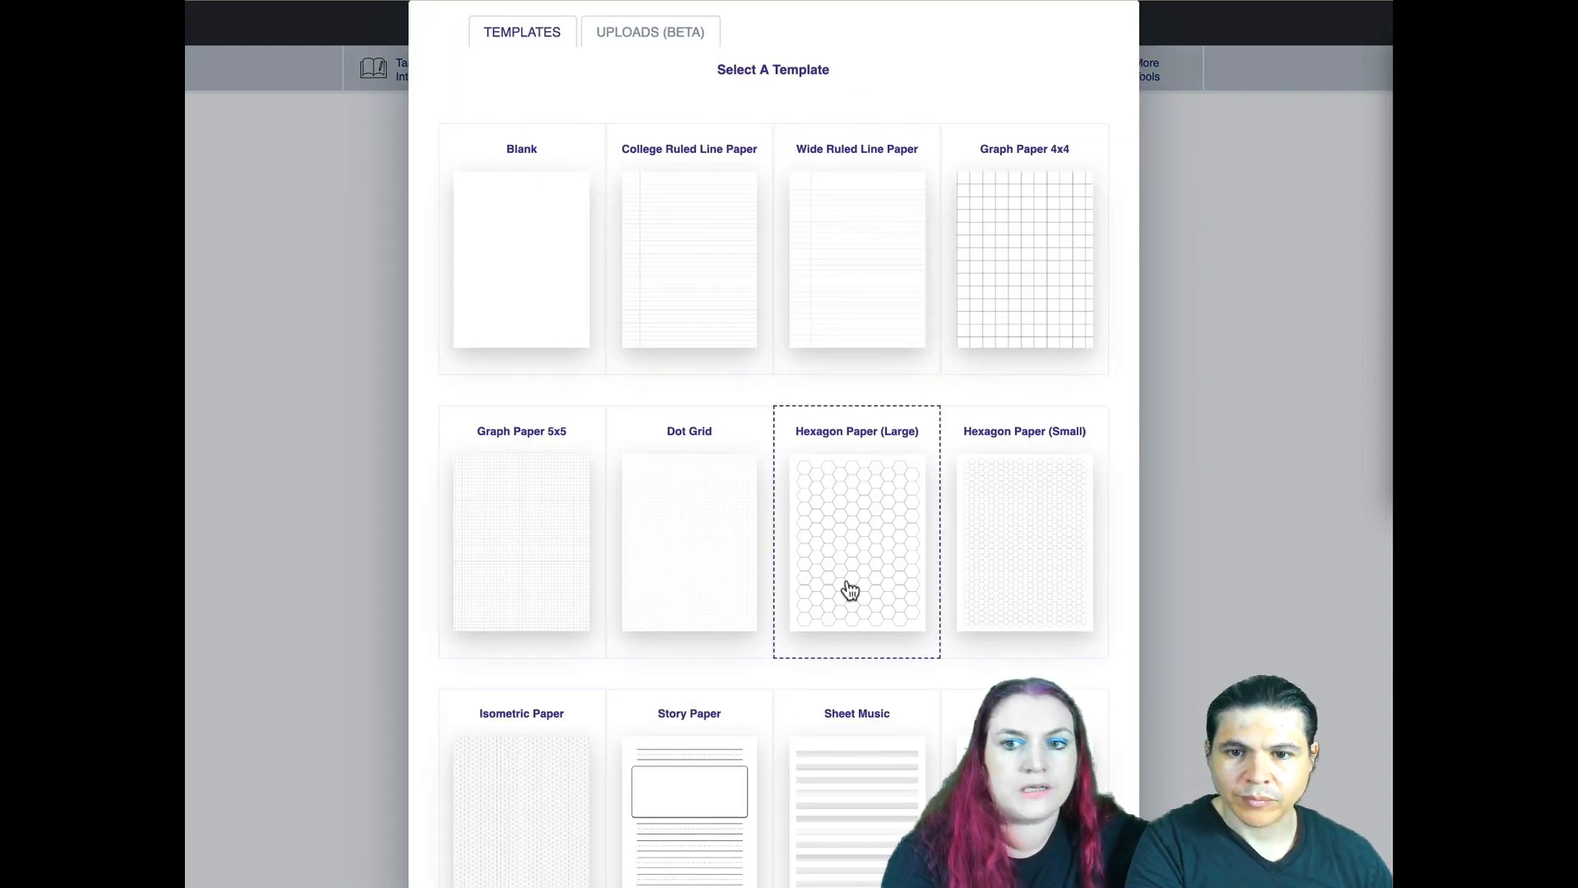
{"action": "scroll", "coordinate": [849, 603], "scroll_direction": "down", "scroll_amount": 1}
{"action": "scroll", "coordinate": [849, 603], "scroll_direction": "down", "scroll_amount": 15}
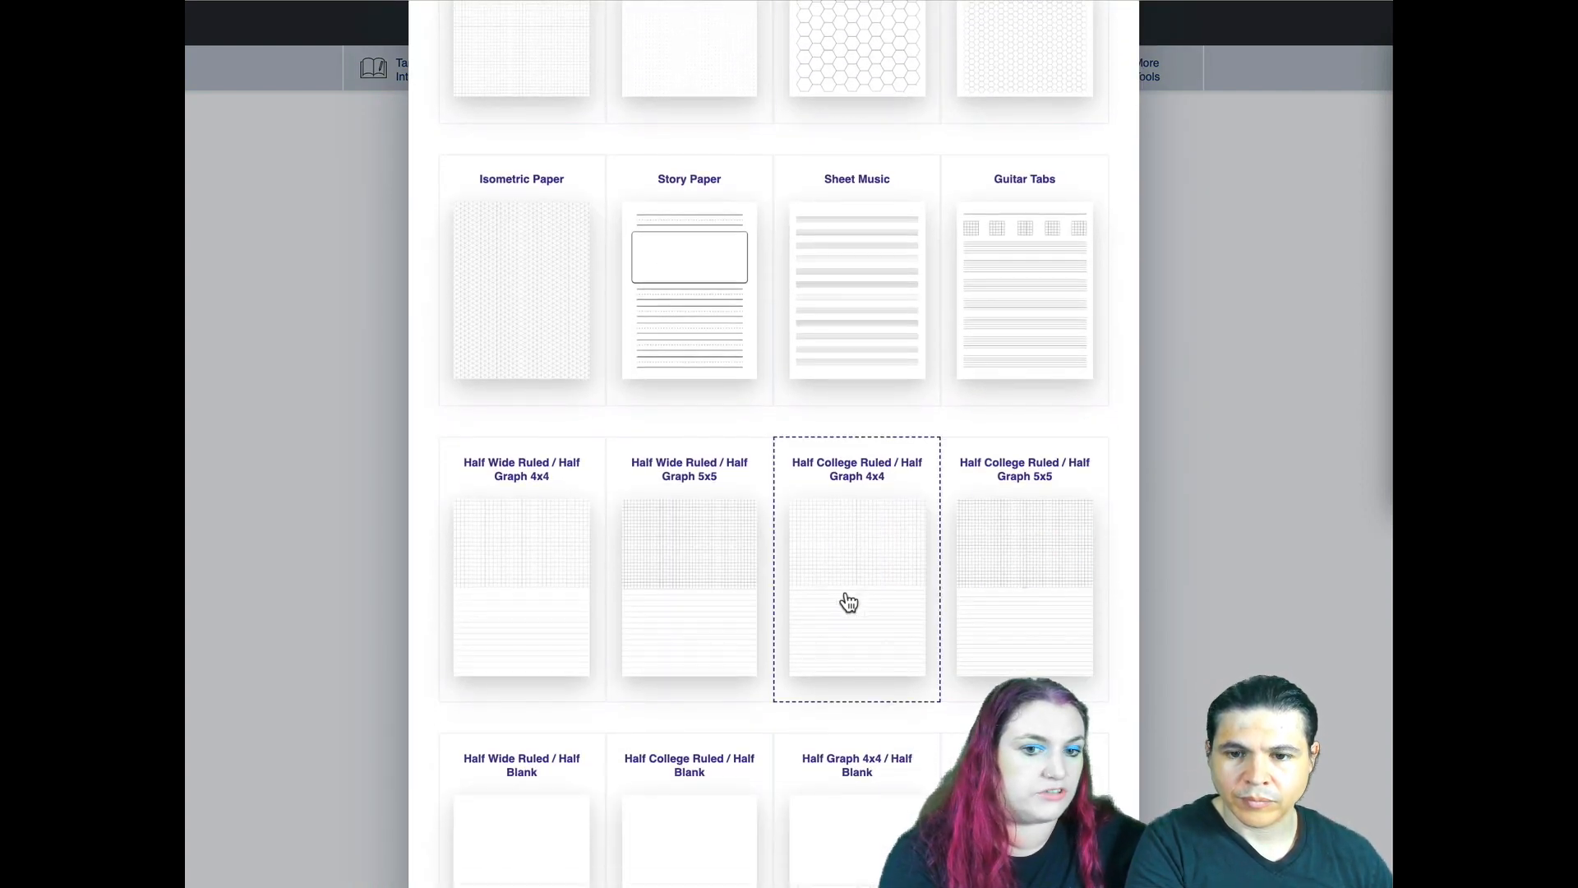
{"action": "scroll", "coordinate": [849, 602], "scroll_direction": "up", "scroll_amount": 15}
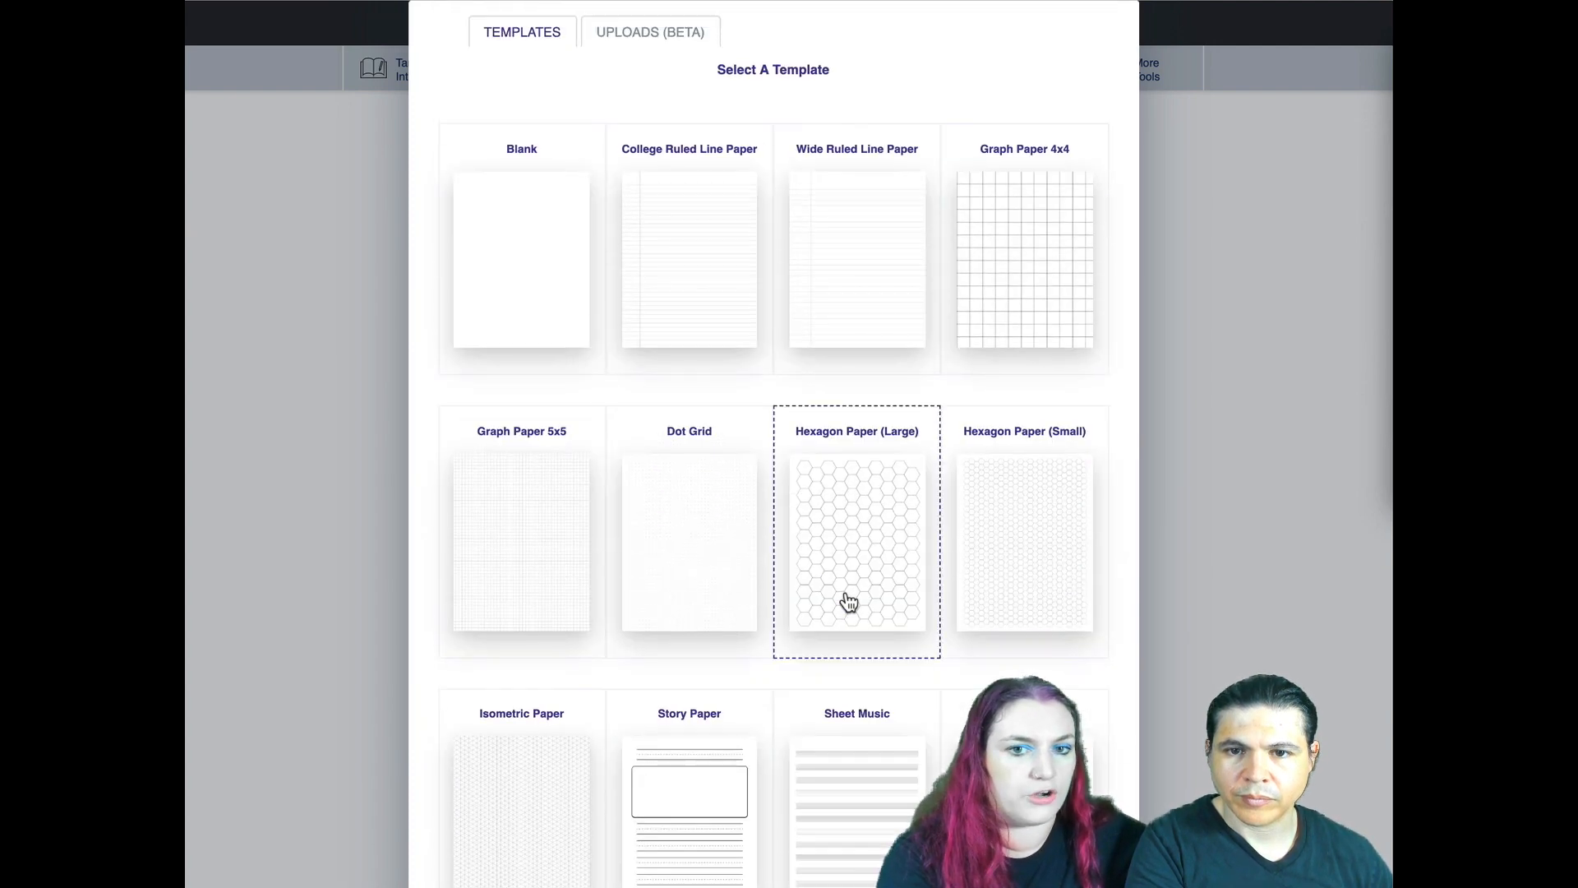
{"action": "left_click", "coordinate": [655, 267]}
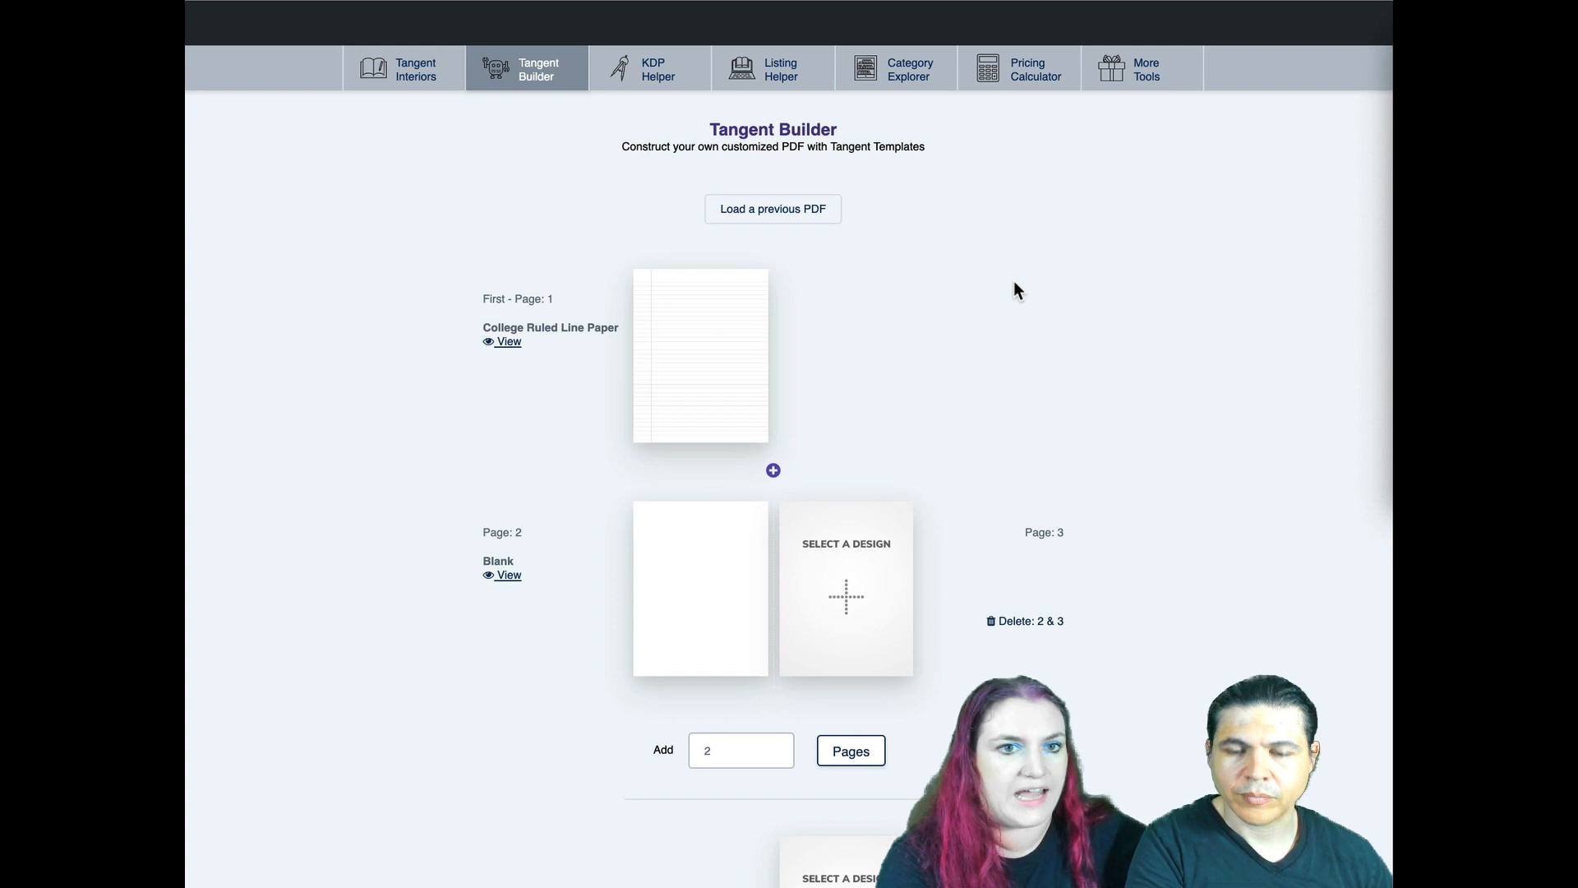
- Upload hangman.pdf and use its hangman page as the design for page 2
{"action": "left_click", "coordinate": [700, 582]}
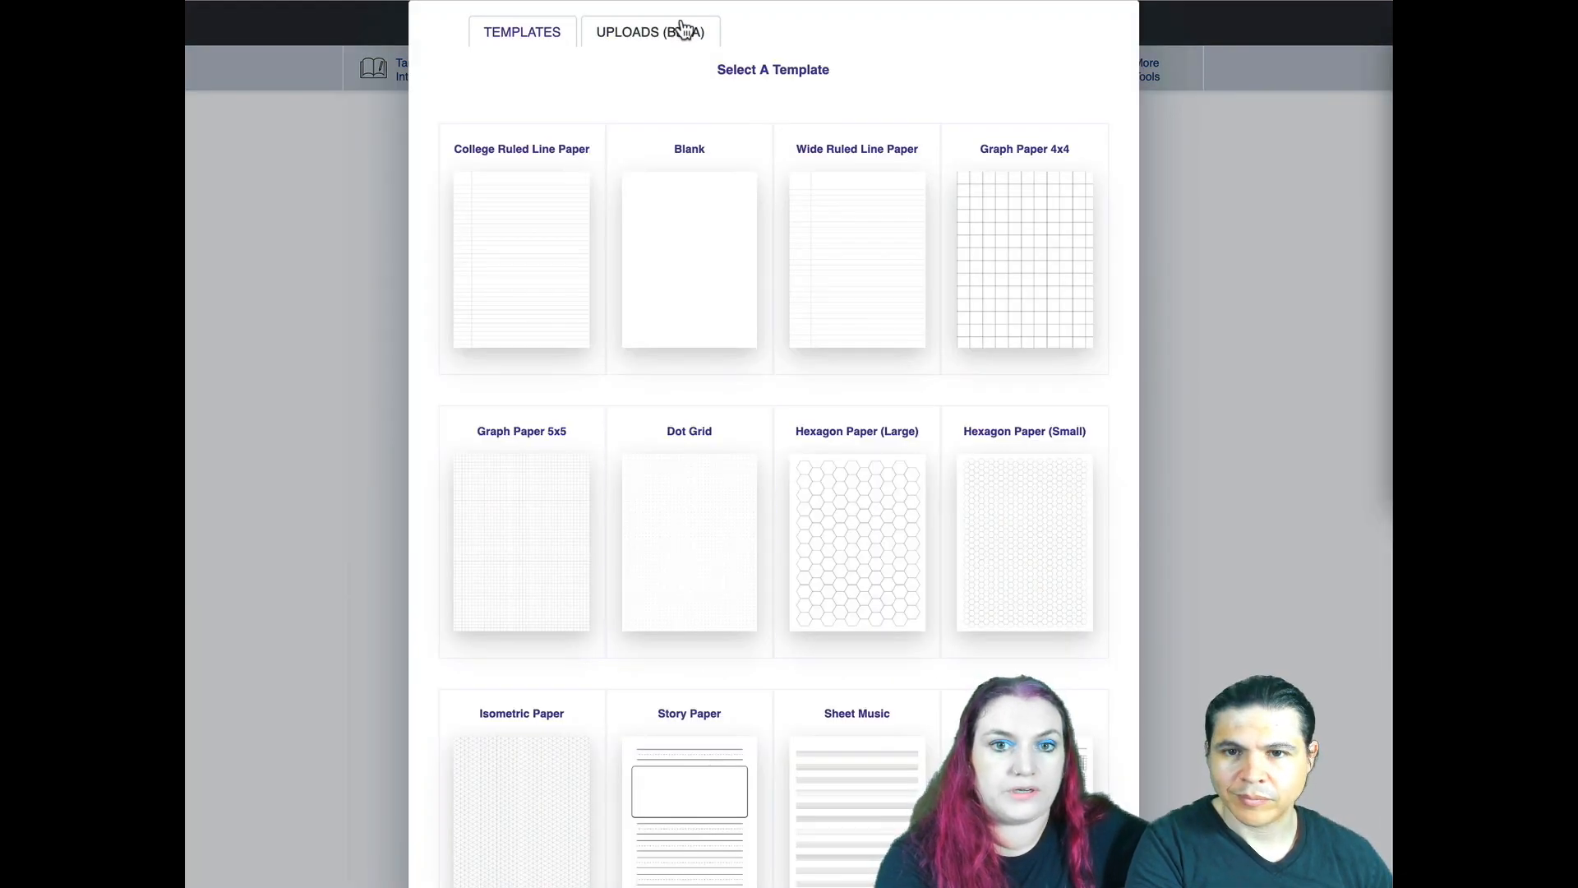
{"action": "left_click", "coordinate": [647, 34]}
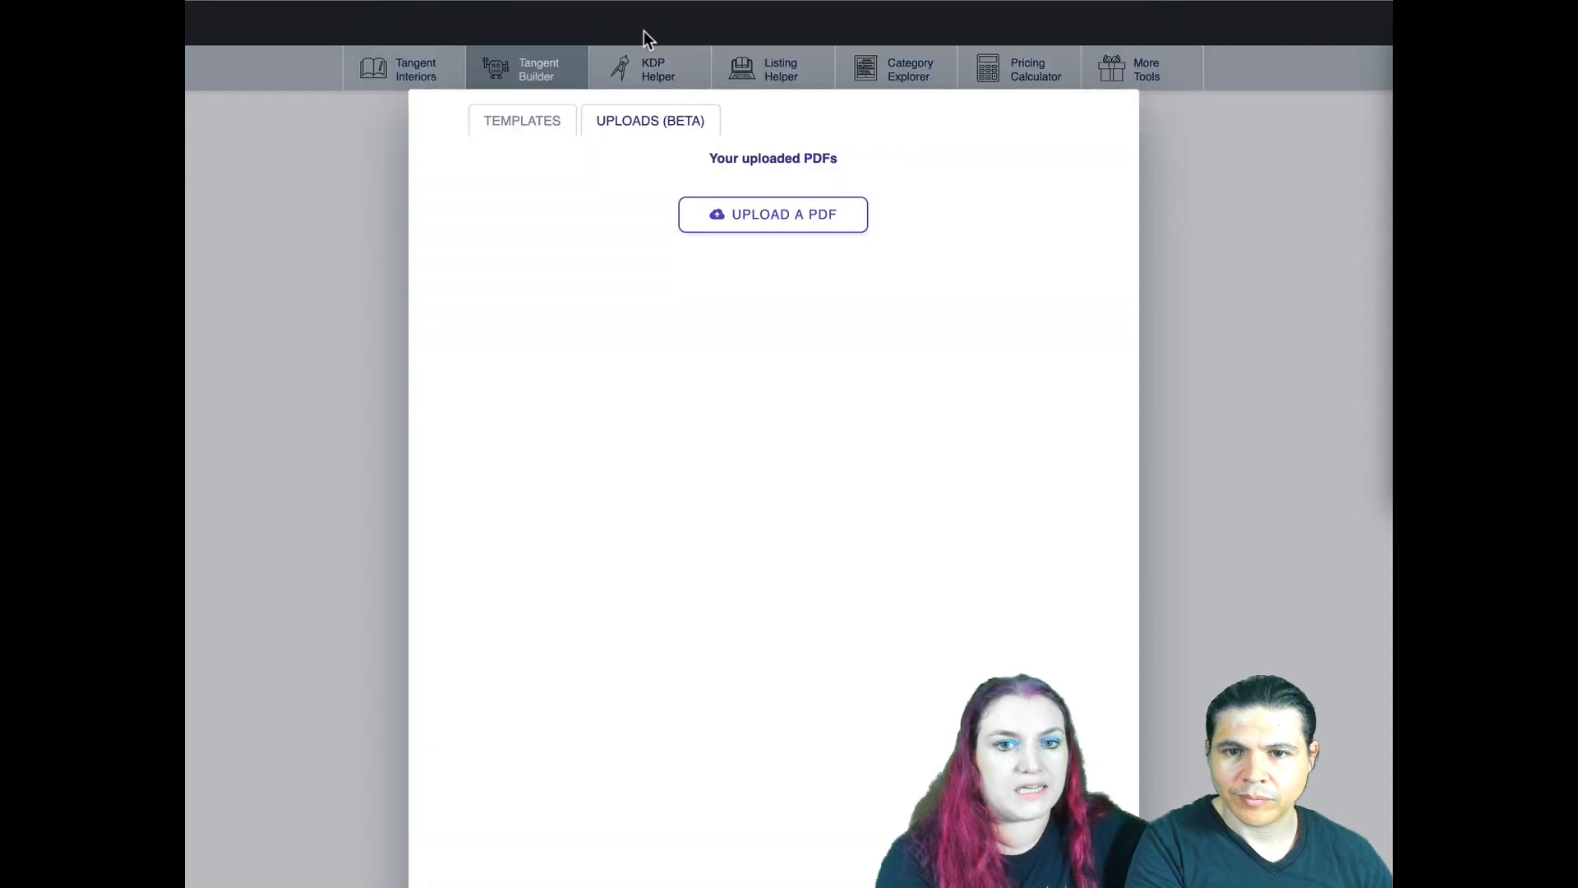
{"action": "left_click", "coordinate": [778, 219]}
{"action": "double_click", "coordinate": [539, 171]}
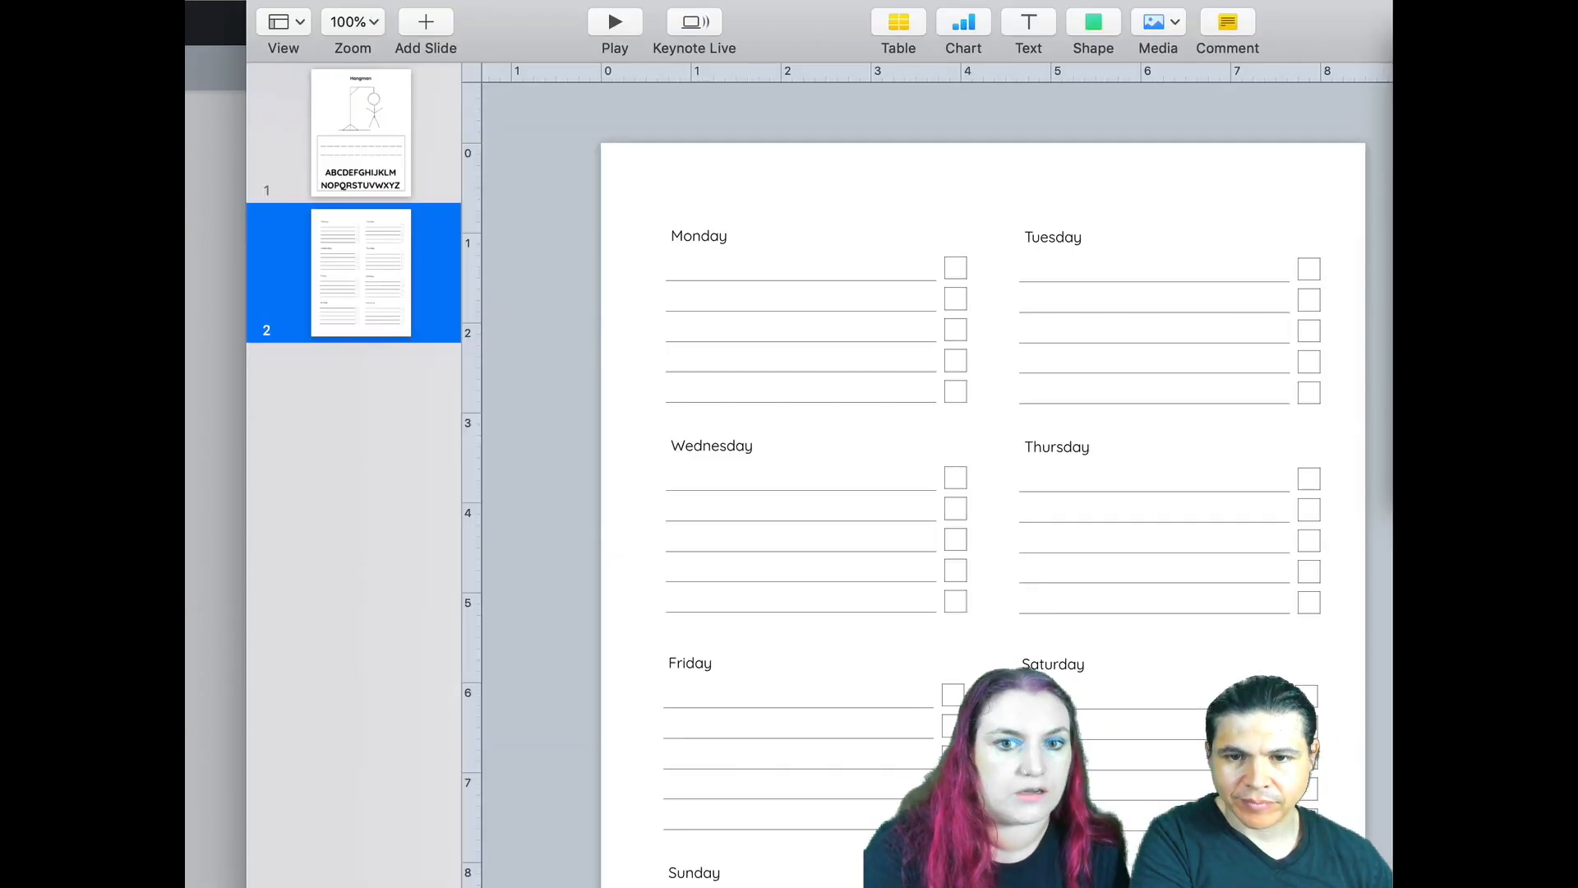
{"action": "left_click", "coordinate": [376, 144]}
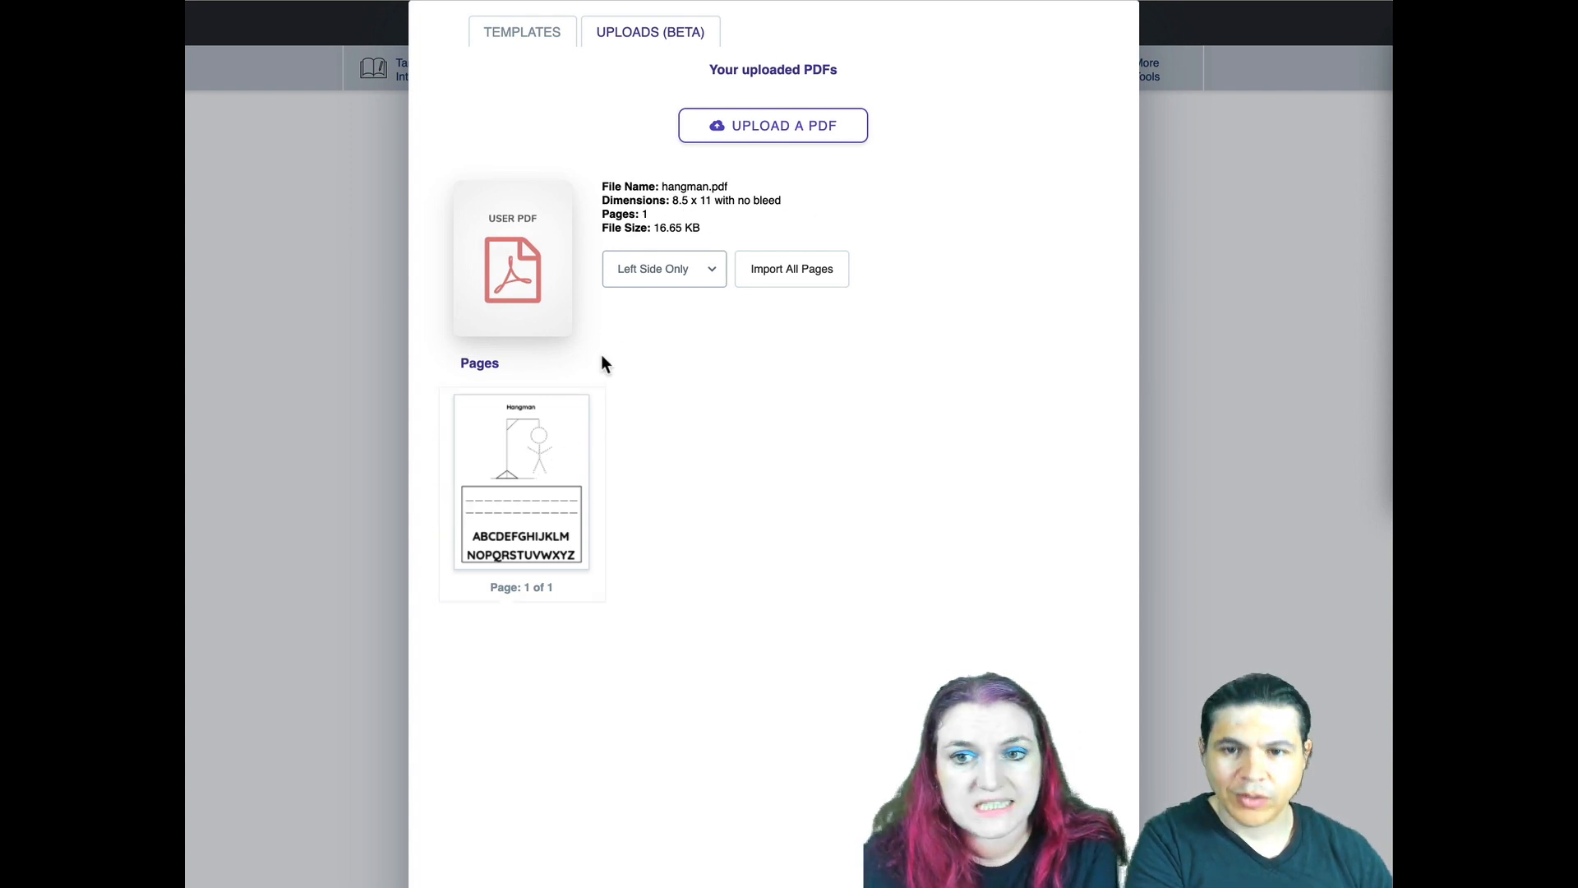
{"action": "left_click", "coordinate": [520, 456]}
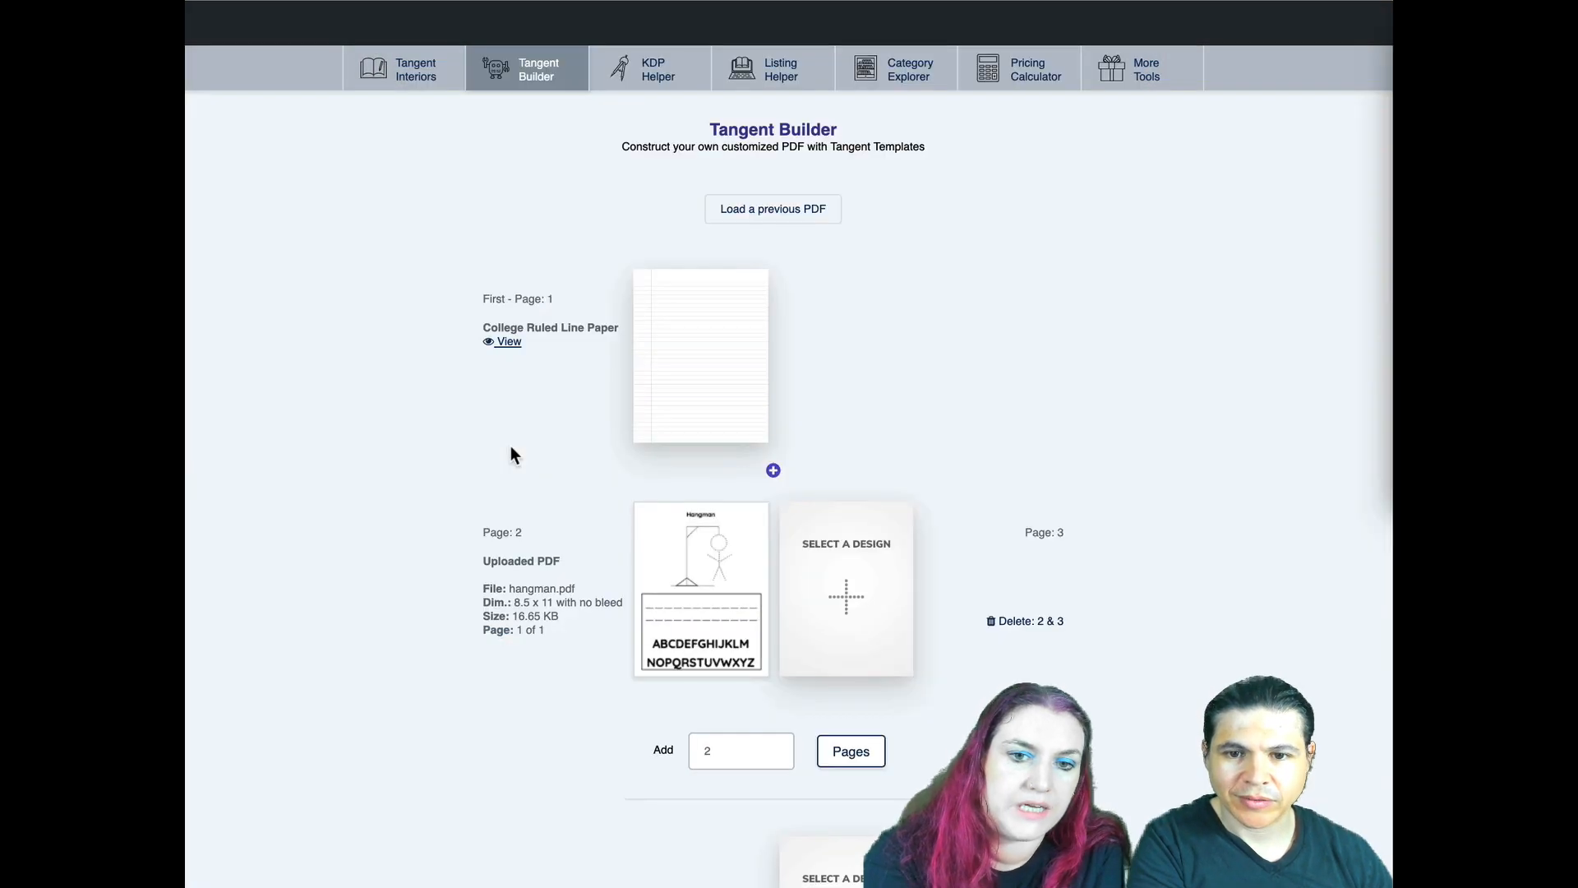
- Assign the College Ruled Line Paper template to page 3
{"action": "left_click", "coordinate": [859, 580]}
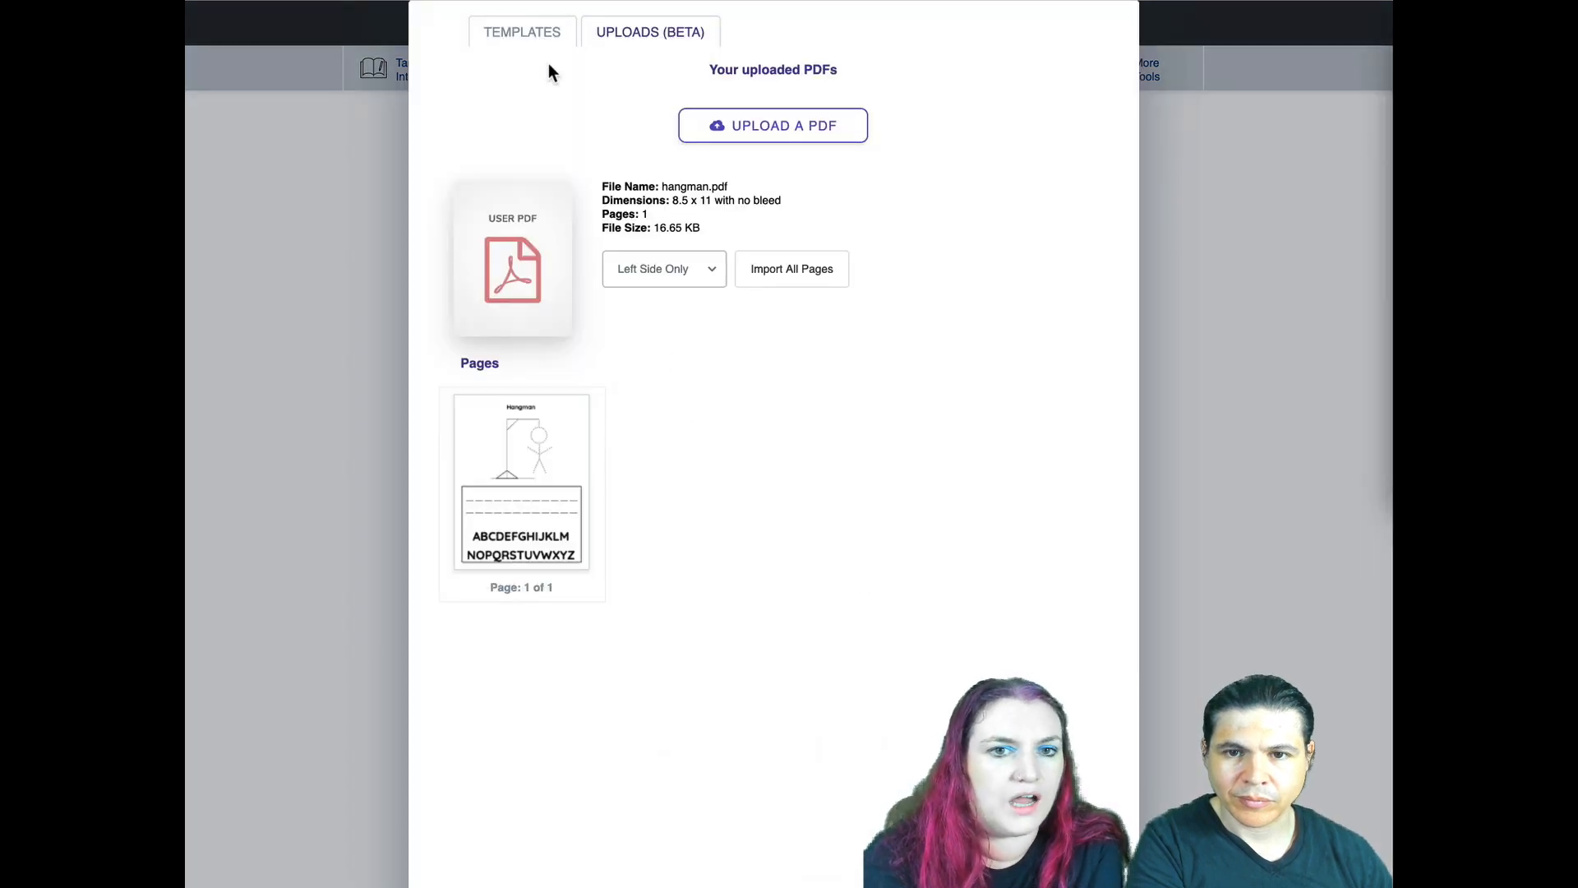
{"action": "left_click", "coordinate": [538, 35]}
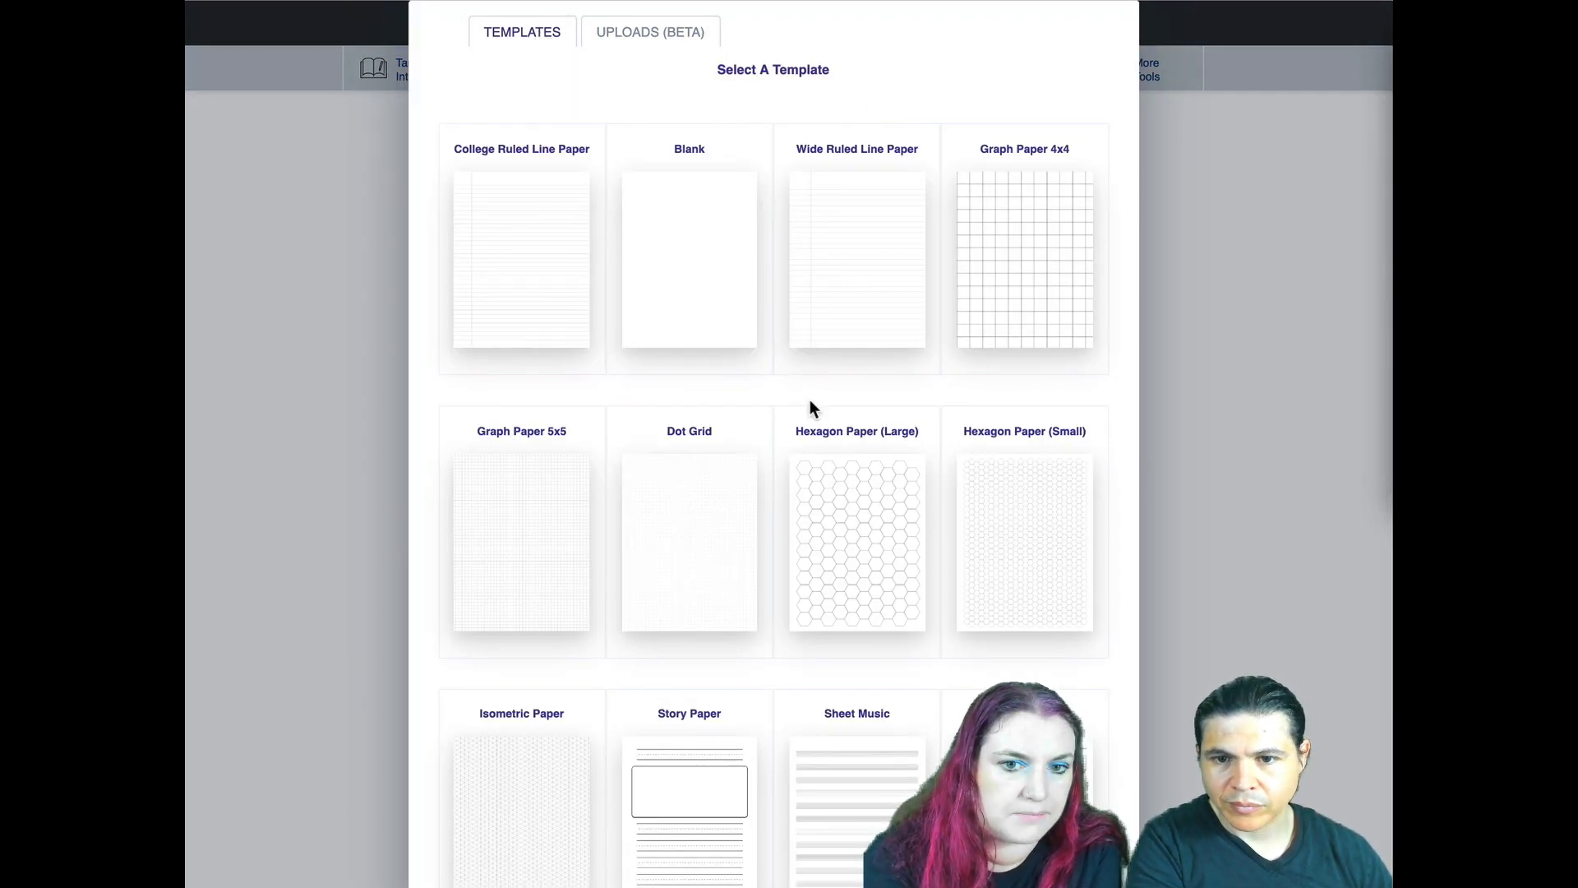
{"action": "scroll", "coordinate": [810, 402], "scroll_direction": "down", "scroll_amount": 5}
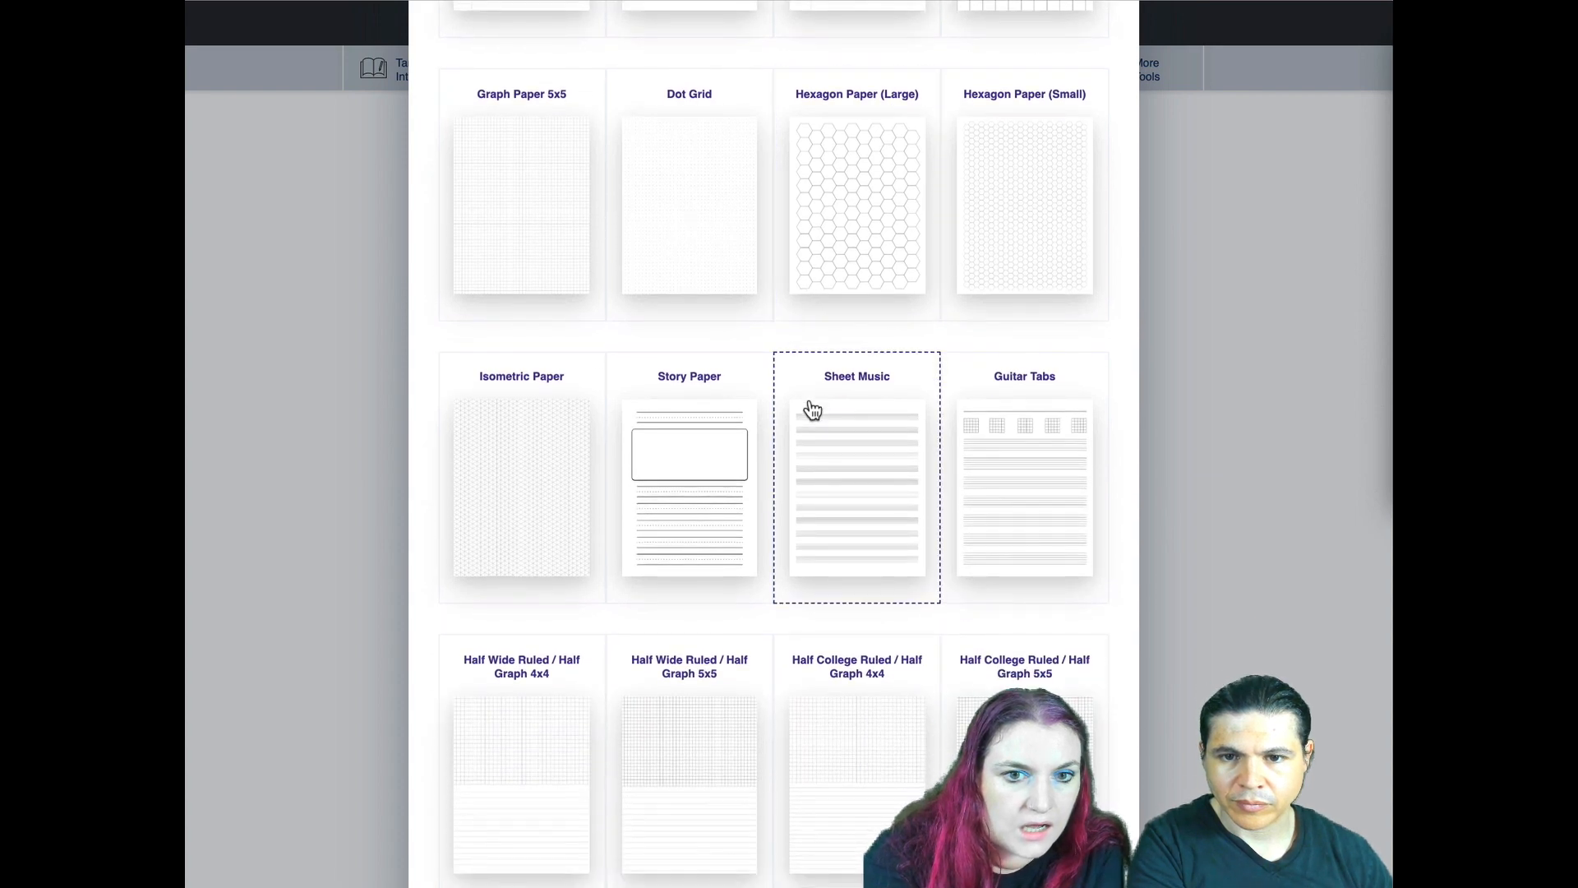
{"action": "scroll", "coordinate": [812, 409], "scroll_direction": "up", "scroll_amount": 4}
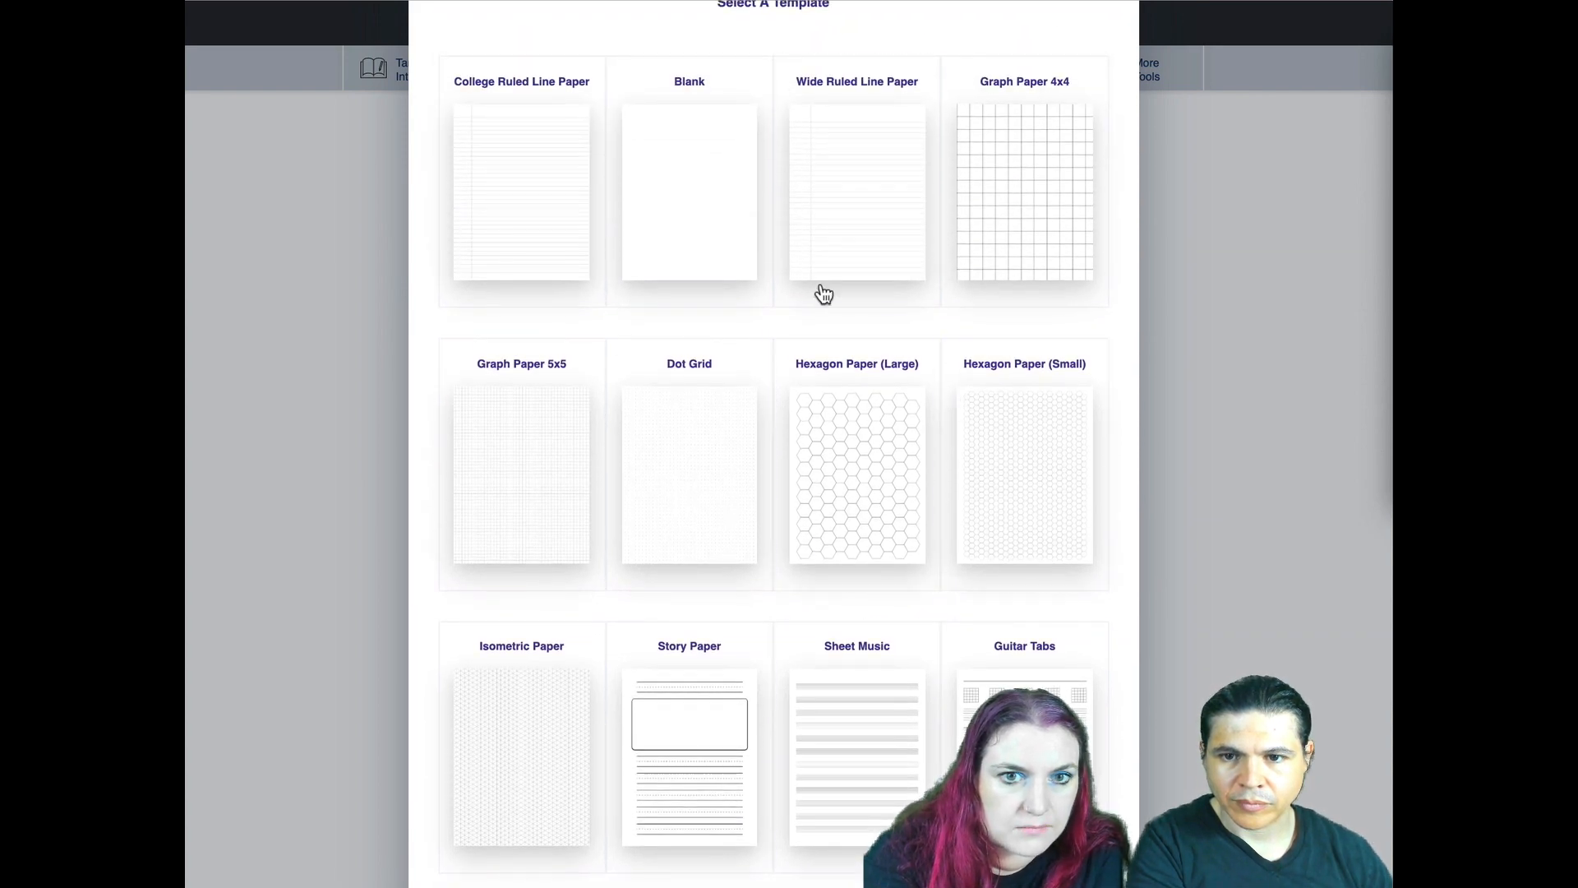
{"action": "left_click", "coordinate": [589, 156]}
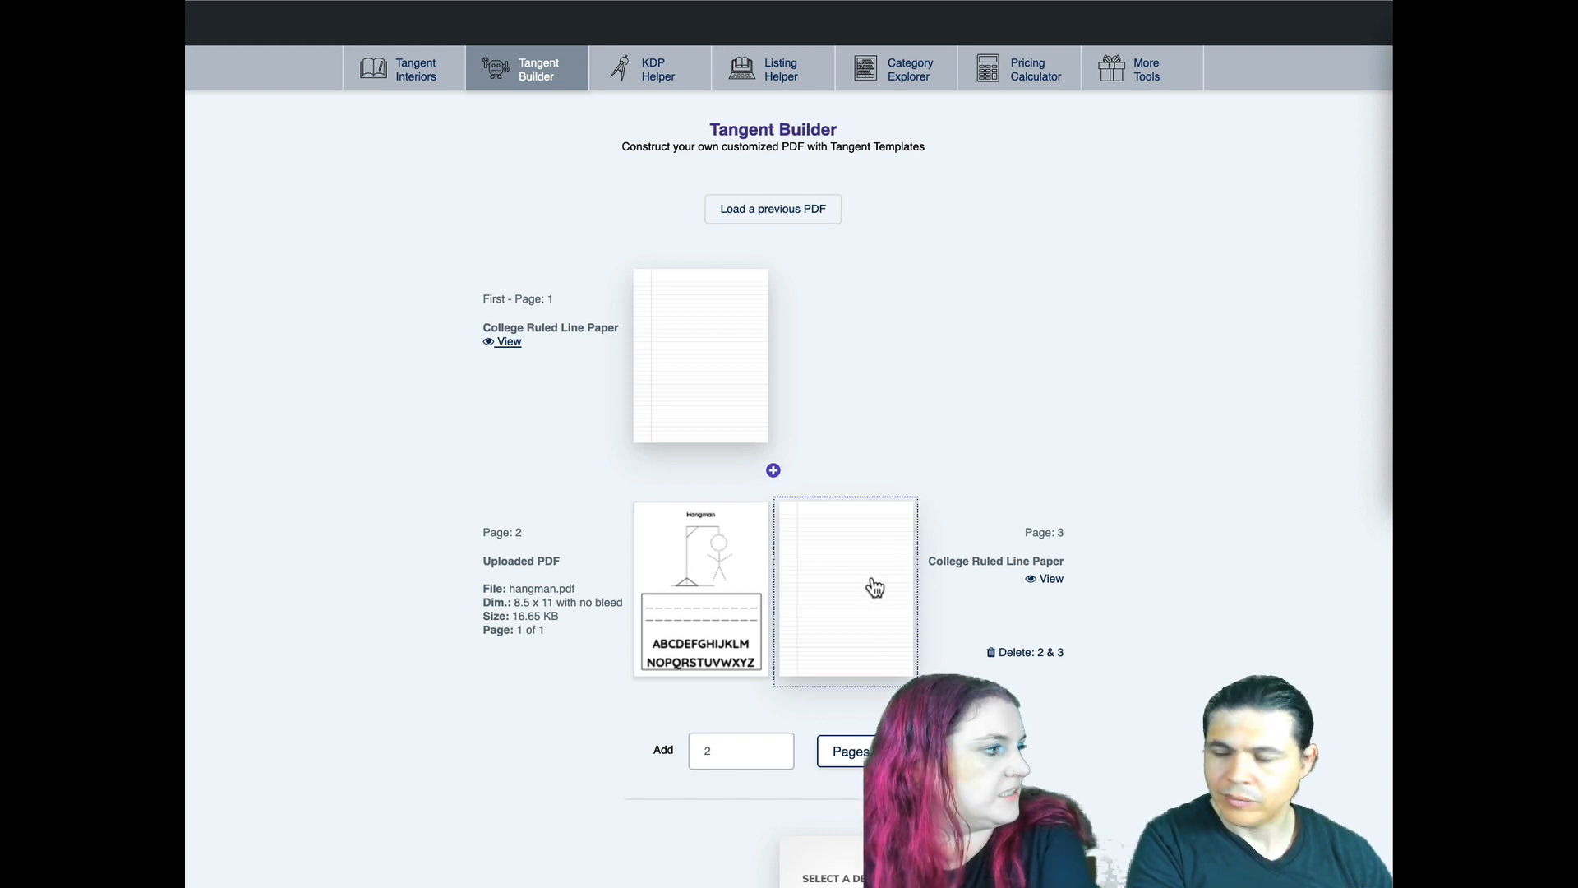
- Repeat the hangman and lined-paper spread by adding 2 pages and another 96 pages
{"action": "left_click", "coordinate": [854, 751]}
{"action": "scroll", "coordinate": [997, 634], "scroll_direction": "down", "scroll_amount": 5}
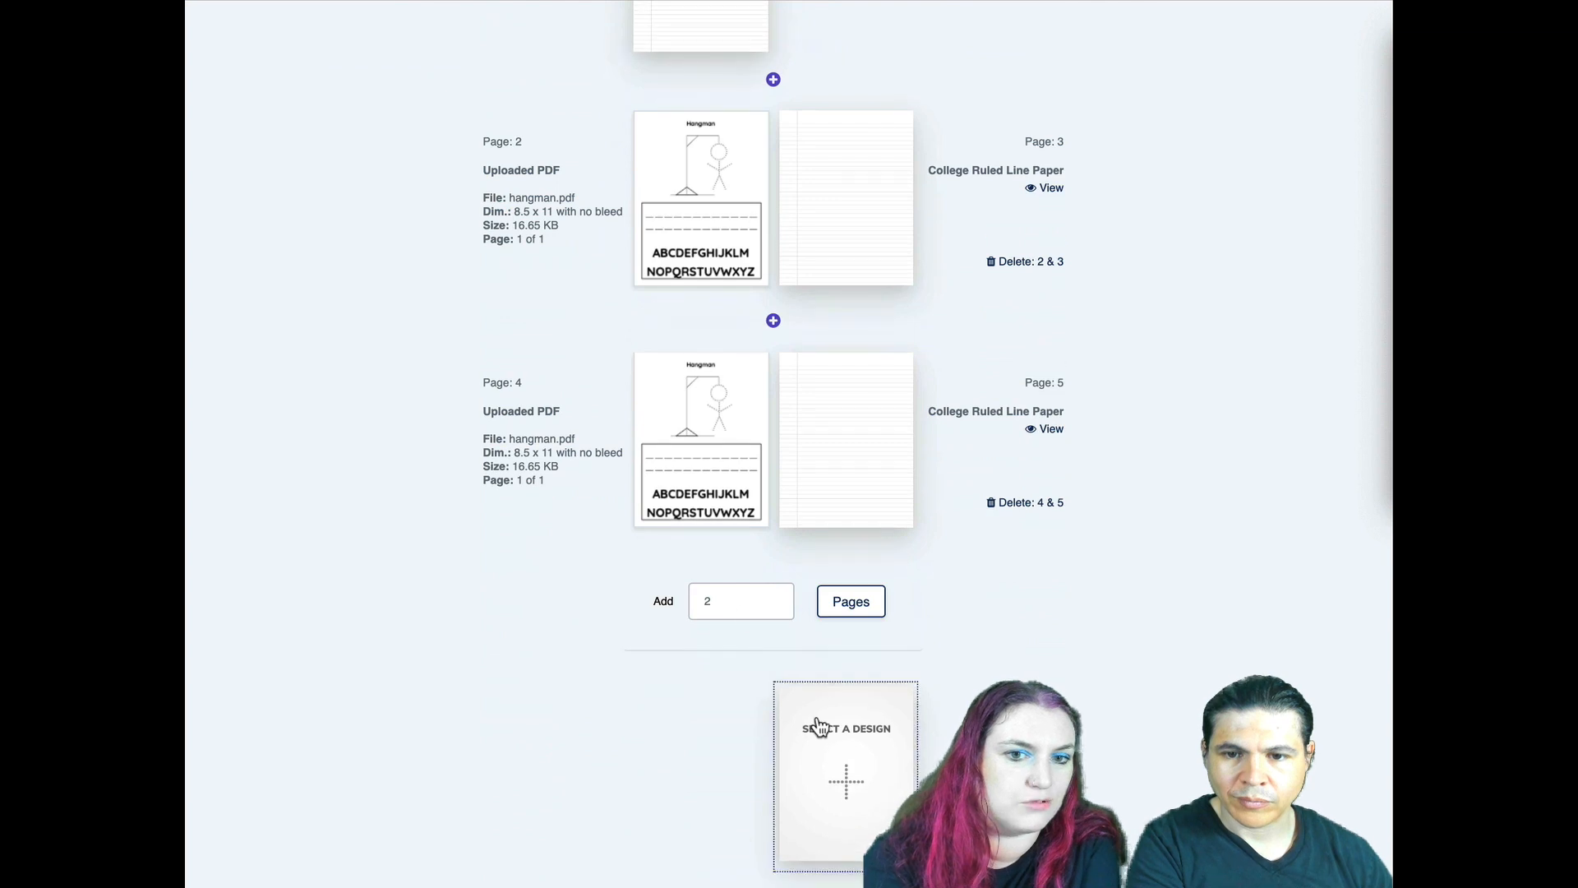
{"action": "double_click", "coordinate": [729, 602]}
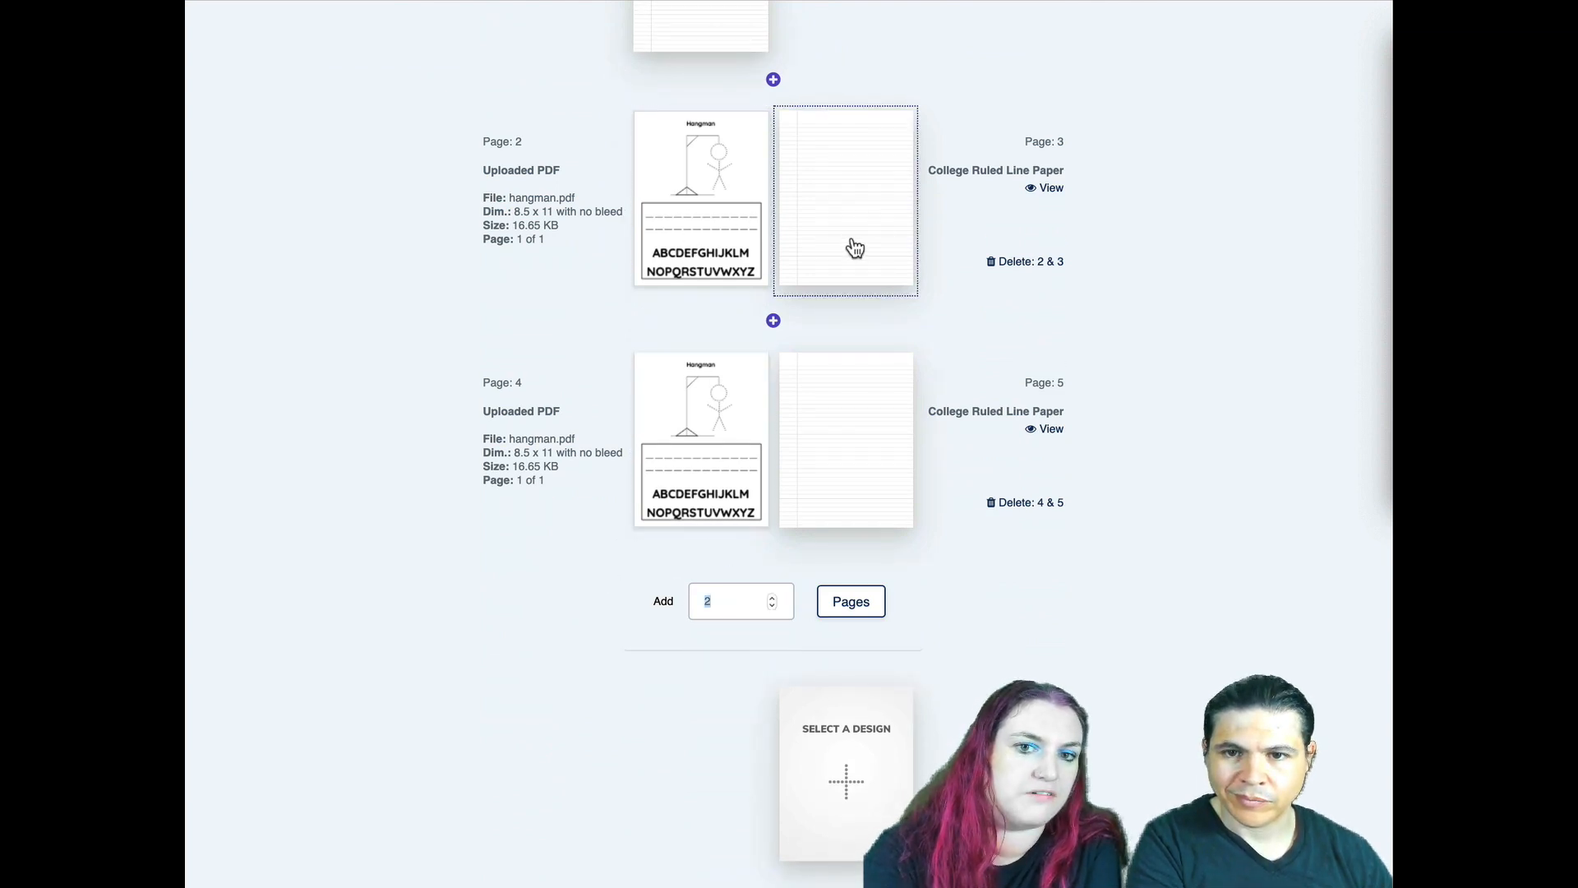
{"action": "type", "text": "96"}
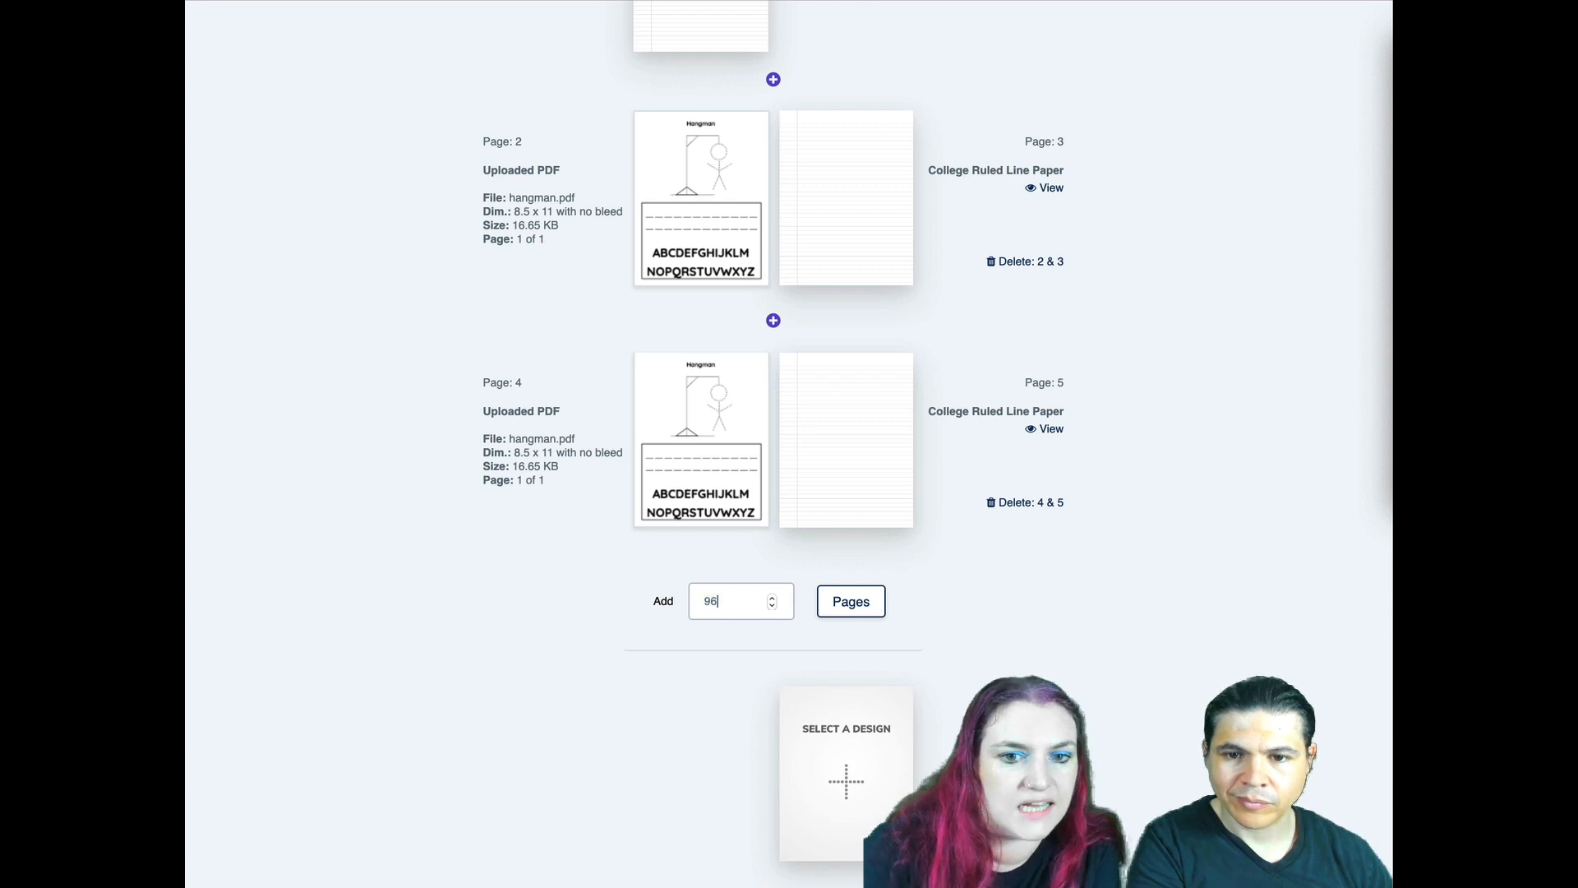
{"action": "left_click", "coordinate": [849, 618]}
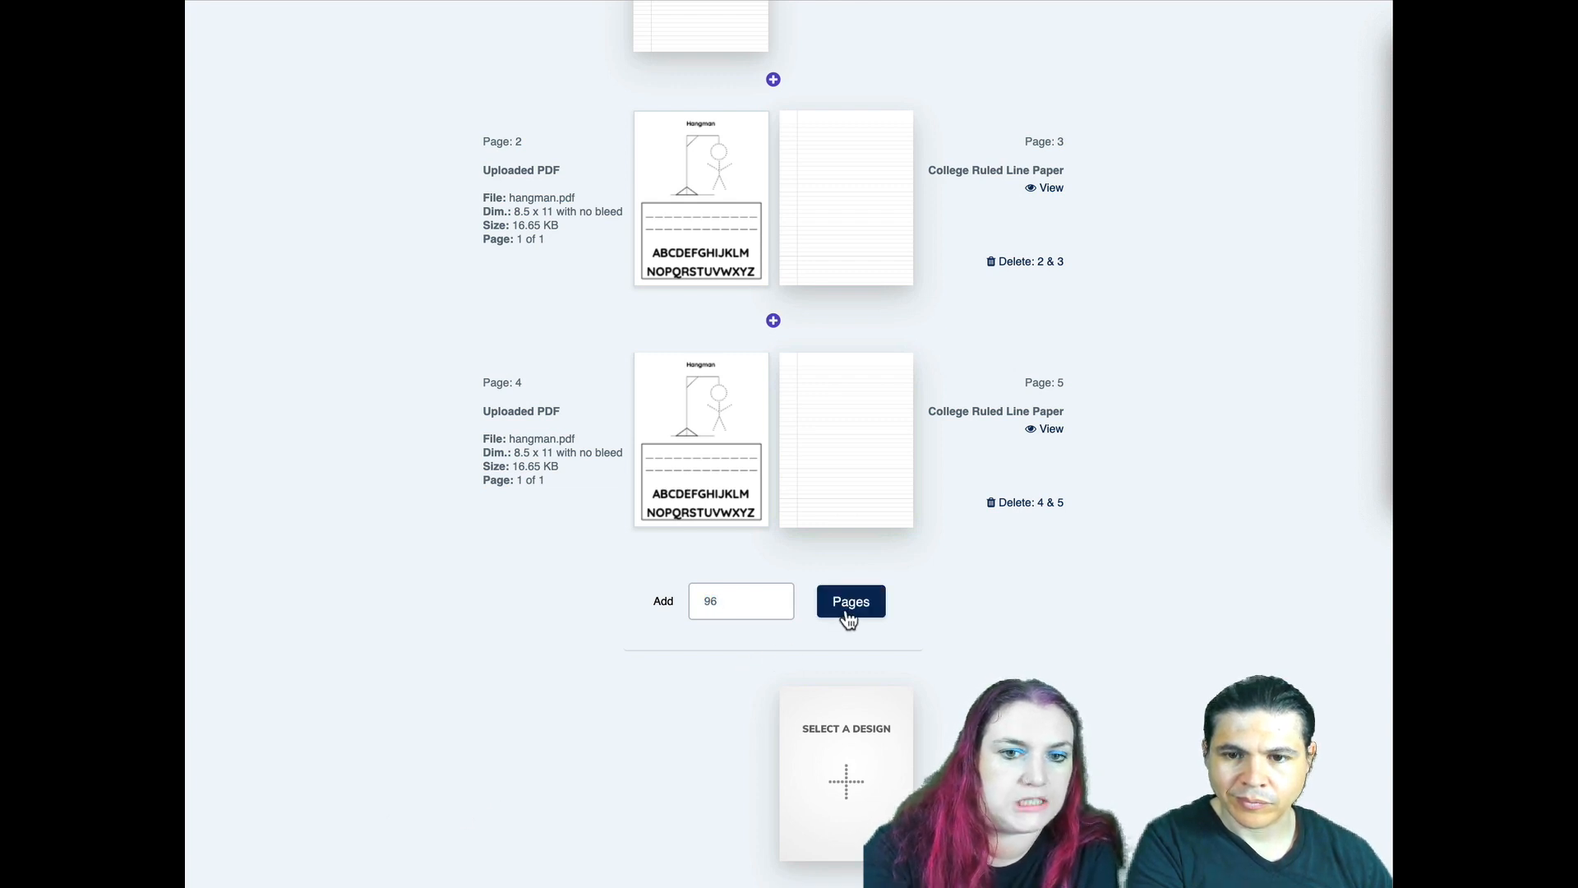
- Set the book's trim size to 8.5 x 11 below the last page
{"action": "scroll", "coordinate": [322, 518], "scroll_direction": "down", "scroll_amount": 10}
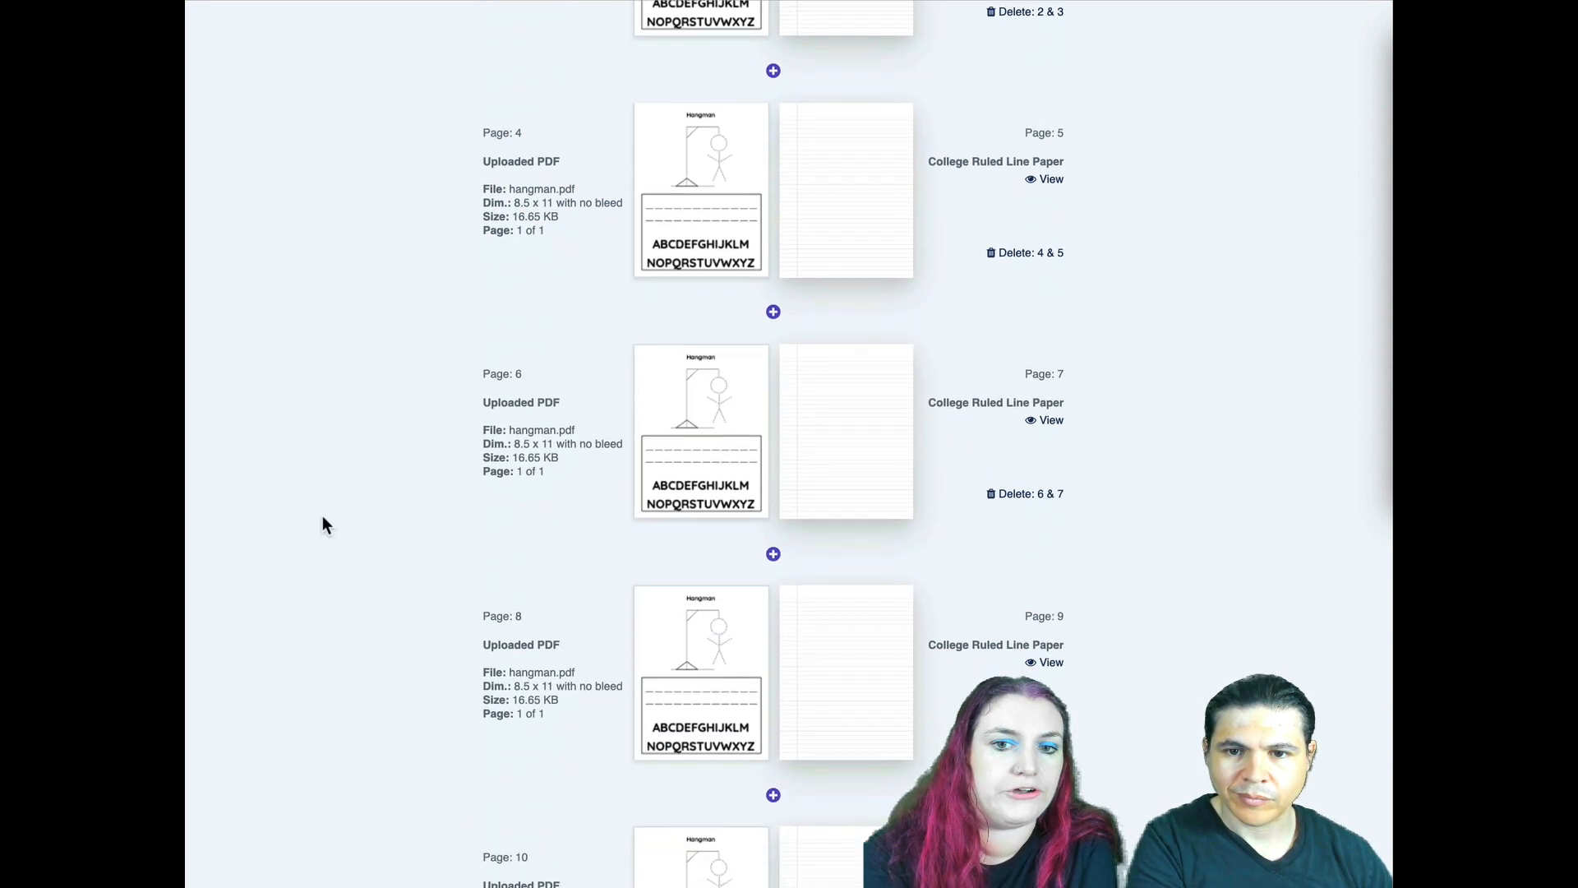
{"action": "scroll", "coordinate": [322, 516], "scroll_direction": "down", "scroll_amount": 5}
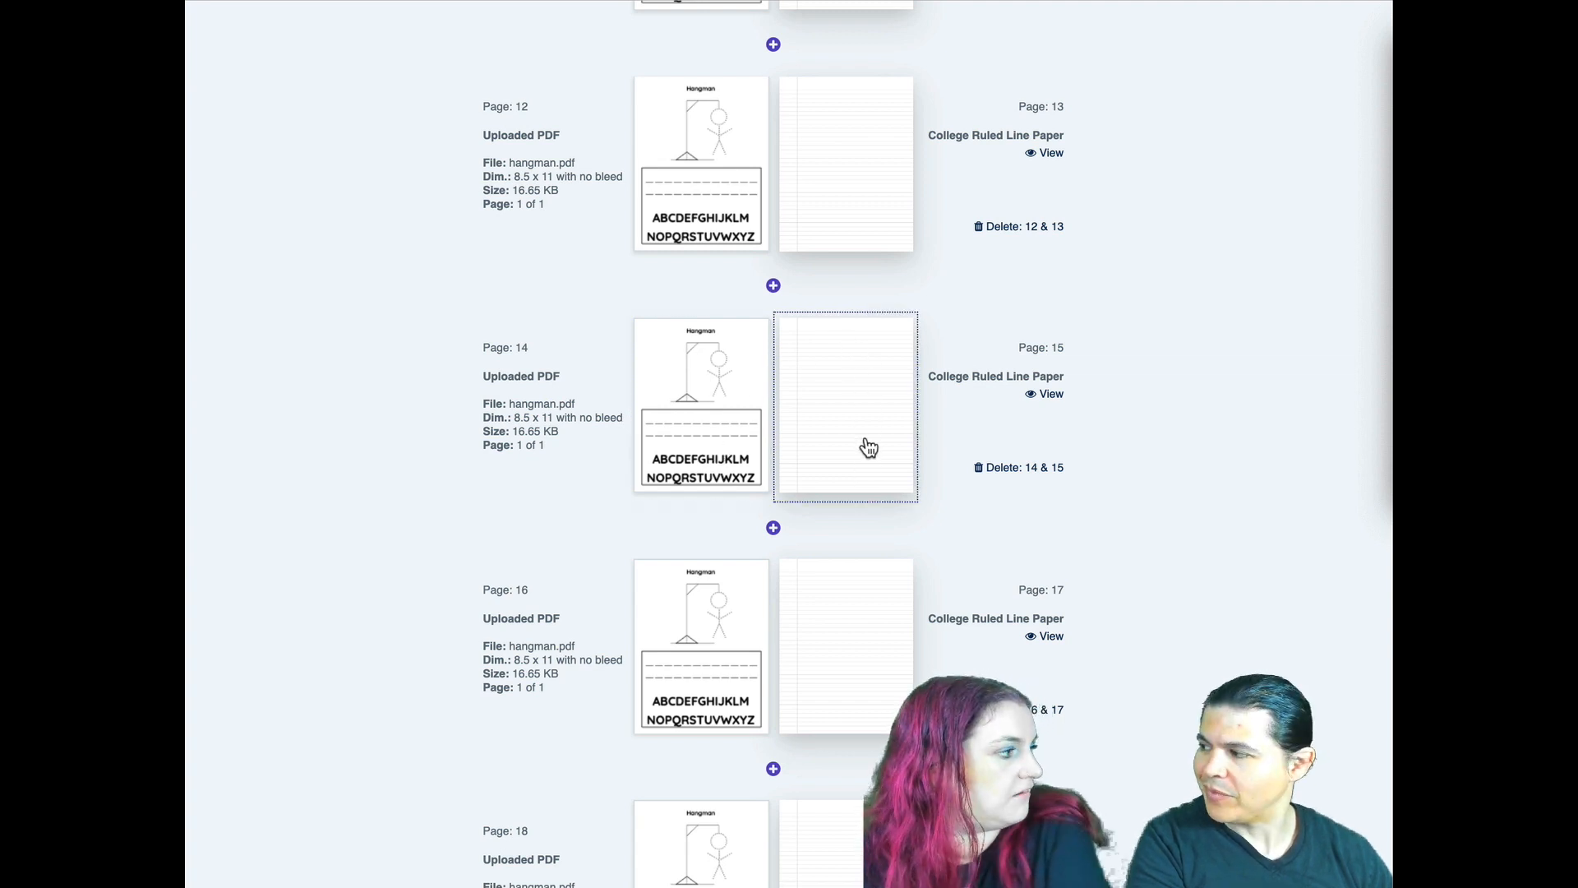
{"action": "scroll", "coordinate": [448, 526], "scroll_direction": "down", "scroll_amount": 20}
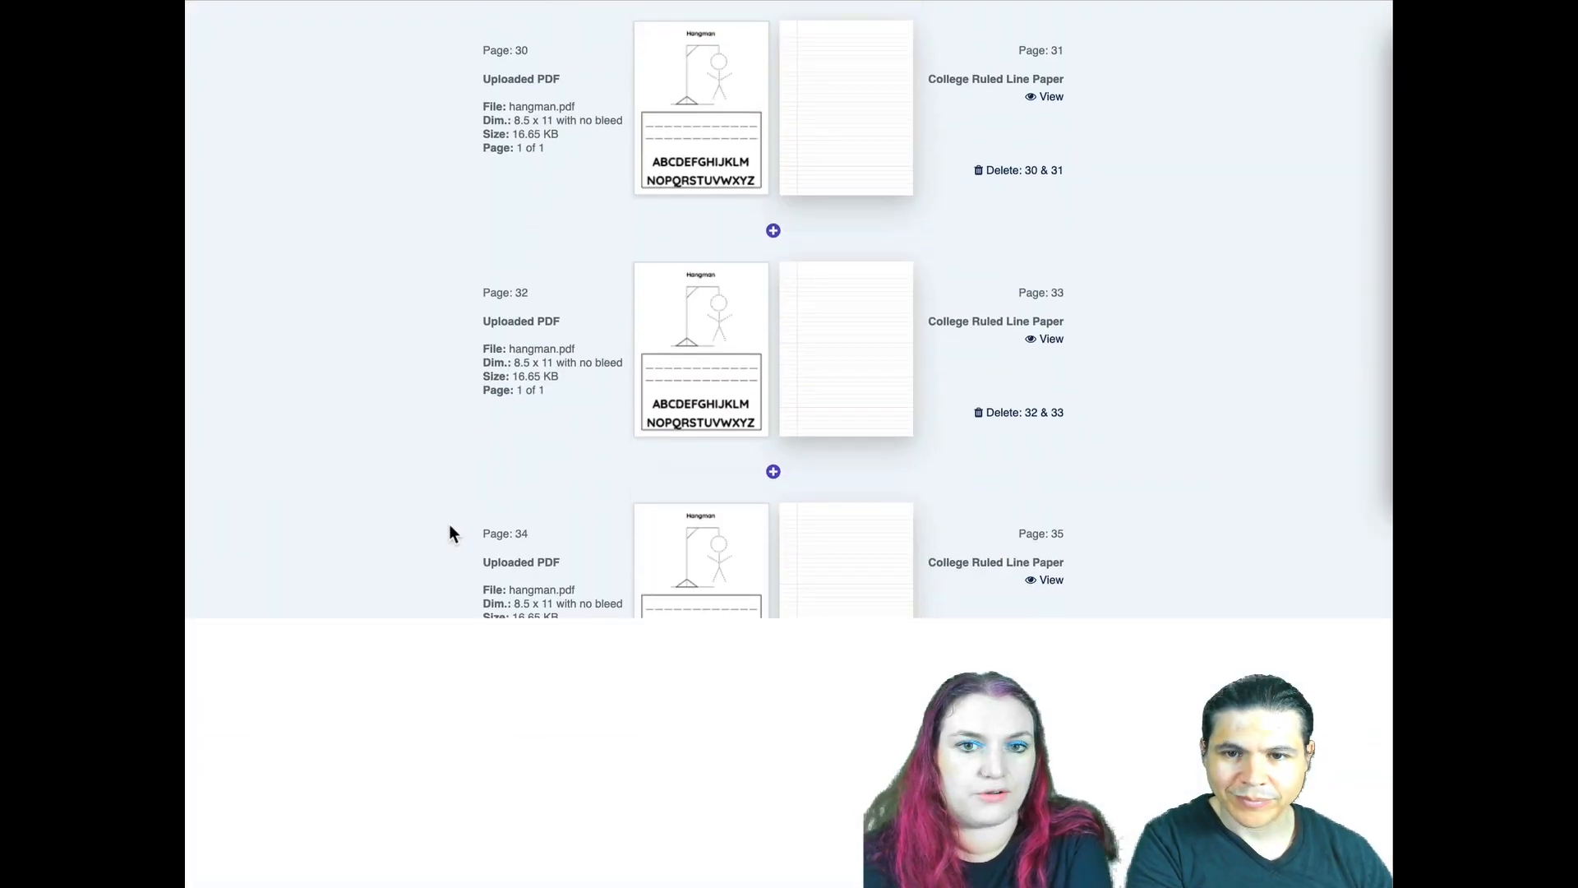
{"action": "scroll", "coordinate": [449, 527], "scroll_direction": "down", "scroll_amount": 20}
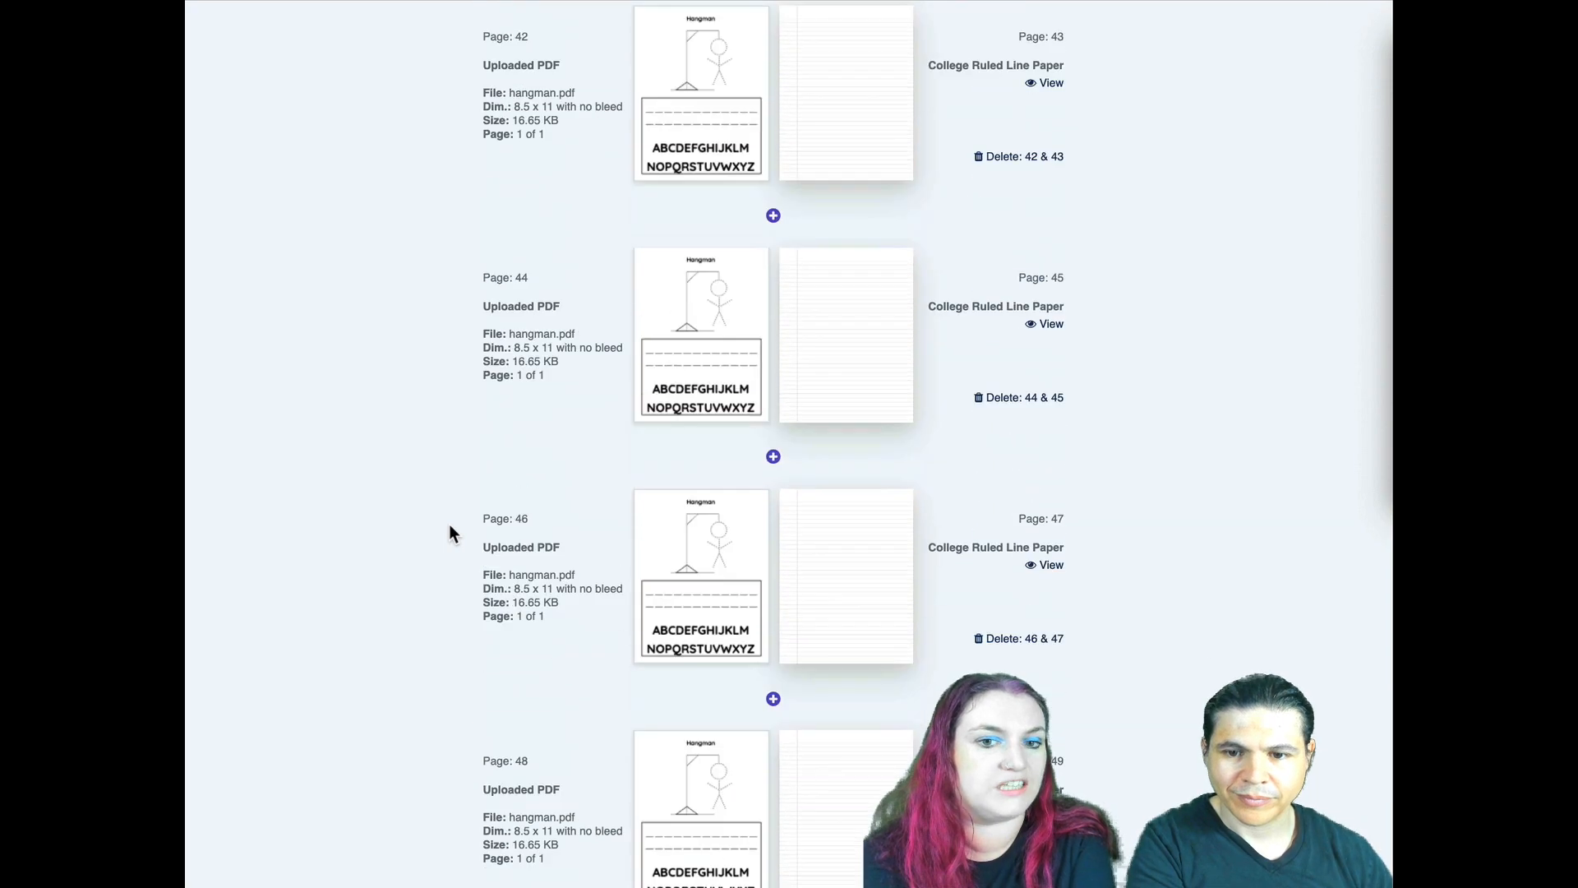
{"action": "scroll", "coordinate": [448, 533], "scroll_direction": "down", "scroll_amount": 20}
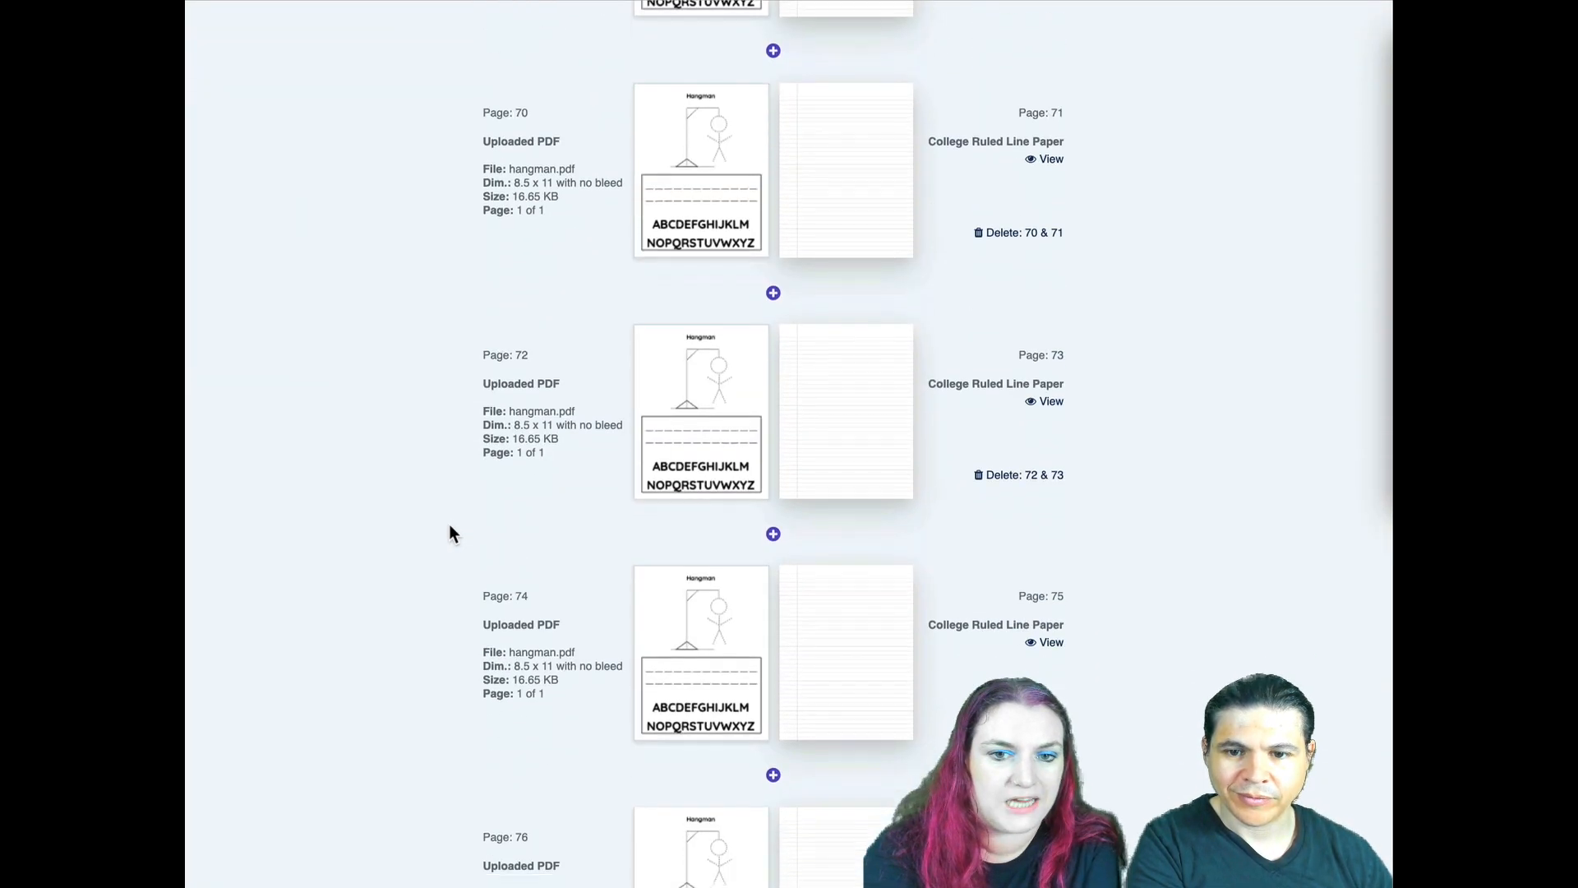
{"action": "scroll", "coordinate": [449, 526], "scroll_direction": "down", "scroll_amount": 17}
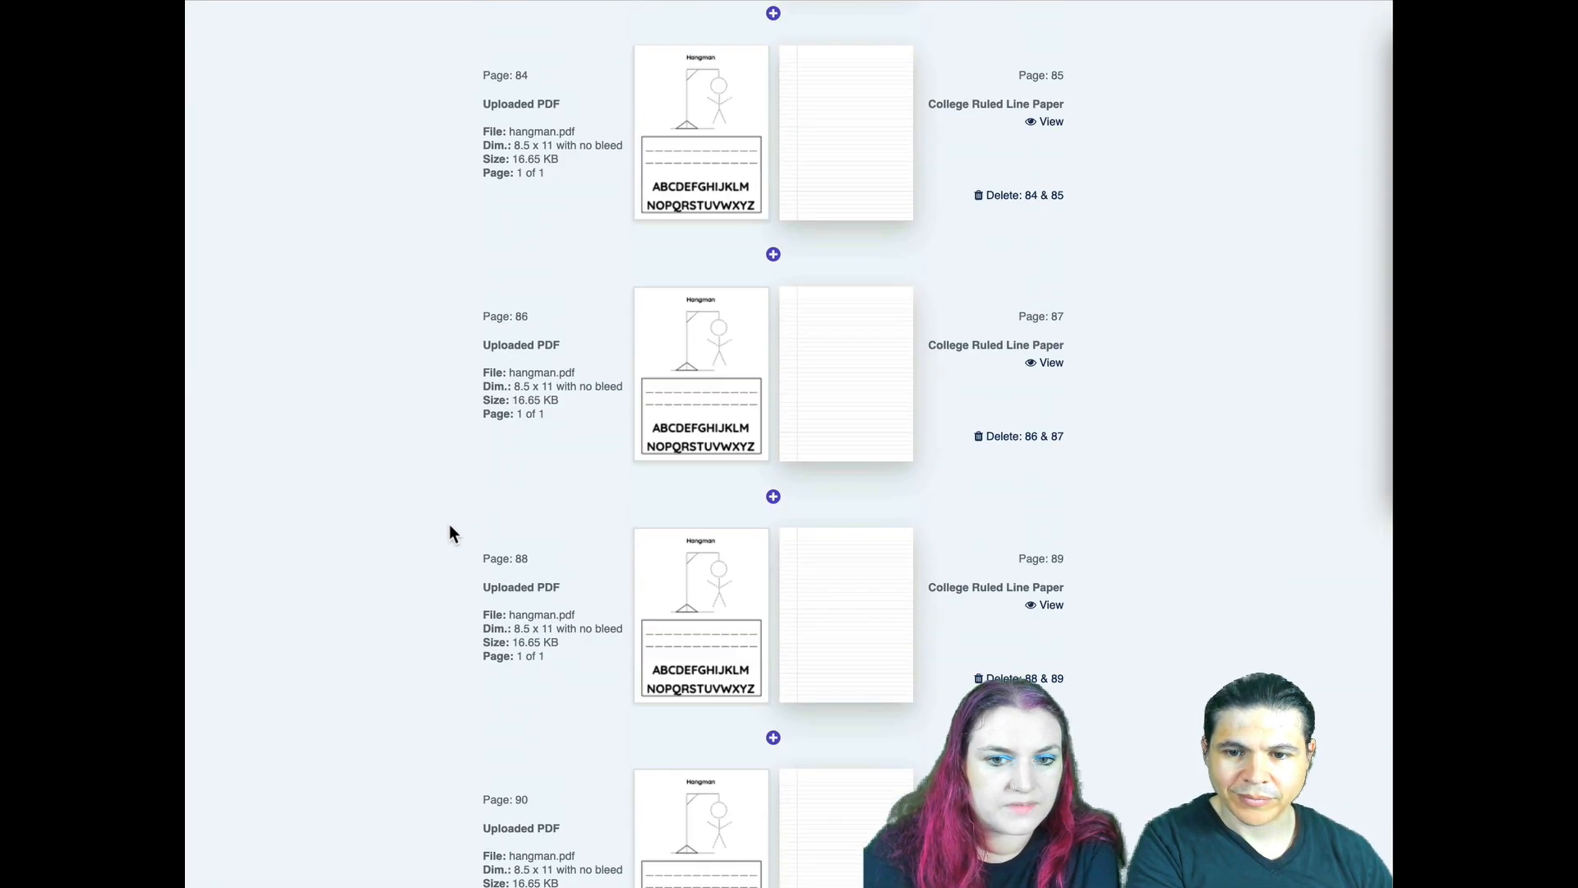
{"action": "scroll", "coordinate": [449, 526], "scroll_direction": "down", "scroll_amount": 14}
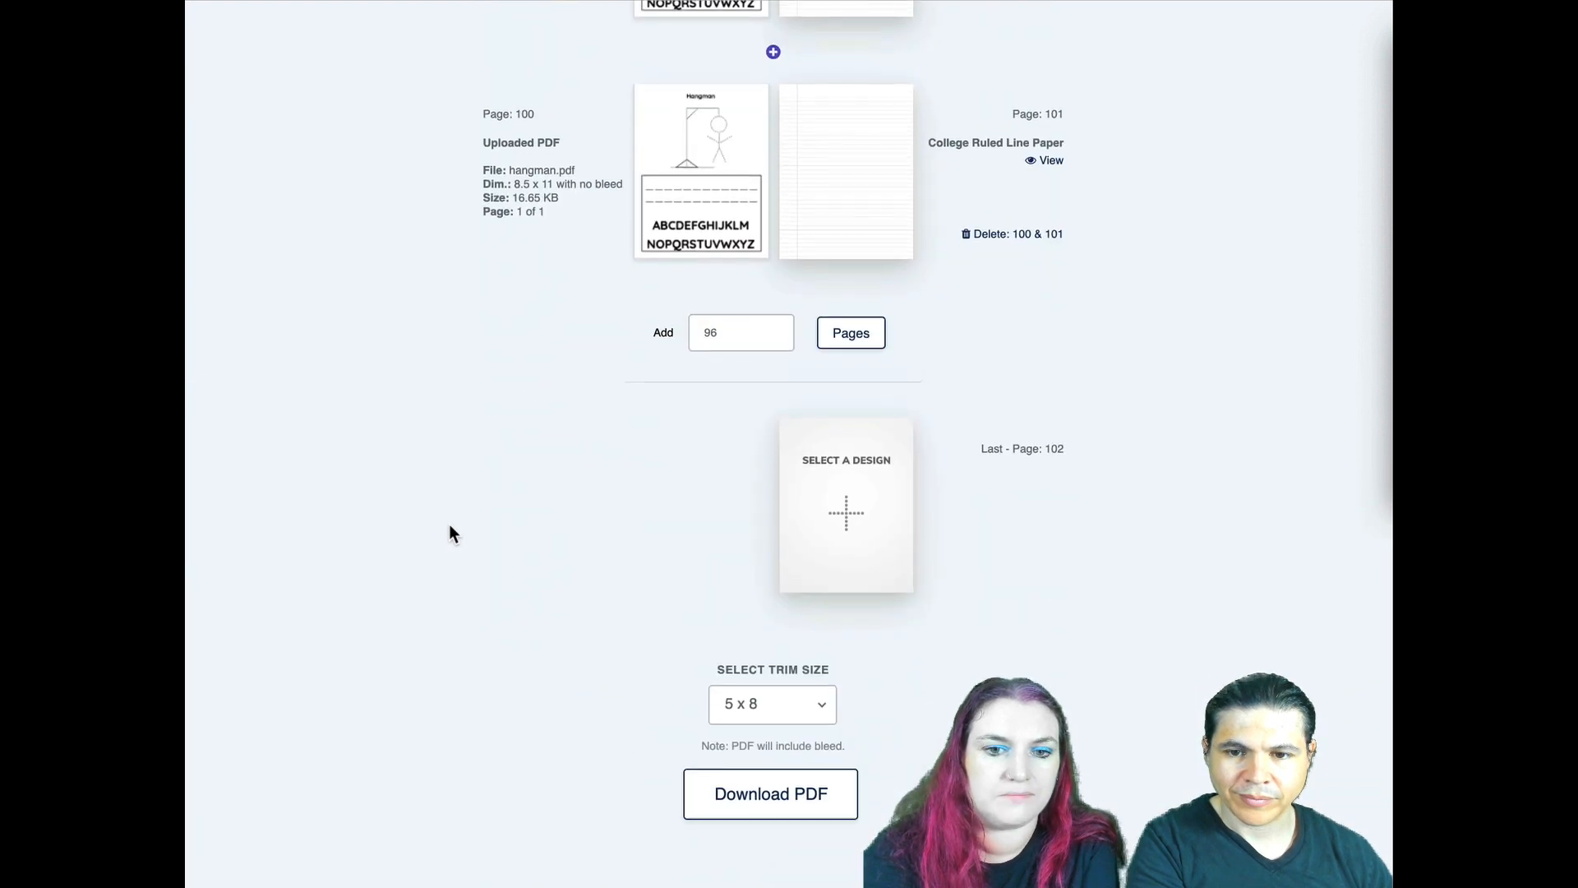
{"action": "left_click", "coordinate": [811, 707]}
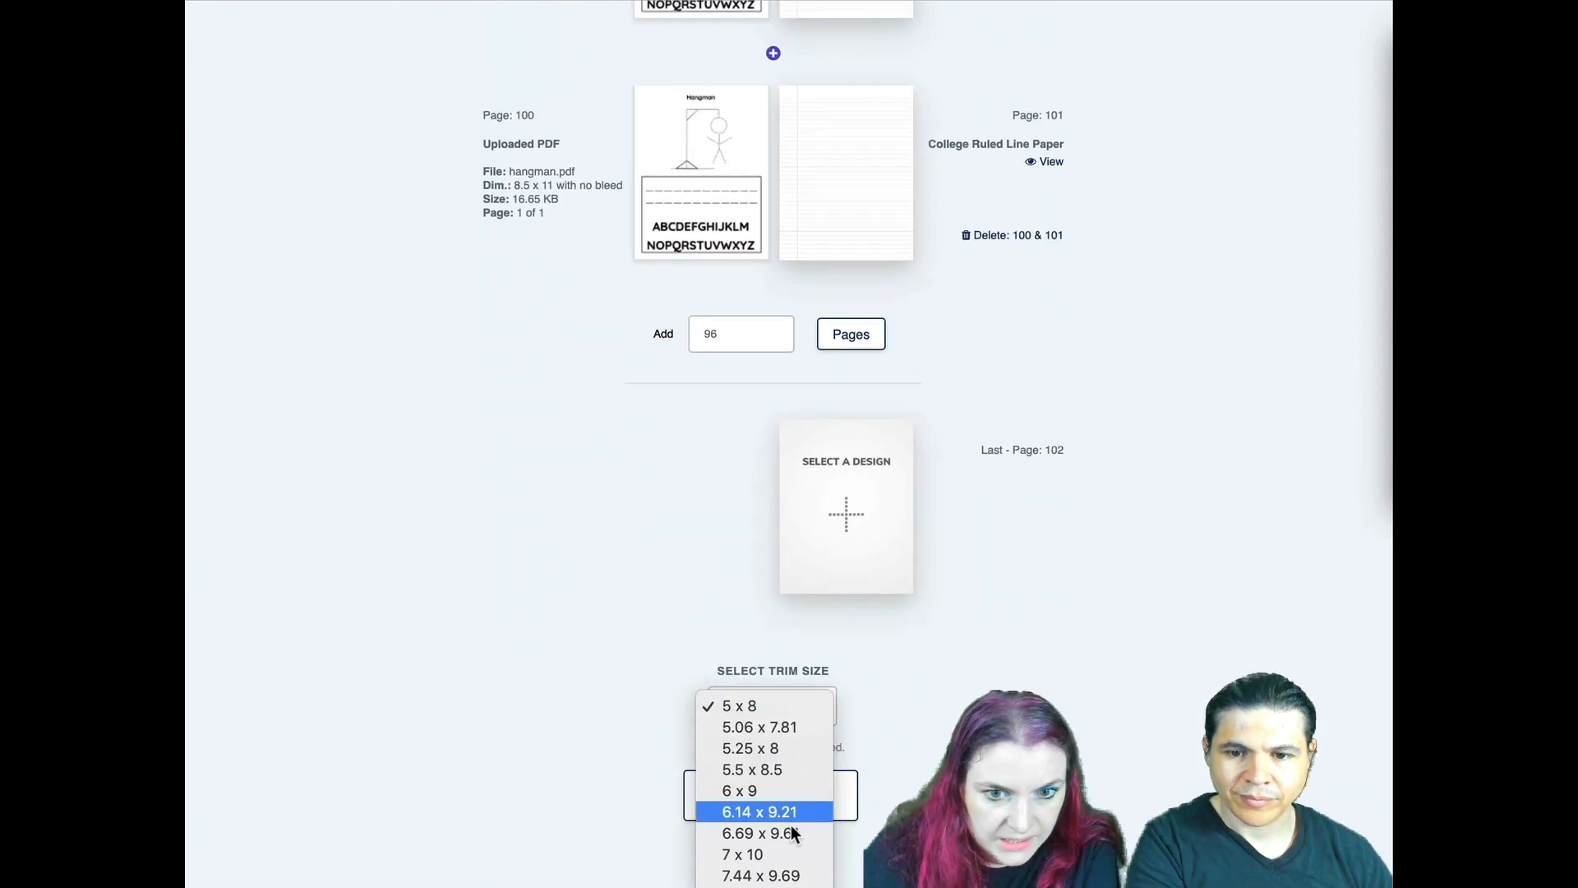
{"action": "left_click", "coordinate": [761, 886]}
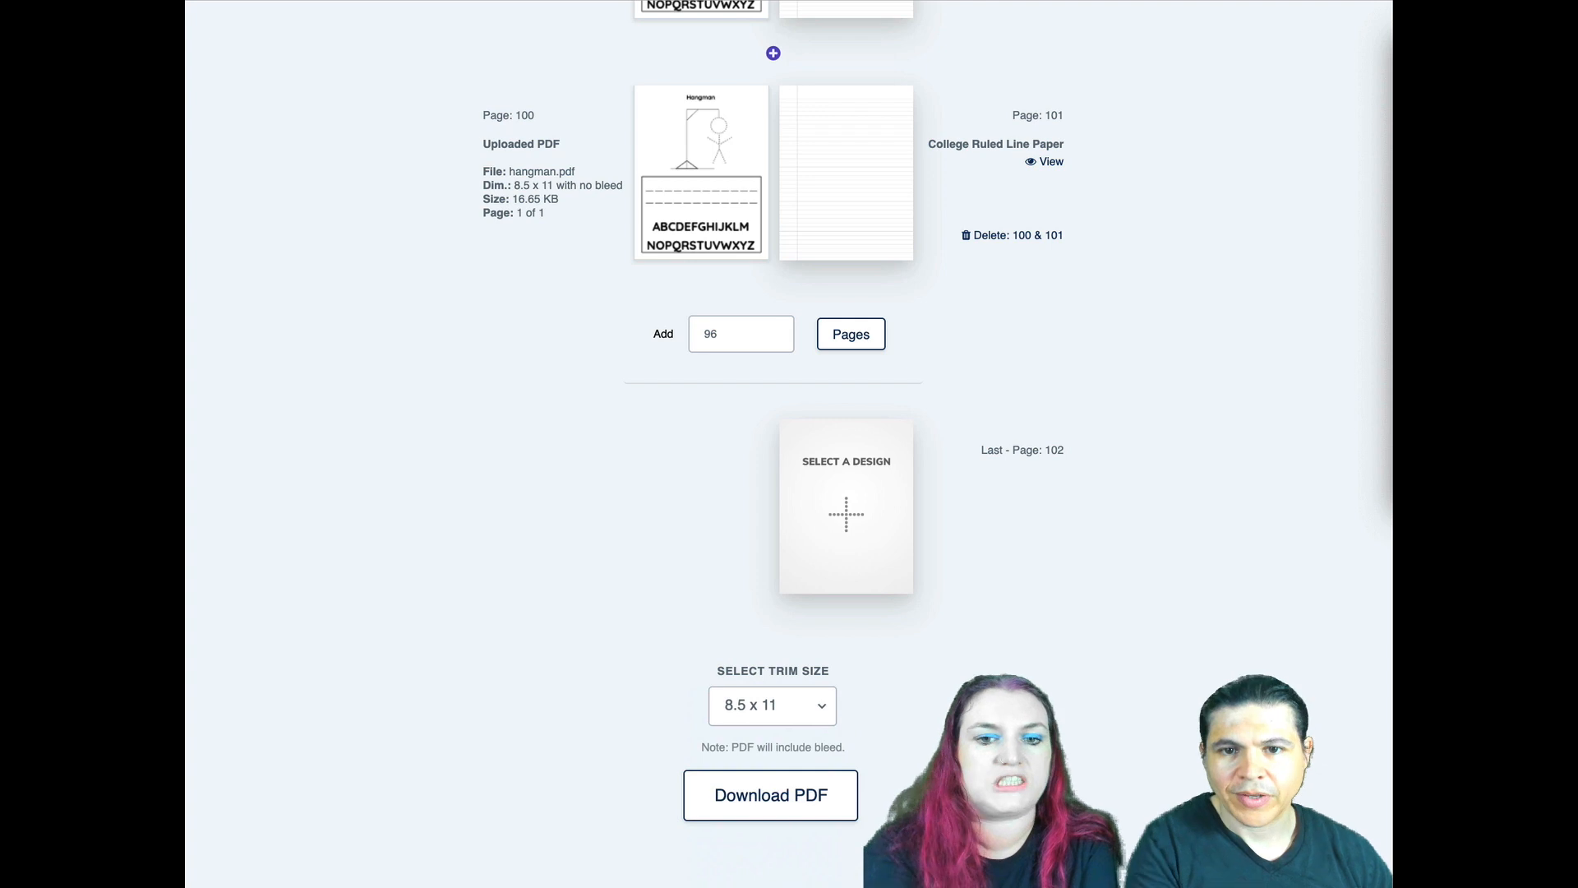
- Assign the Blank template to the book's last page, page 102
{"action": "left_click", "coordinate": [869, 496]}
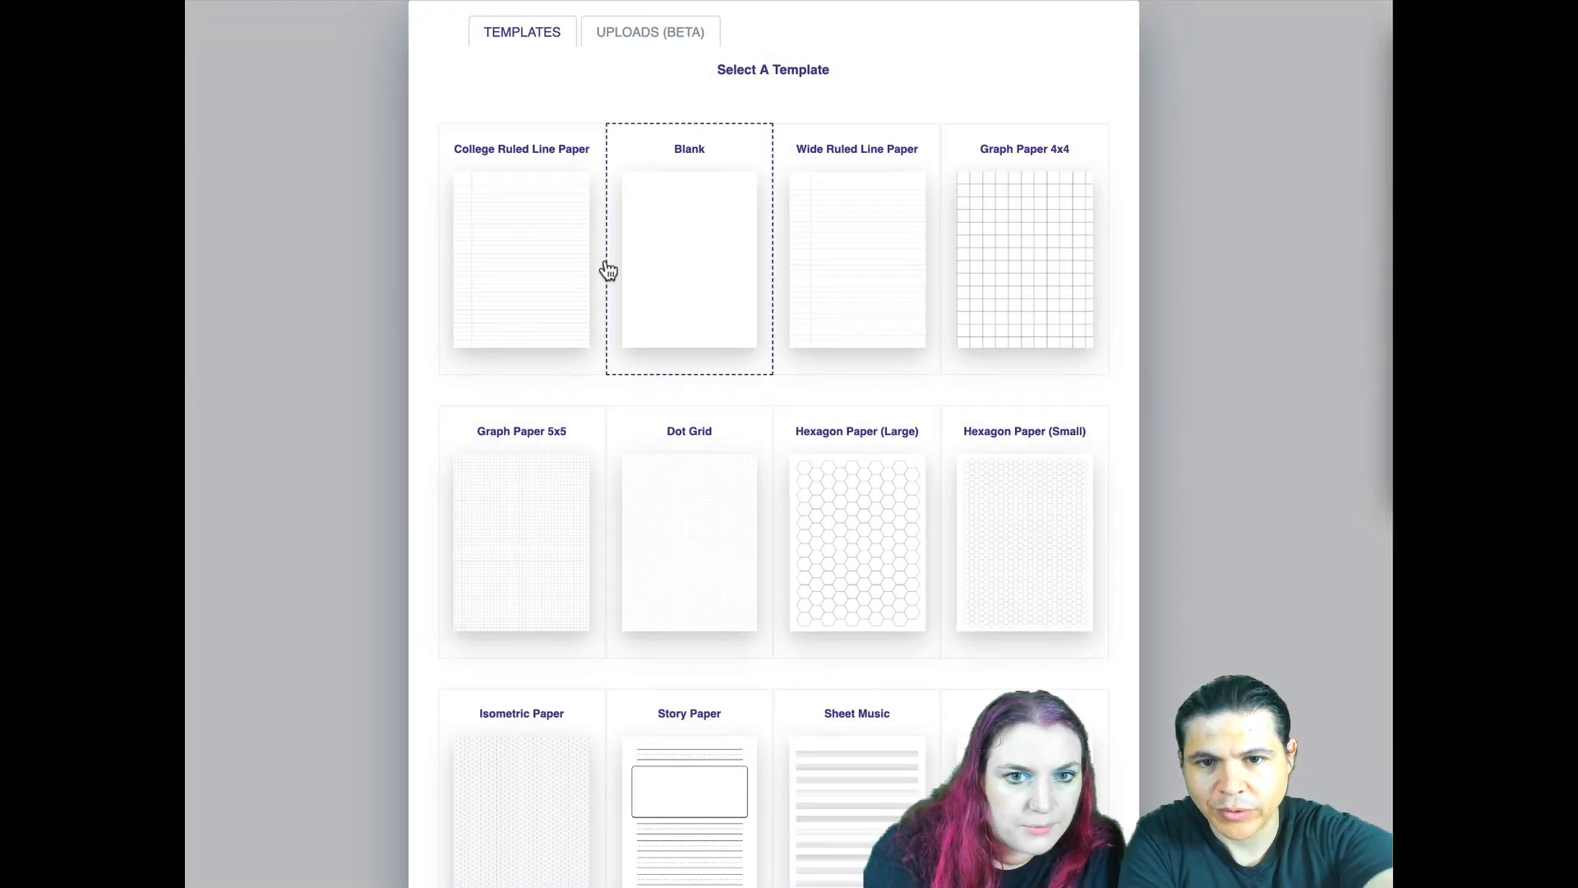
{"action": "left_click", "coordinate": [658, 255]}
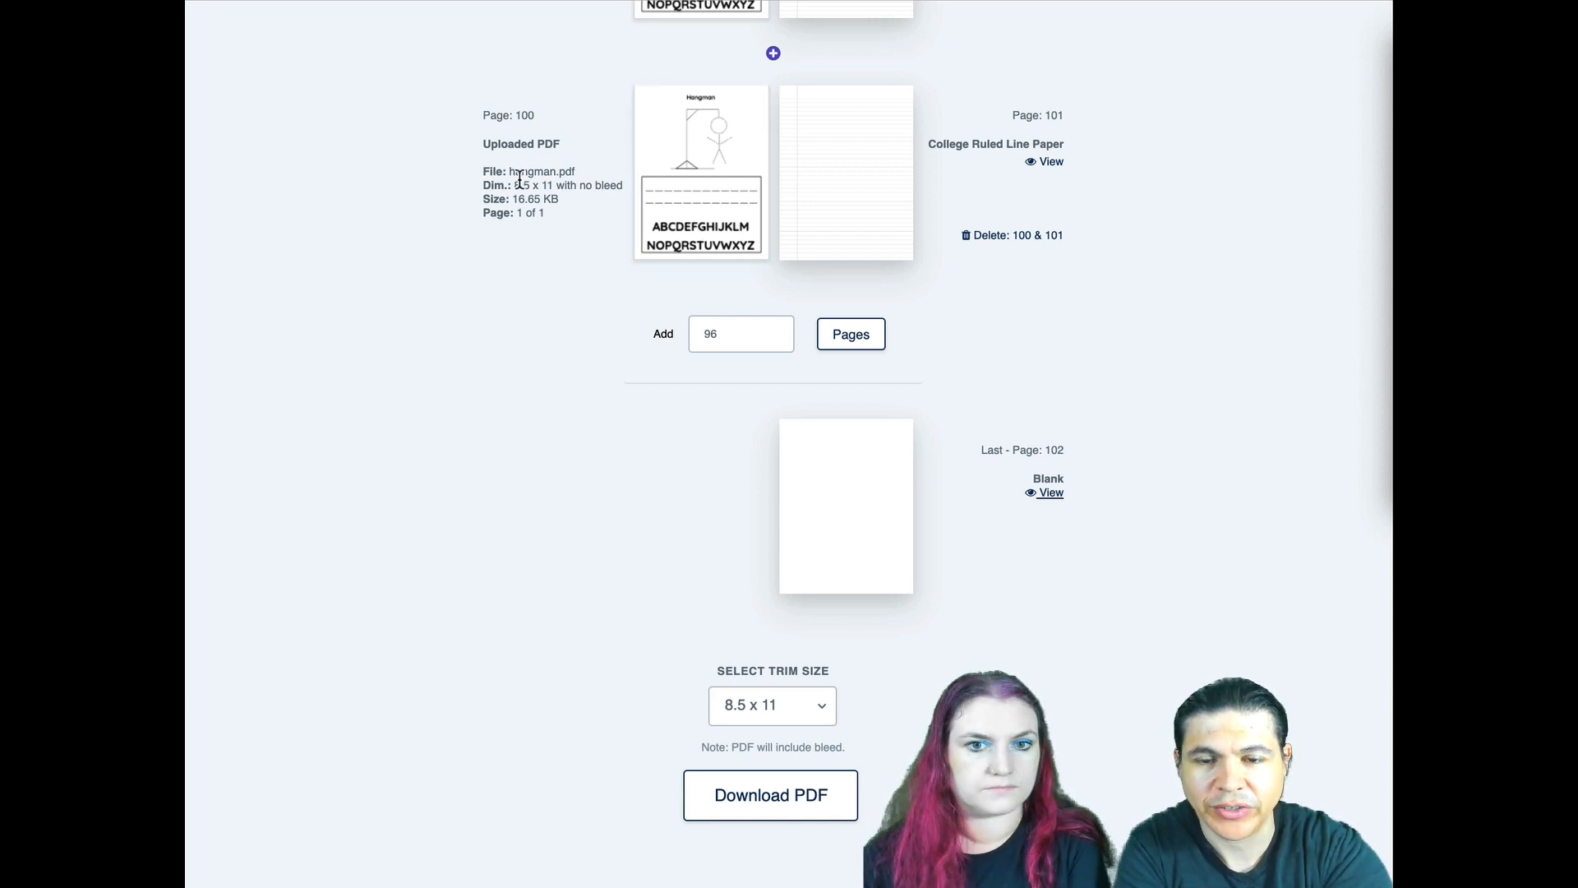
{"action": "left_click", "coordinate": [693, 251]}
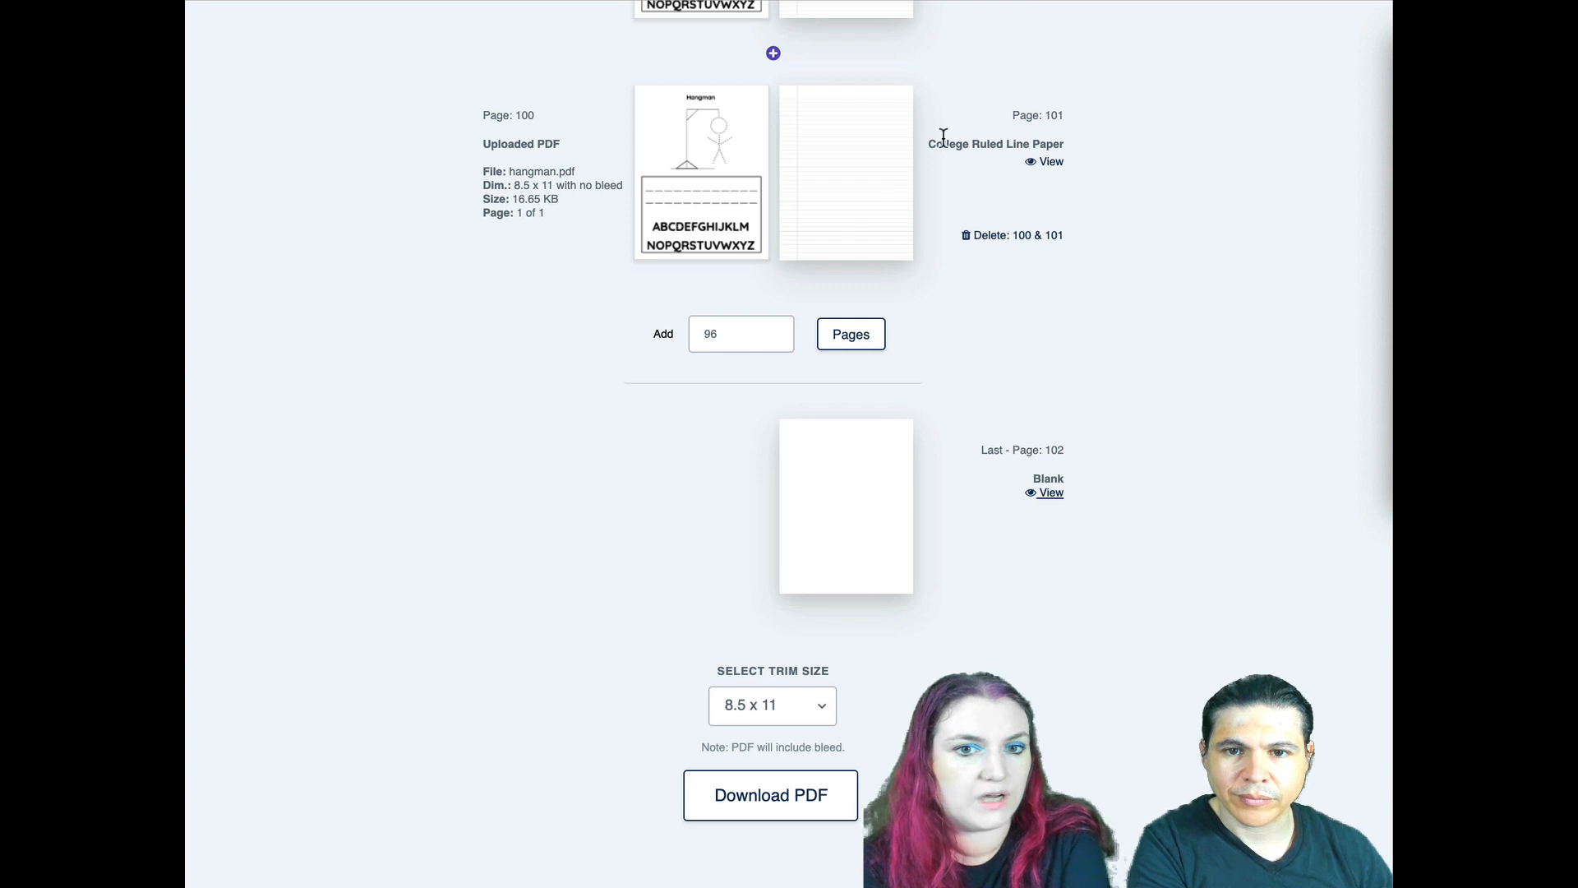
{"action": "left_click", "coordinate": [818, 173]}
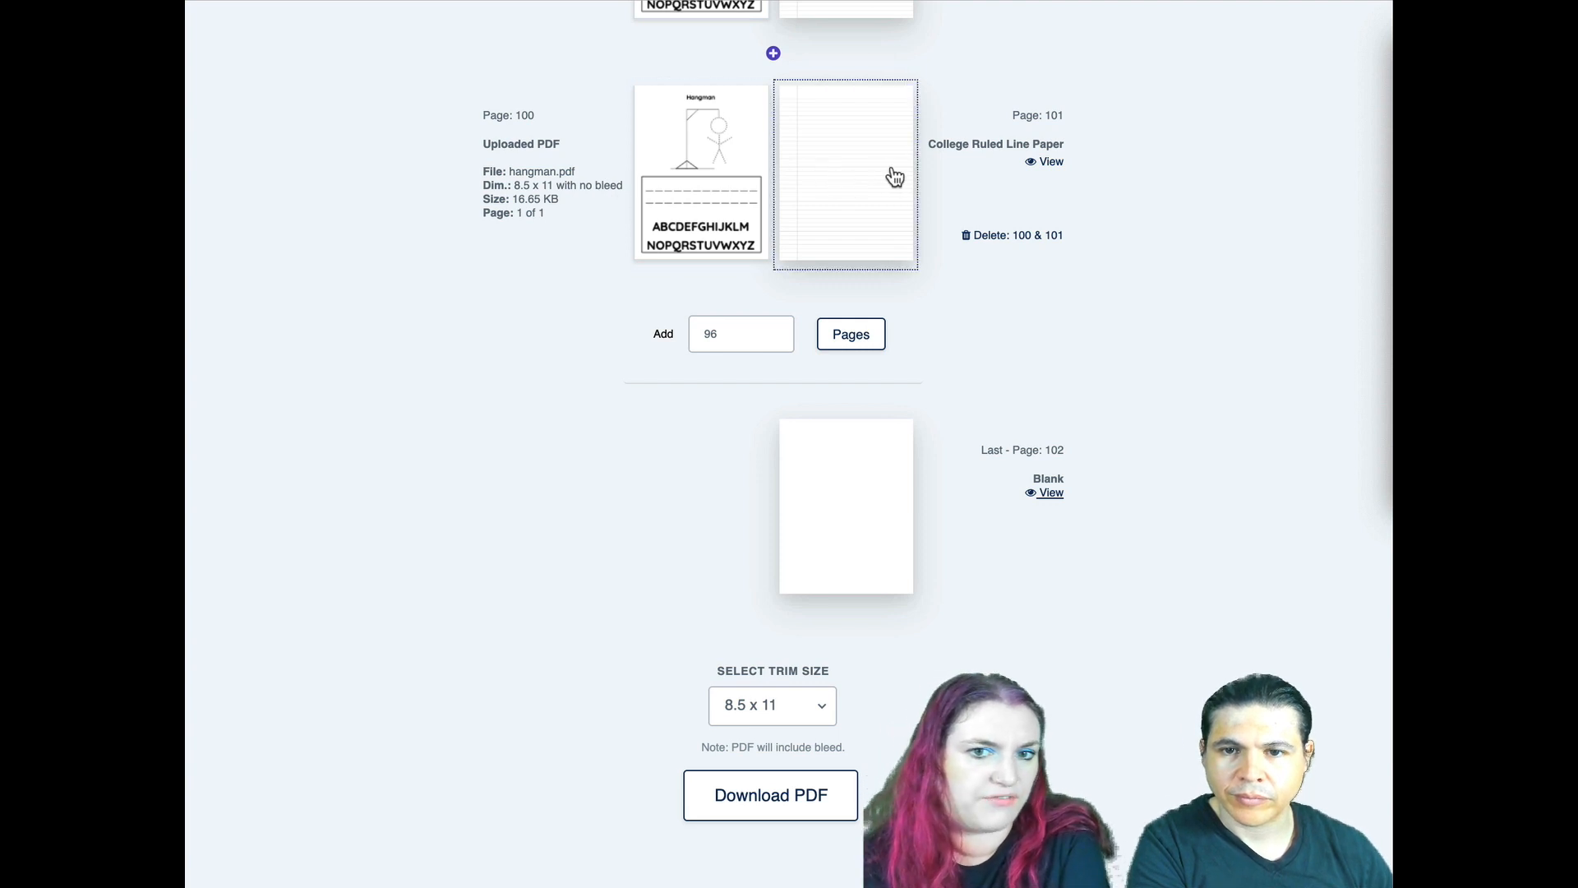
- Upload copyright.pdf and use its copyright page as the design for page 1
{"action": "scroll", "coordinate": [869, 395], "scroll_direction": "up", "scroll_amount": 3}
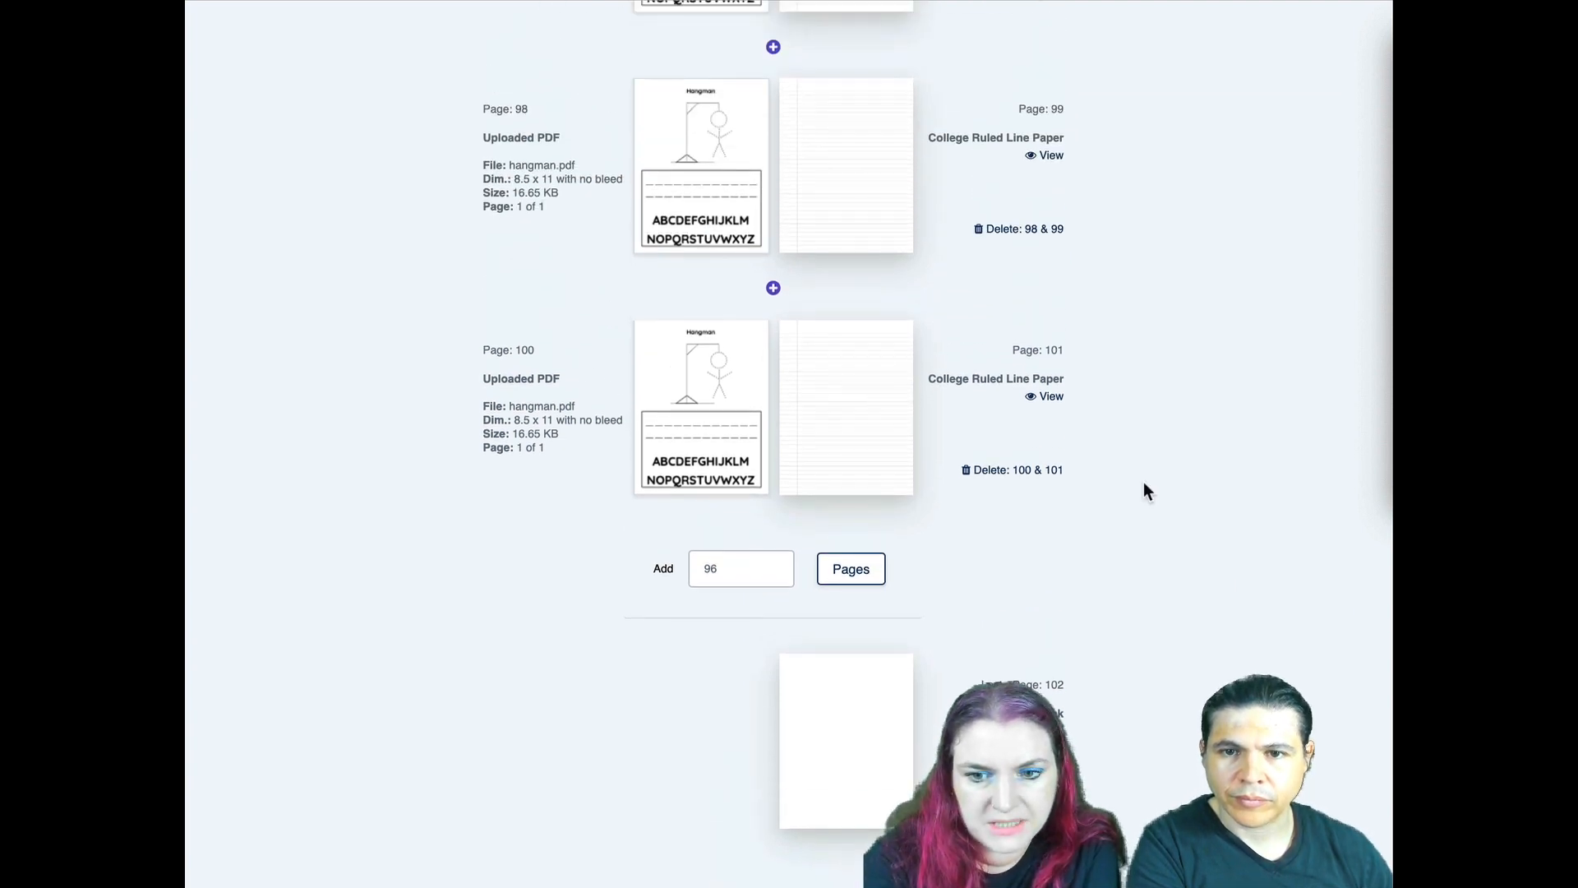
{"action": "scroll", "coordinate": [1235, 516], "scroll_direction": "up", "scroll_amount": 7}
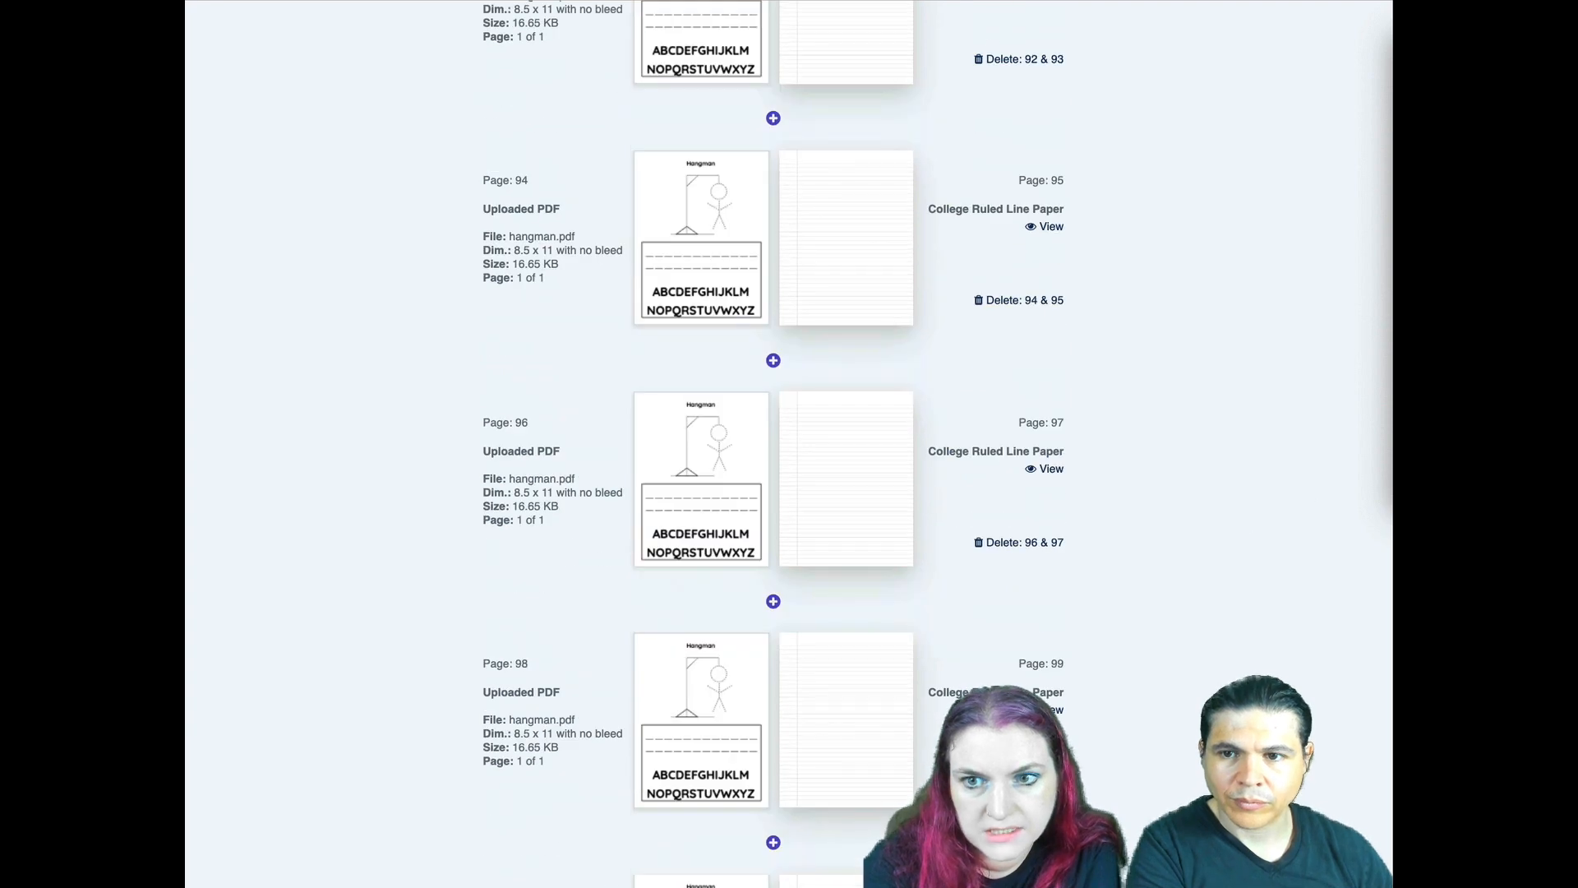
{"action": "scroll", "coordinate": [1315, 609], "scroll_direction": "up", "scroll_amount": 20}
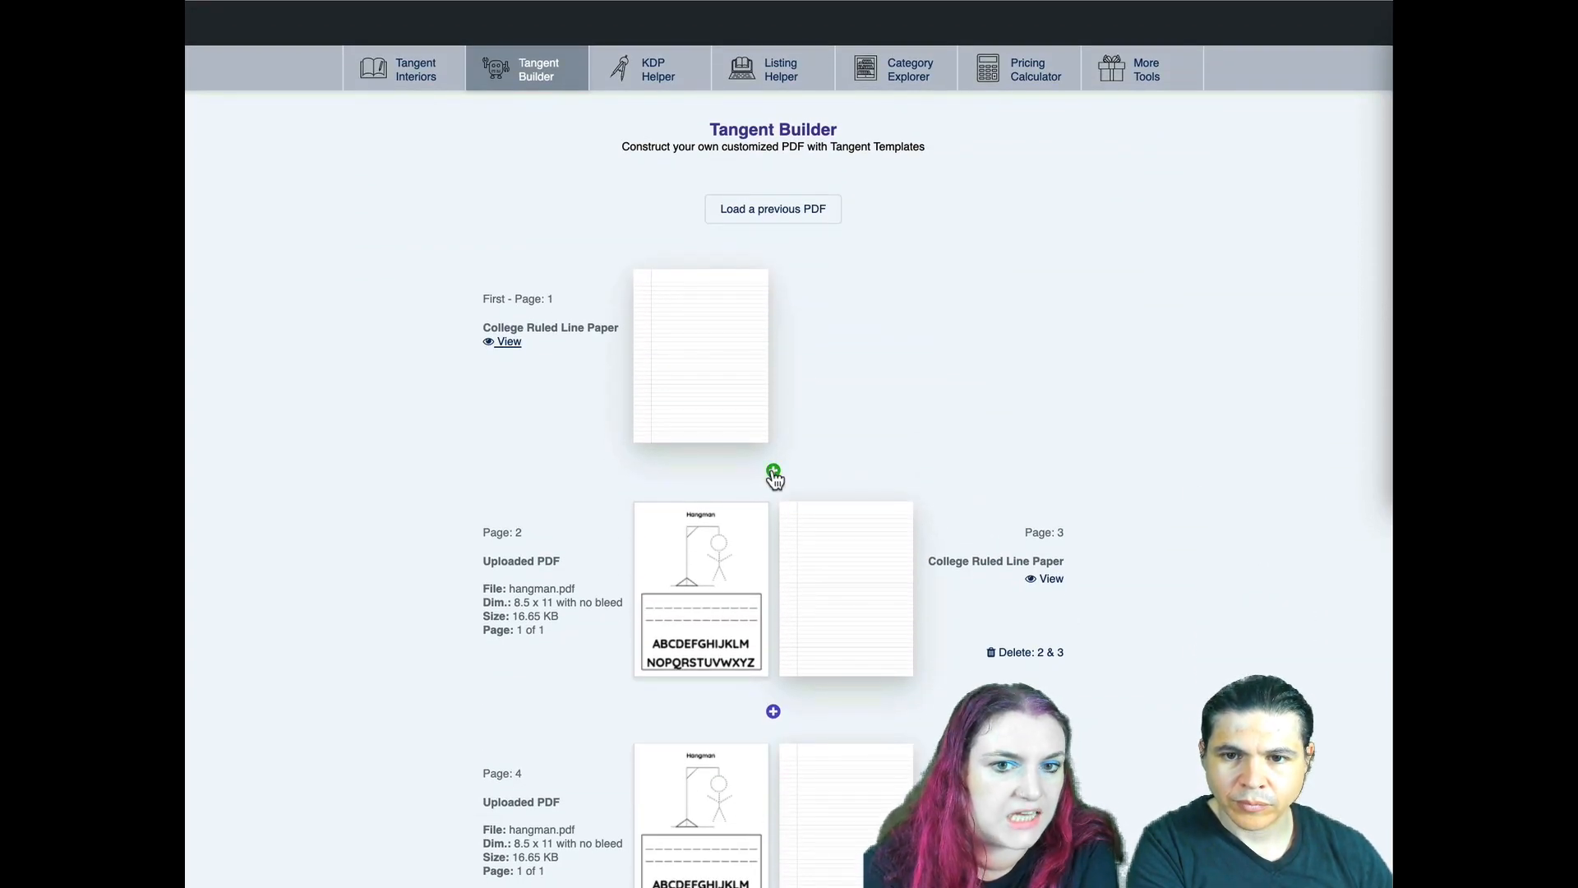
{"action": "left_click", "coordinate": [677, 346]}
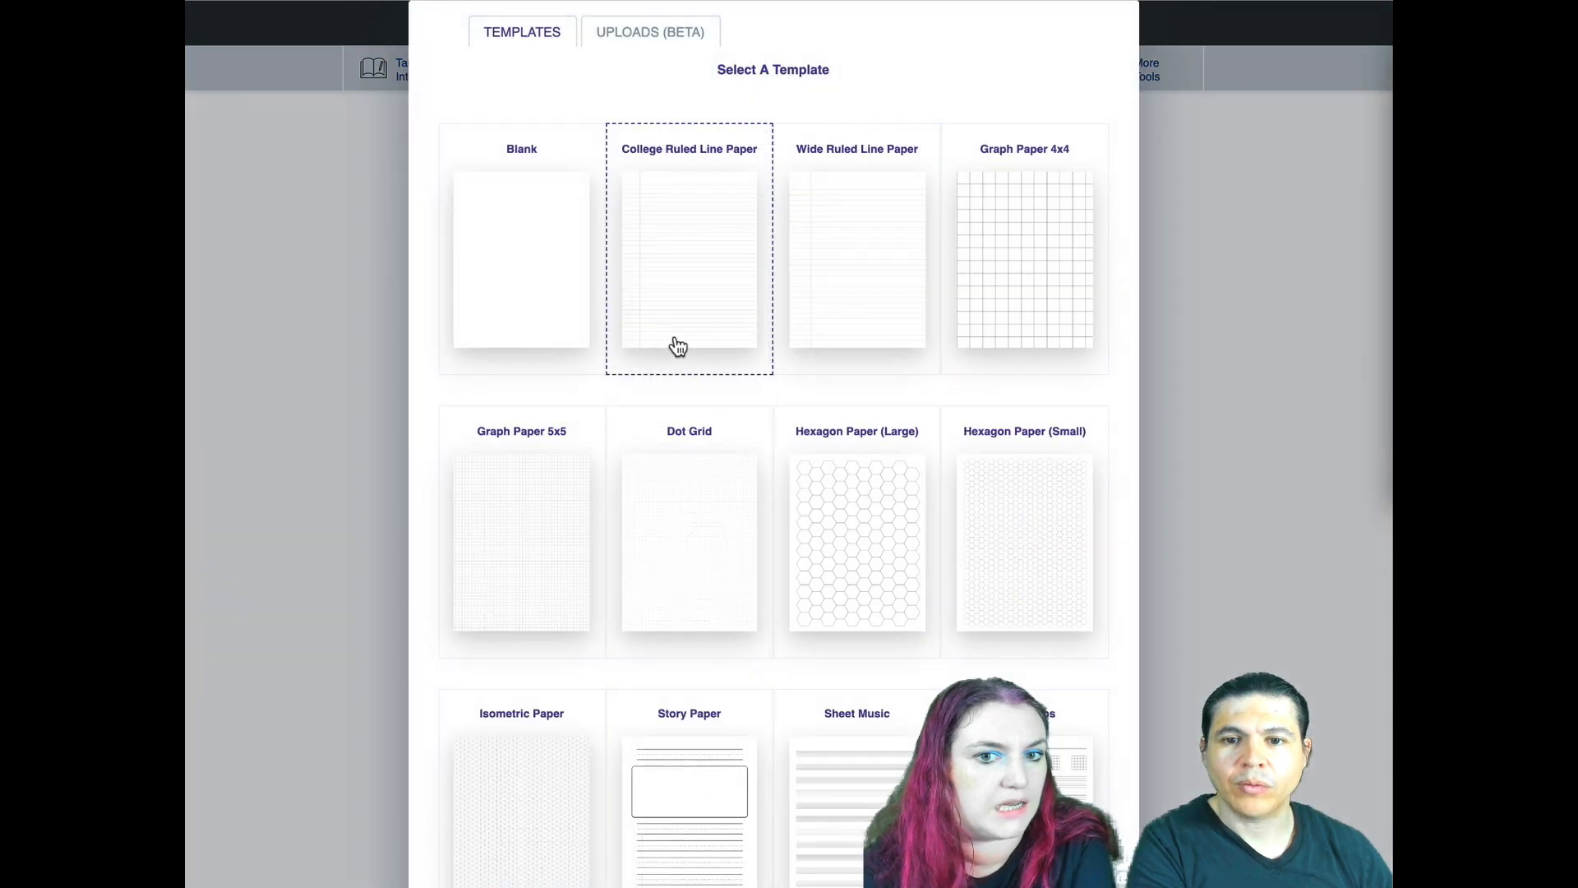
{"action": "left_click", "coordinate": [674, 34]}
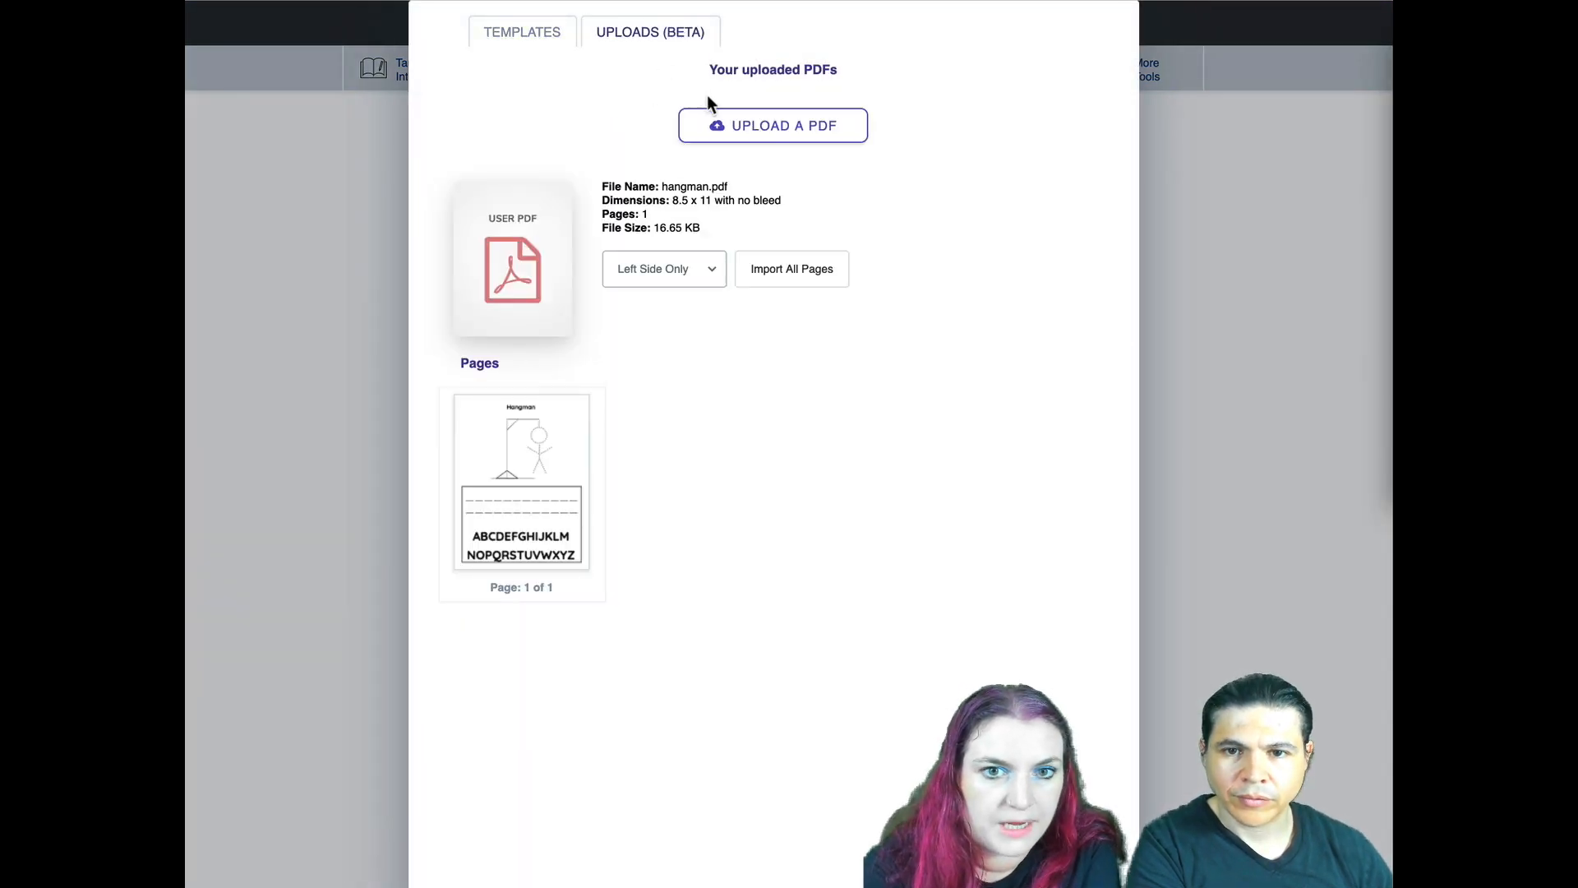
{"action": "left_click", "coordinate": [722, 130]}
{"action": "left_click", "coordinate": [549, 149]}
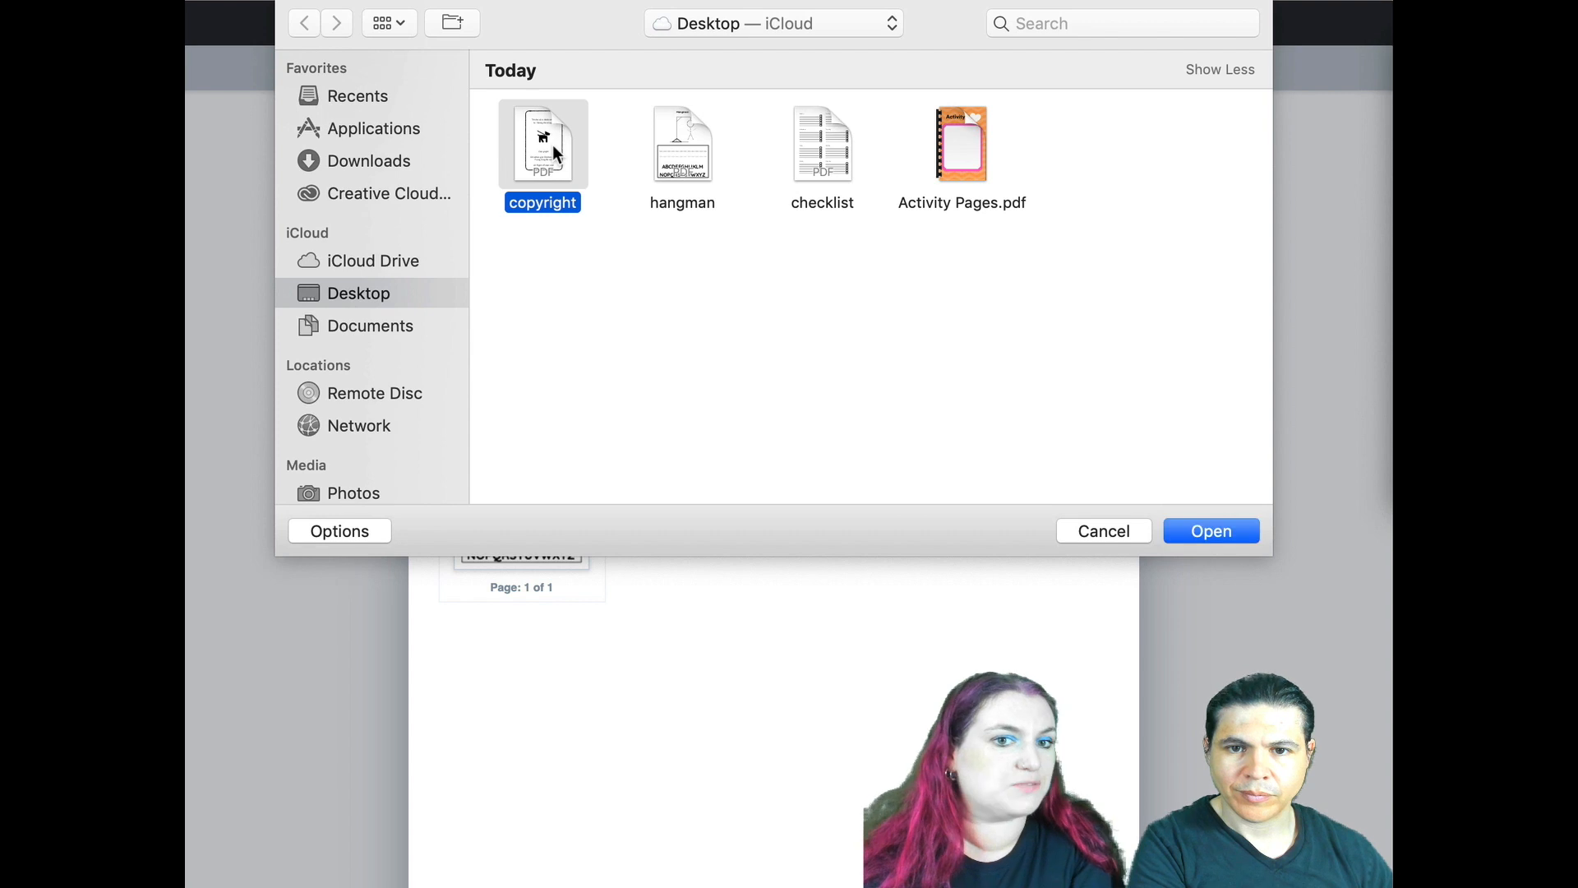
{"action": "double_click", "coordinate": [552, 145]}
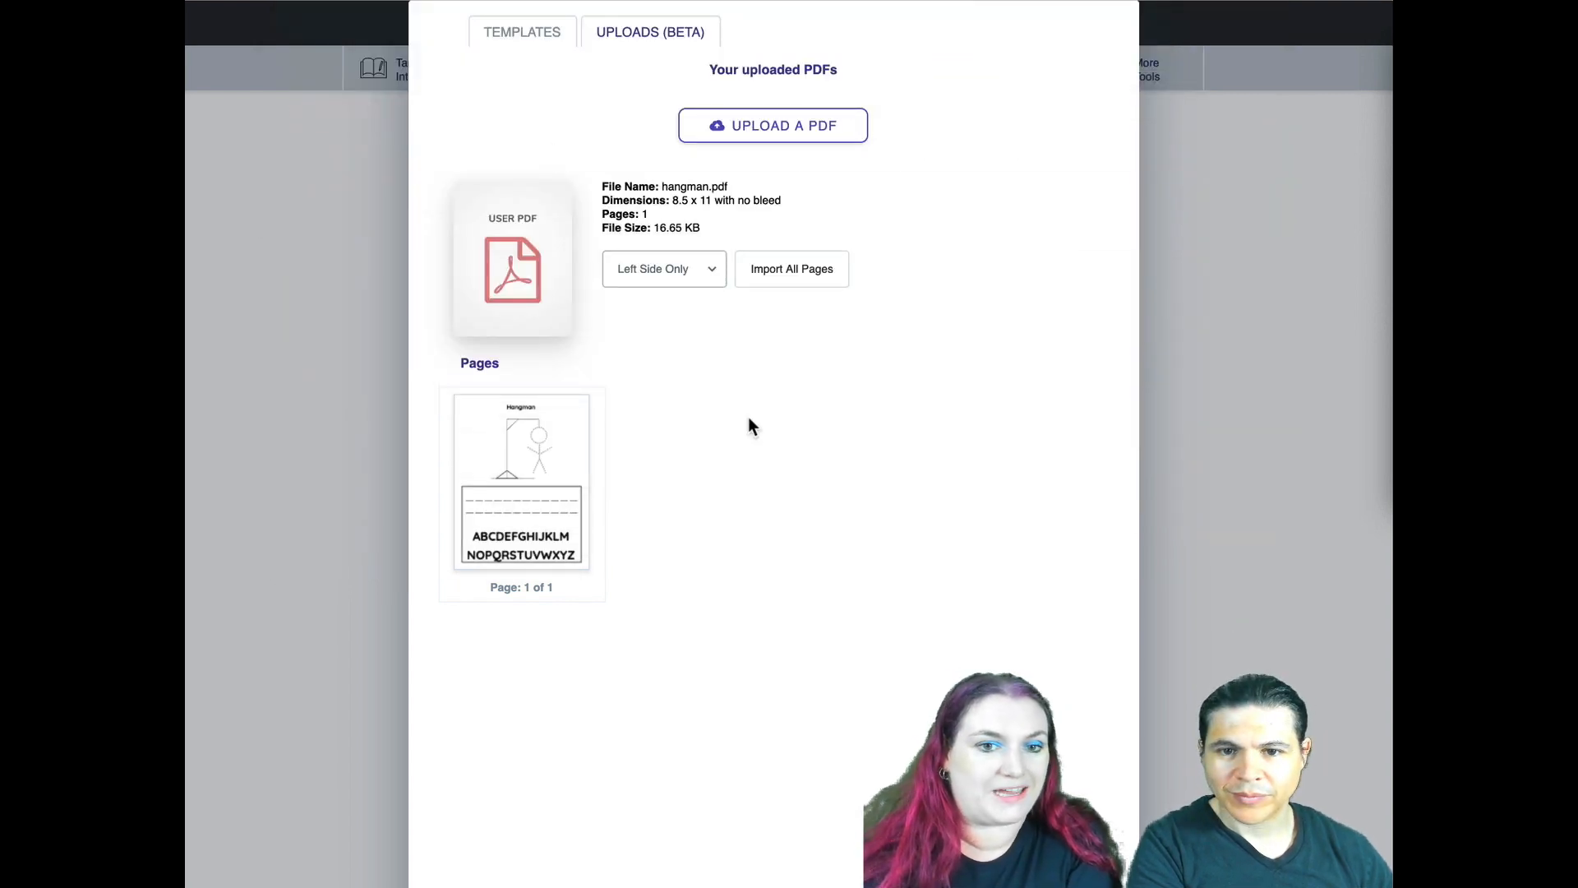
{"action": "scroll", "coordinate": [740, 435], "scroll_direction": "down", "scroll_amount": 4}
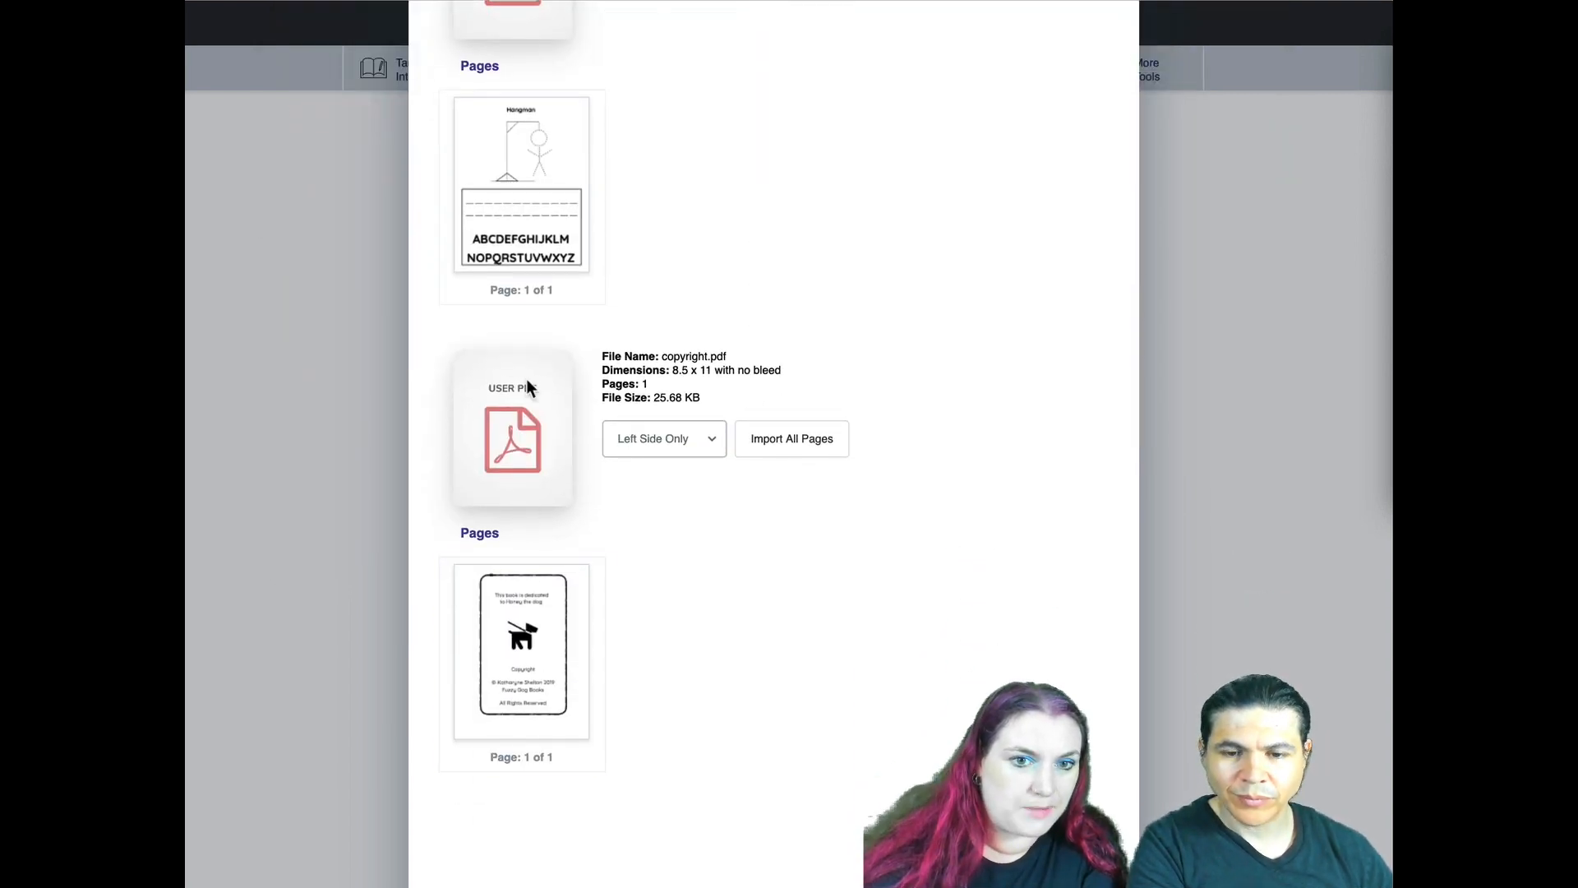
{"action": "left_click", "coordinate": [518, 650]}
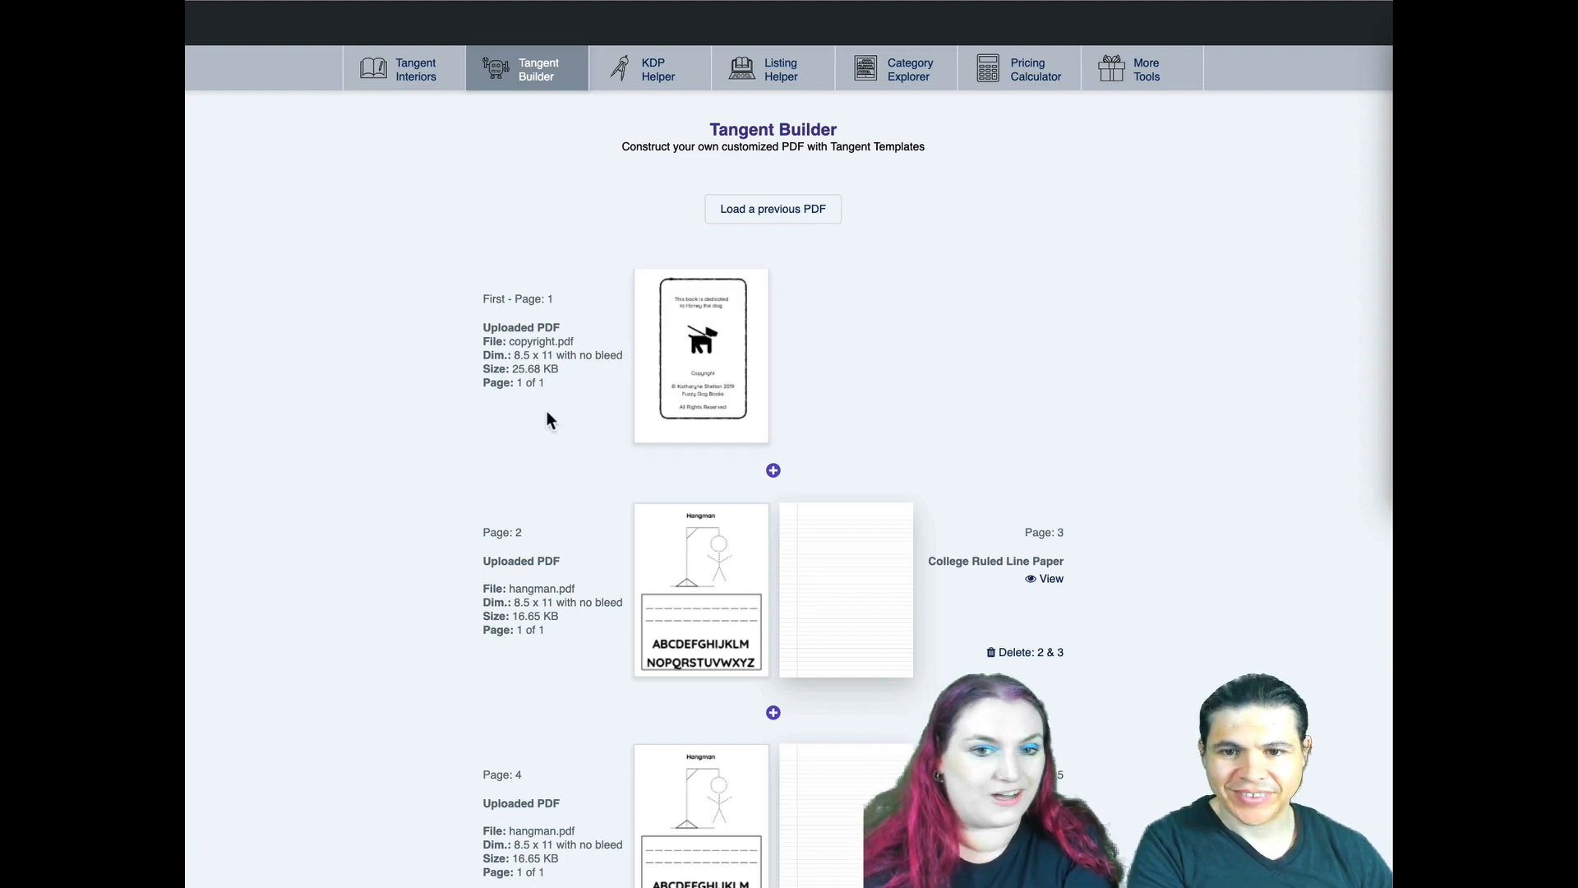
- Download the assembled book interior as a PDF
{"action": "scroll", "coordinate": [547, 412], "scroll_direction": "down", "scroll_amount": 20}
{"action": "scroll", "coordinate": [548, 419], "scroll_direction": "down", "scroll_amount": 20}
{"action": "scroll", "coordinate": [546, 412], "scroll_direction": "down", "scroll_amount": 20}
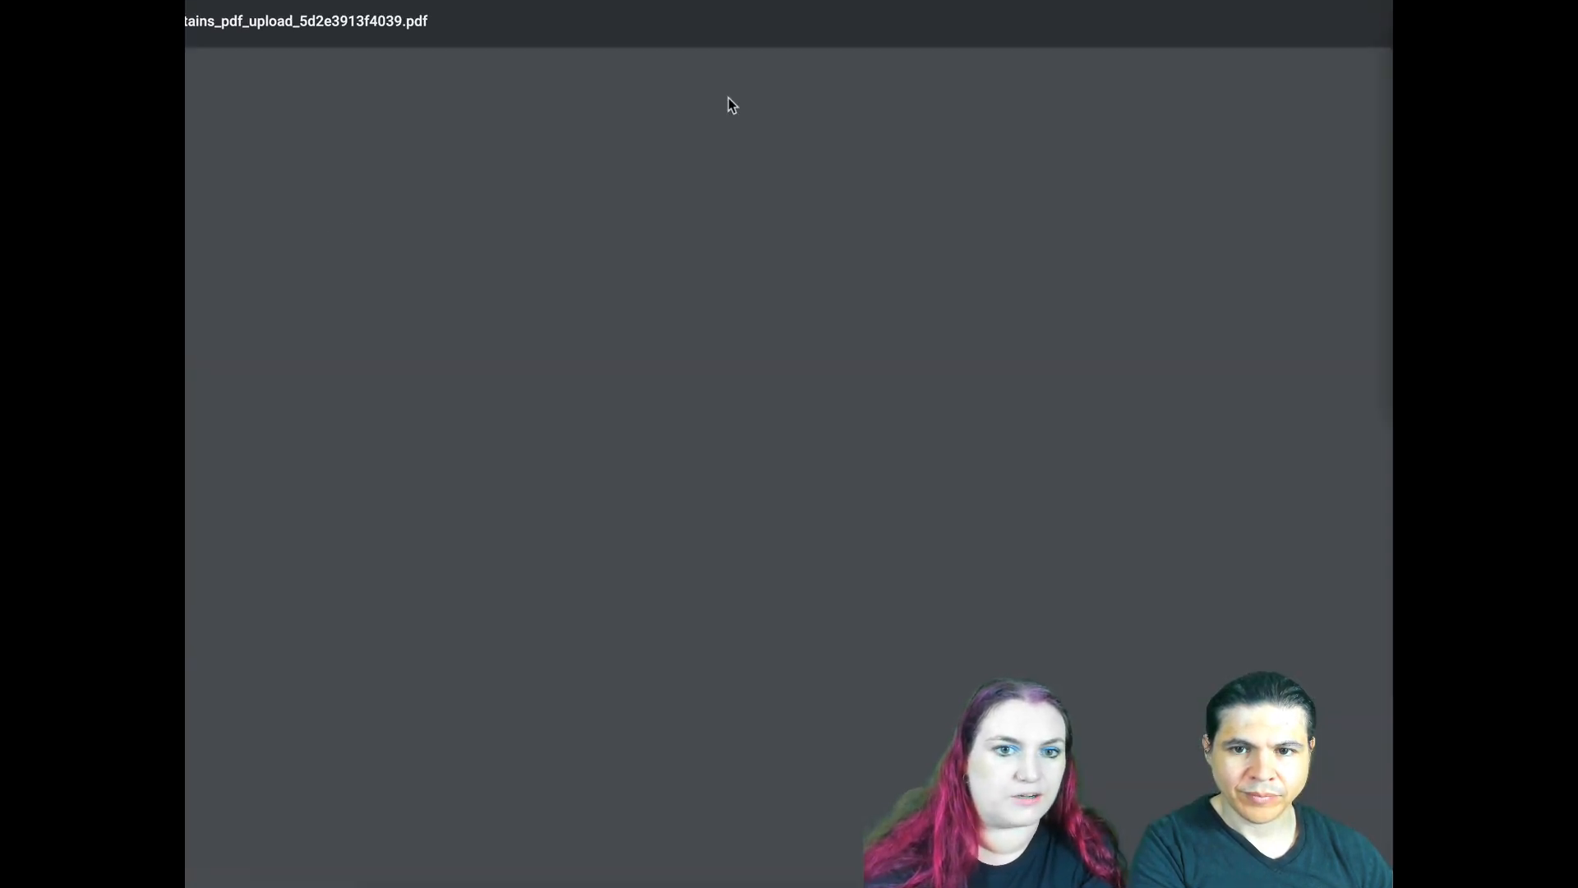
- Look through the generated PDF's copyright, hangman and lined pages, and close it
{"action": "scroll", "coordinate": [756, 191], "scroll_direction": "down", "scroll_amount": 5}
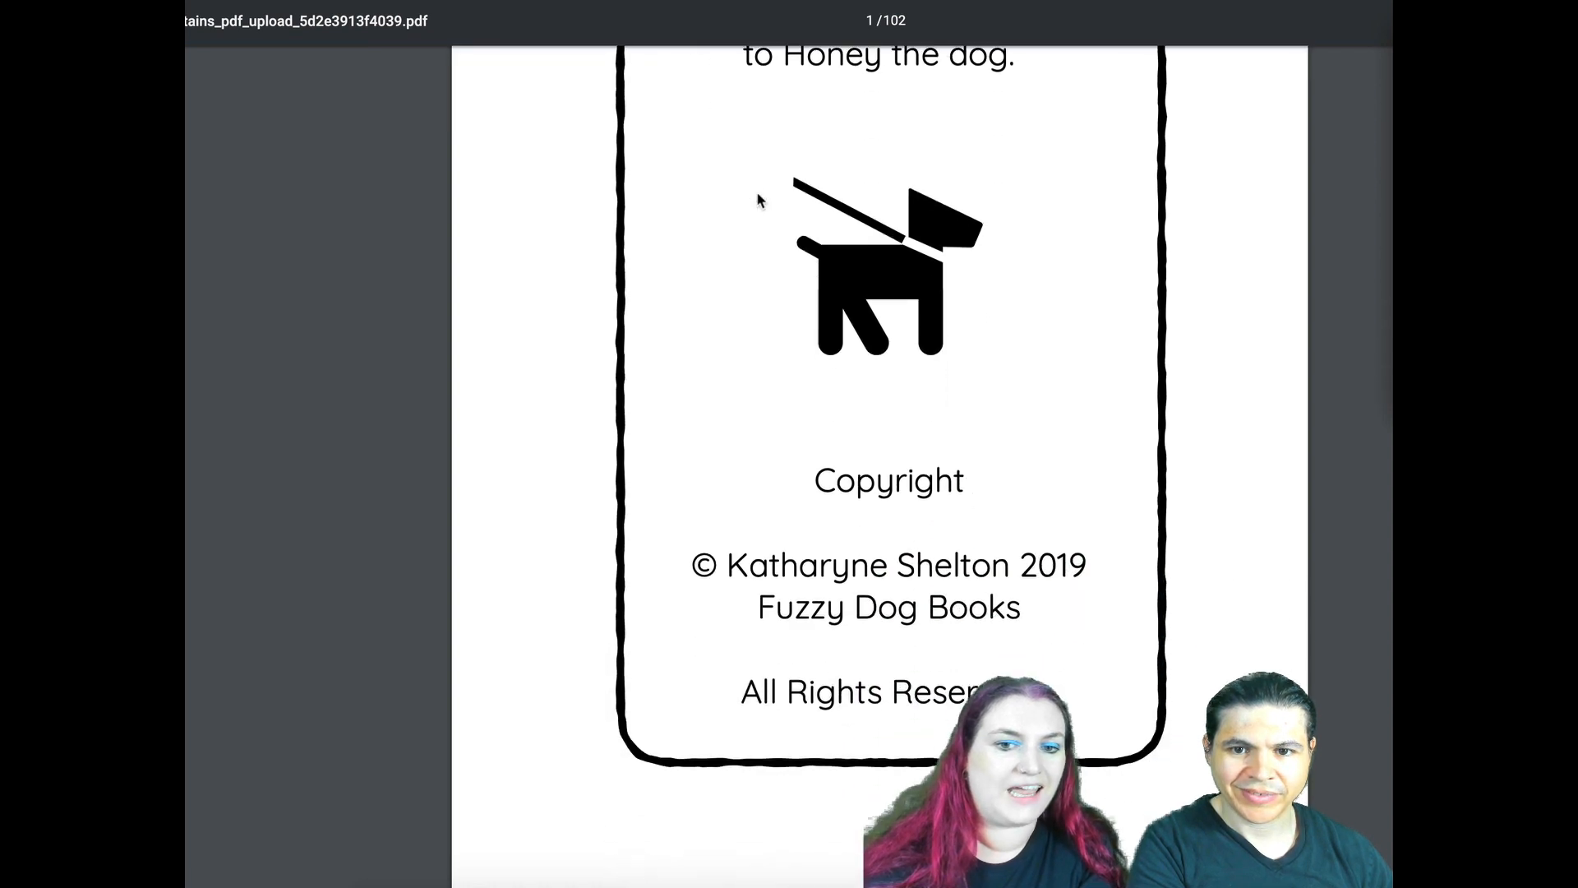
{"action": "scroll", "coordinate": [757, 197], "scroll_direction": "down", "scroll_amount": 20}
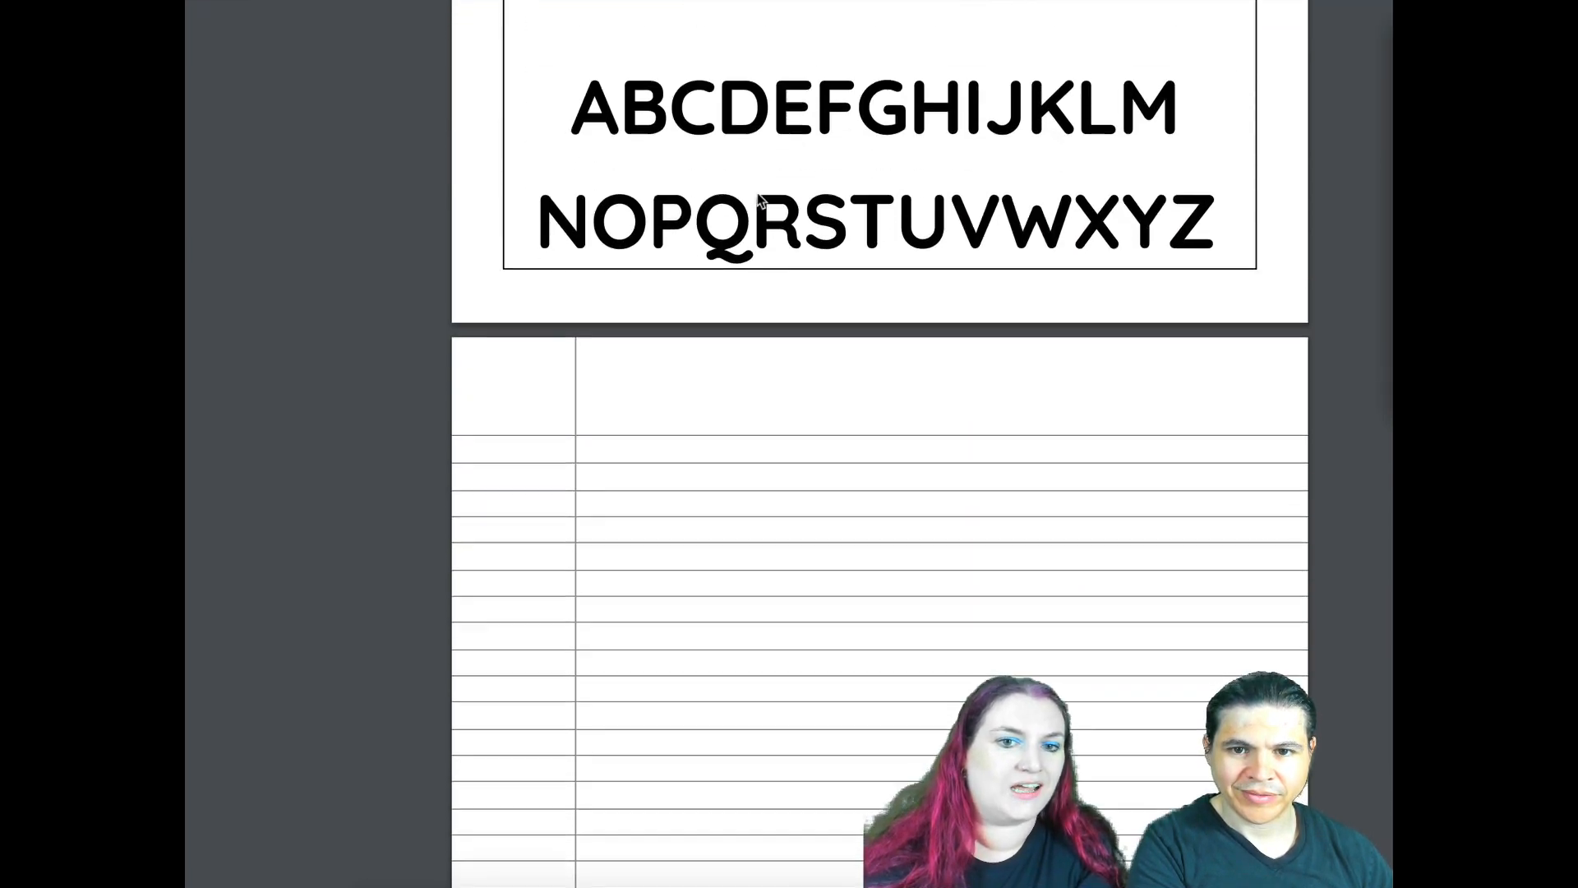
{"action": "scroll", "coordinate": [758, 200], "scroll_direction": "down", "scroll_amount": 18}
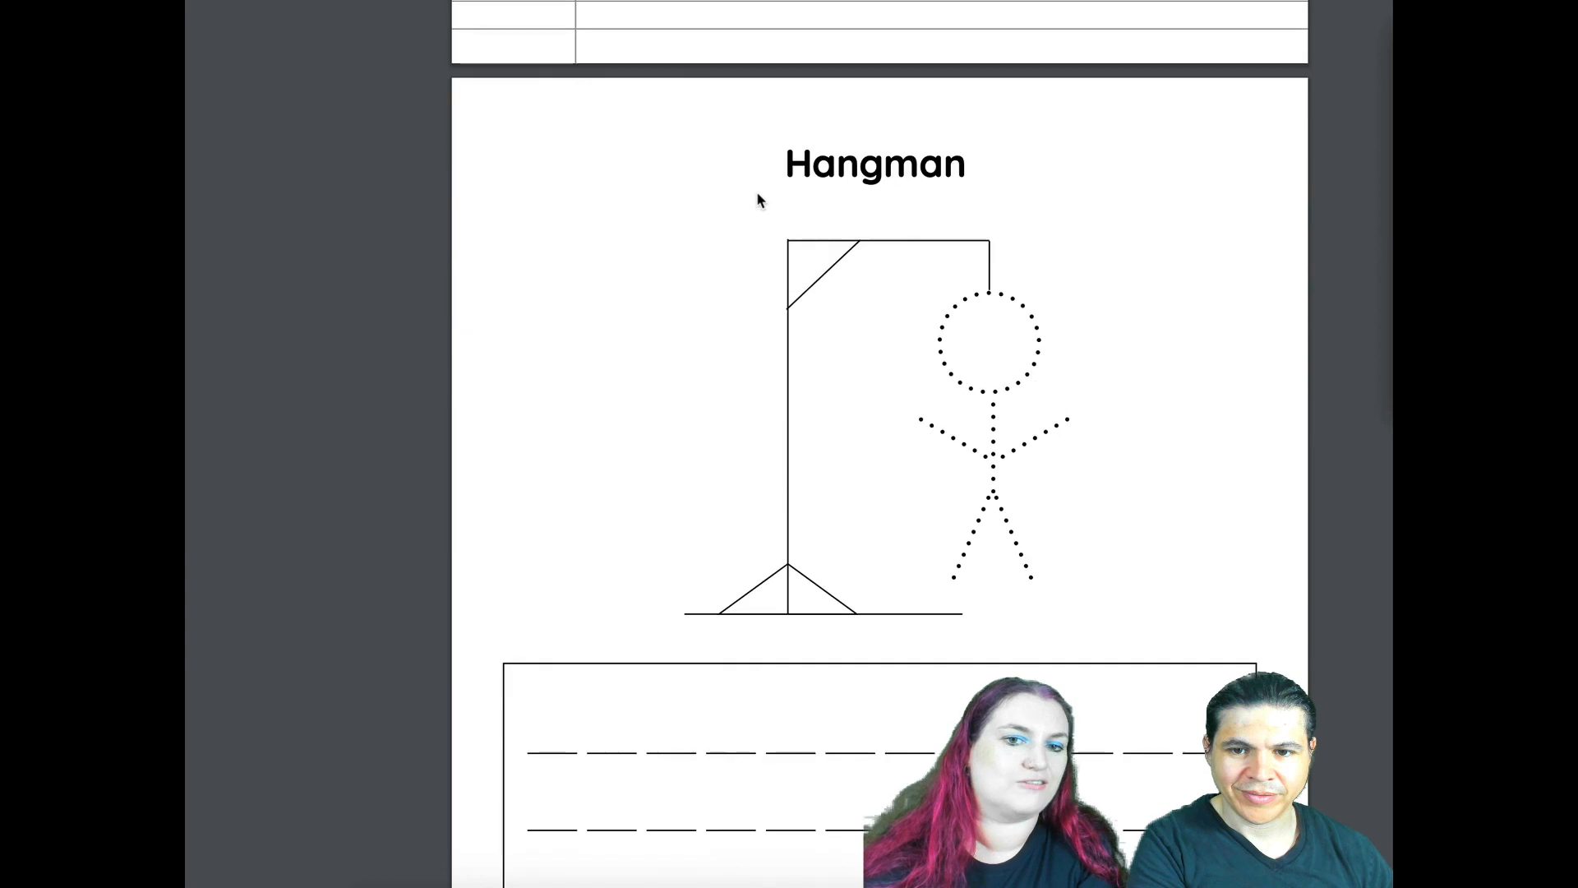
{"action": "scroll", "coordinate": [757, 200], "scroll_direction": "down", "scroll_amount": 18}
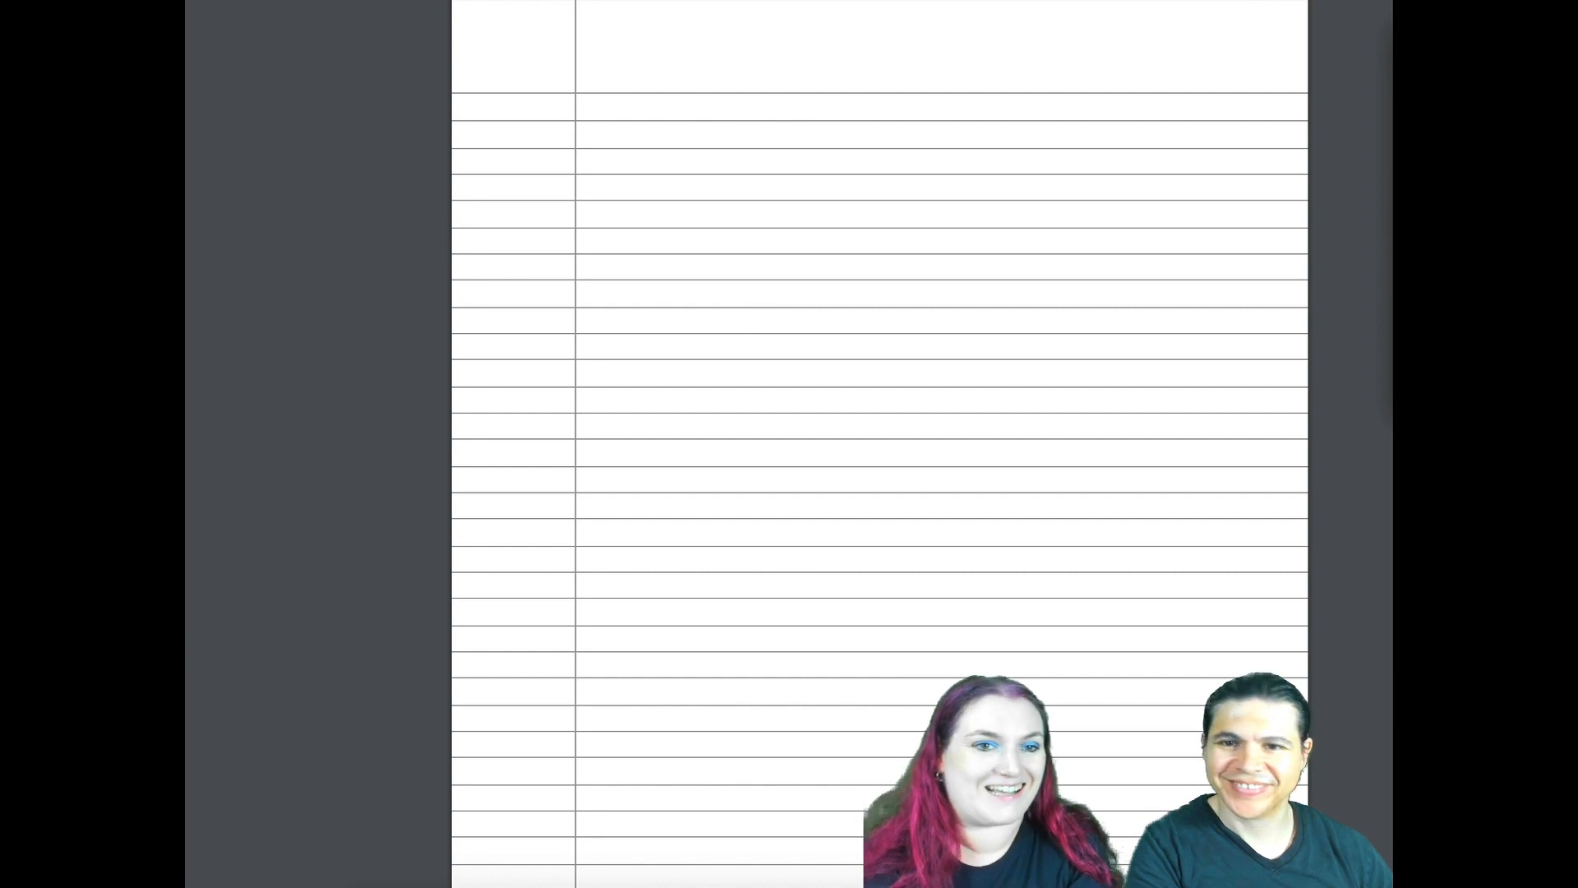
{"action": "key", "text": "super+w"}
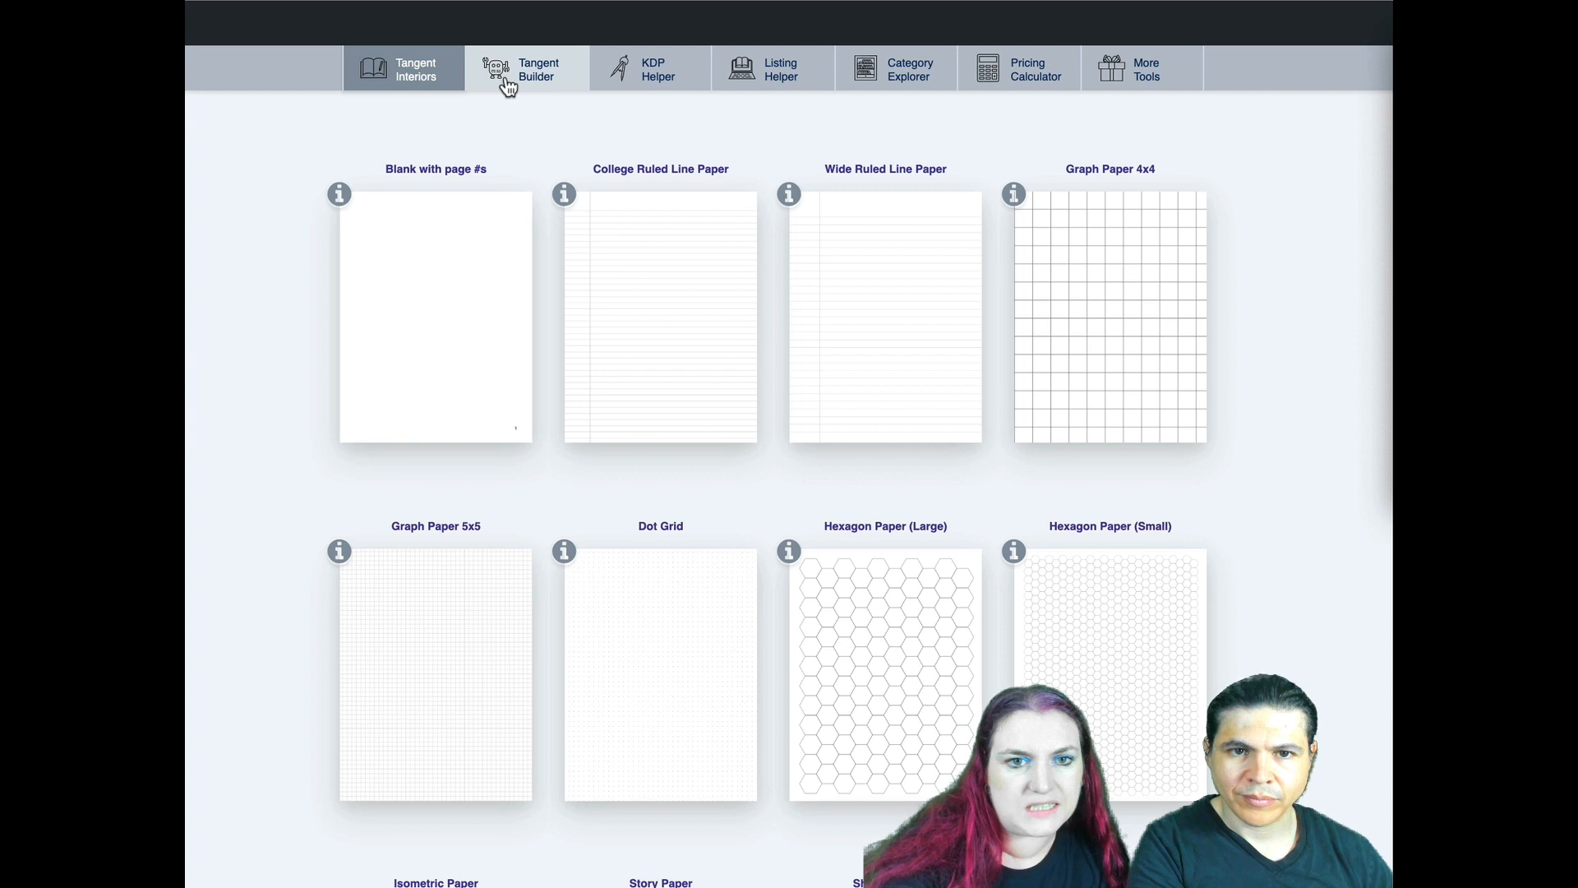
- Open the Daily Planner Style 2 template from the Planners (beta) dynamic templates in Tangent Interiors
{"action": "left_click", "coordinate": [507, 82]}
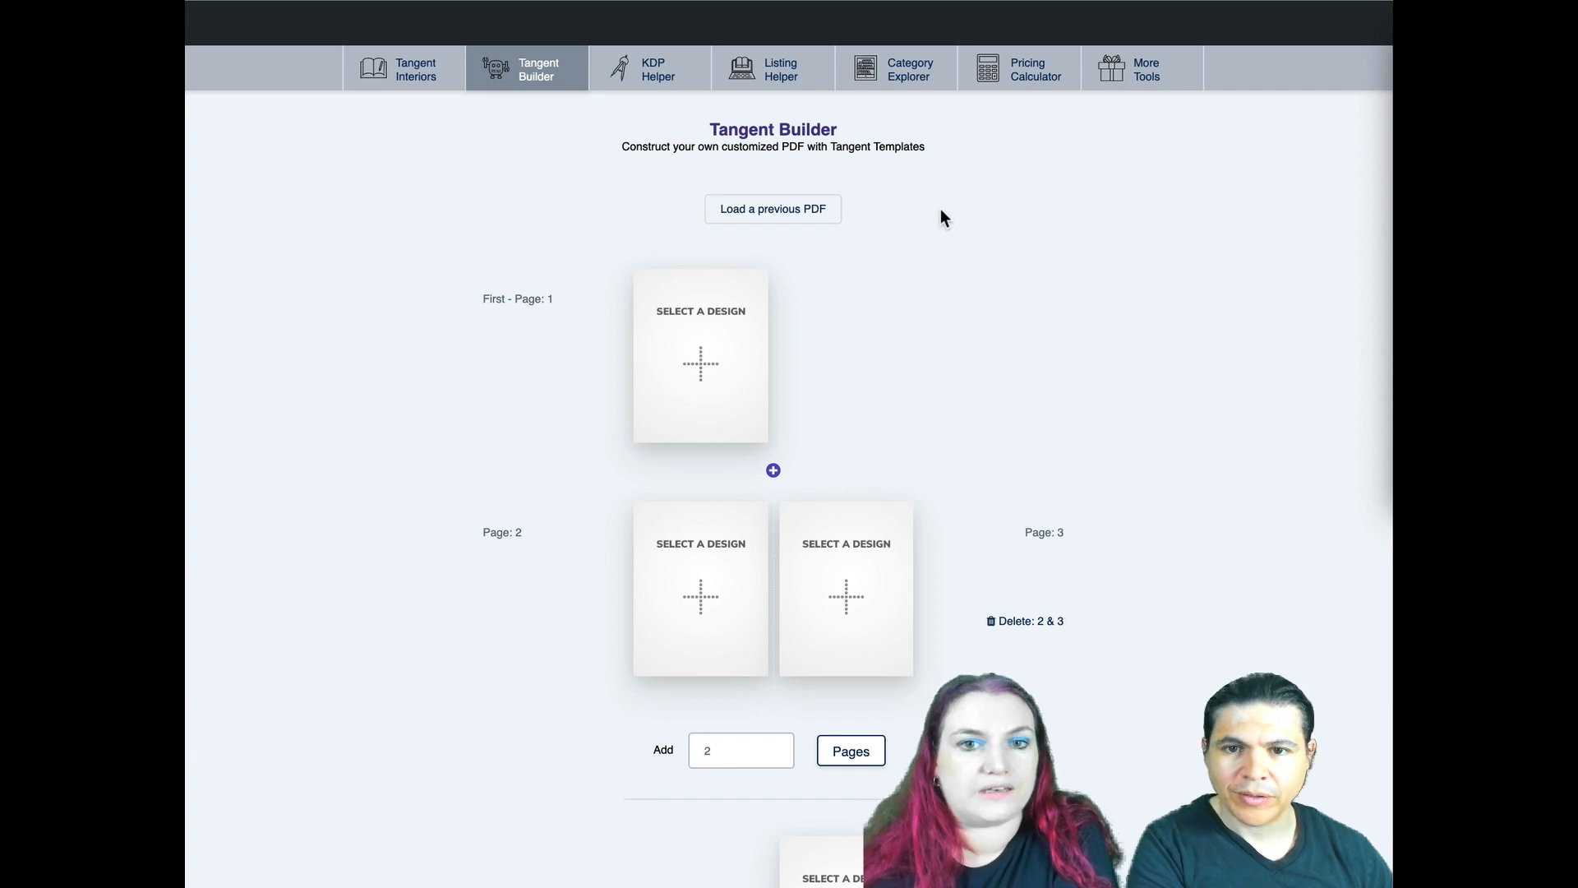
{"action": "left_click", "coordinate": [415, 82]}
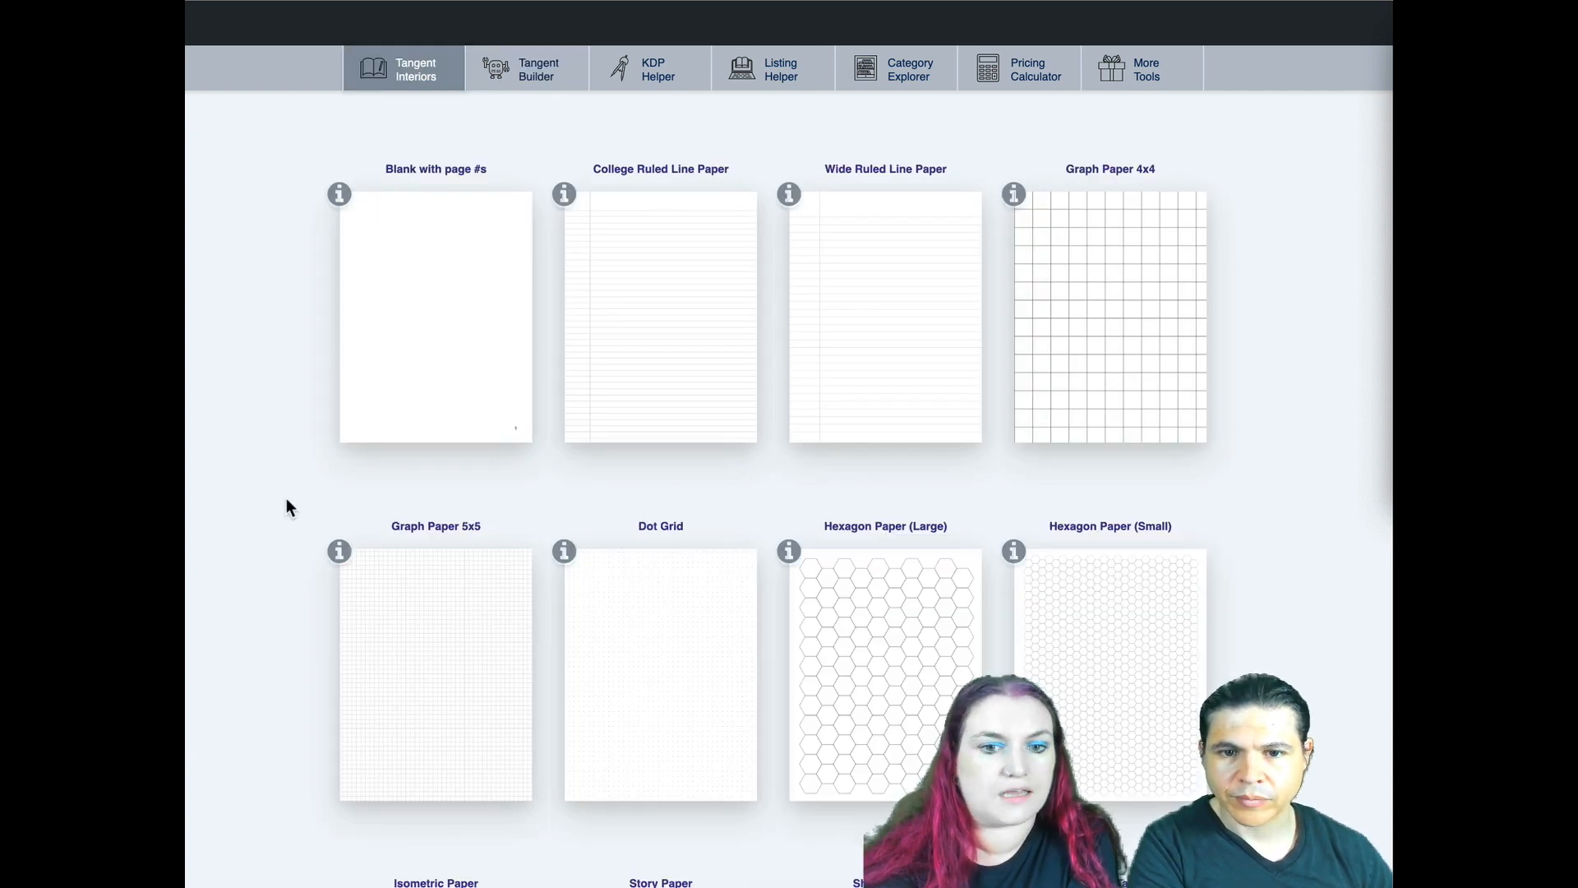
{"action": "scroll", "coordinate": [286, 498], "scroll_direction": "down", "scroll_amount": 20}
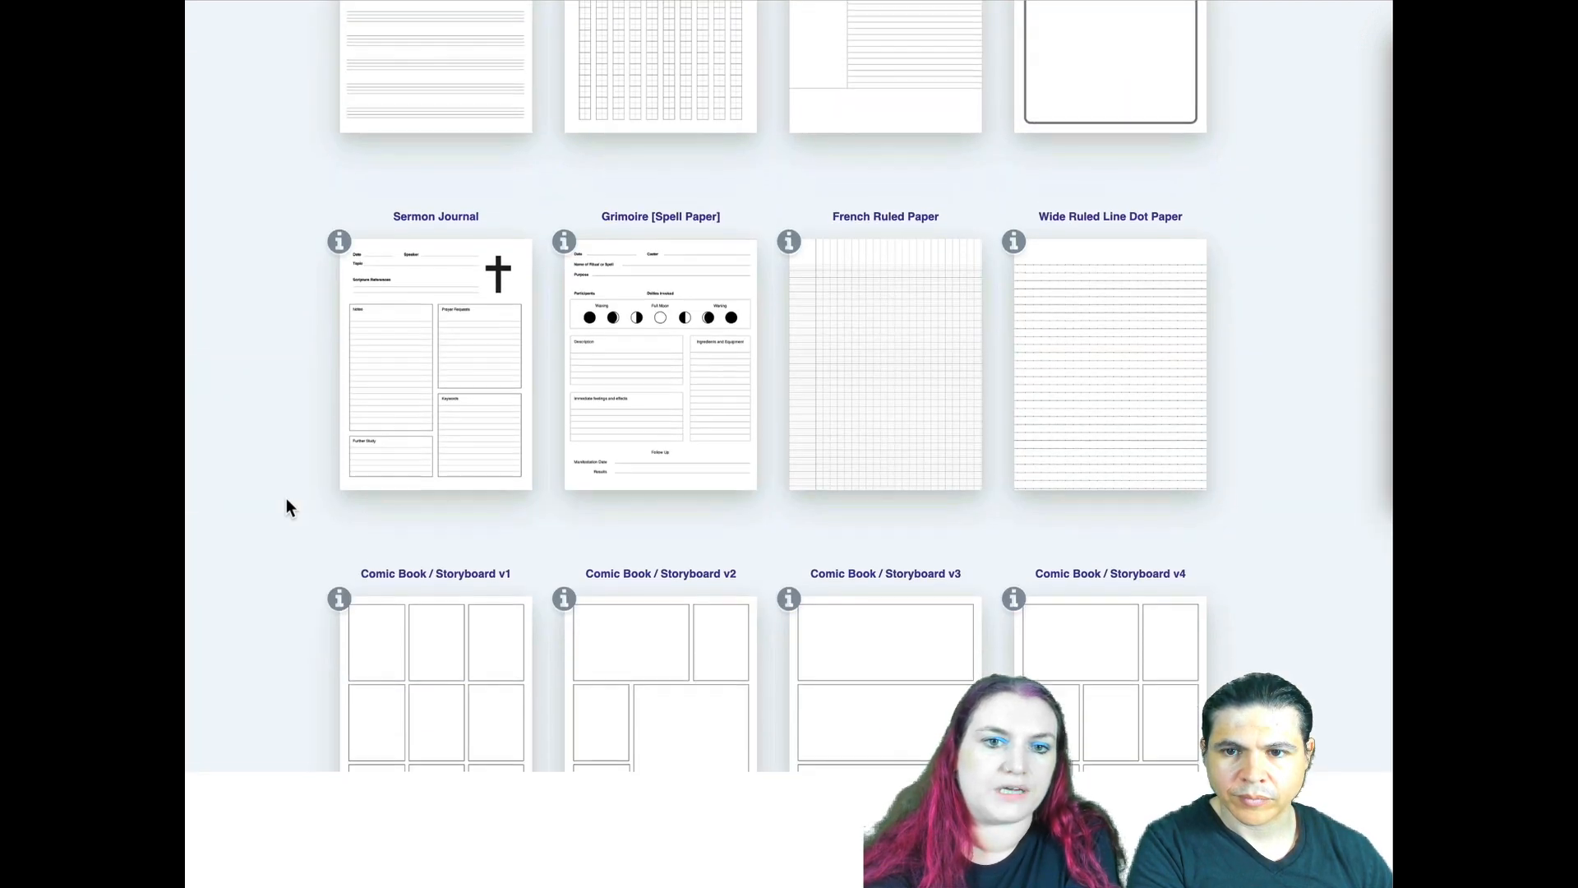
{"action": "scroll", "coordinate": [286, 499], "scroll_direction": "down", "scroll_amount": 15}
{"action": "scroll", "coordinate": [286, 498], "scroll_direction": "down", "scroll_amount": 2}
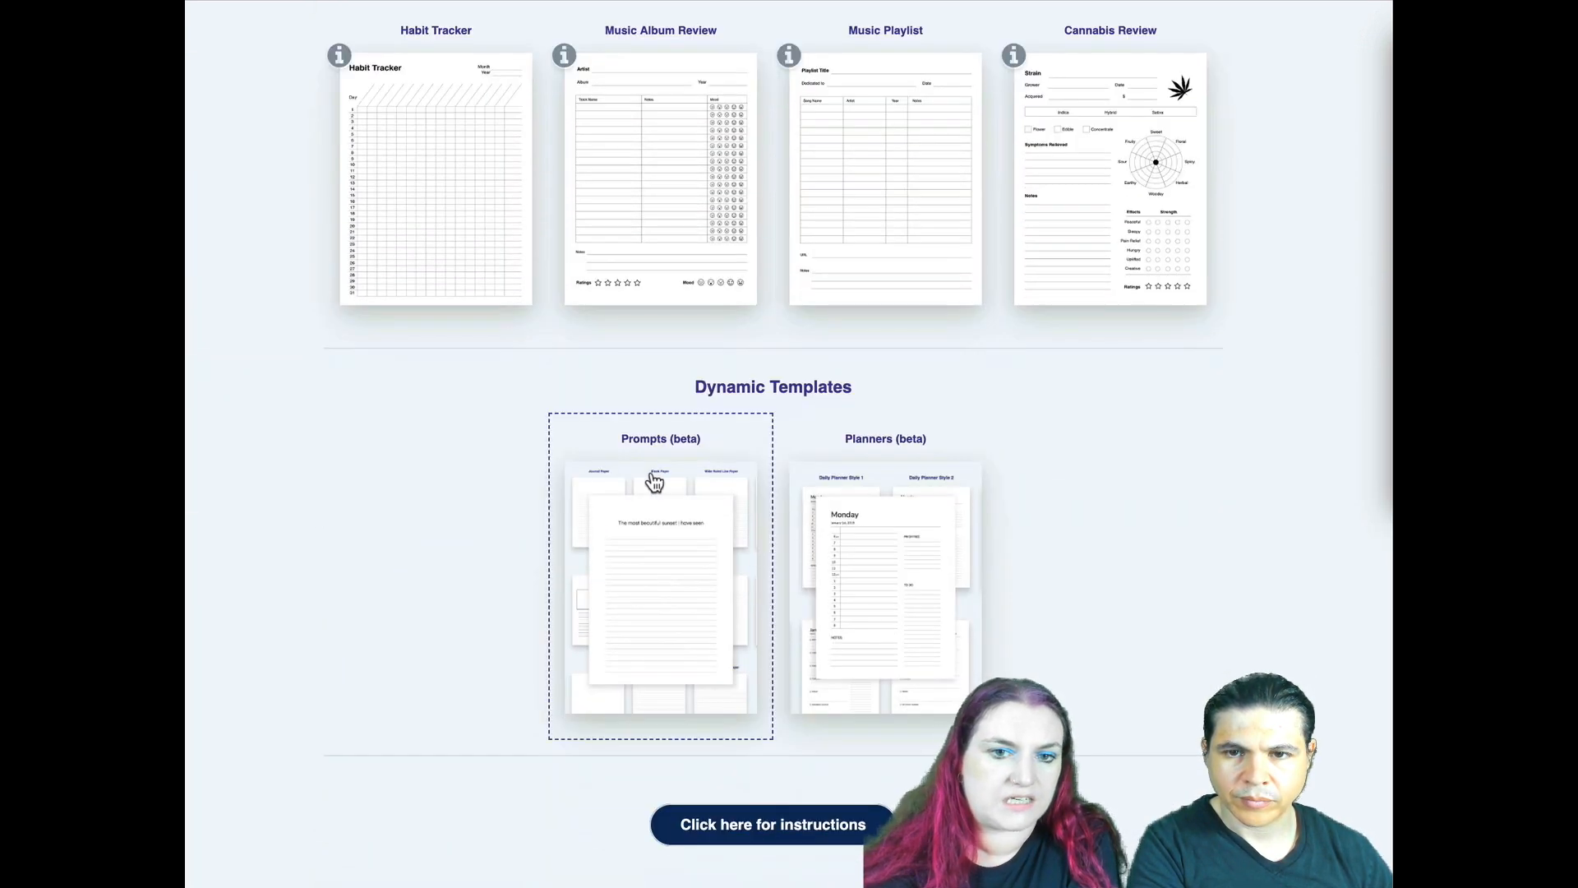
{"action": "left_click", "coordinate": [892, 514]}
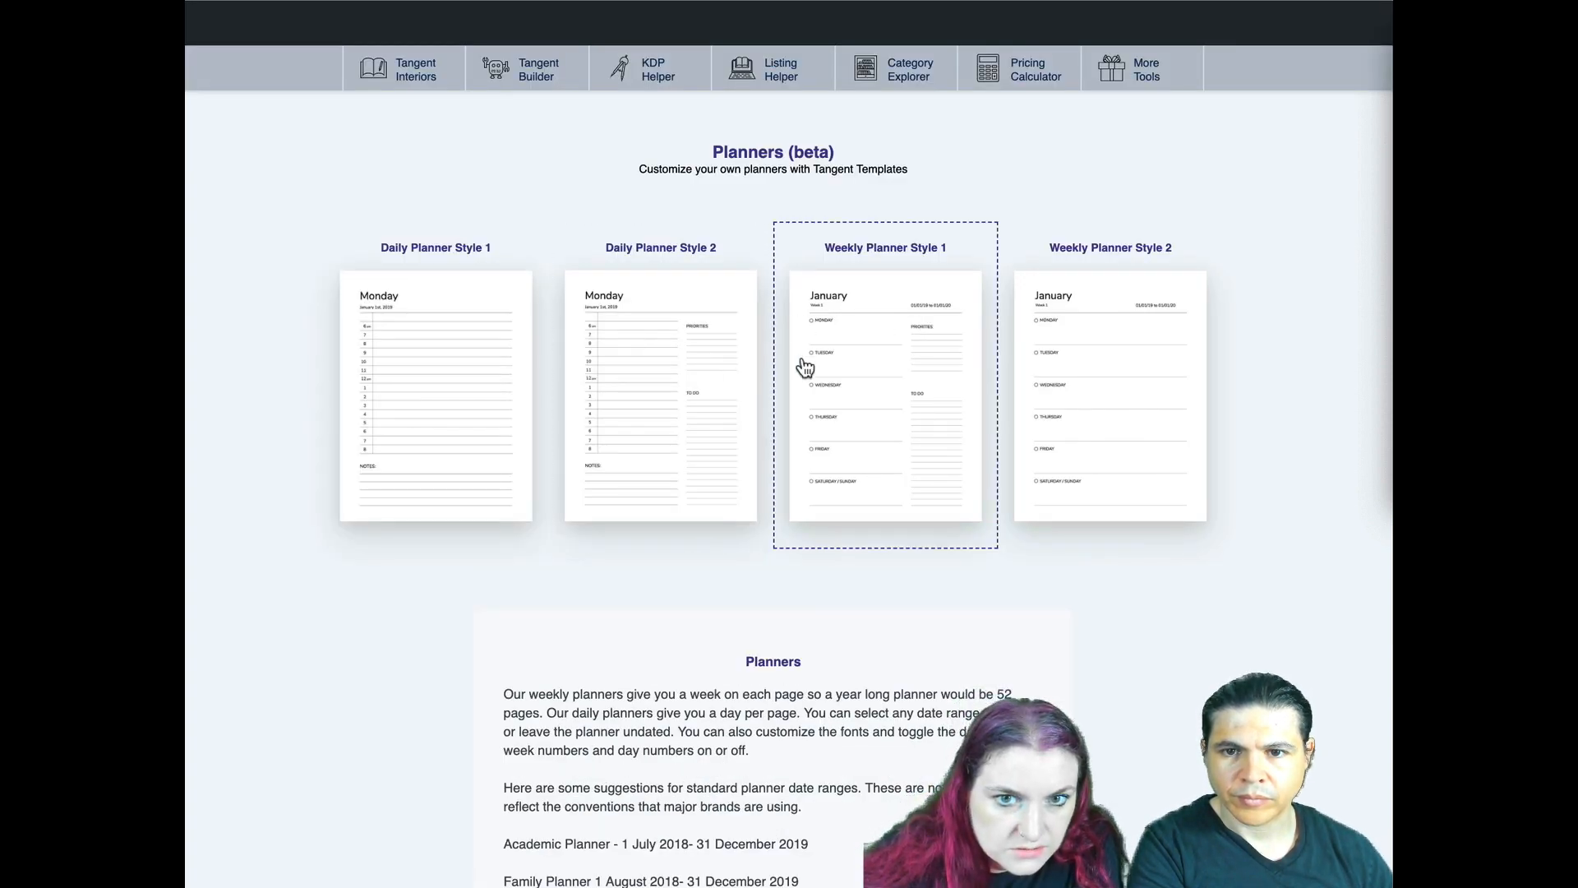
{"action": "left_click", "coordinate": [669, 370]}
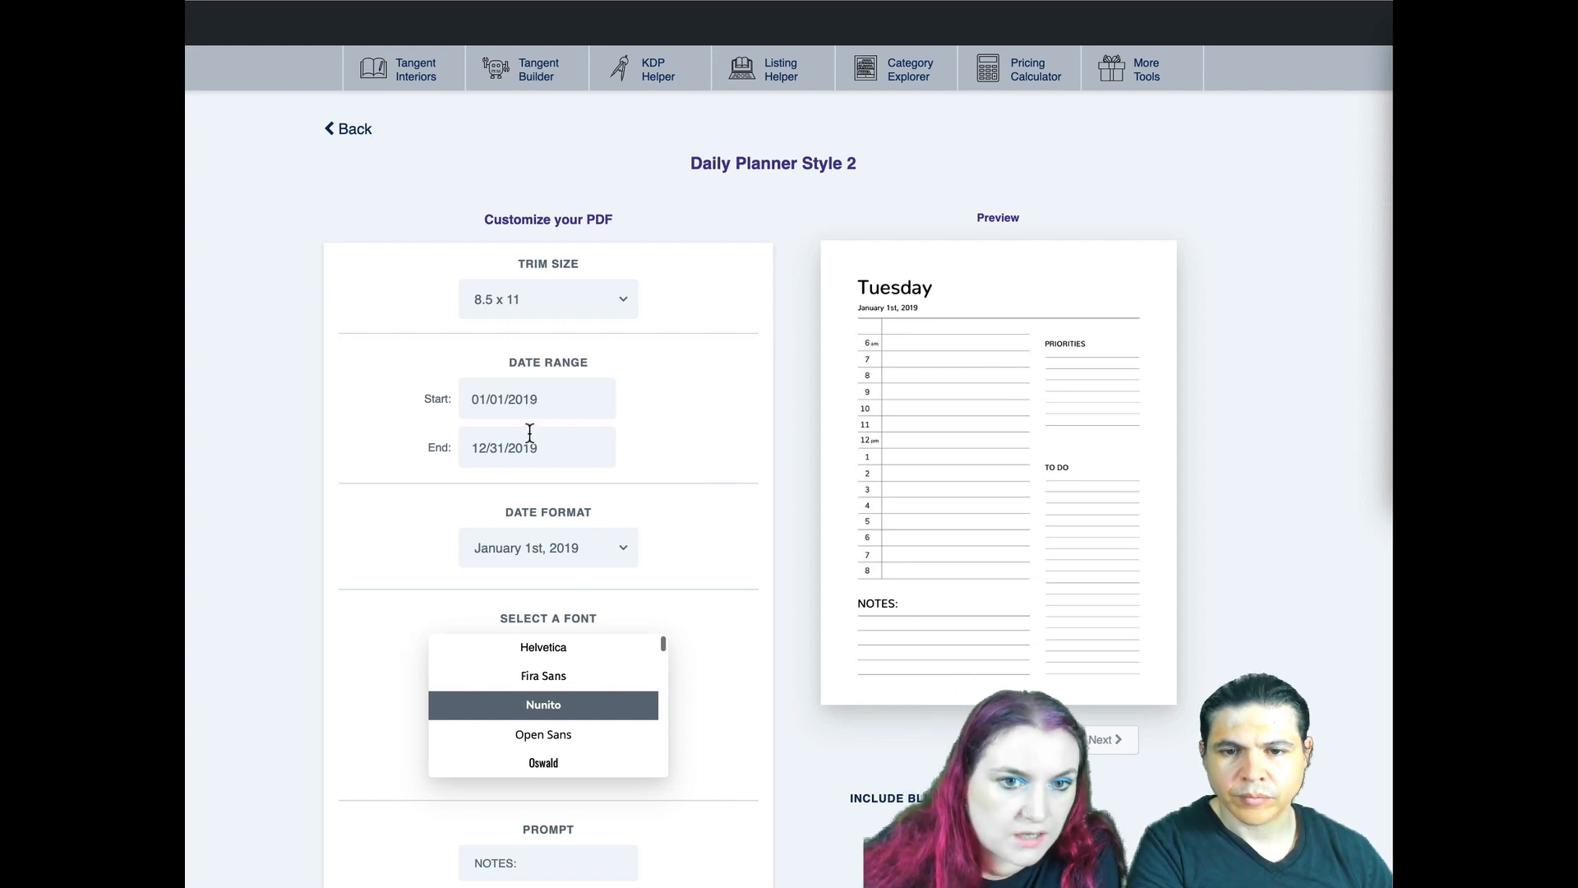
- Set the end of the planner's date range to 03/31/2019
{"action": "left_click", "coordinate": [517, 448]}
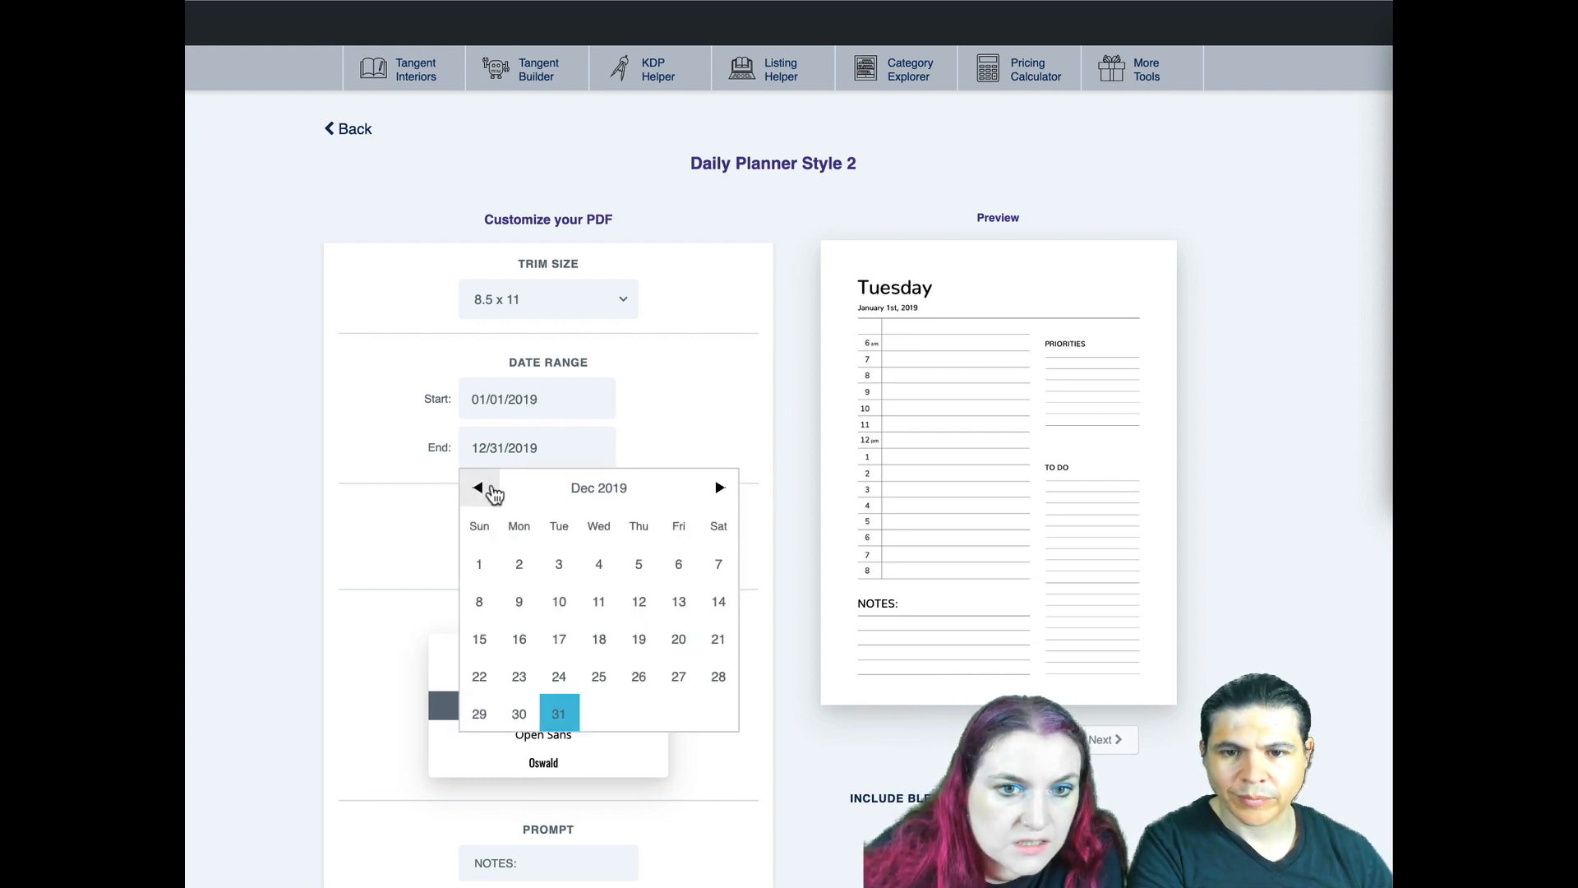
{"action": "left_click", "coordinate": [493, 492]}
{"action": "left_click", "coordinate": [493, 493]}
{"action": "left_click", "coordinate": [493, 493]}
{"action": "left_click", "coordinate": [494, 493]}
{"action": "left_click", "coordinate": [493, 492]}
{"action": "left_click", "coordinate": [493, 493]}
{"action": "left_click", "coordinate": [493, 492]}
{"action": "left_click", "coordinate": [494, 493]}
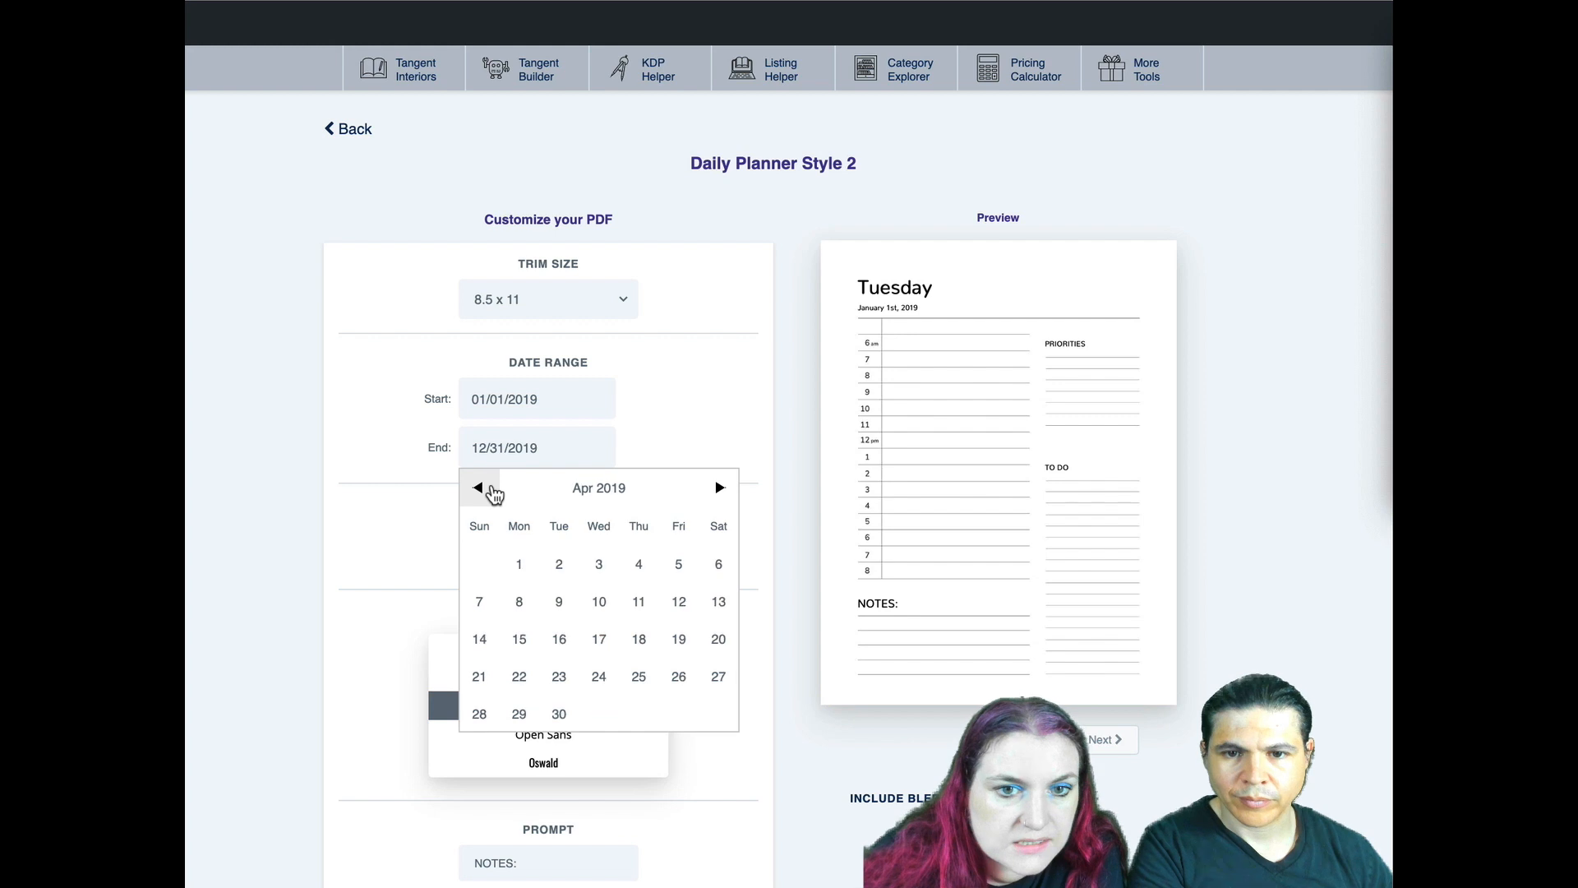
{"action": "left_click", "coordinate": [493, 492]}
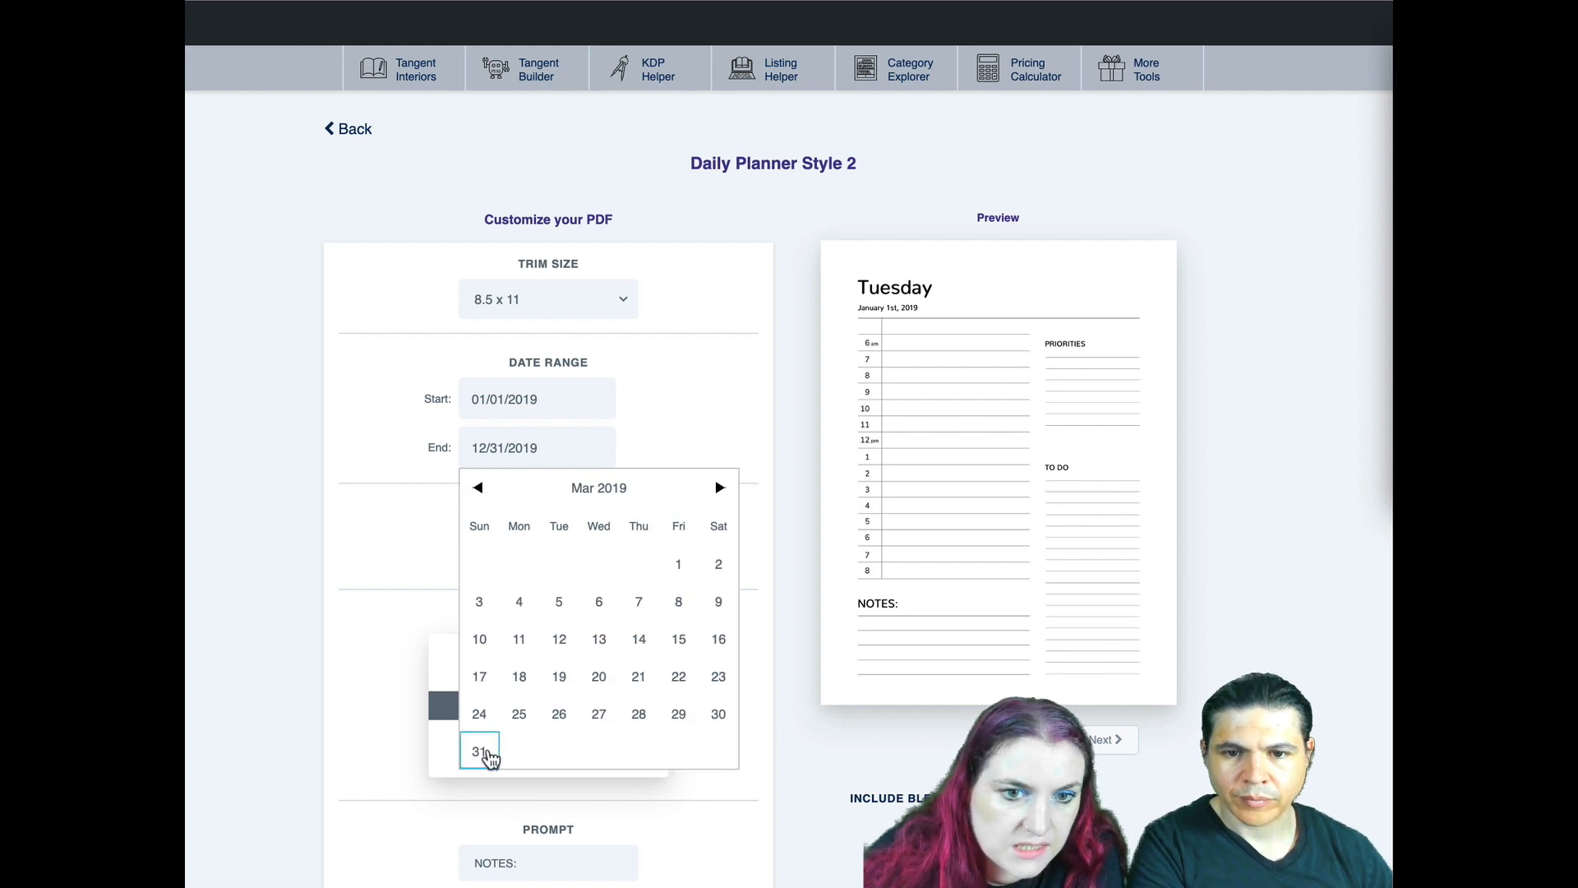
{"action": "left_click", "coordinate": [487, 755]}
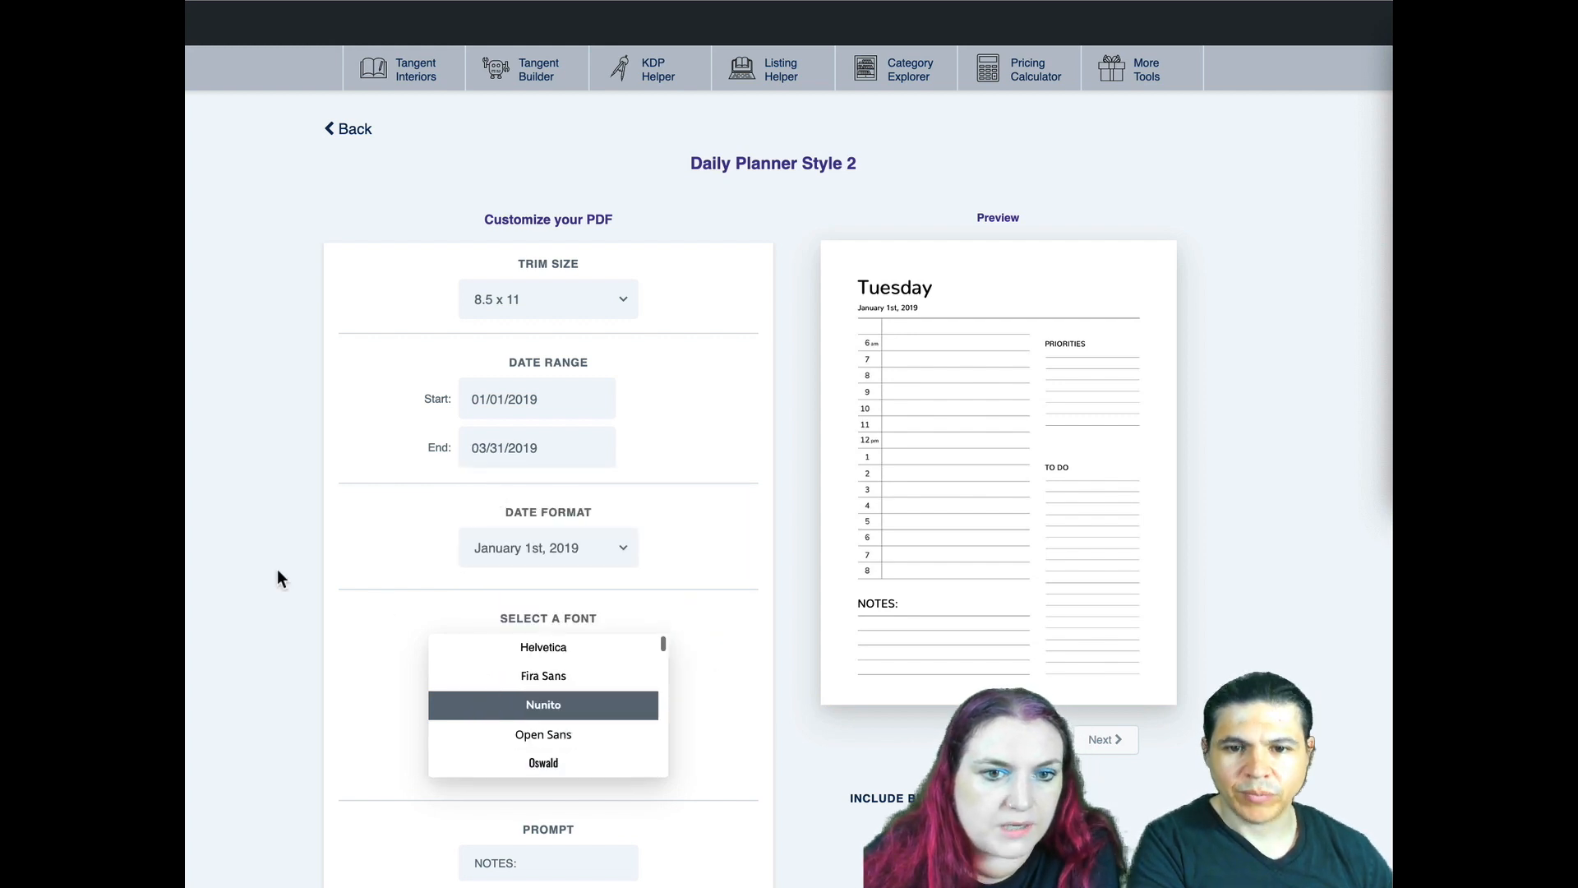
- Set the planner's prompt to "Walks with my dog" and its right side headers to "Buy snacks for dog" and "Meetups with other dogs"
{"action": "scroll", "coordinate": [277, 566], "scroll_direction": "down", "scroll_amount": 1}
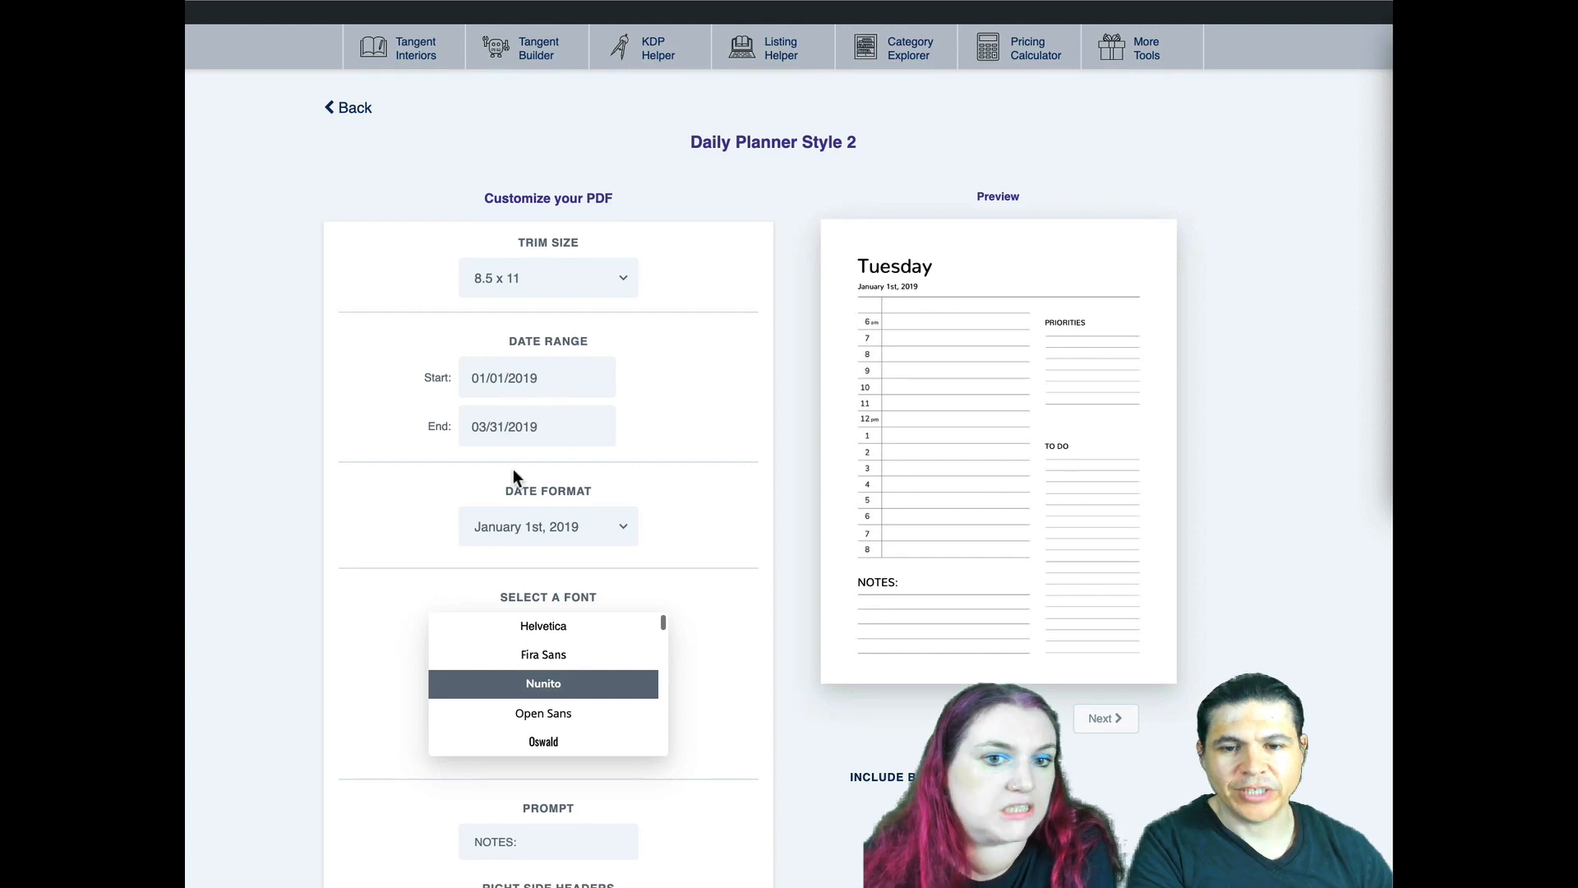
{"action": "scroll", "coordinate": [367, 528], "scroll_direction": "down", "scroll_amount": 3}
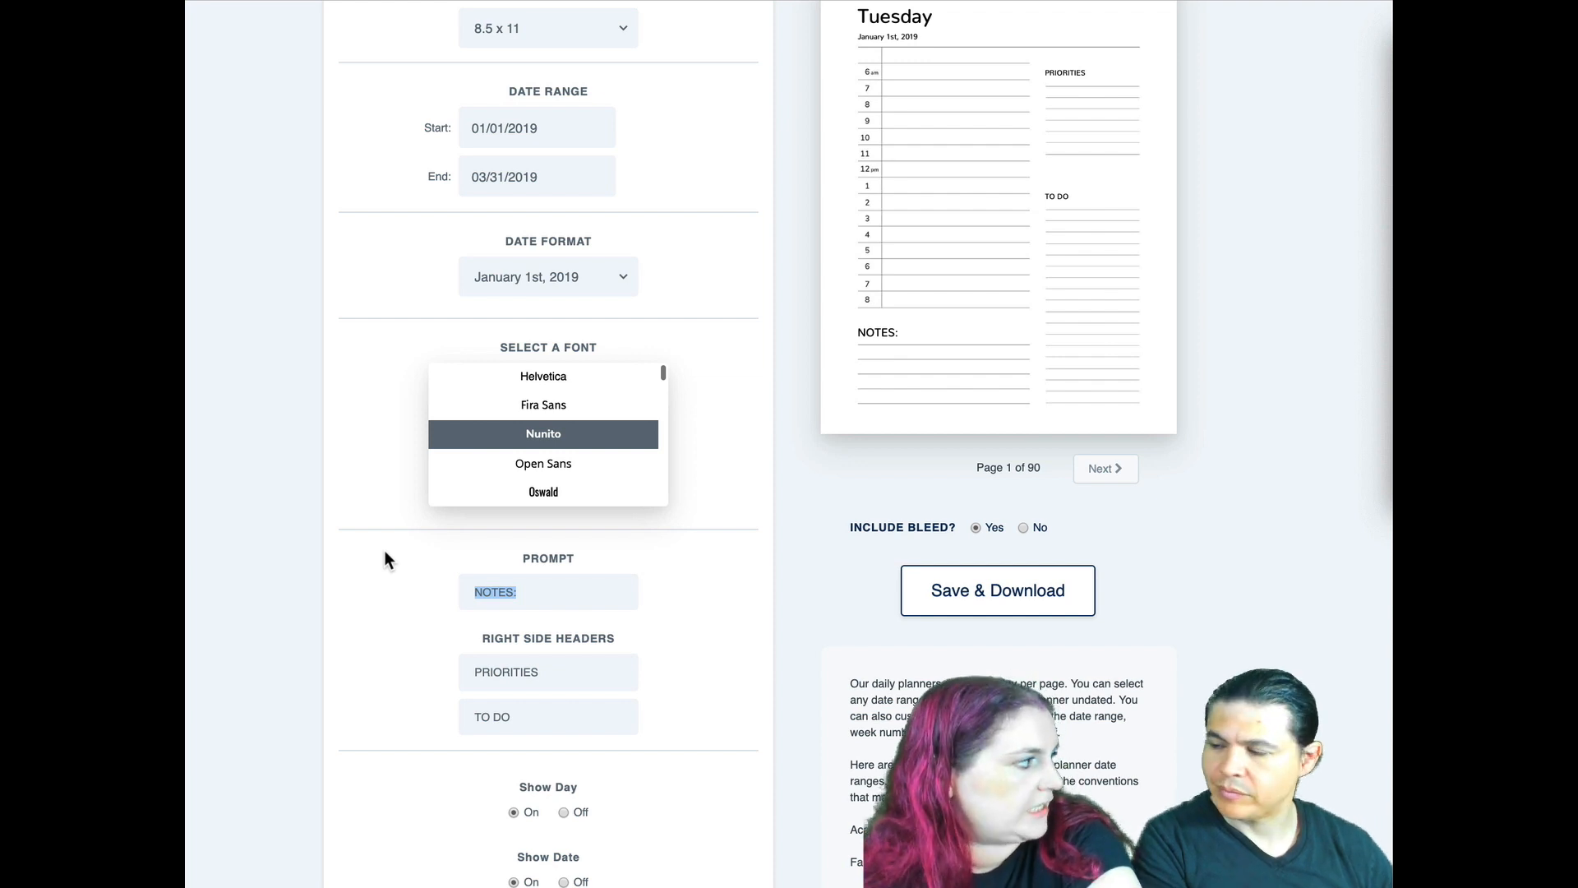
{"action": "type", "text": "Walks with my dog"}
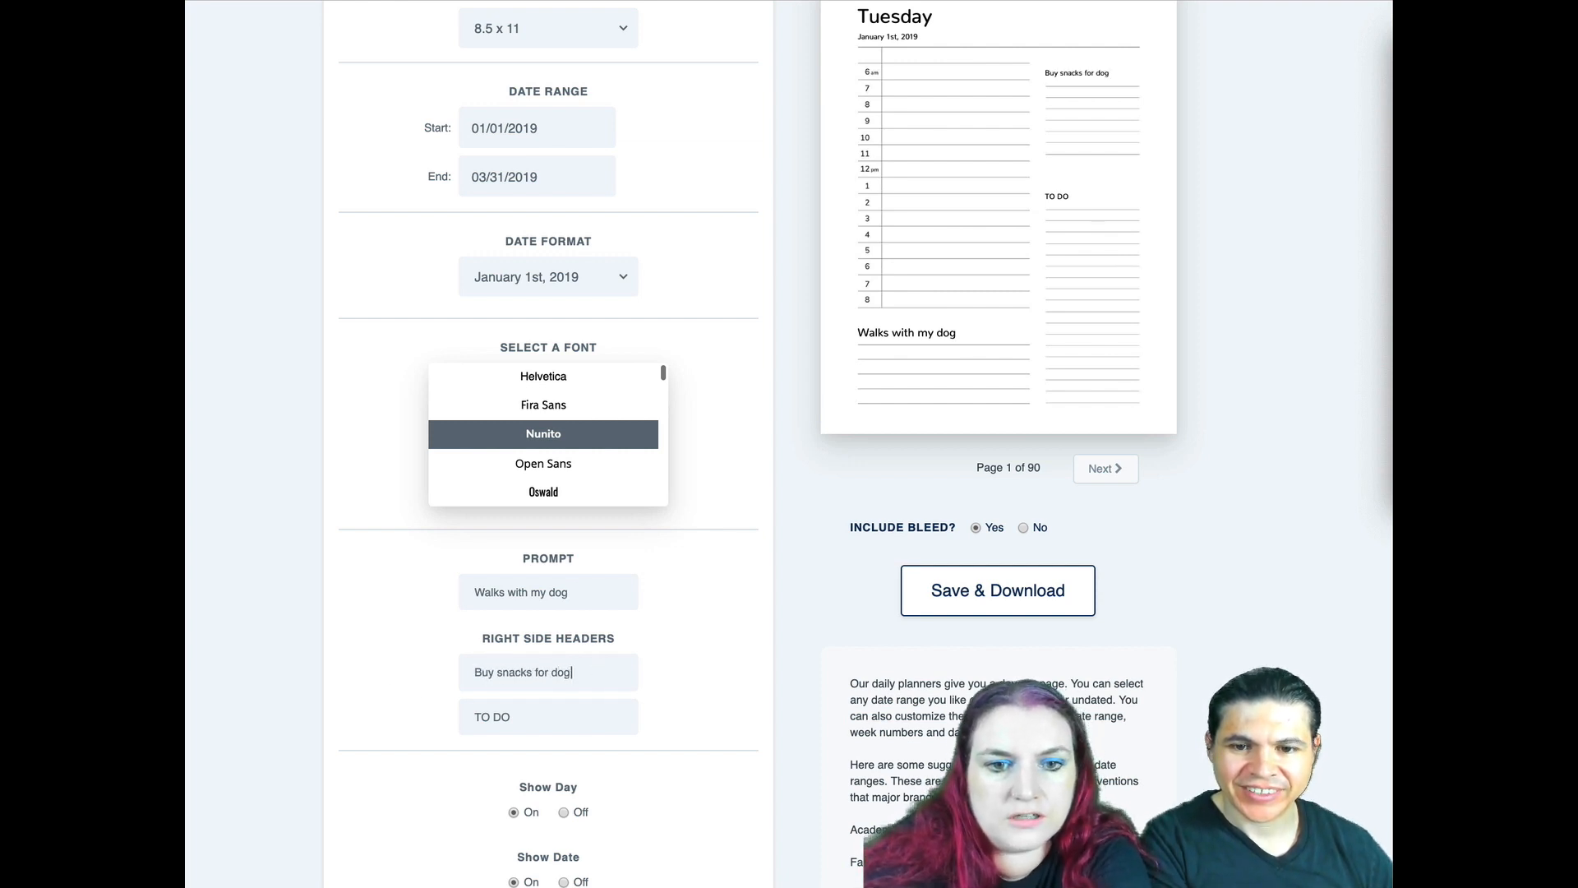
{"action": "triple_click", "coordinate": [534, 730]}
{"action": "type", "text": "Meetups with other dogs"}
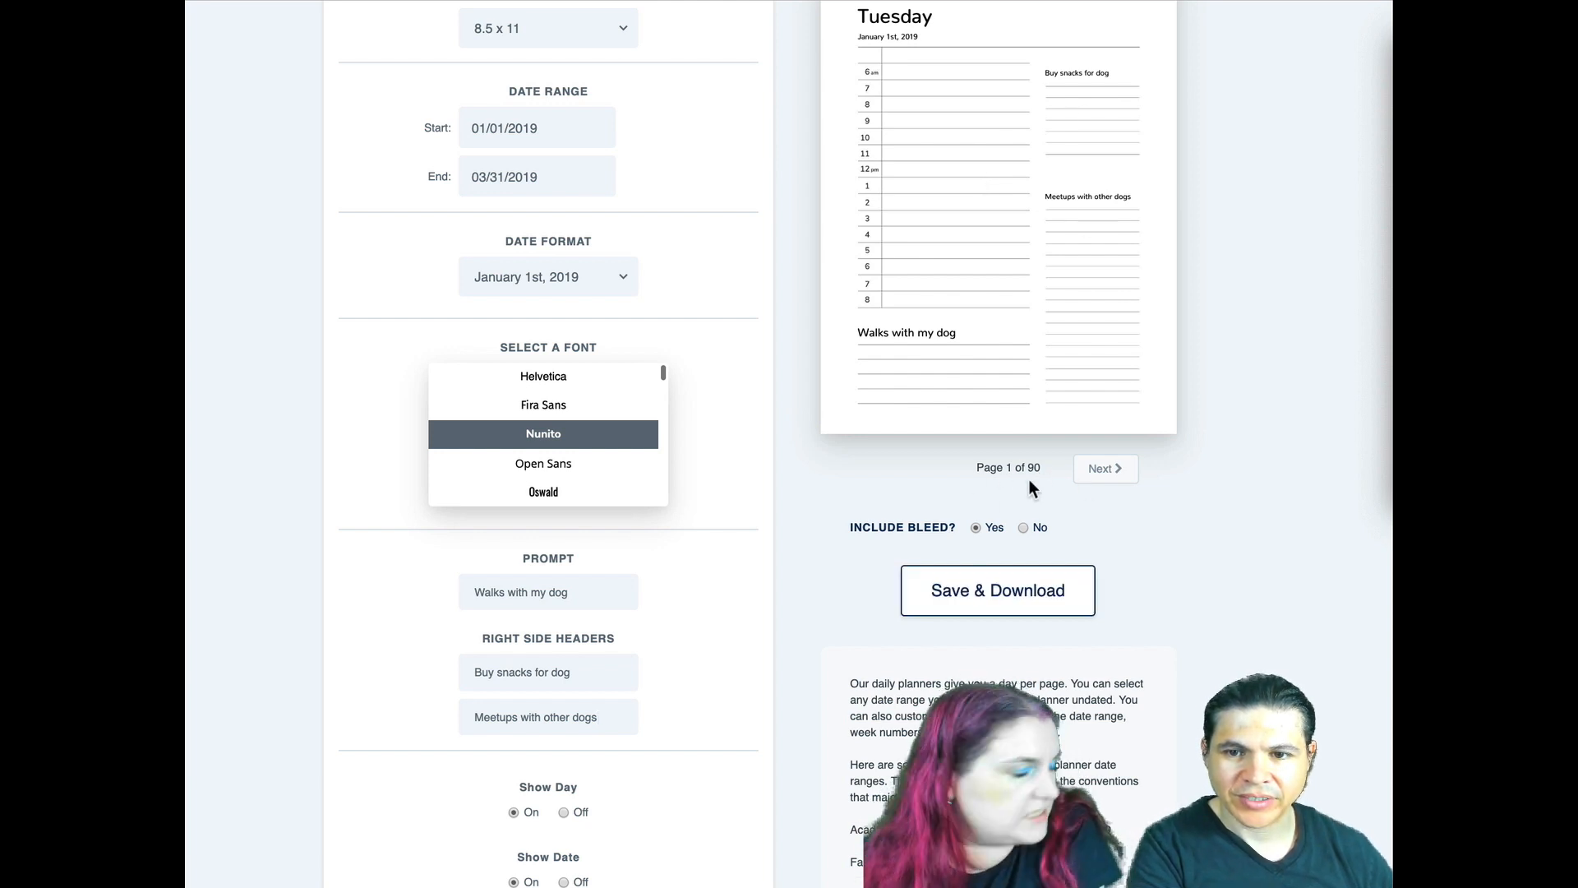
- Save and download the customized daily planner
{"action": "left_click", "coordinate": [1054, 604]}
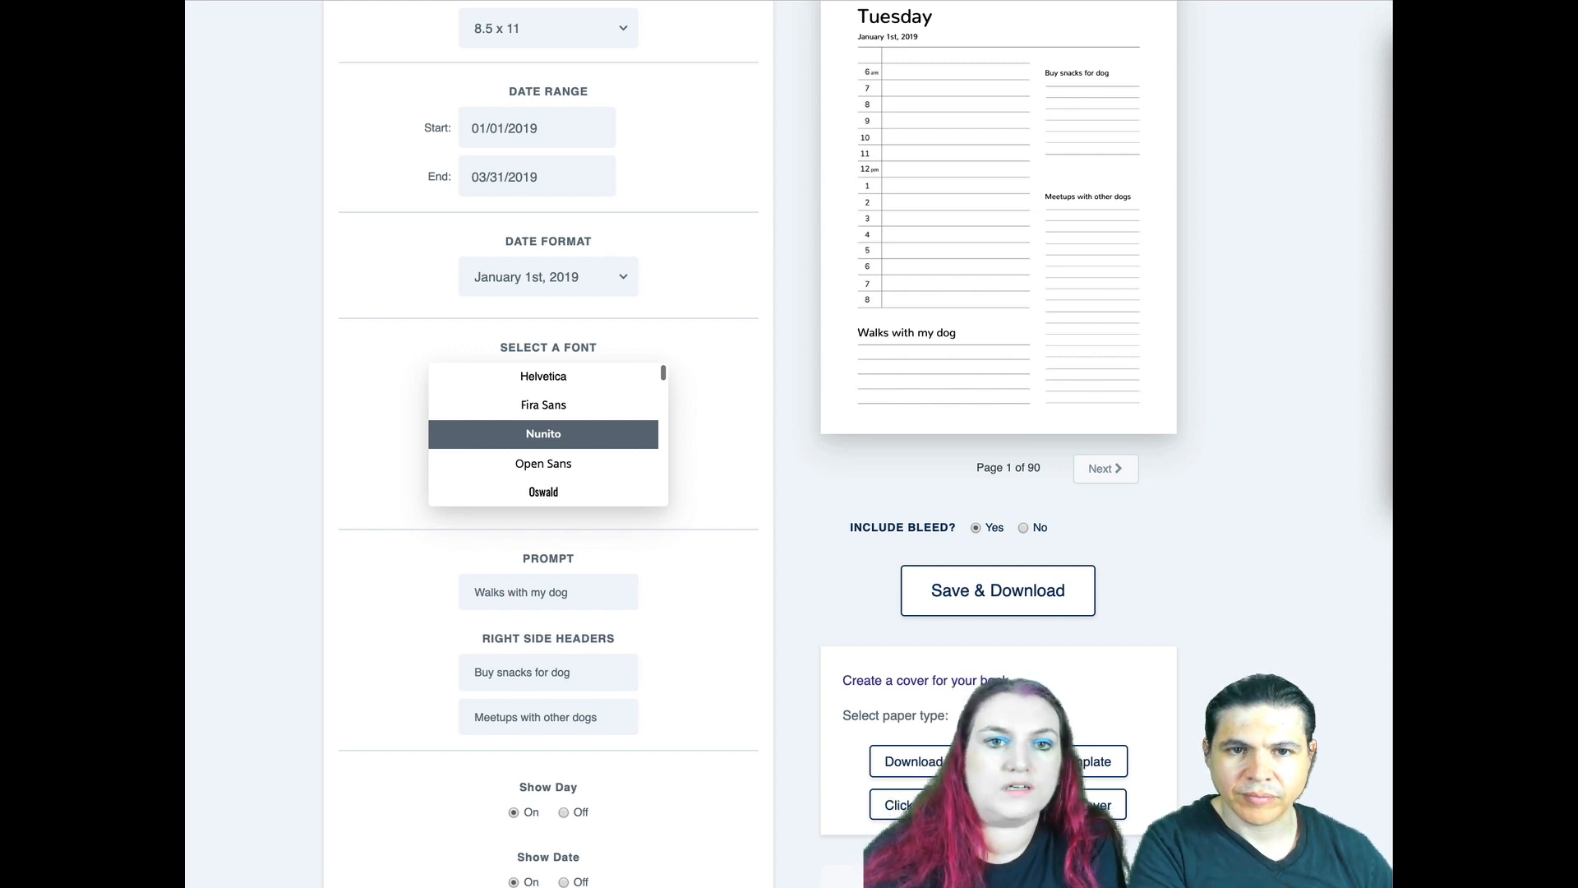
{"action": "scroll", "coordinate": [789, 444], "scroll_direction": "up", "scroll_amount": 3}
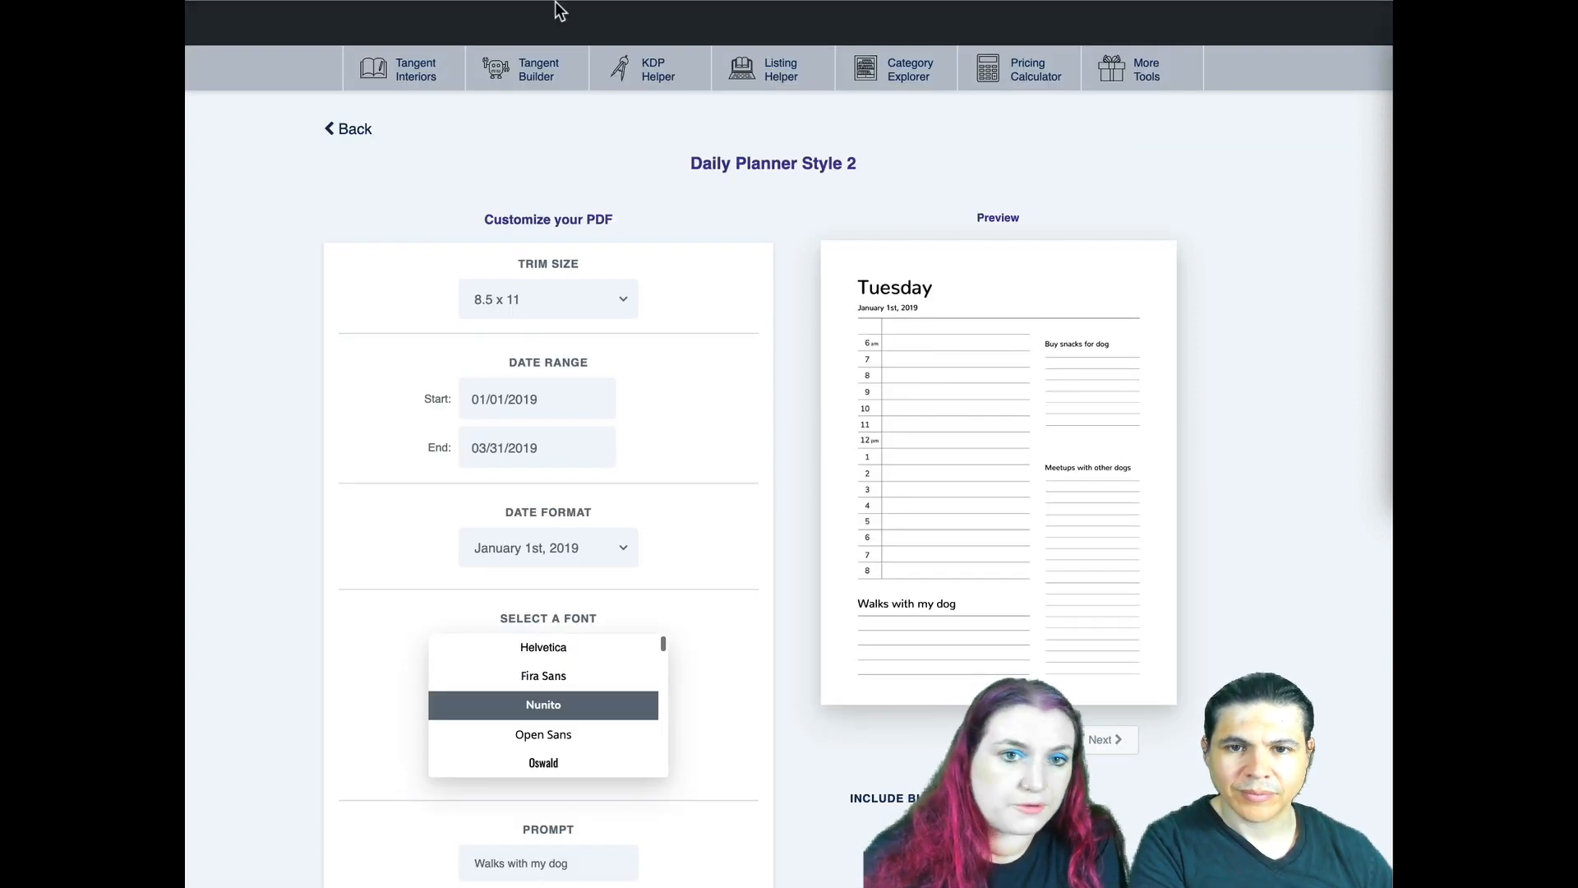
- Open Tangent Builder and upload the planner file 5d2e3975986da_with_bleed.pdf from the design selection for page 2
{"action": "left_click", "coordinate": [538, 92]}
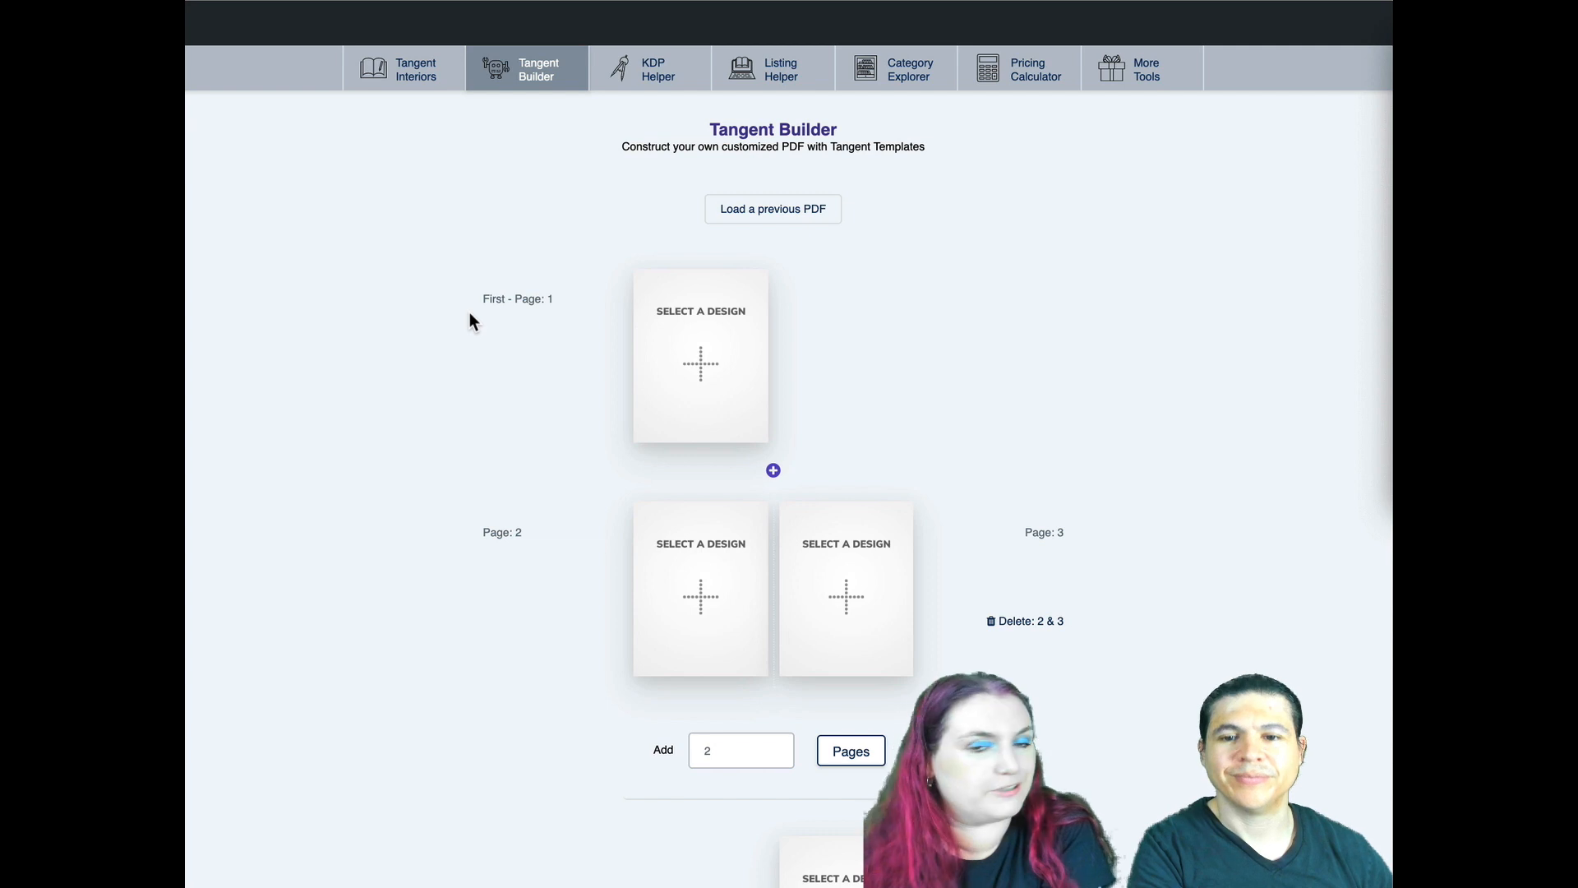
{"action": "left_click", "coordinate": [718, 579]}
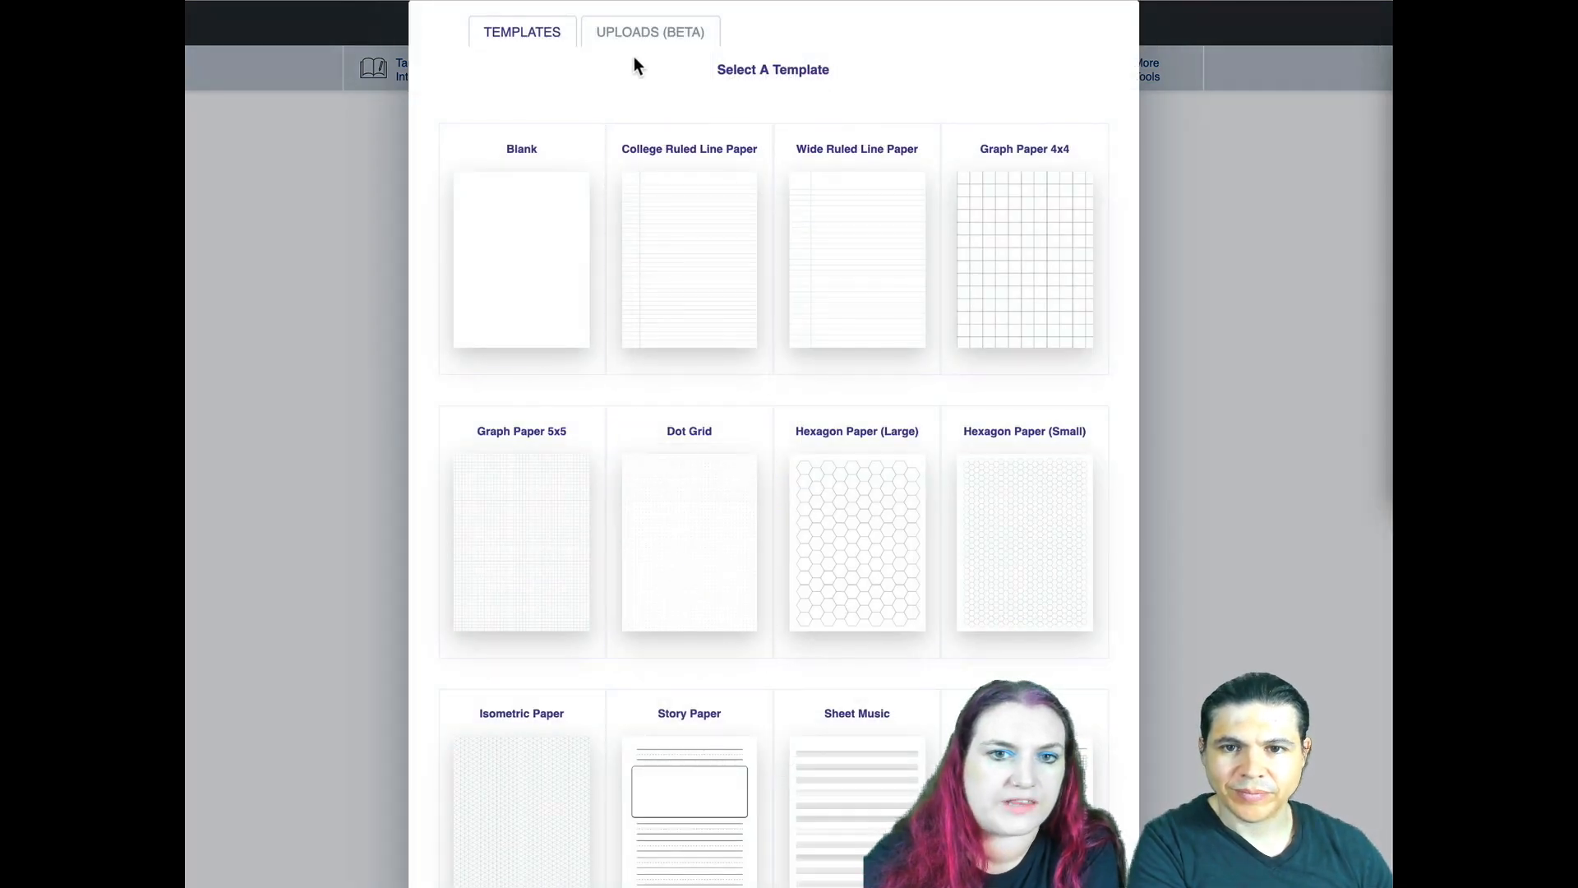
{"action": "left_click", "coordinate": [635, 34]}
{"action": "left_click", "coordinate": [738, 184]}
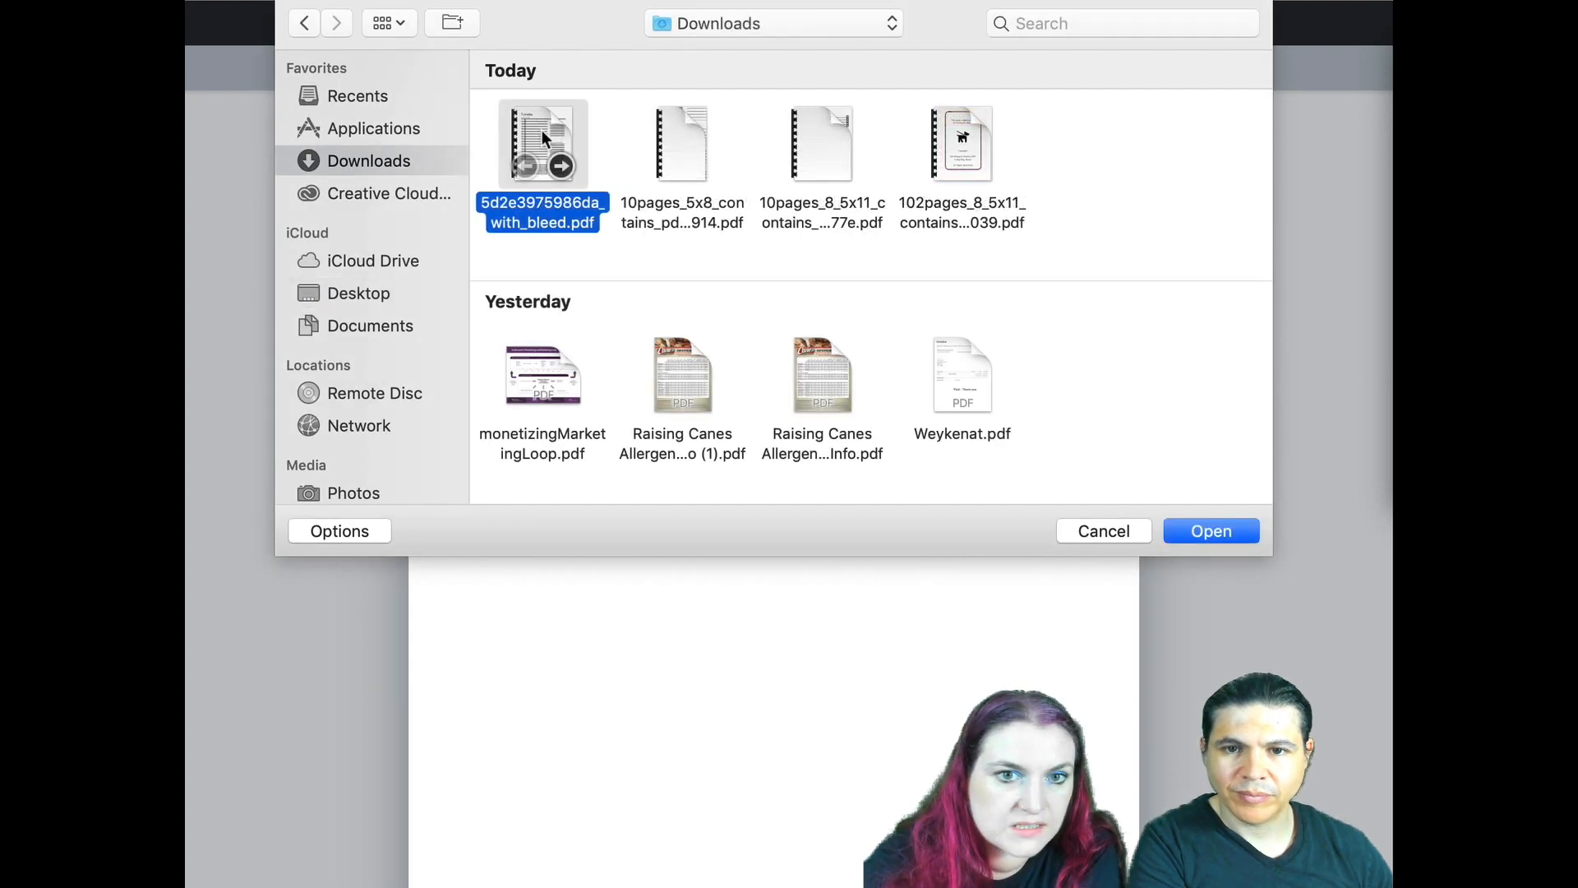
{"action": "double_click", "coordinate": [541, 131]}
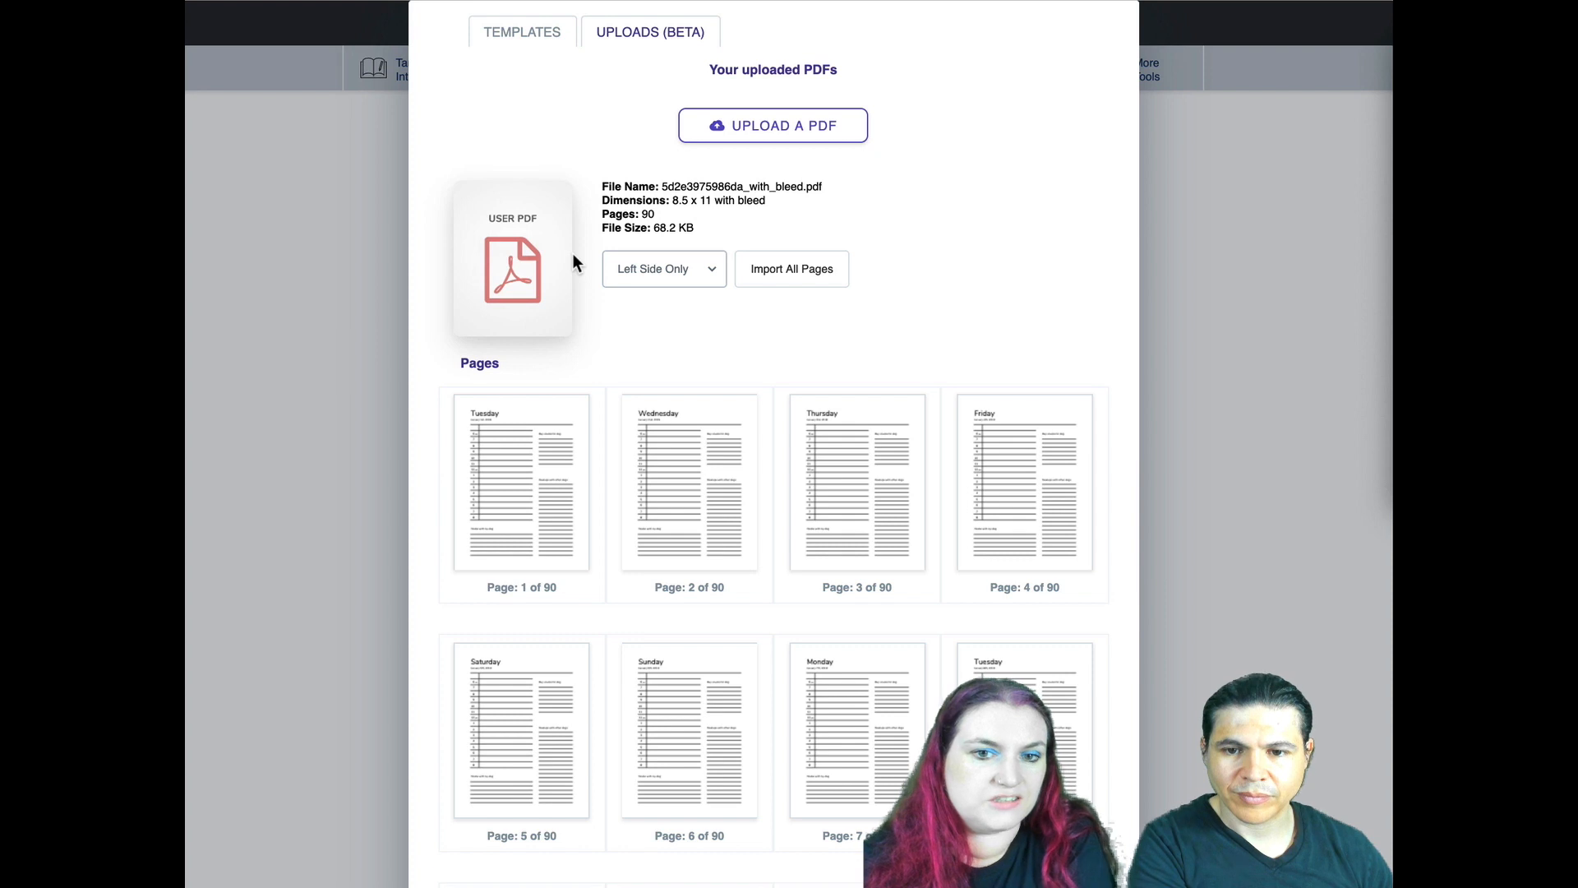
- Import all pages of the uploaded planner PDF into the book as Right Side Only
{"action": "scroll", "coordinate": [577, 412], "scroll_direction": "down", "scroll_amount": 5}
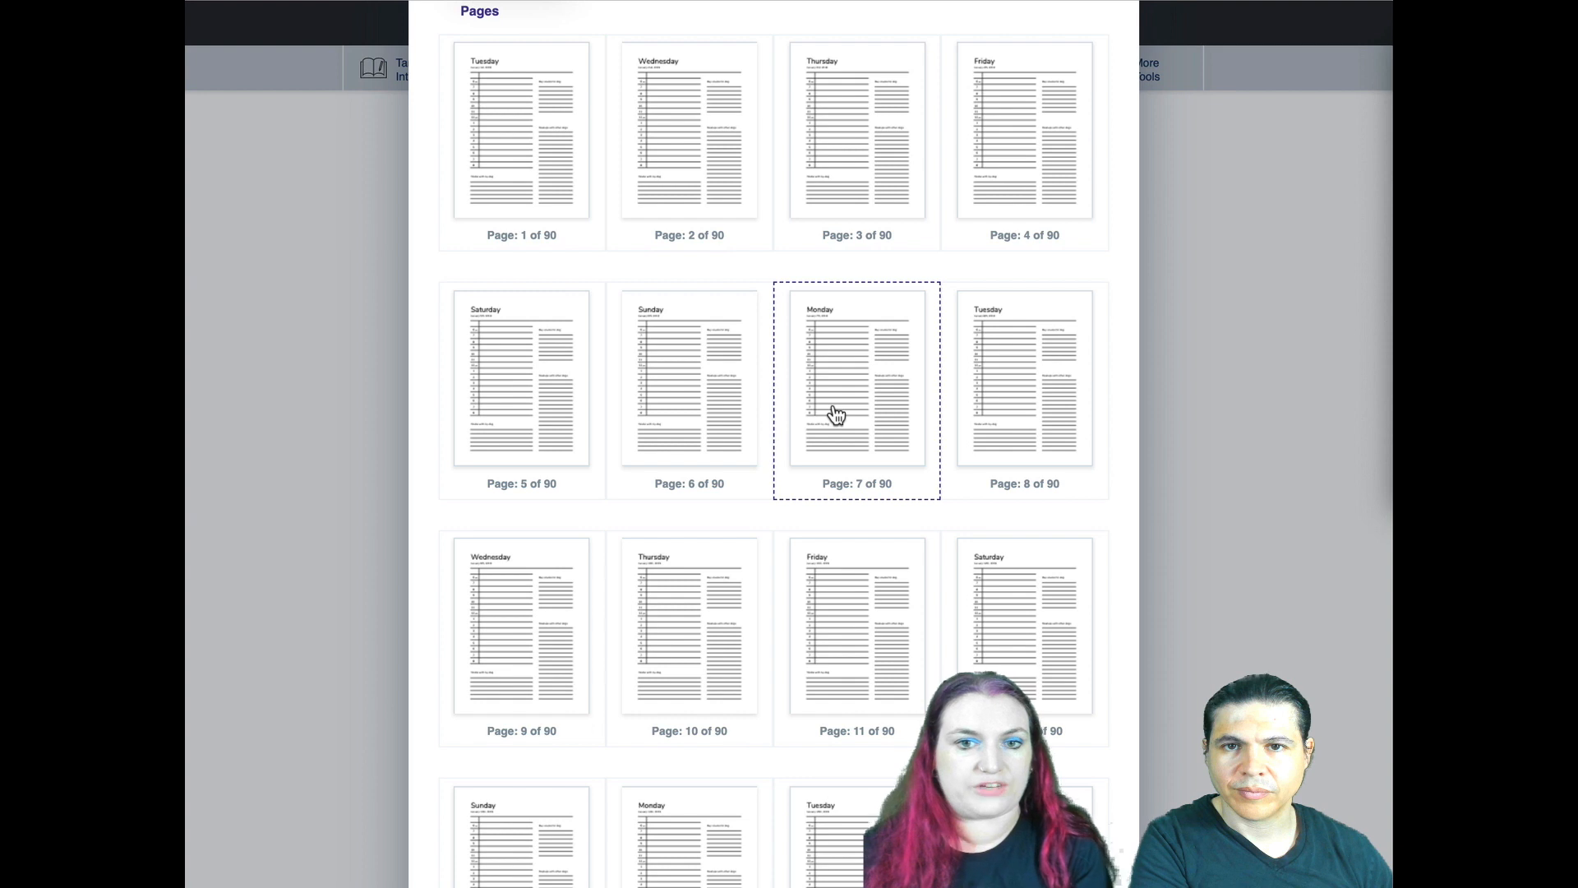
{"action": "scroll", "coordinate": [494, 317], "scroll_direction": "up", "scroll_amount": 5}
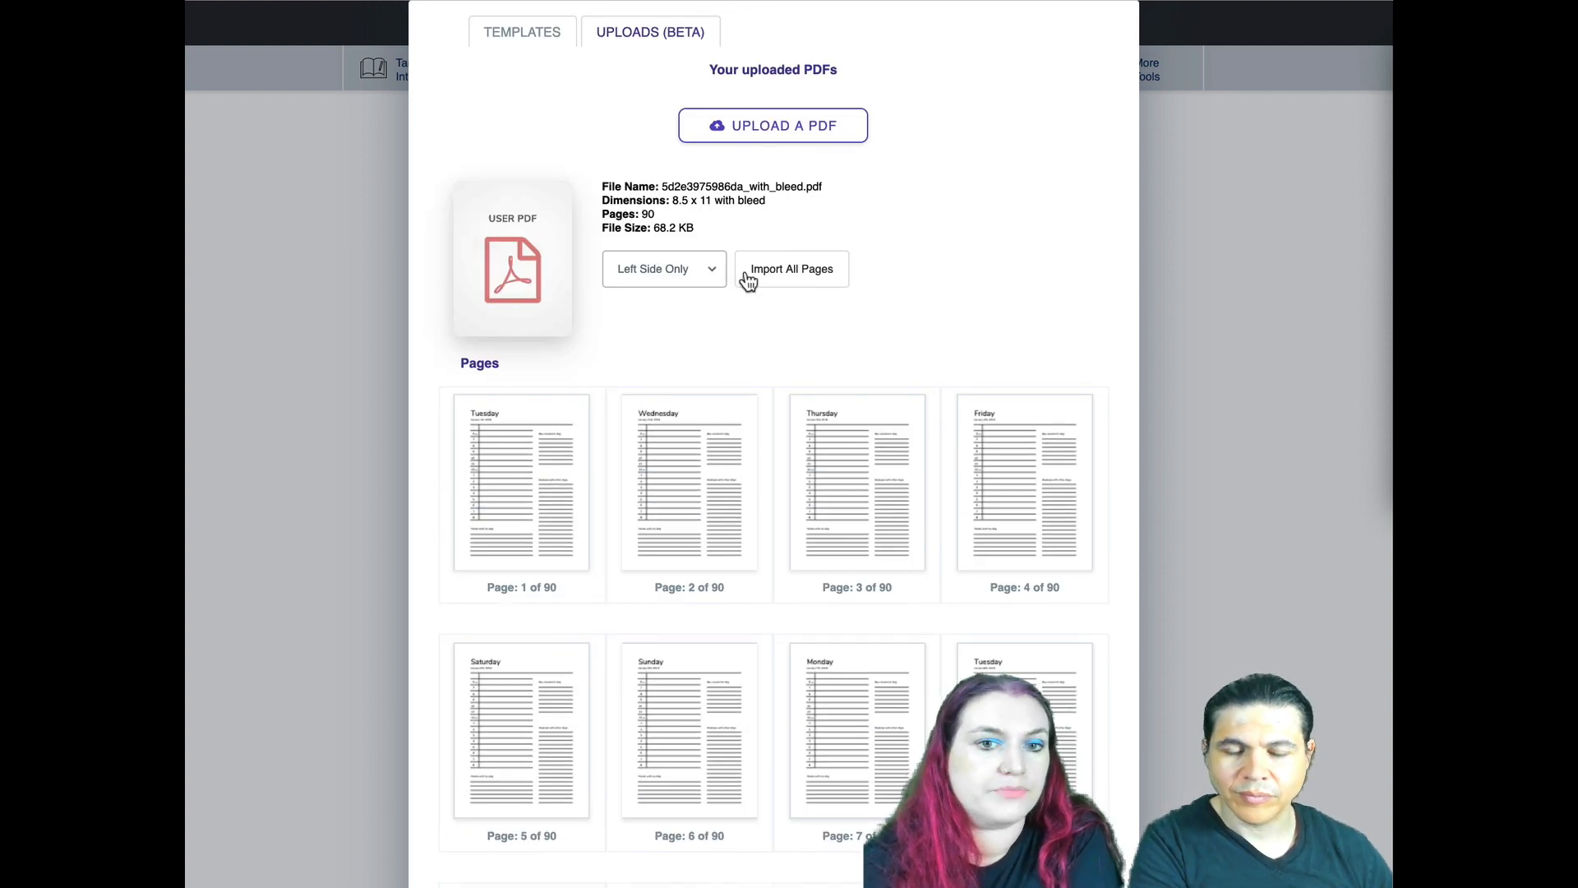
{"action": "left_click", "coordinate": [683, 275]}
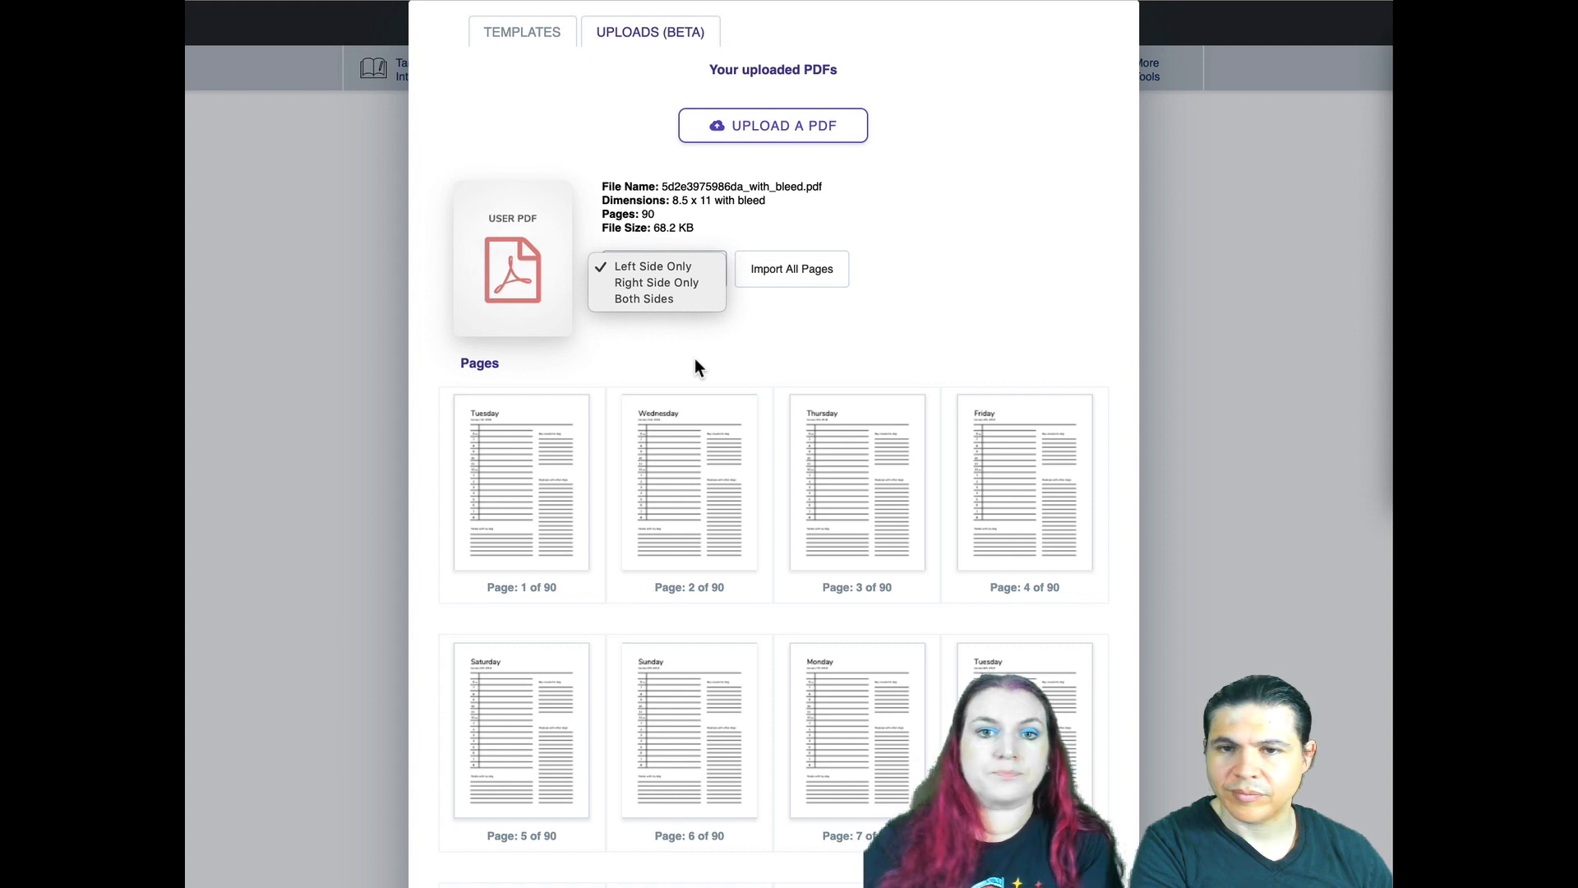
{"action": "left_click", "coordinate": [980, 278]}
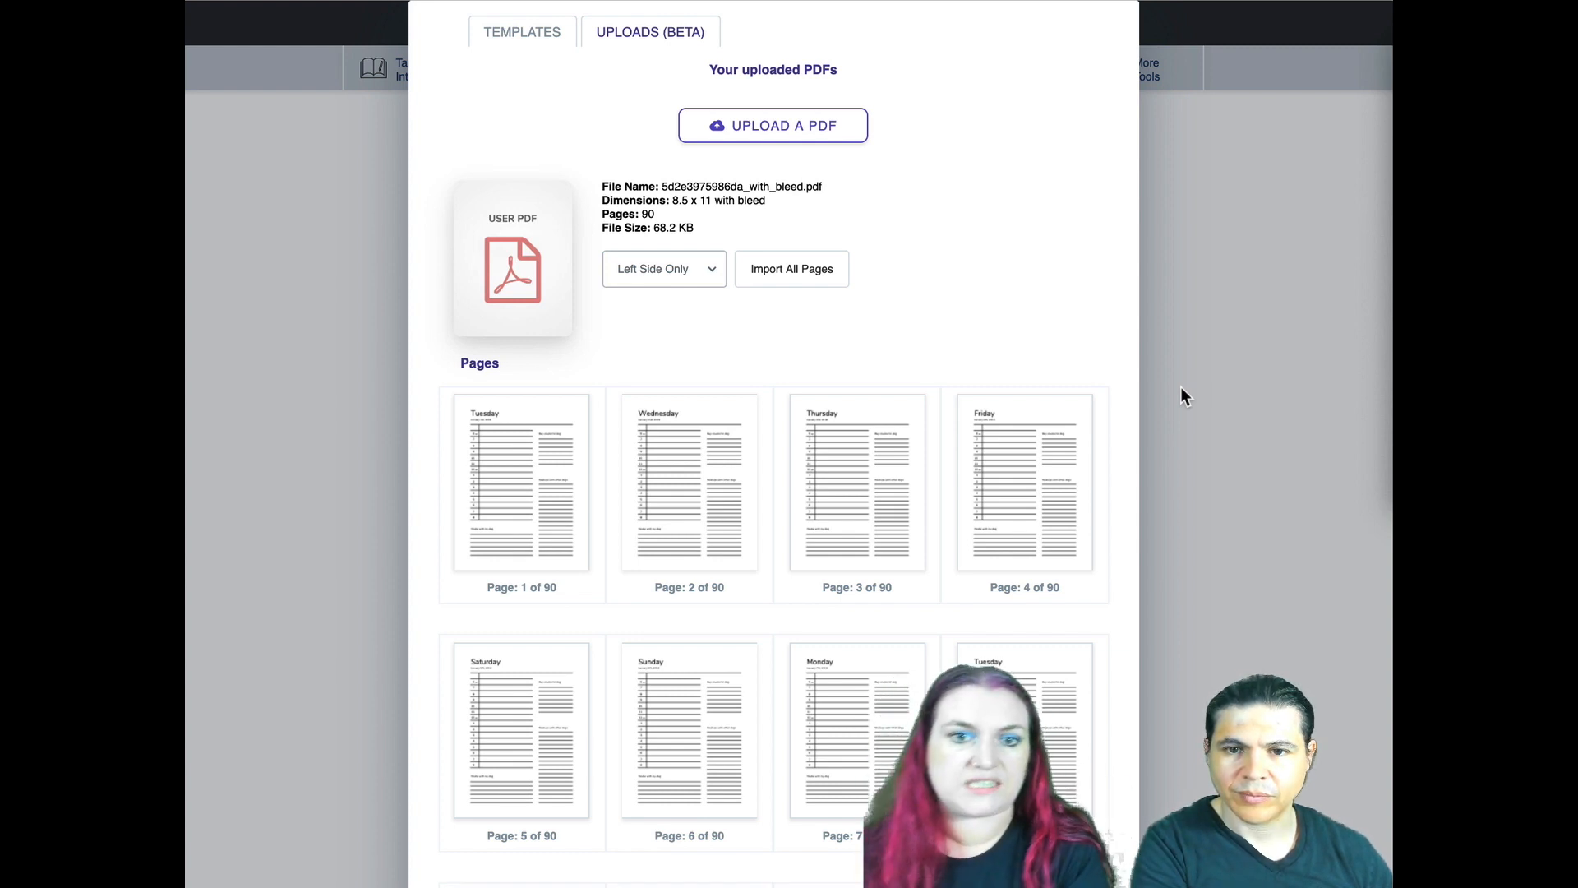
{"action": "left_click", "coordinate": [659, 269]}
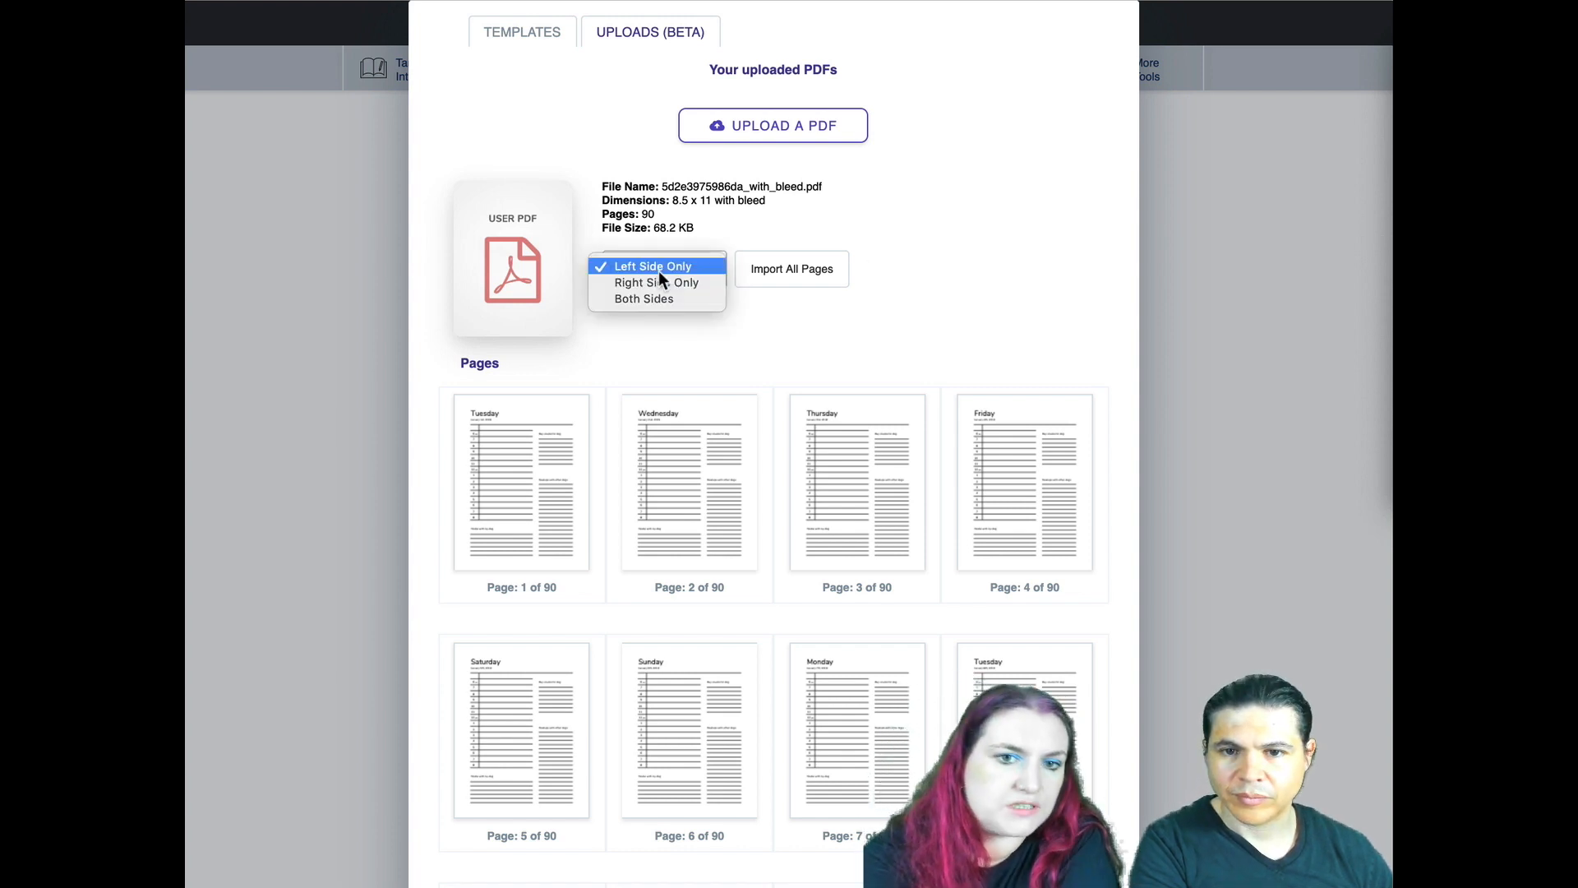
{"action": "left_click", "coordinate": [658, 286]}
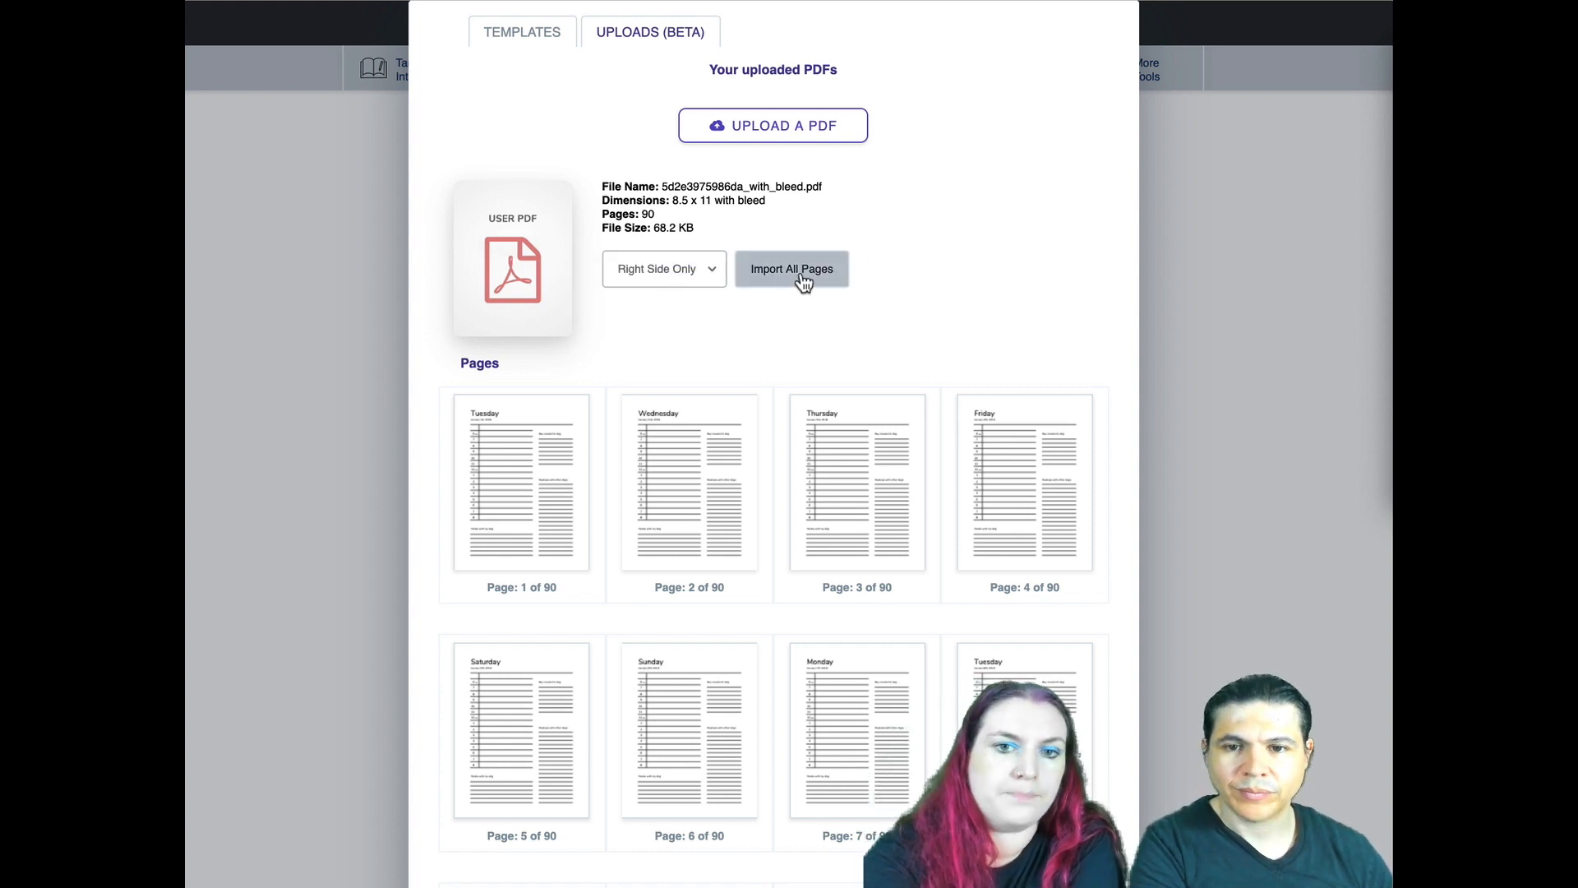
{"action": "left_click", "coordinate": [803, 282]}
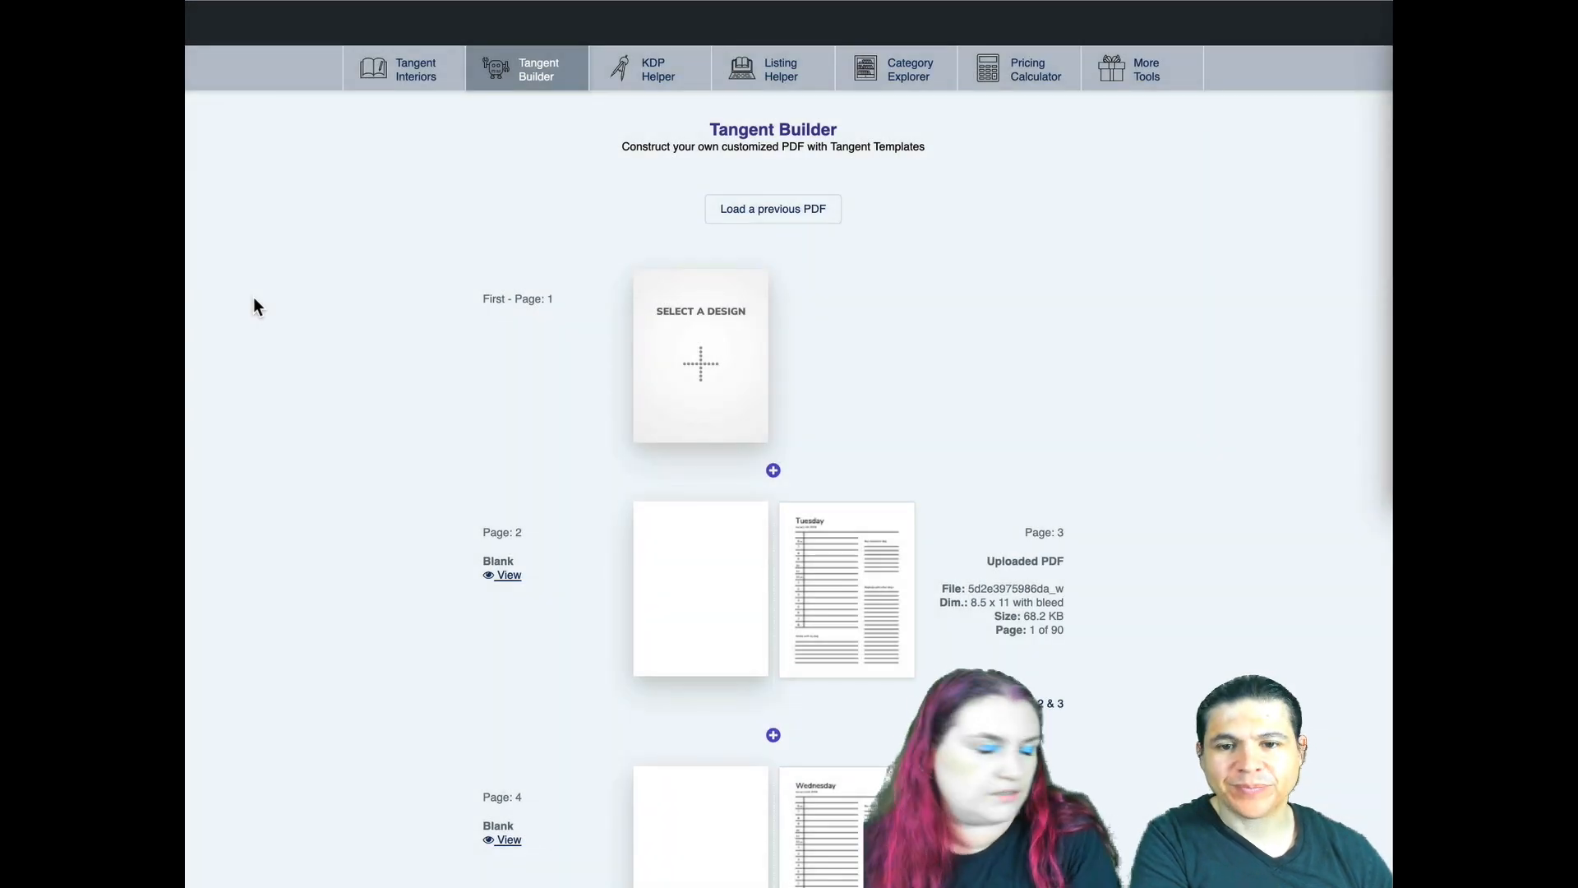
- Replace the blank design on page 2 with the Dot Grid template
{"action": "scroll", "coordinate": [254, 297], "scroll_direction": "down", "scroll_amount": 5}
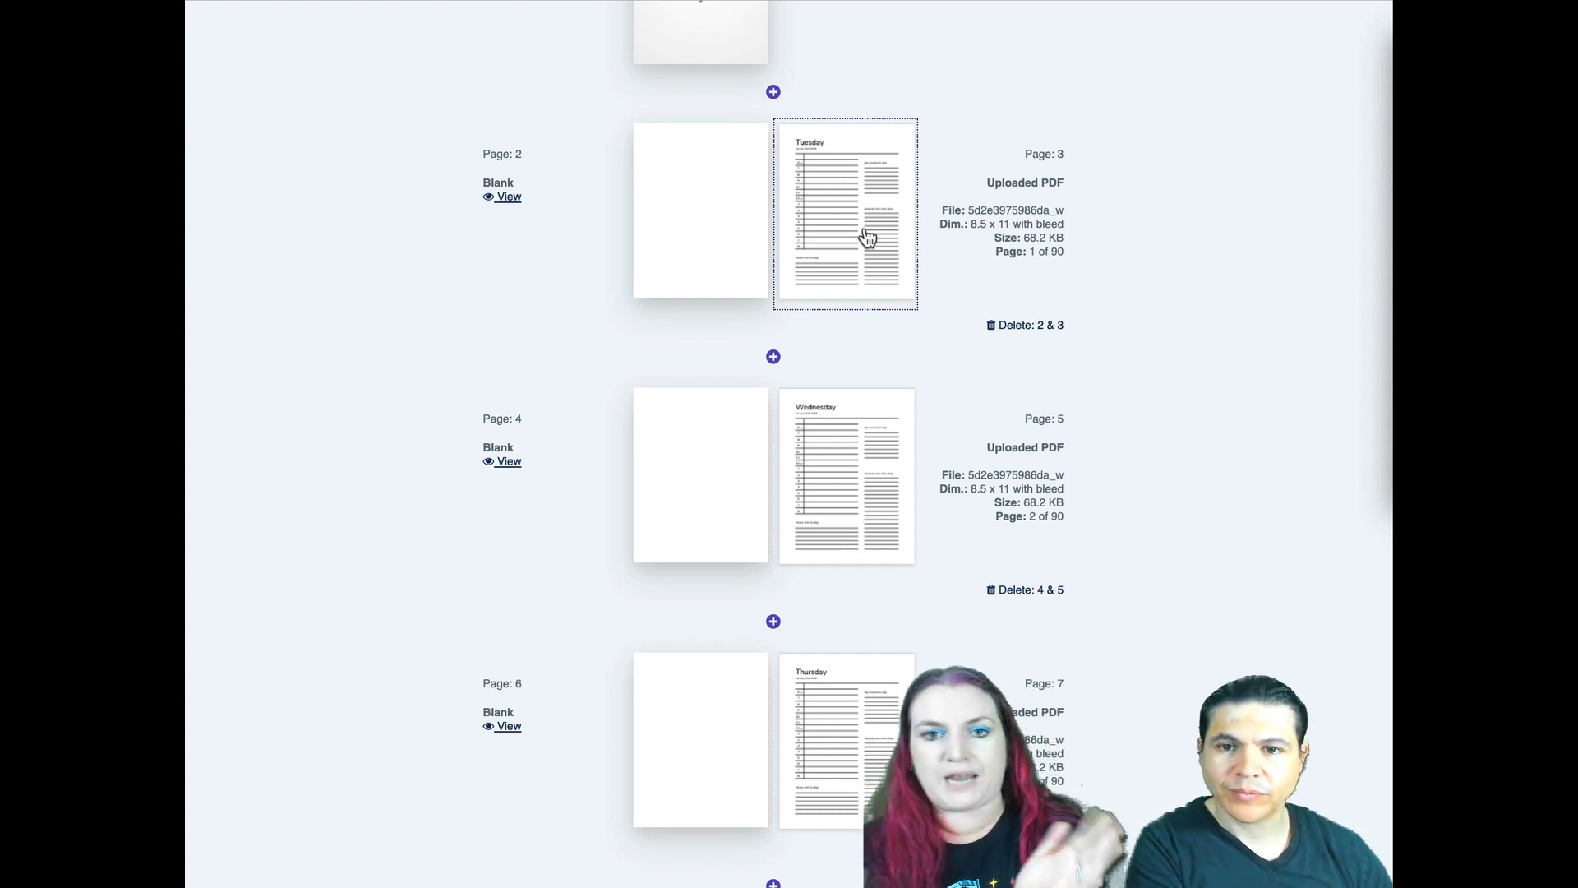
{"action": "left_click", "coordinate": [728, 212]}
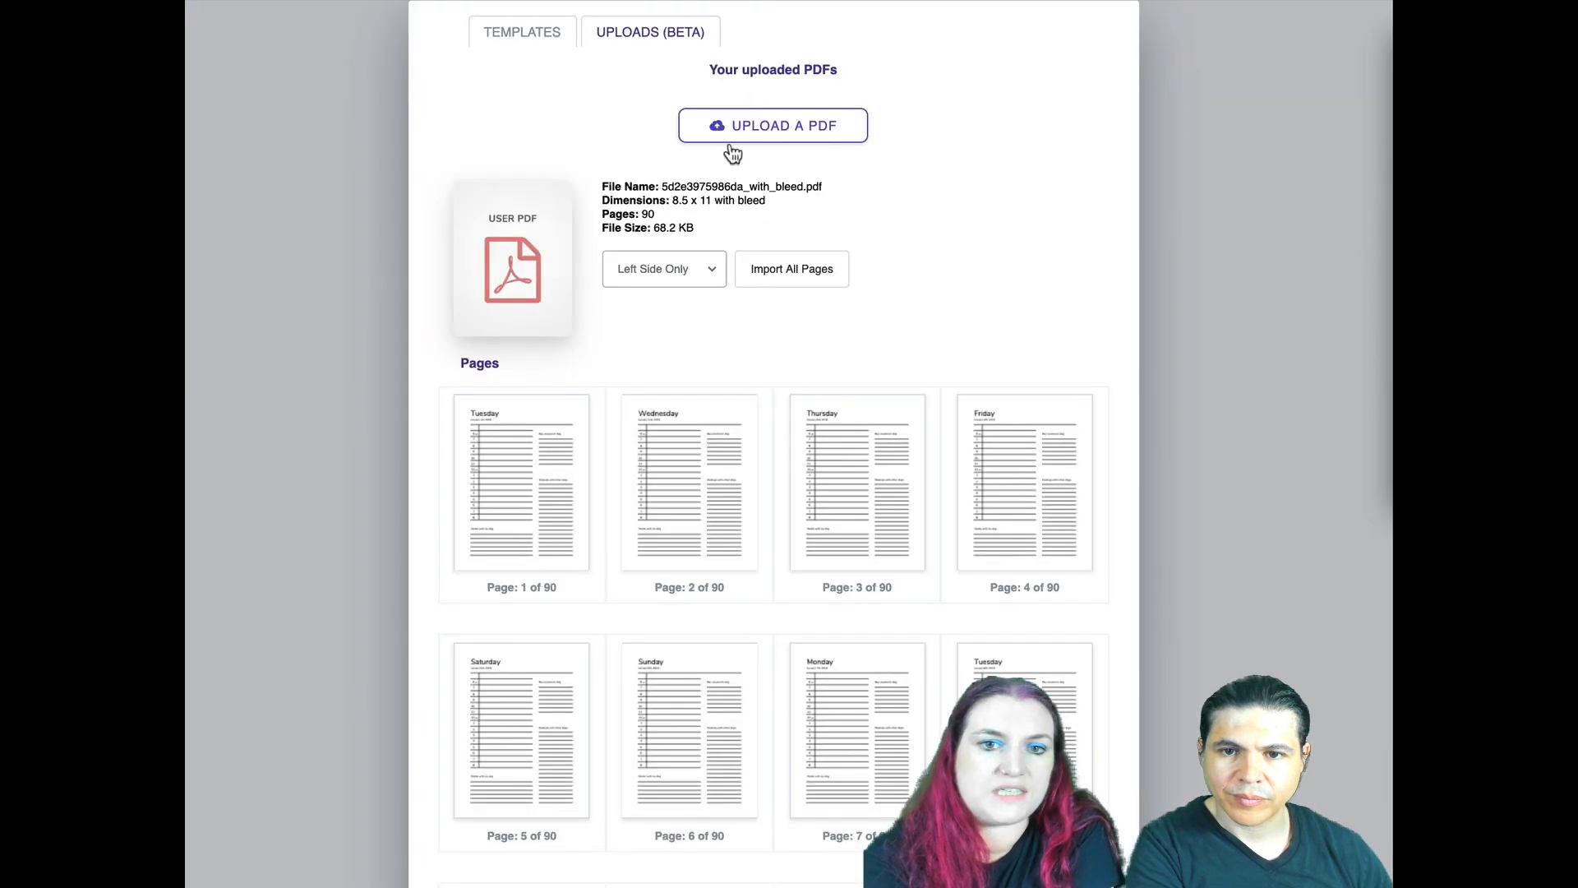
{"action": "left_click", "coordinate": [525, 37]}
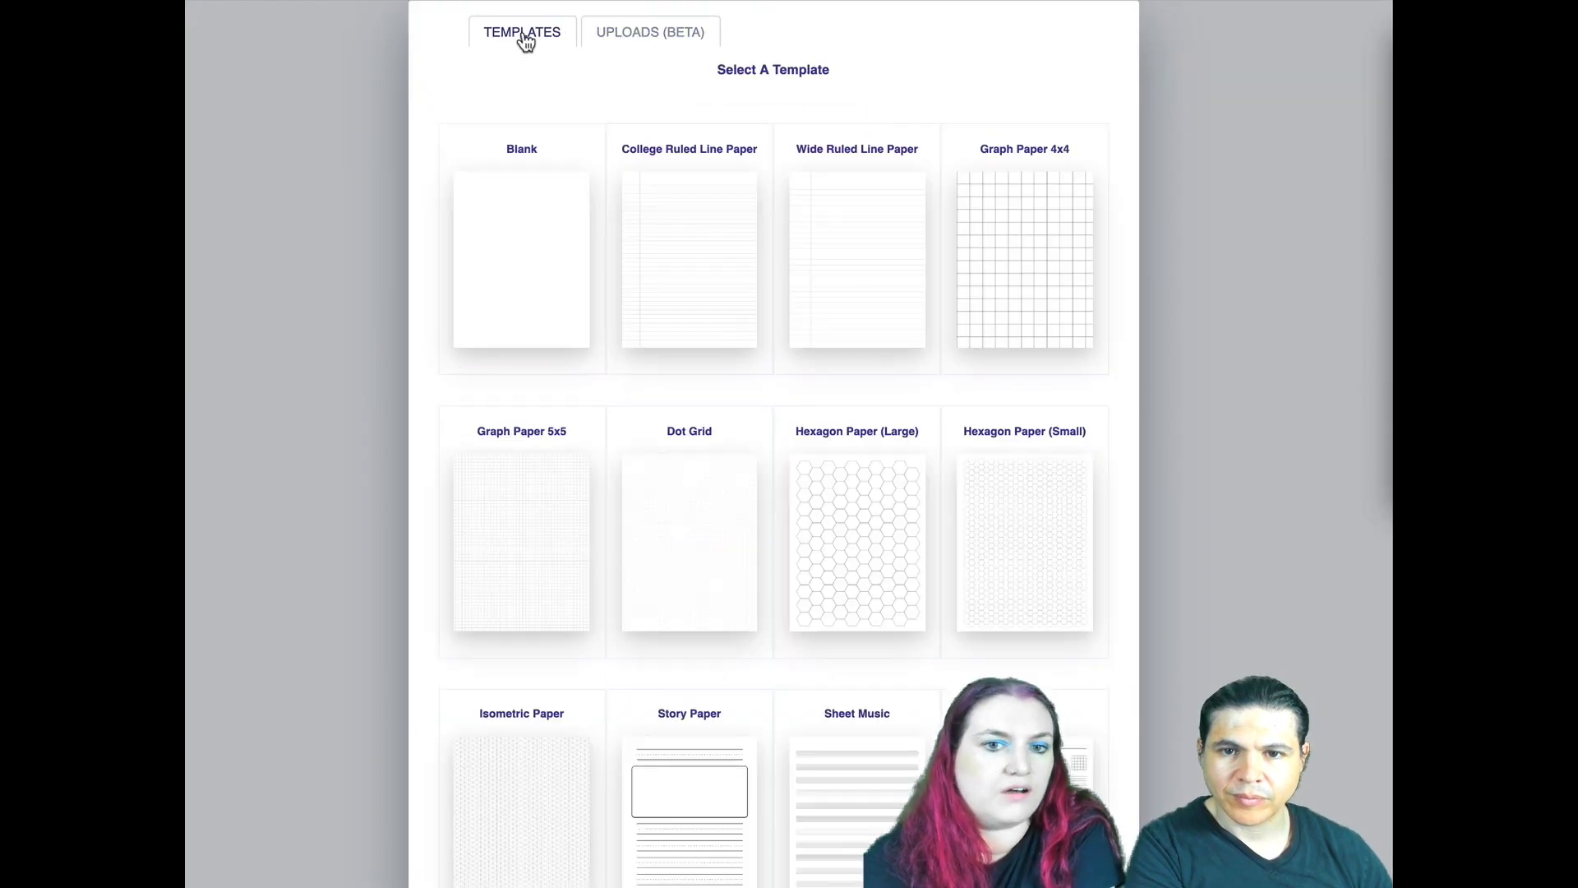
{"action": "left_click", "coordinate": [667, 547]}
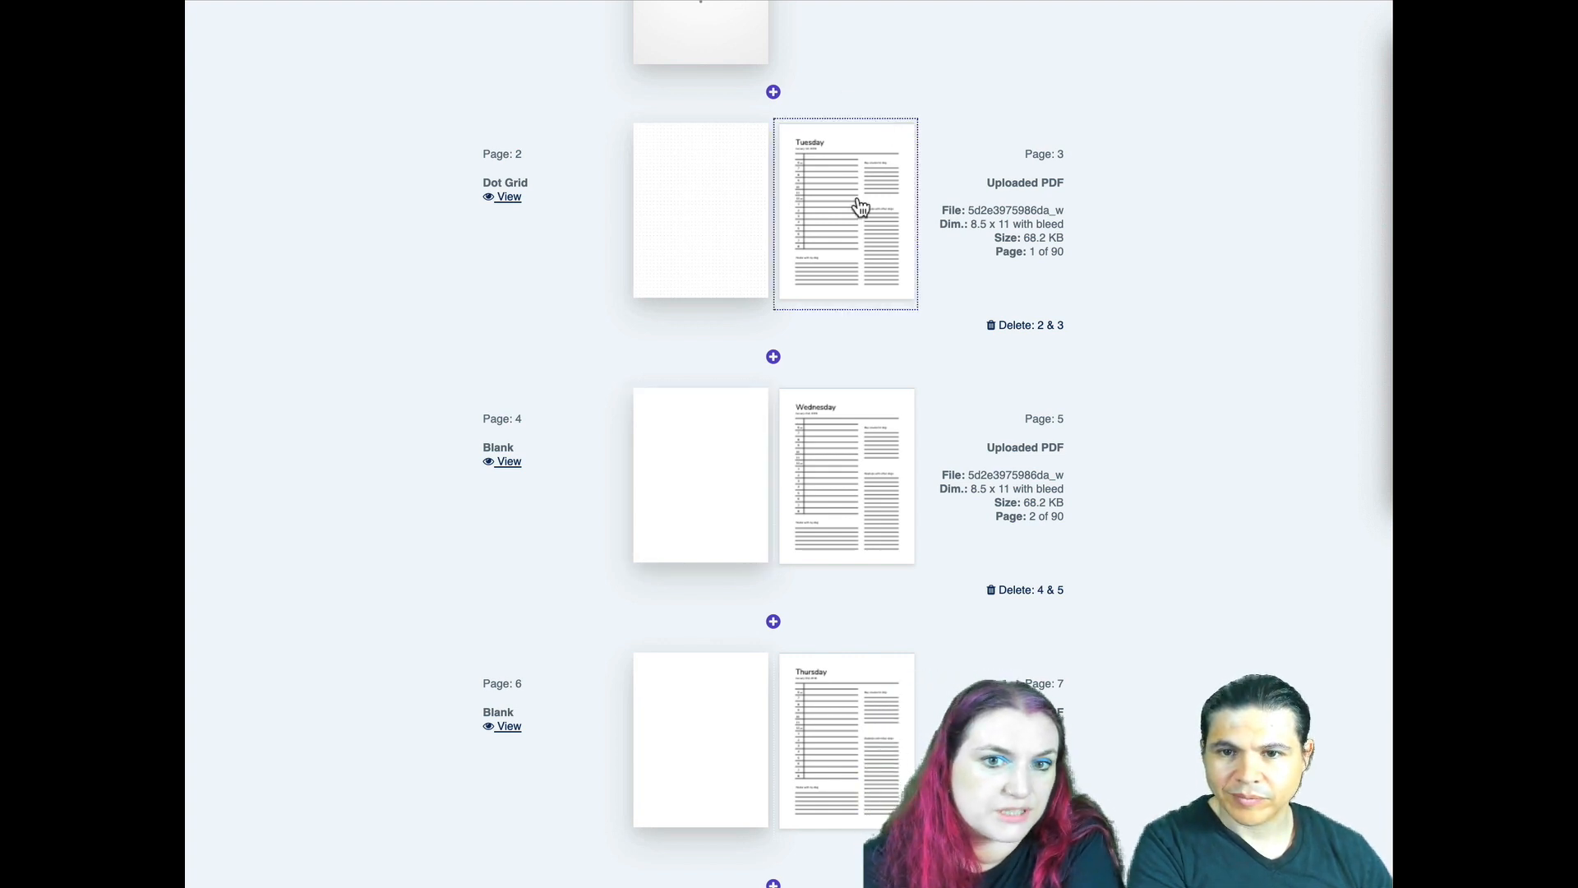
- Insert a new pair of pages after the first Sunday on page 13 and set page 14 to Dot Grid
{"action": "scroll", "coordinate": [846, 271], "scroll_direction": "down", "scroll_amount": 5}
{"action": "scroll", "coordinate": [905, 273], "scroll_direction": "down", "scroll_amount": 8}
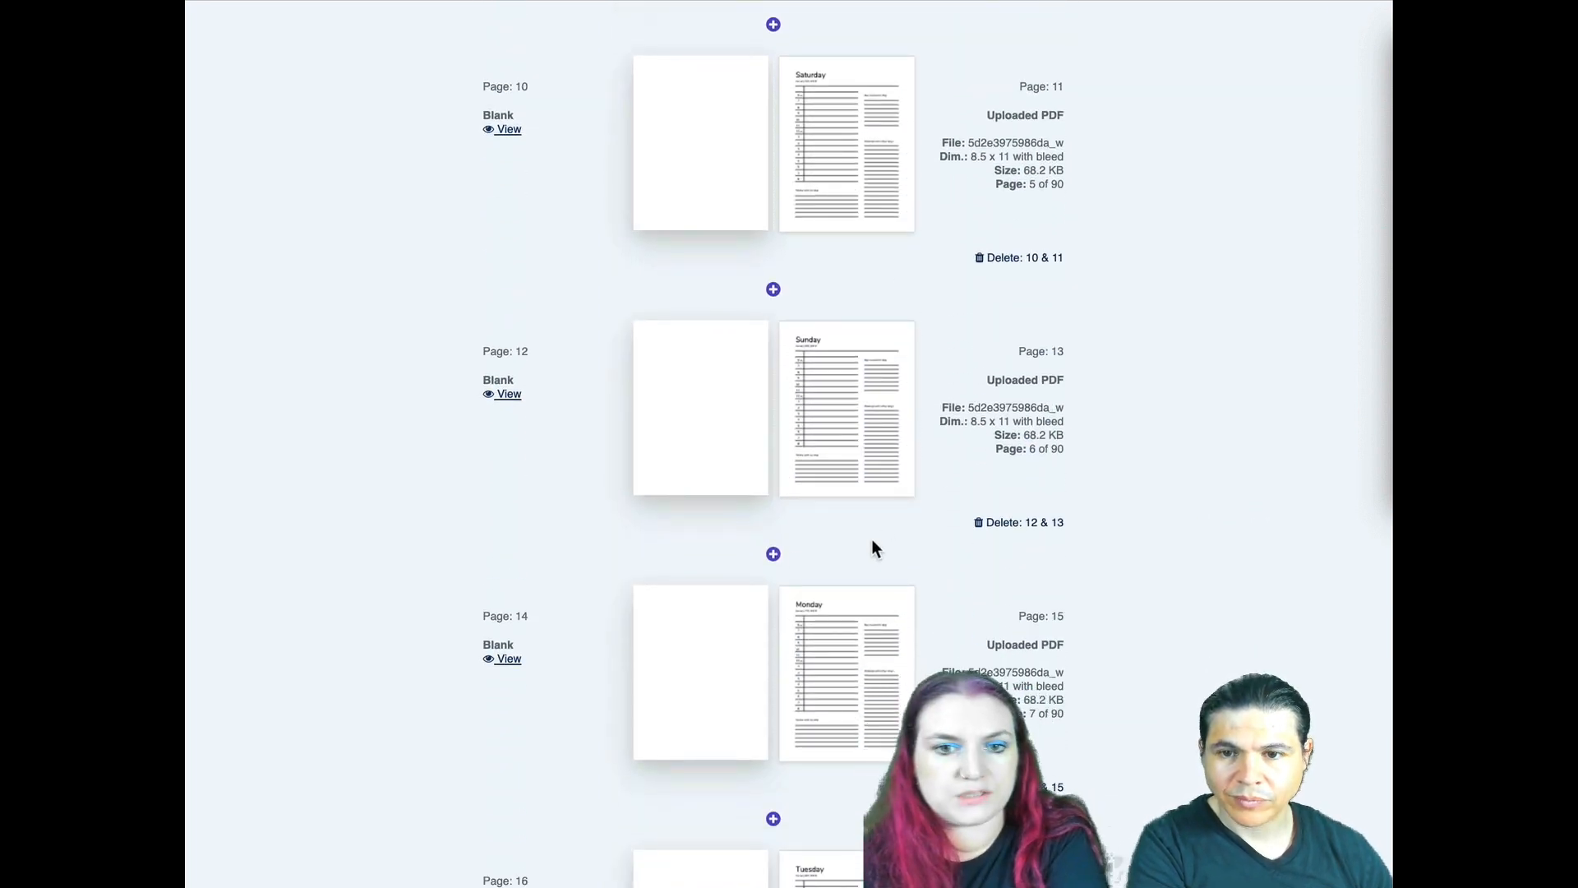
{"action": "left_click", "coordinate": [773, 556]}
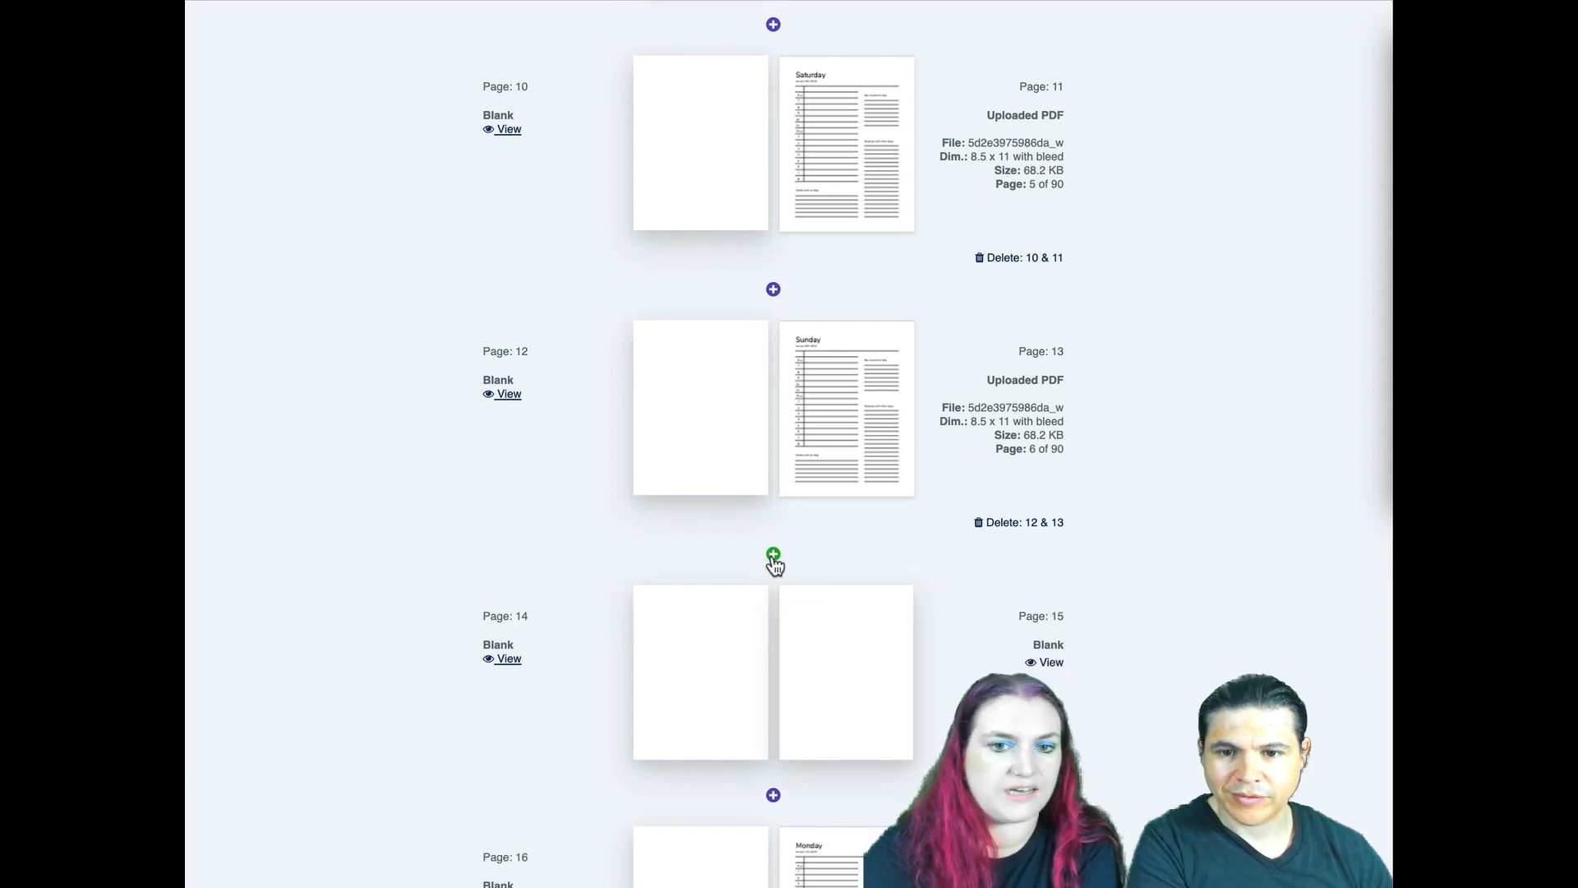
{"action": "left_click", "coordinate": [716, 649]}
{"action": "left_click", "coordinate": [531, 288]}
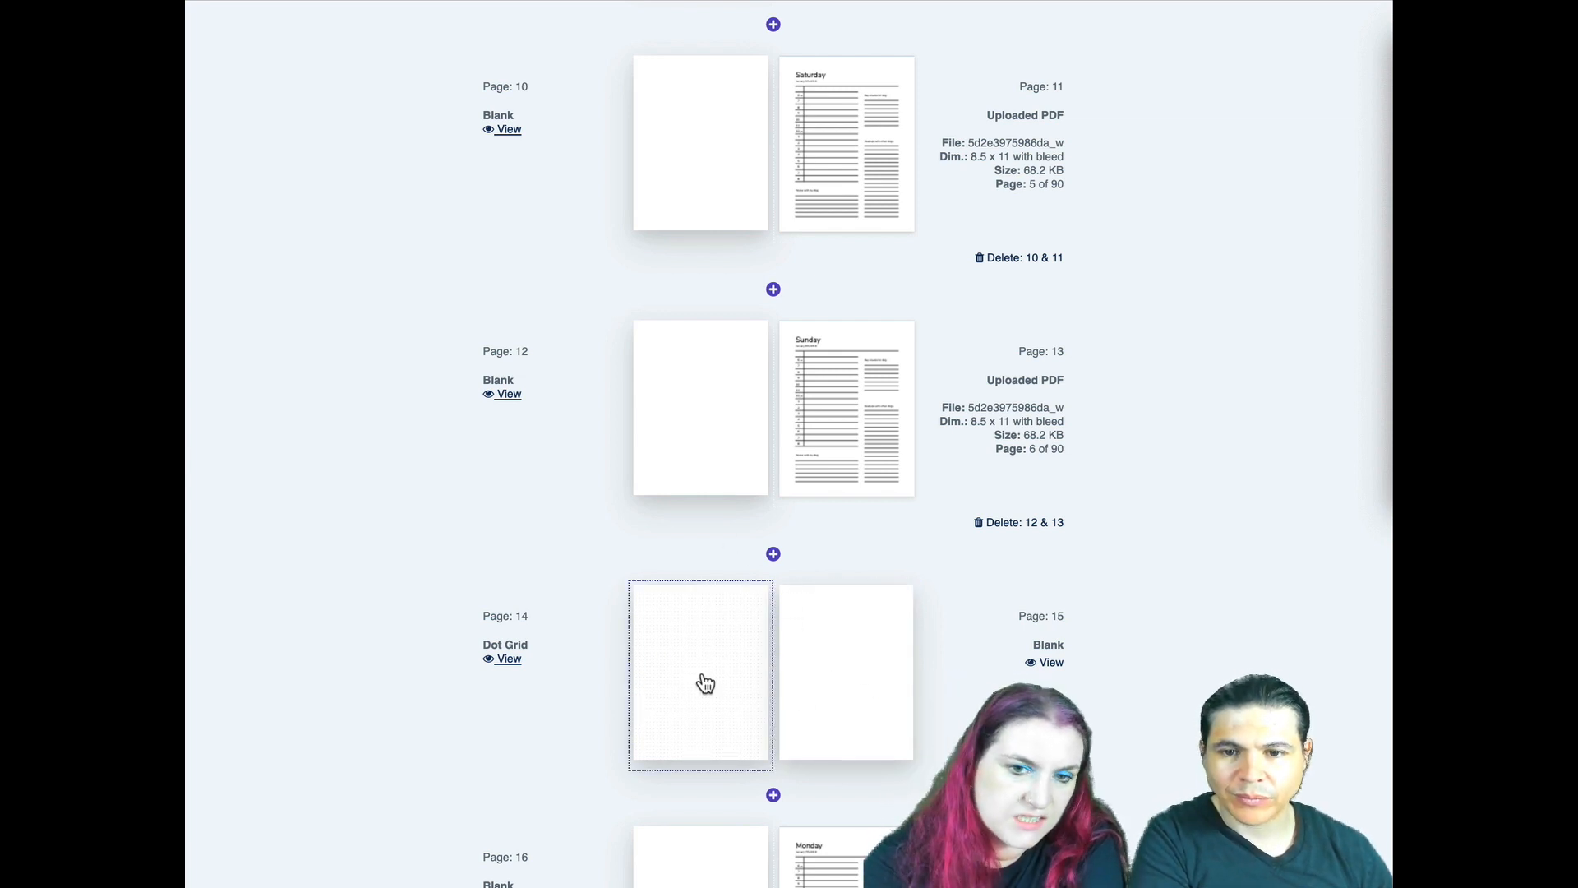
- Upload the checklist PDF and place its single page on page 15
{"action": "left_click", "coordinate": [876, 649]}
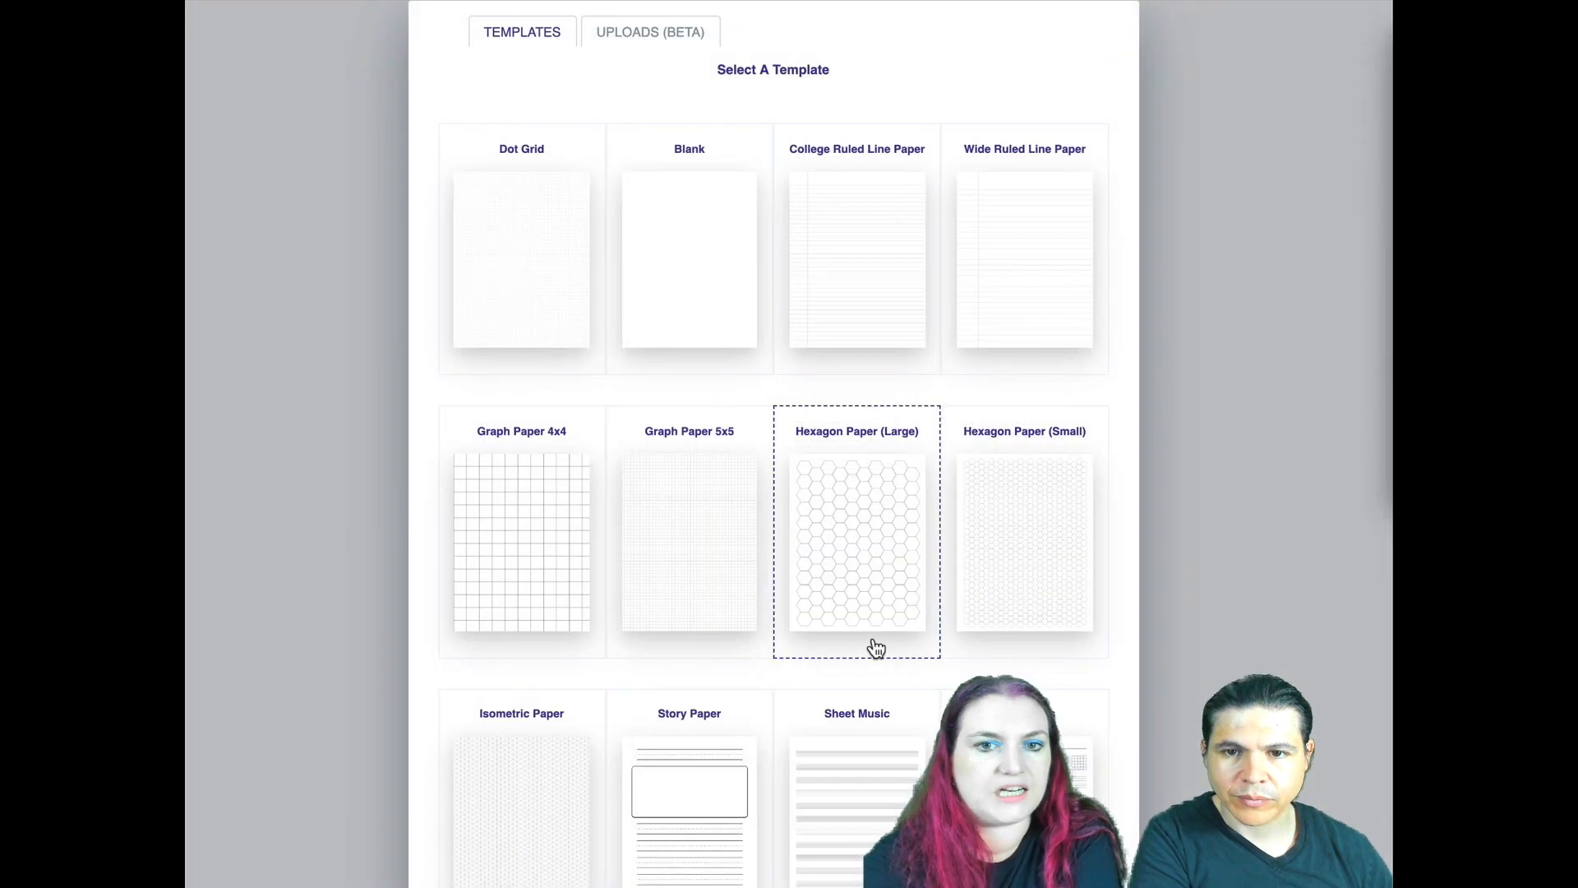
{"action": "left_click", "coordinate": [657, 42]}
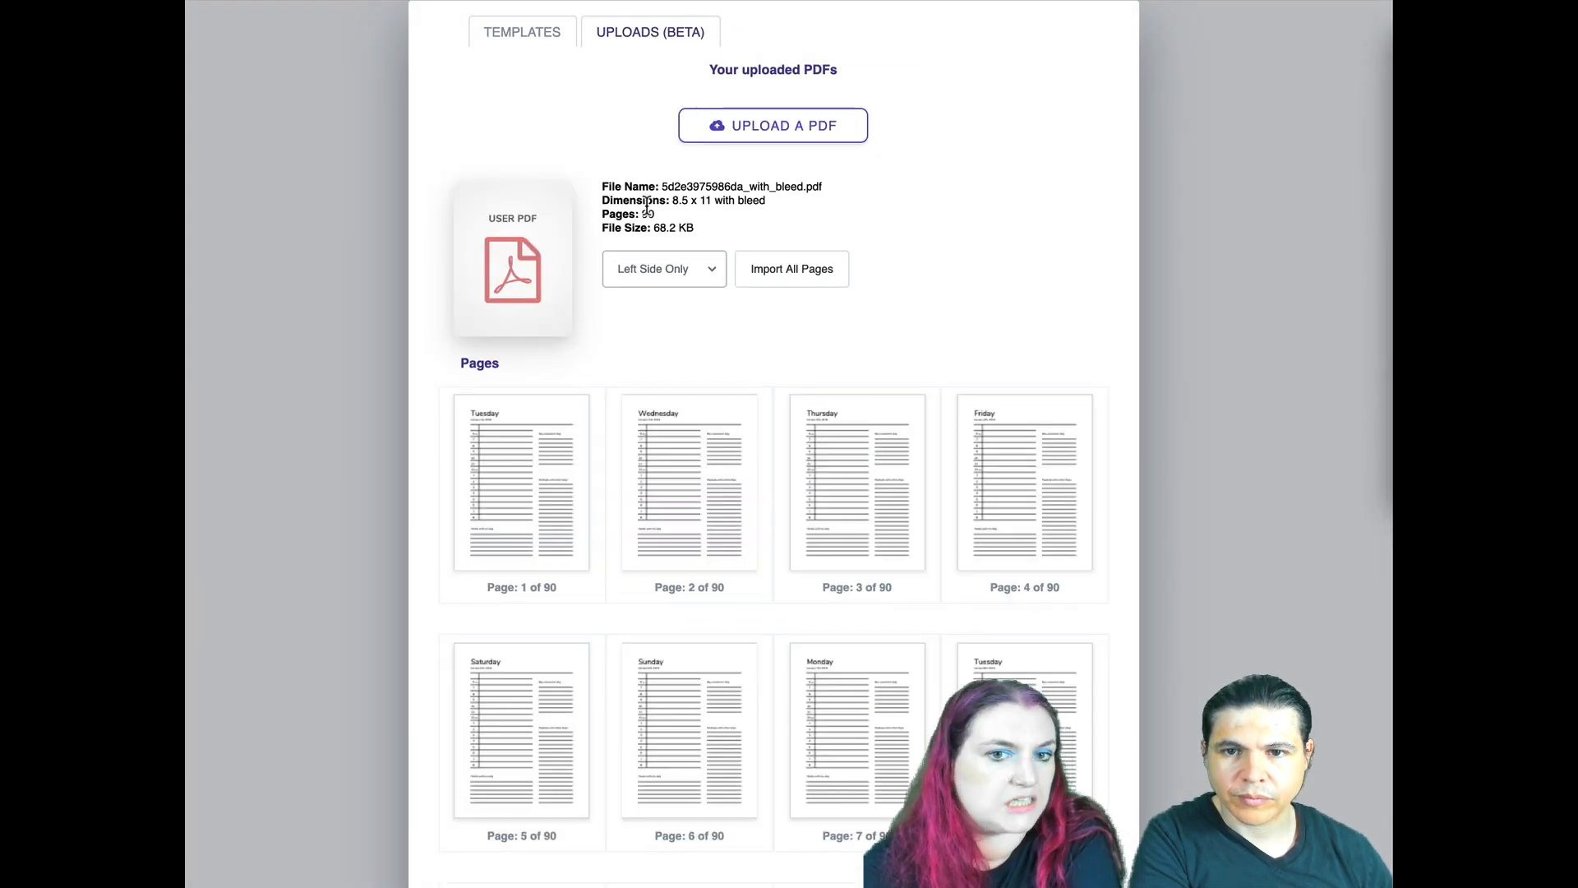
{"action": "left_click", "coordinate": [824, 152]}
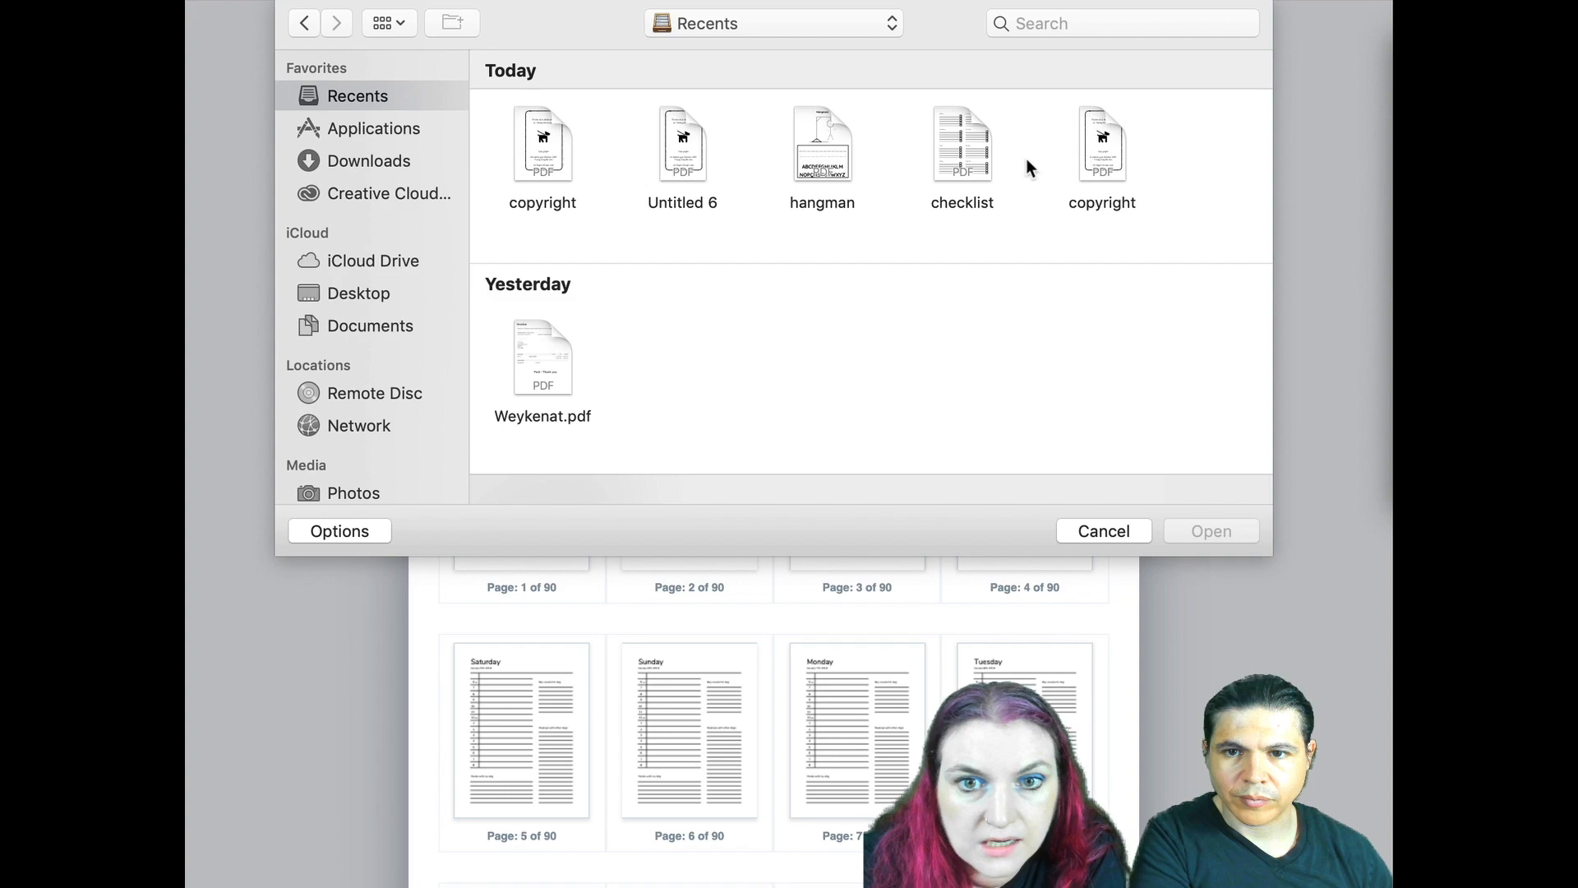
{"action": "left_click", "coordinate": [972, 133]}
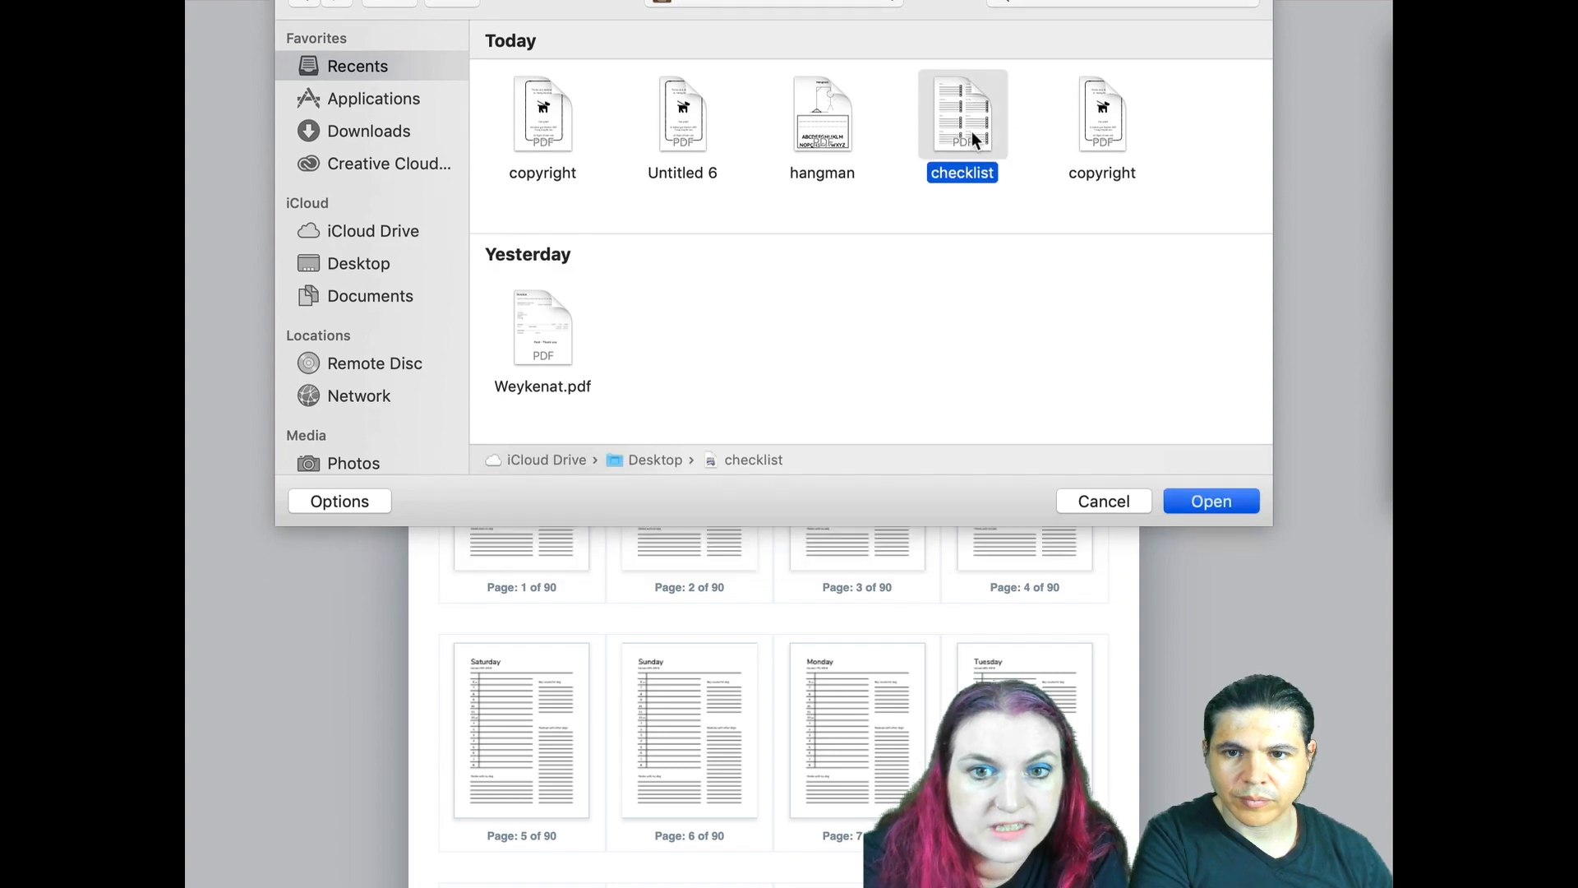
{"action": "double_click", "coordinate": [972, 132]}
{"action": "scroll", "coordinate": [1037, 258], "scroll_direction": "down", "scroll_amount": 15}
{"action": "scroll", "coordinate": [1037, 258], "scroll_direction": "down", "scroll_amount": 15}
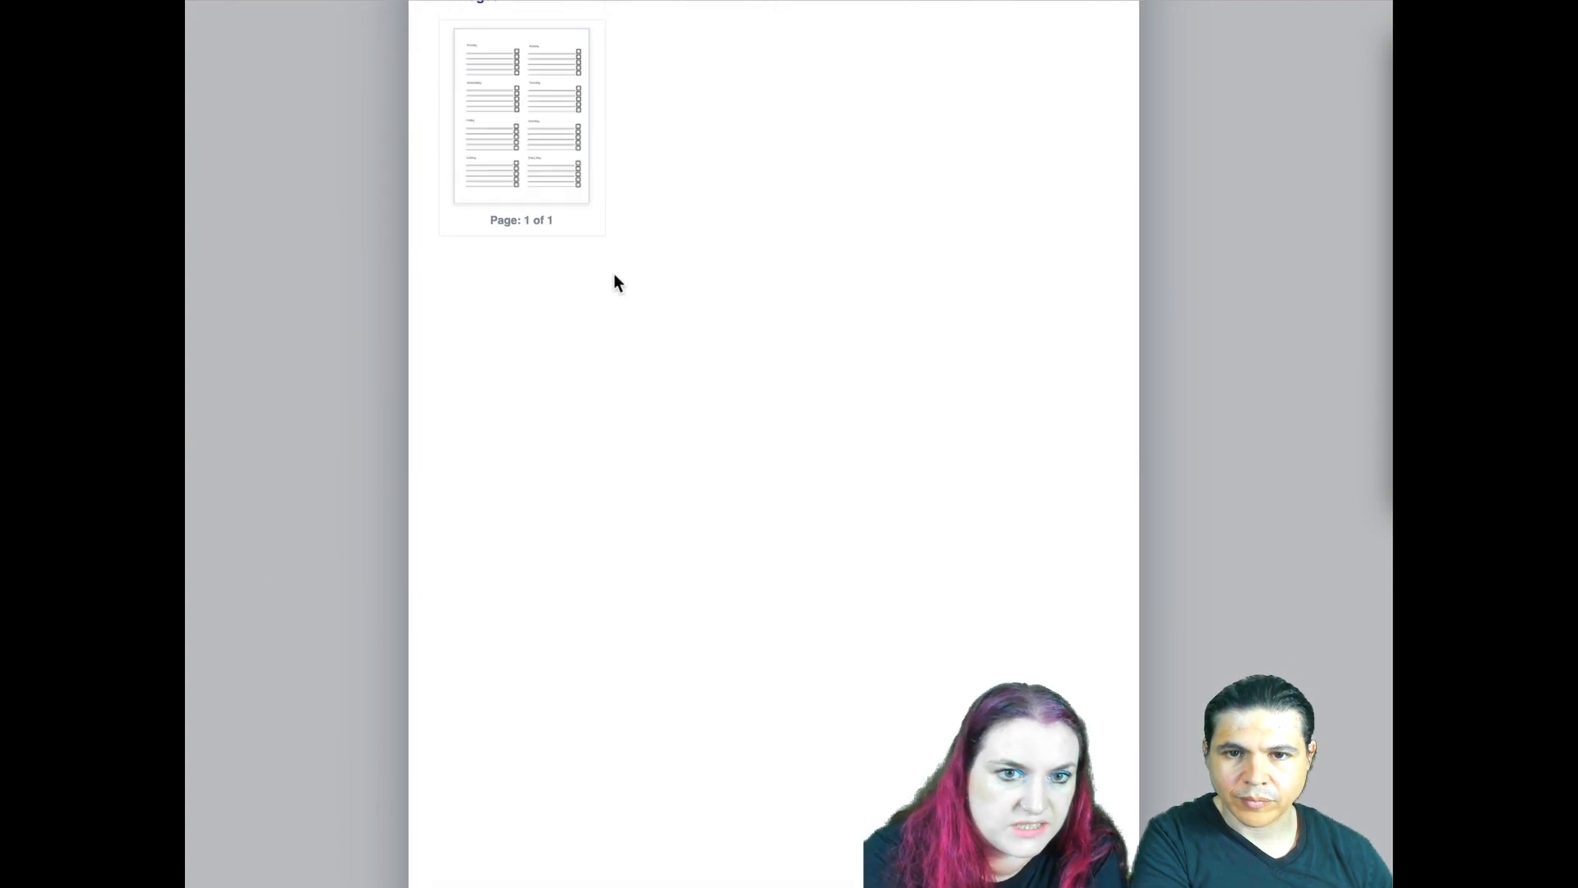
{"action": "scroll", "coordinate": [614, 283], "scroll_direction": "up", "scroll_amount": 4}
{"action": "left_click", "coordinate": [551, 424]}
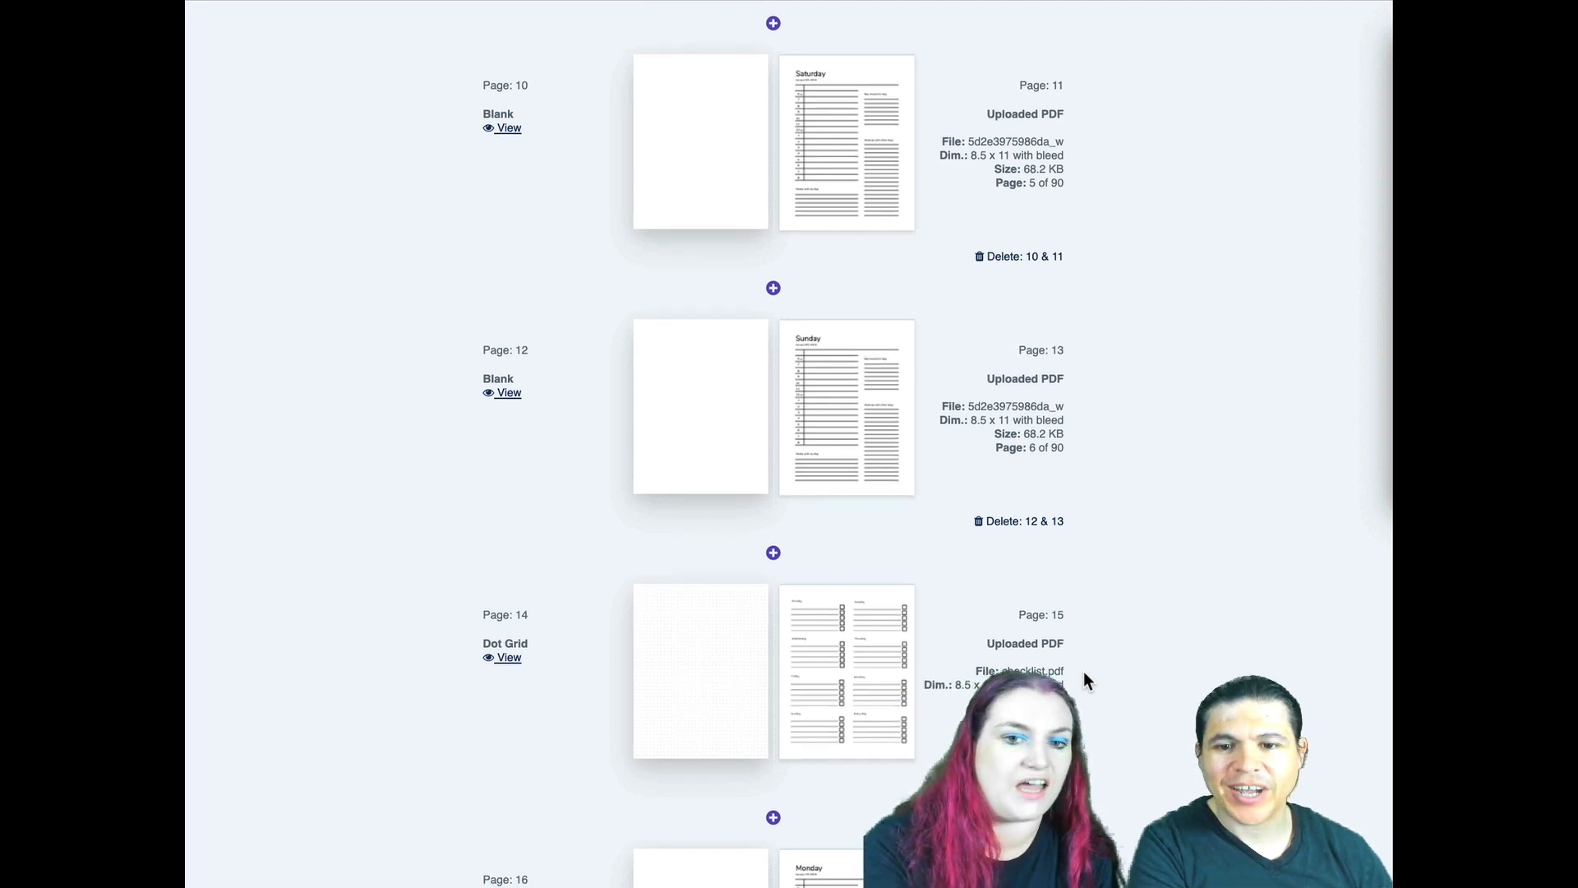
- Insert a new pair of pages after the Sunday on page 29 and place the checklist on page 31
{"action": "scroll", "coordinate": [1084, 672], "scroll_direction": "down", "scroll_amount": 15}
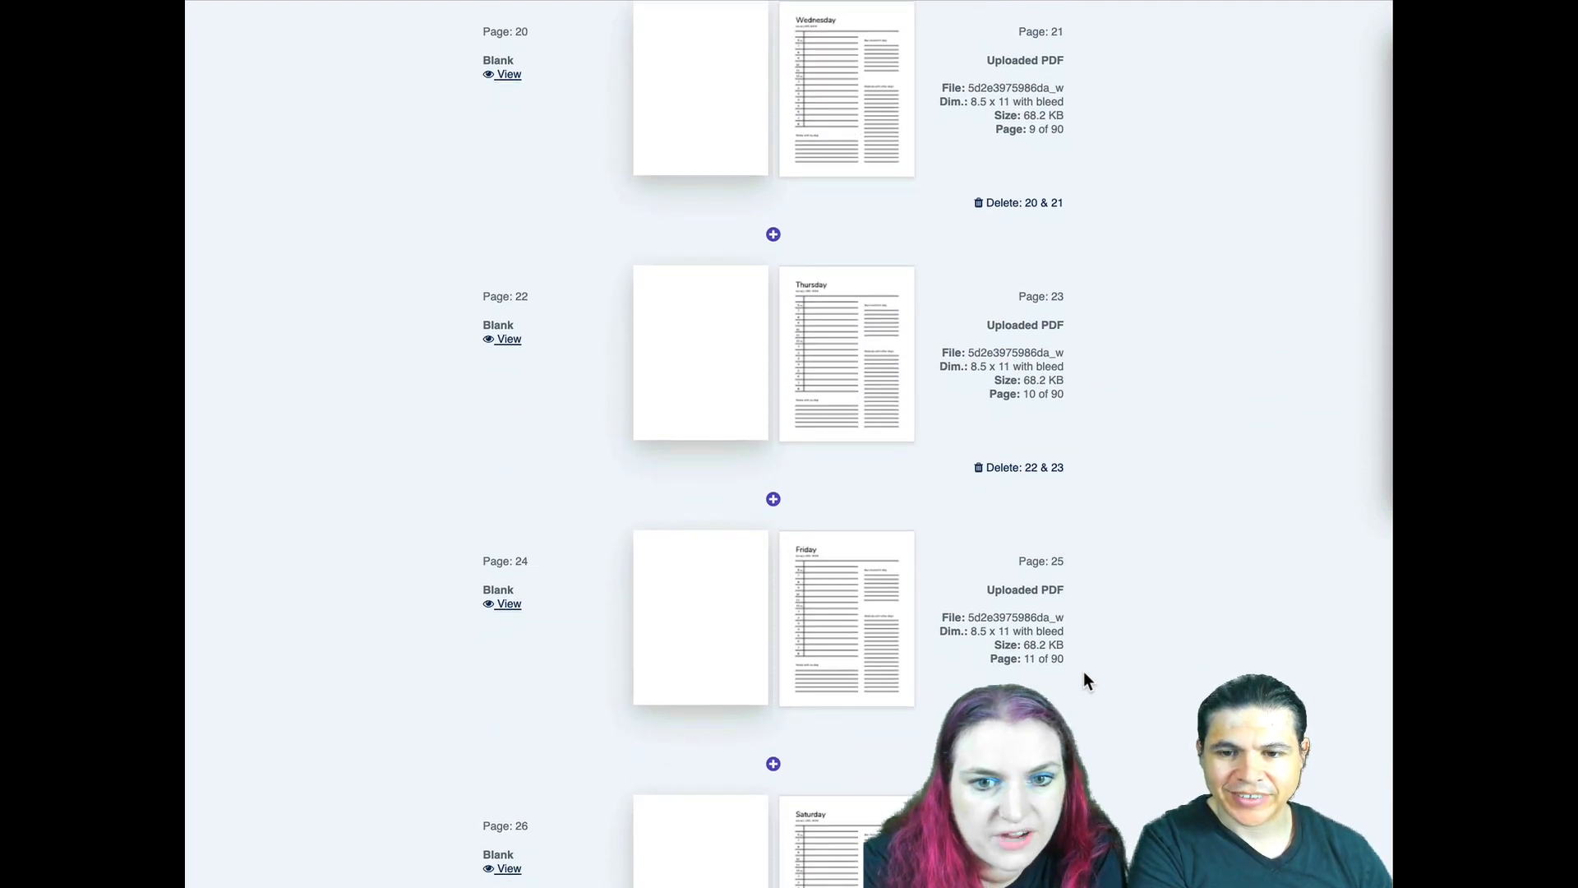
{"action": "scroll", "coordinate": [1084, 671], "scroll_direction": "down", "scroll_amount": 8}
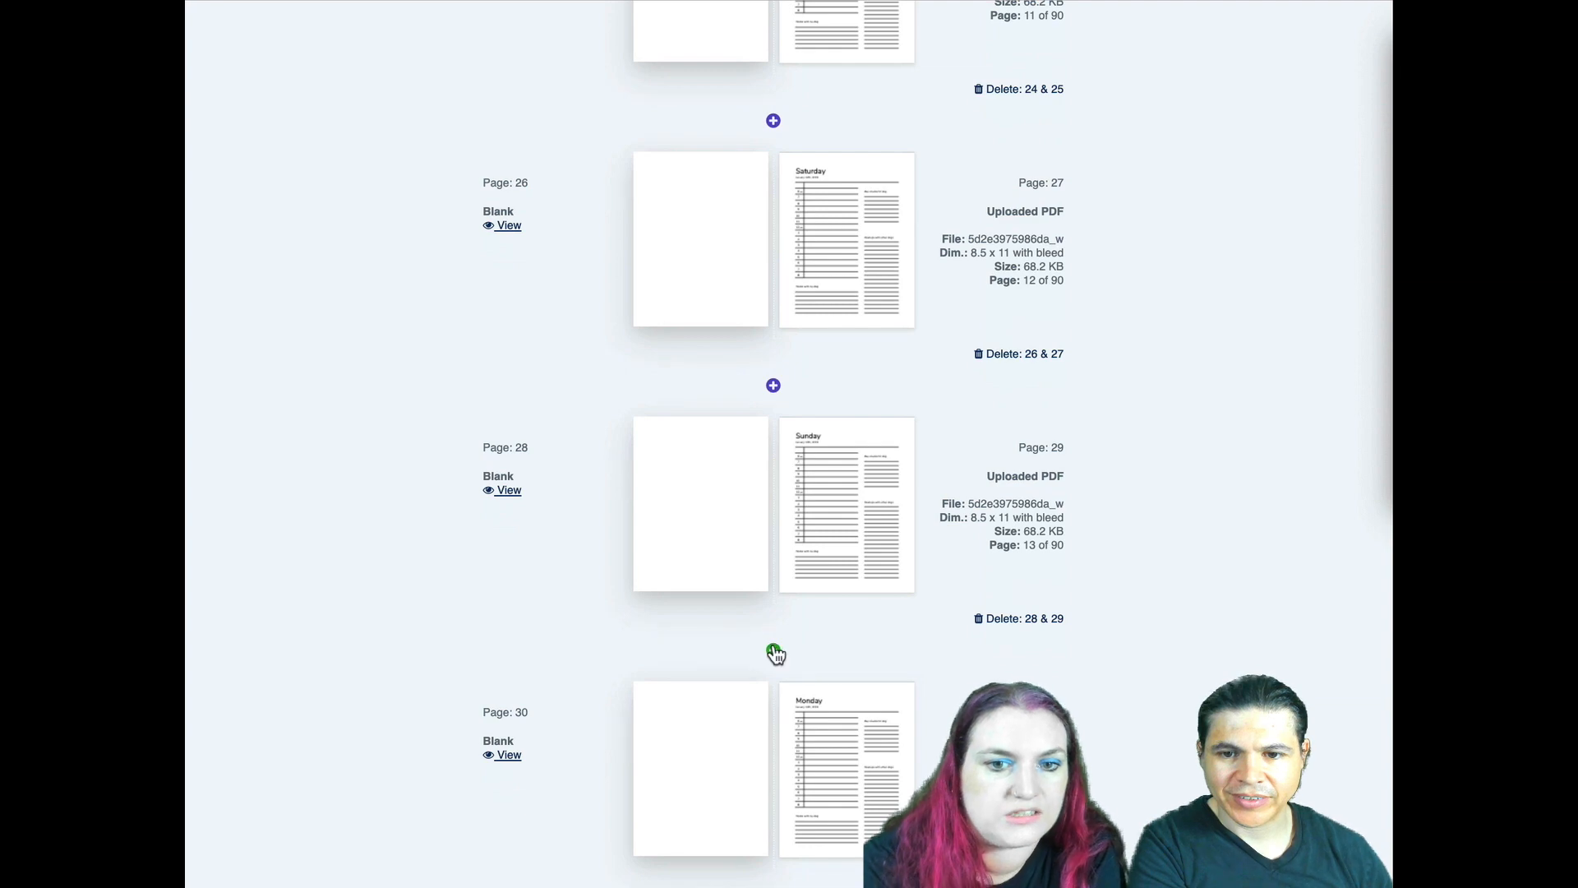
{"action": "left_click", "coordinate": [773, 653]}
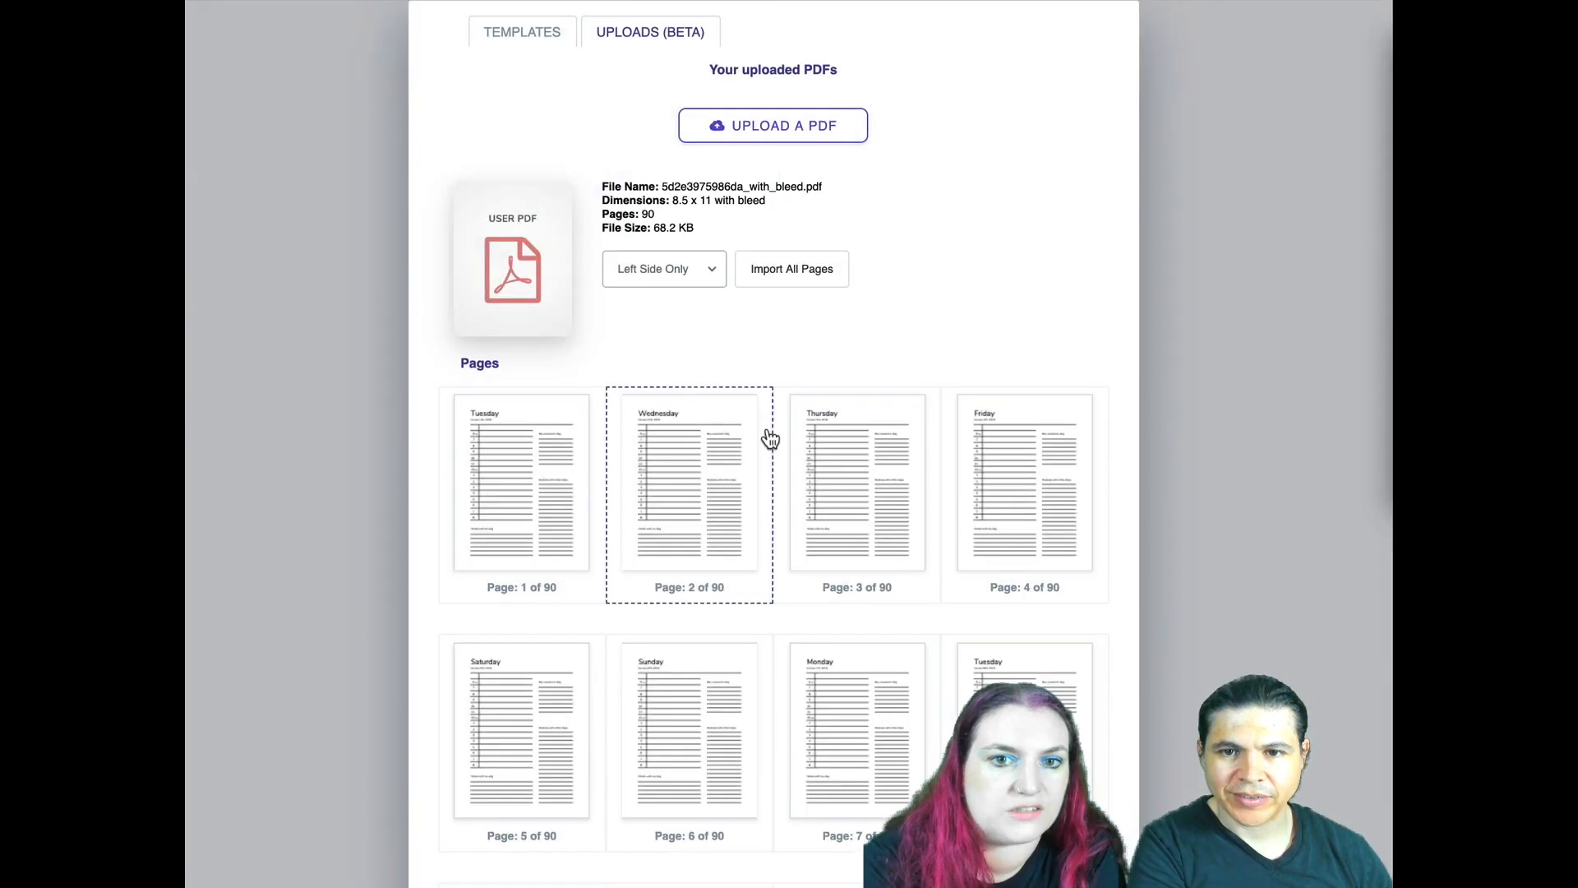
{"action": "left_click", "coordinate": [770, 438]}
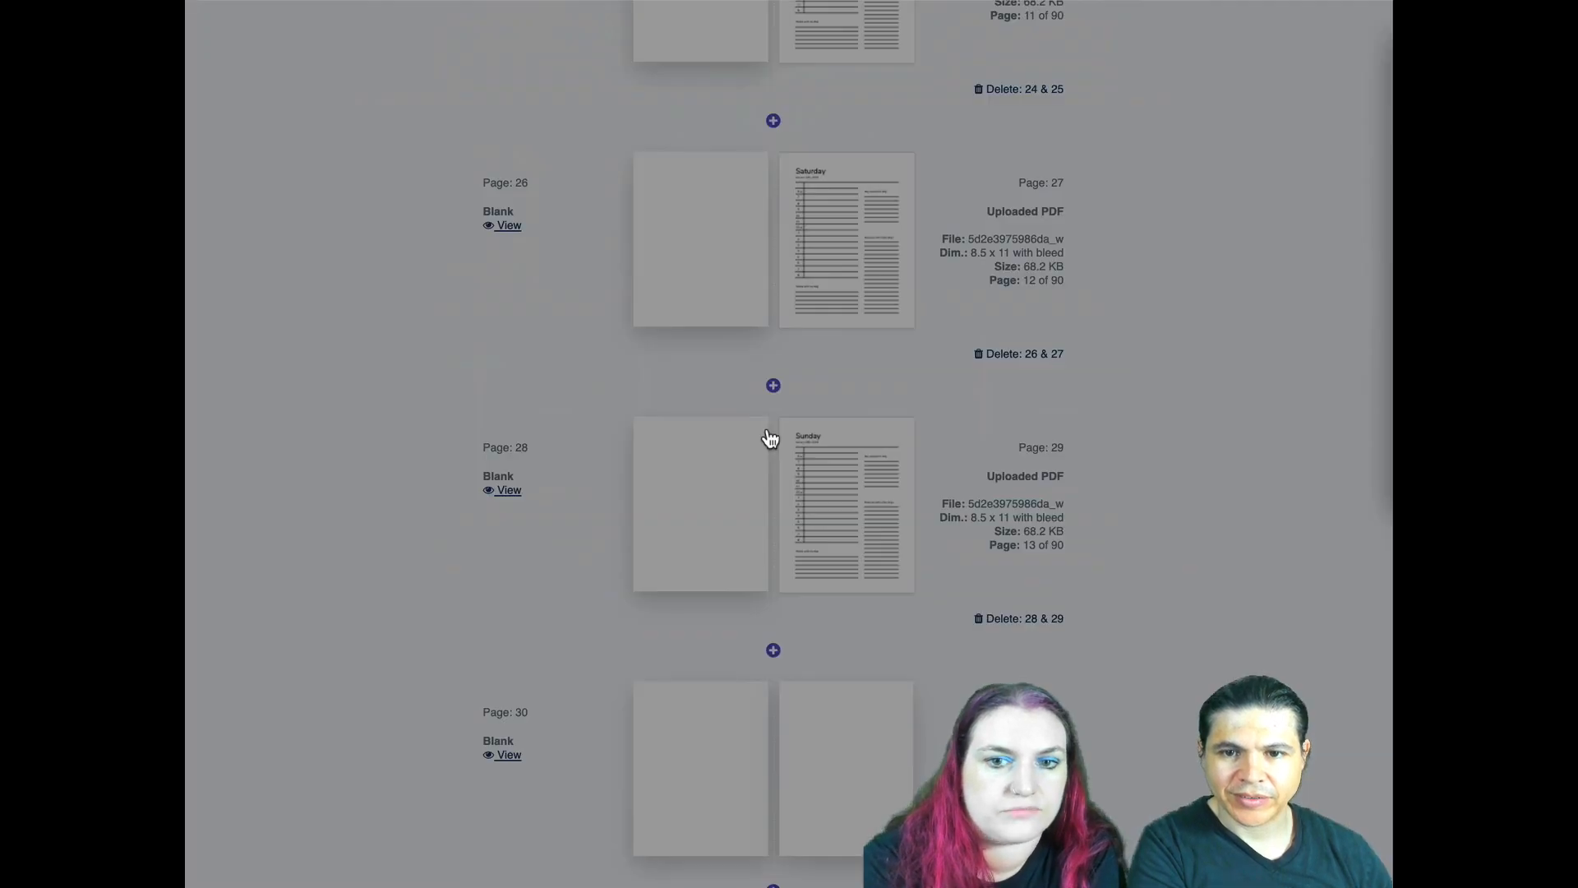
{"action": "left_click", "coordinate": [518, 136]}
- Insert a new pair of pages after the Sunday on page 45 and place the checklist on page 47
{"action": "scroll", "coordinate": [271, 557], "scroll_direction": "down", "scroll_amount": 20}
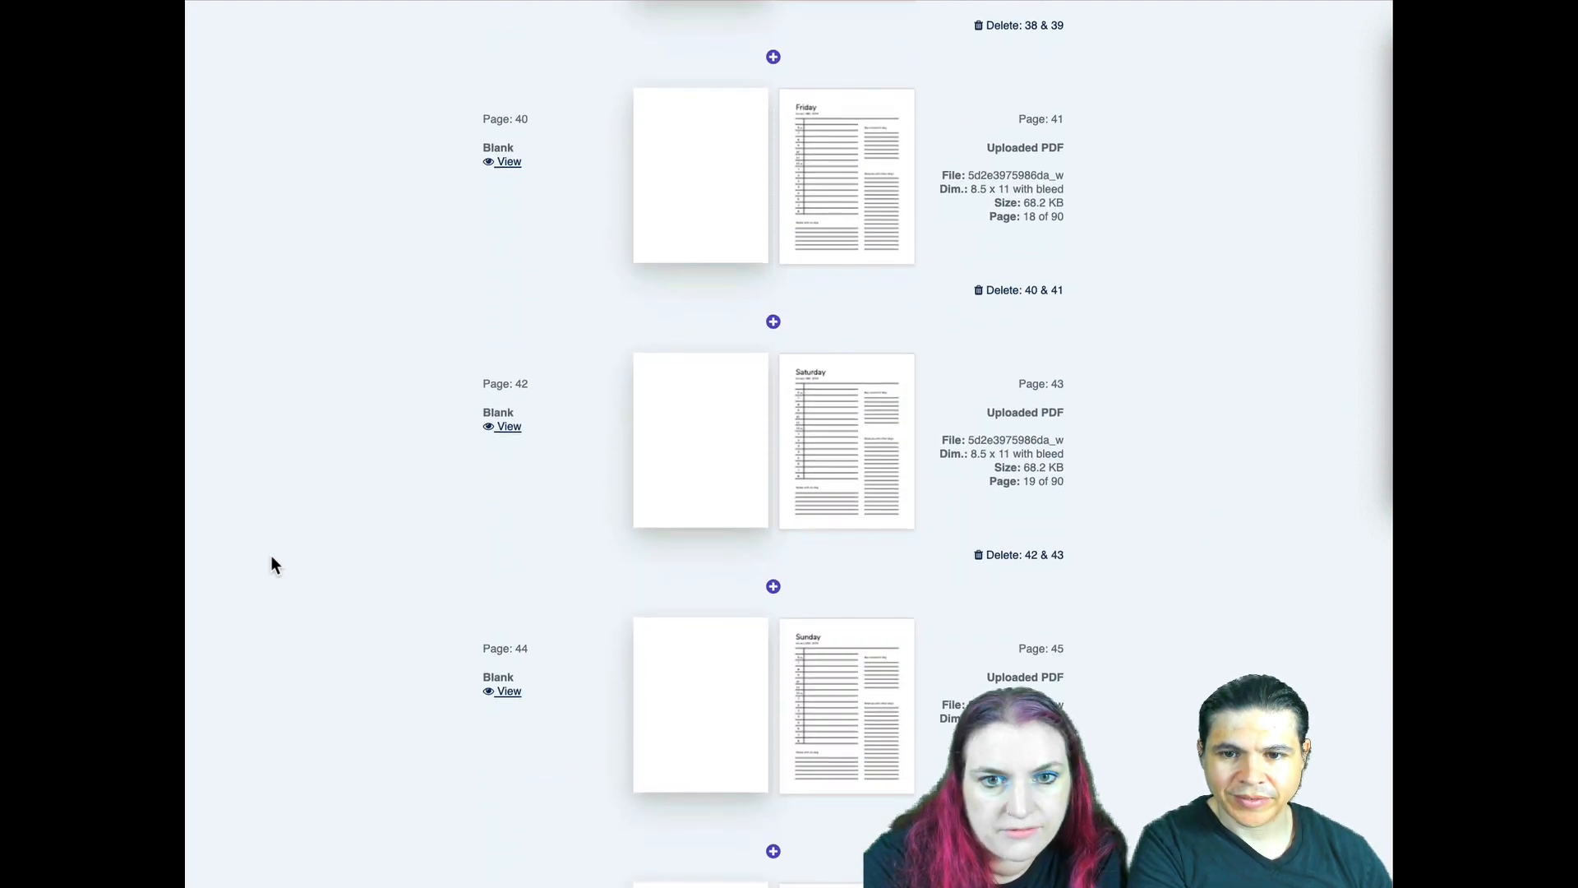
{"action": "scroll", "coordinate": [271, 564], "scroll_direction": "down", "scroll_amount": 3}
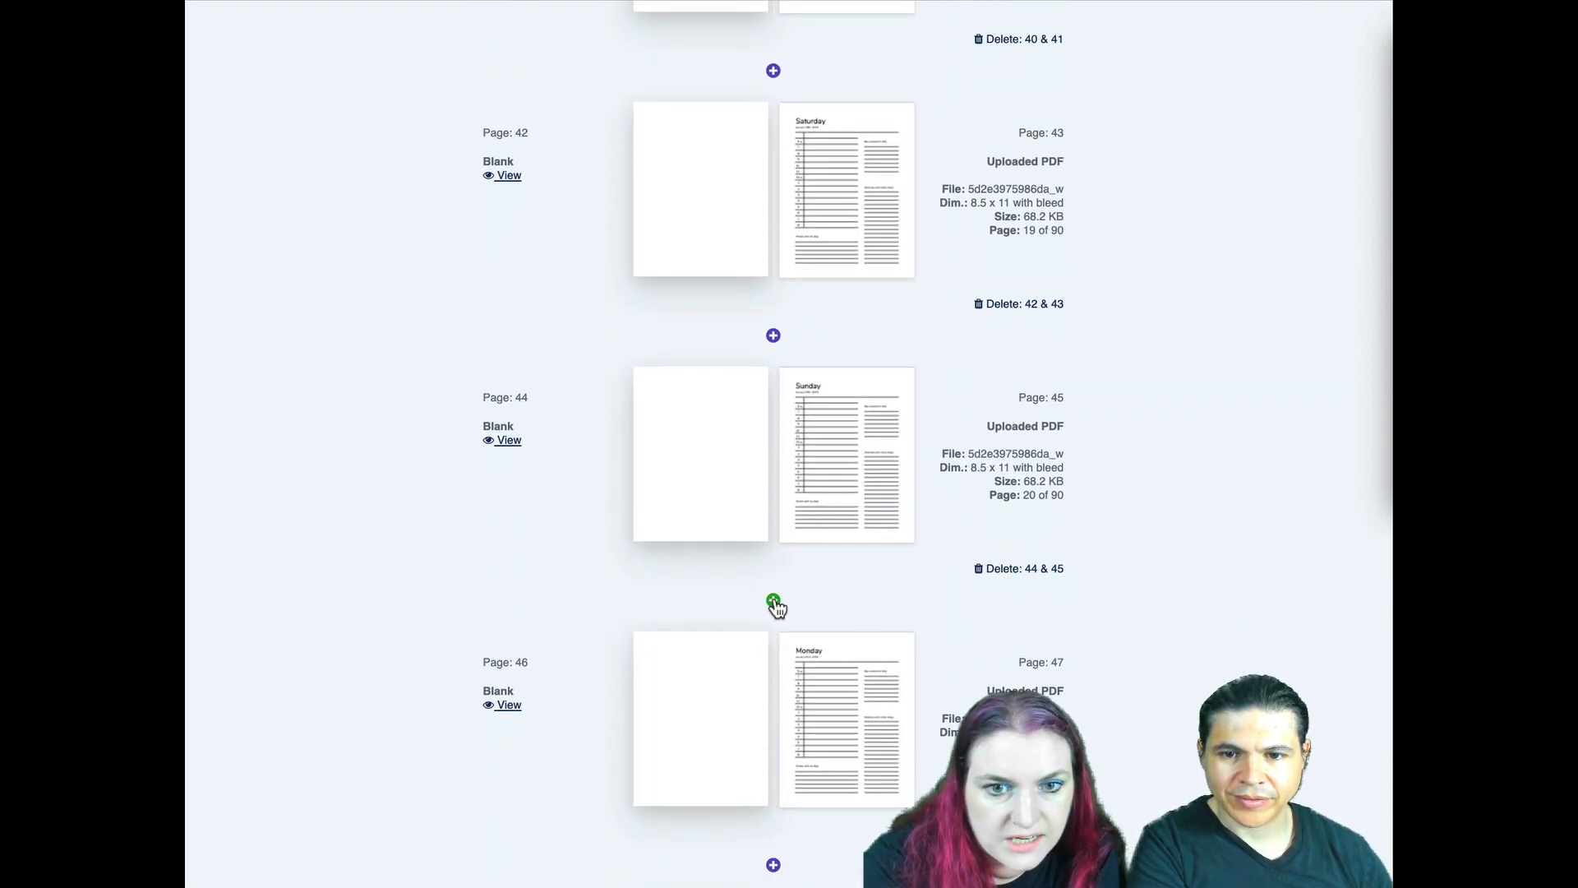
{"action": "left_click", "coordinate": [773, 601]}
{"action": "left_click", "coordinate": [838, 699]}
{"action": "scroll", "coordinate": [638, 290], "scroll_direction": "down", "scroll_amount": 20}
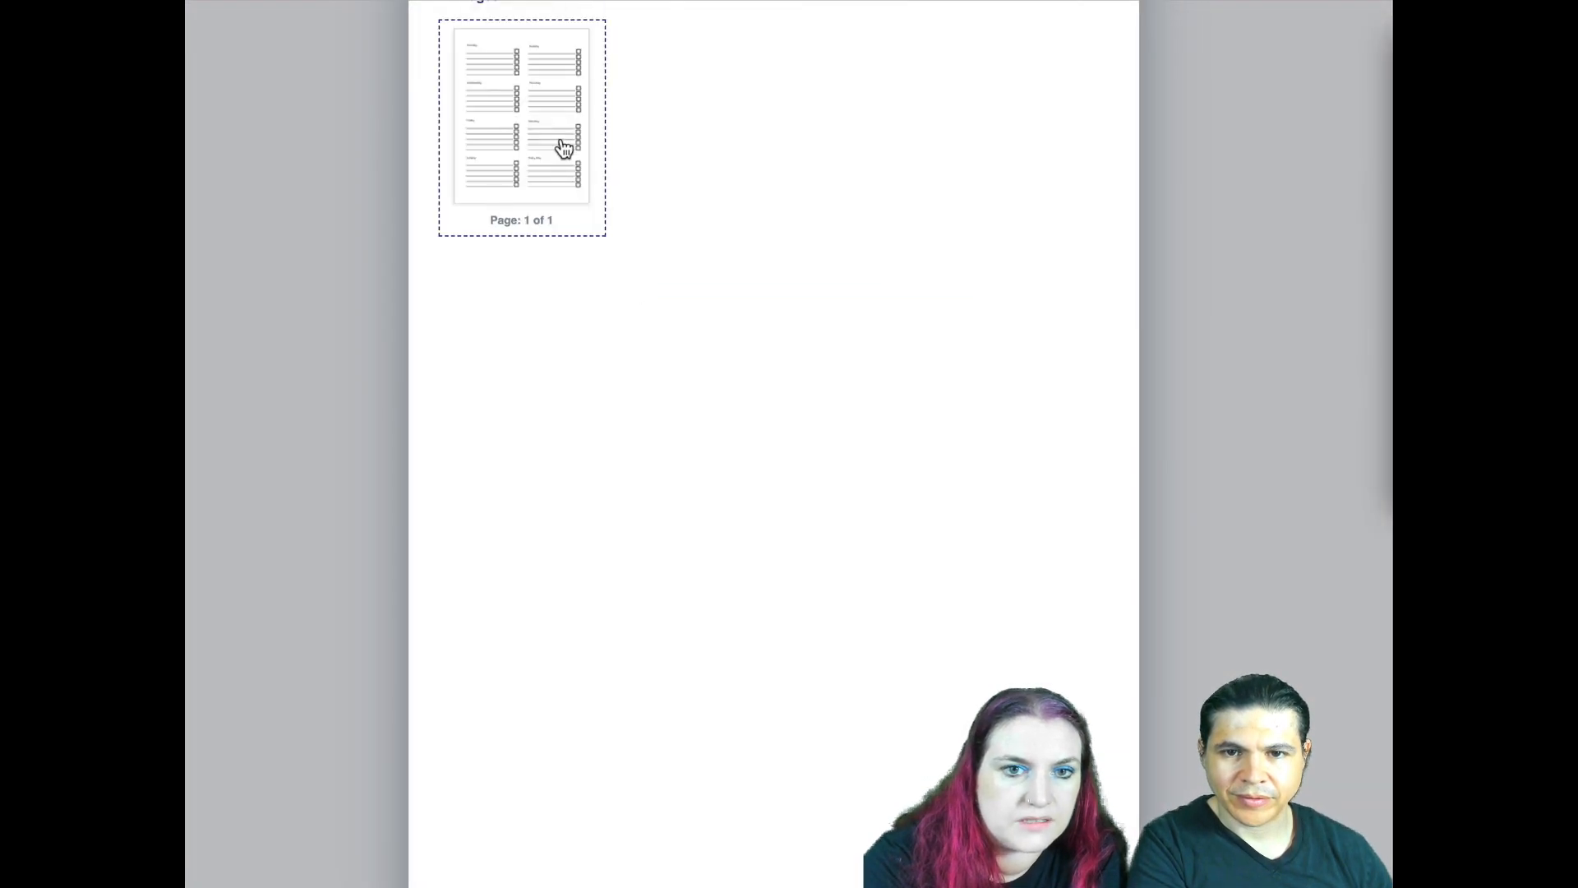
{"action": "left_click", "coordinate": [563, 148]}
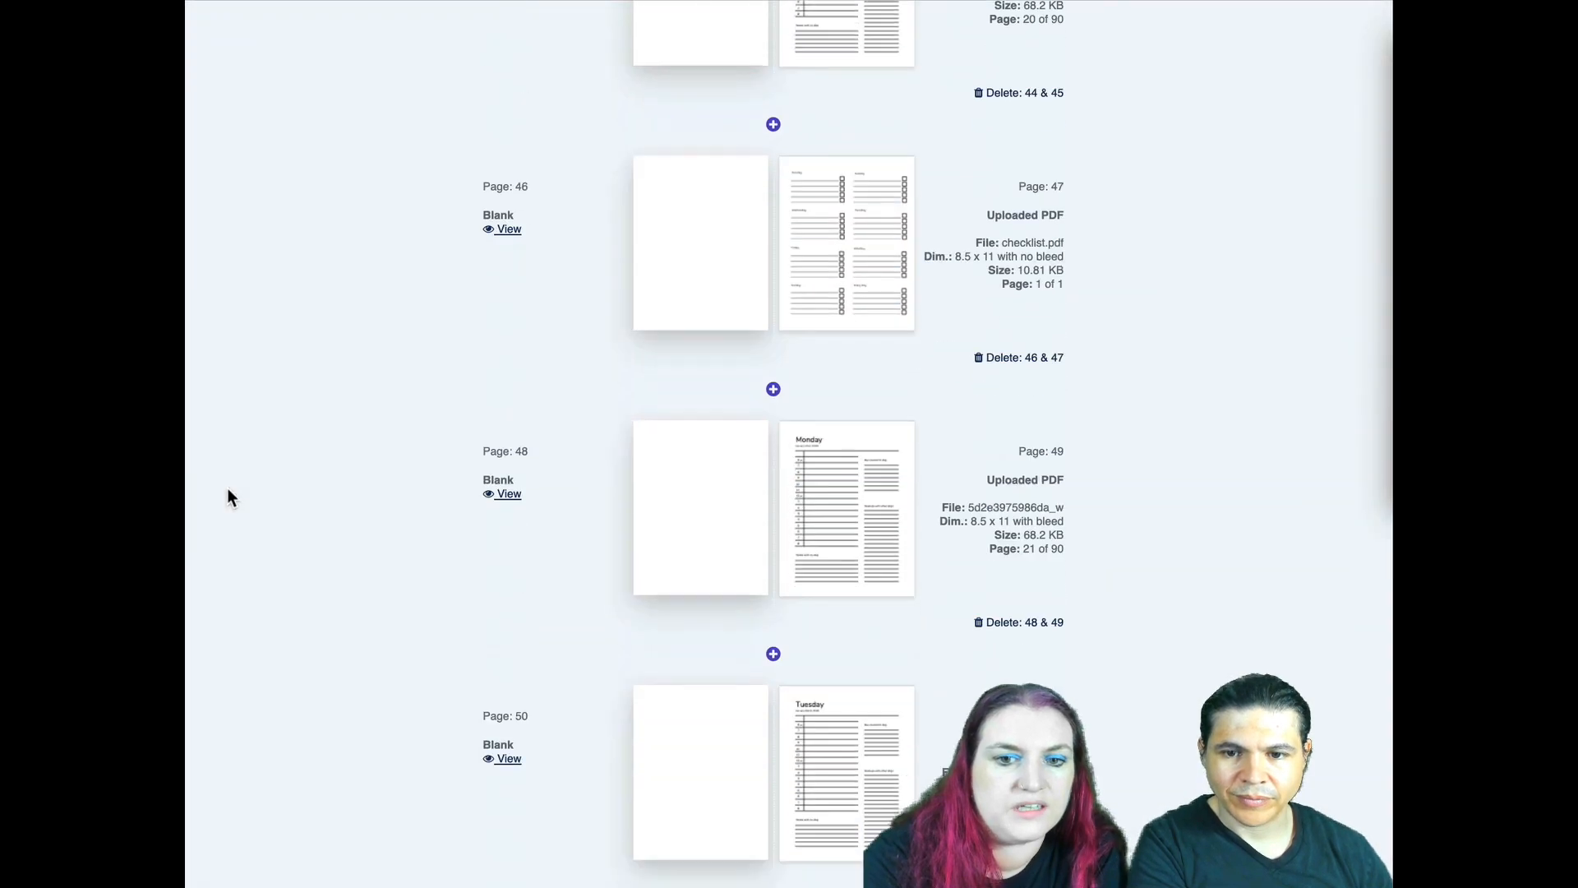
- Set the first page of the book to the Blank template
{"action": "scroll", "coordinate": [227, 486], "scroll_direction": "down", "scroll_amount": 20}
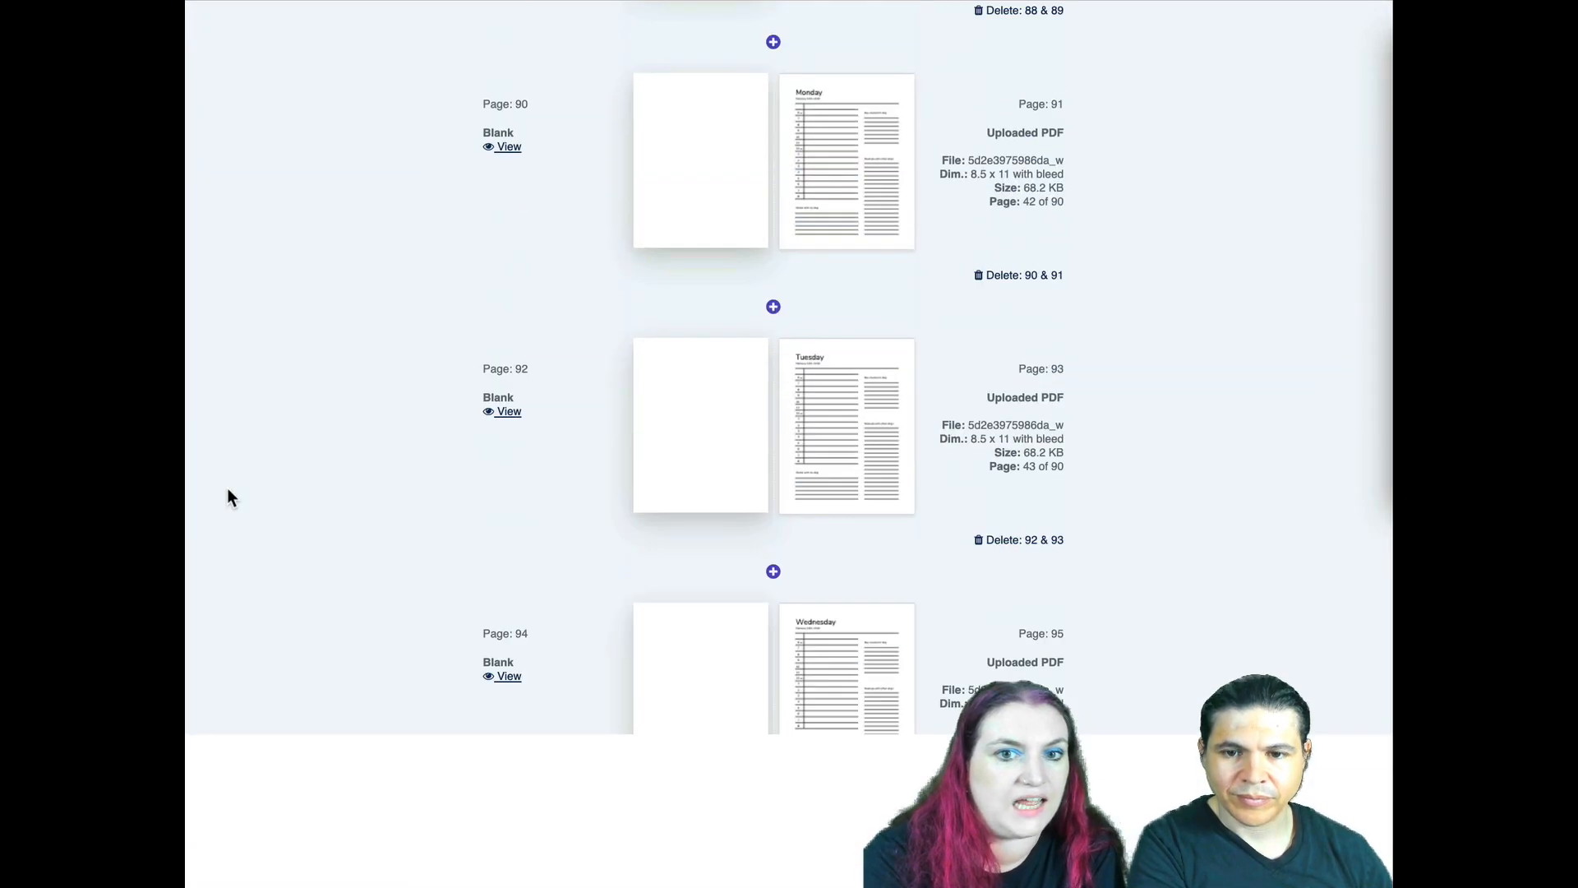
{"action": "scroll", "coordinate": [228, 491], "scroll_direction": "down", "scroll_amount": 20}
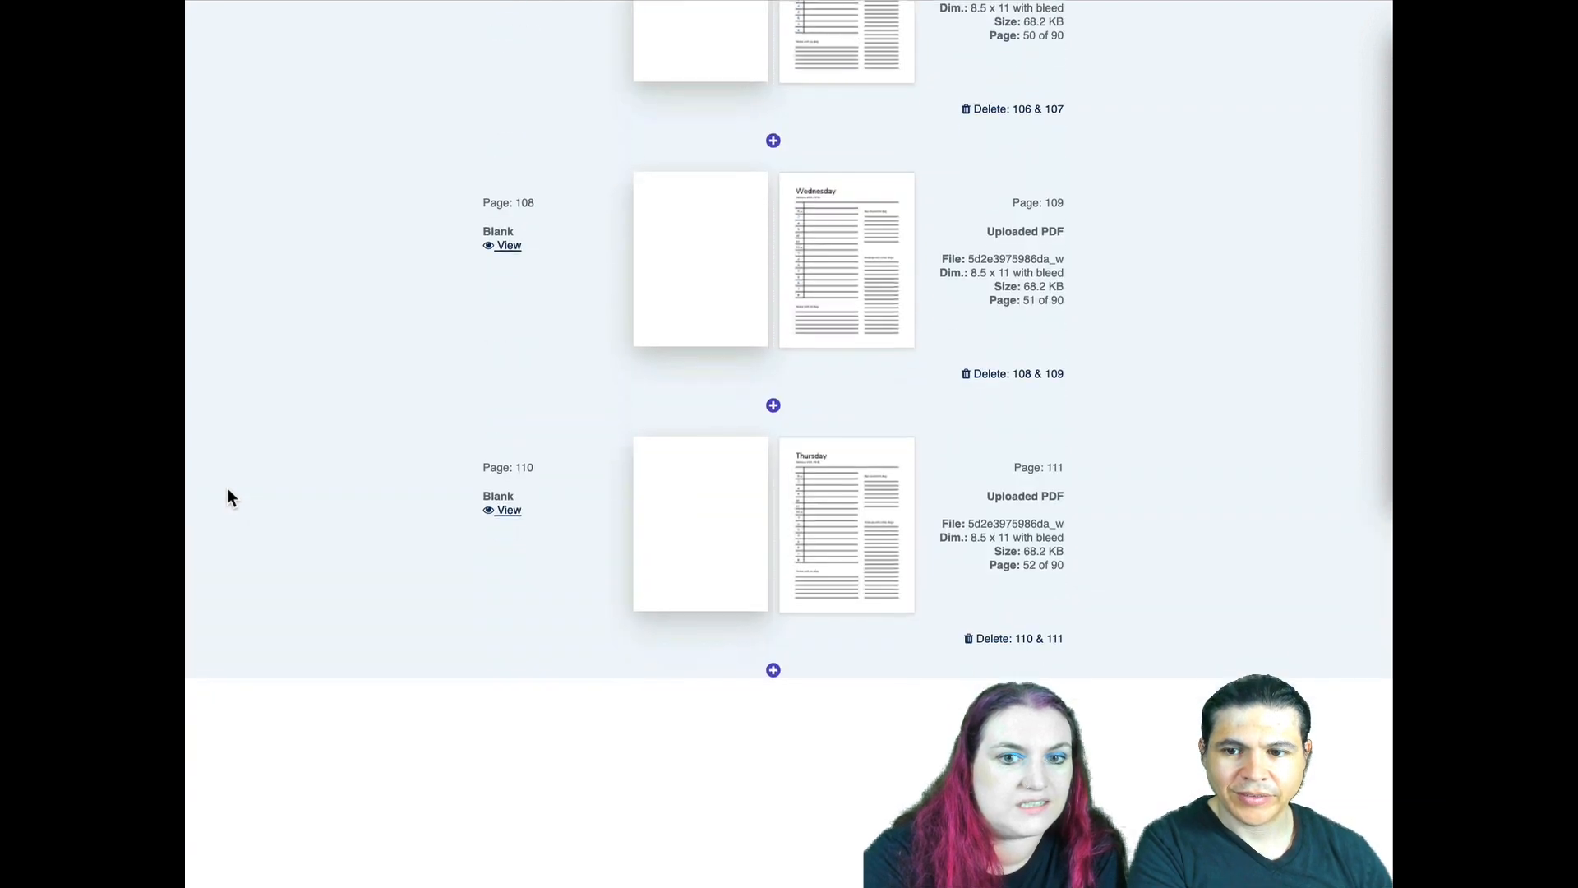
{"action": "scroll", "coordinate": [227, 497], "scroll_direction": "down", "scroll_amount": 2}
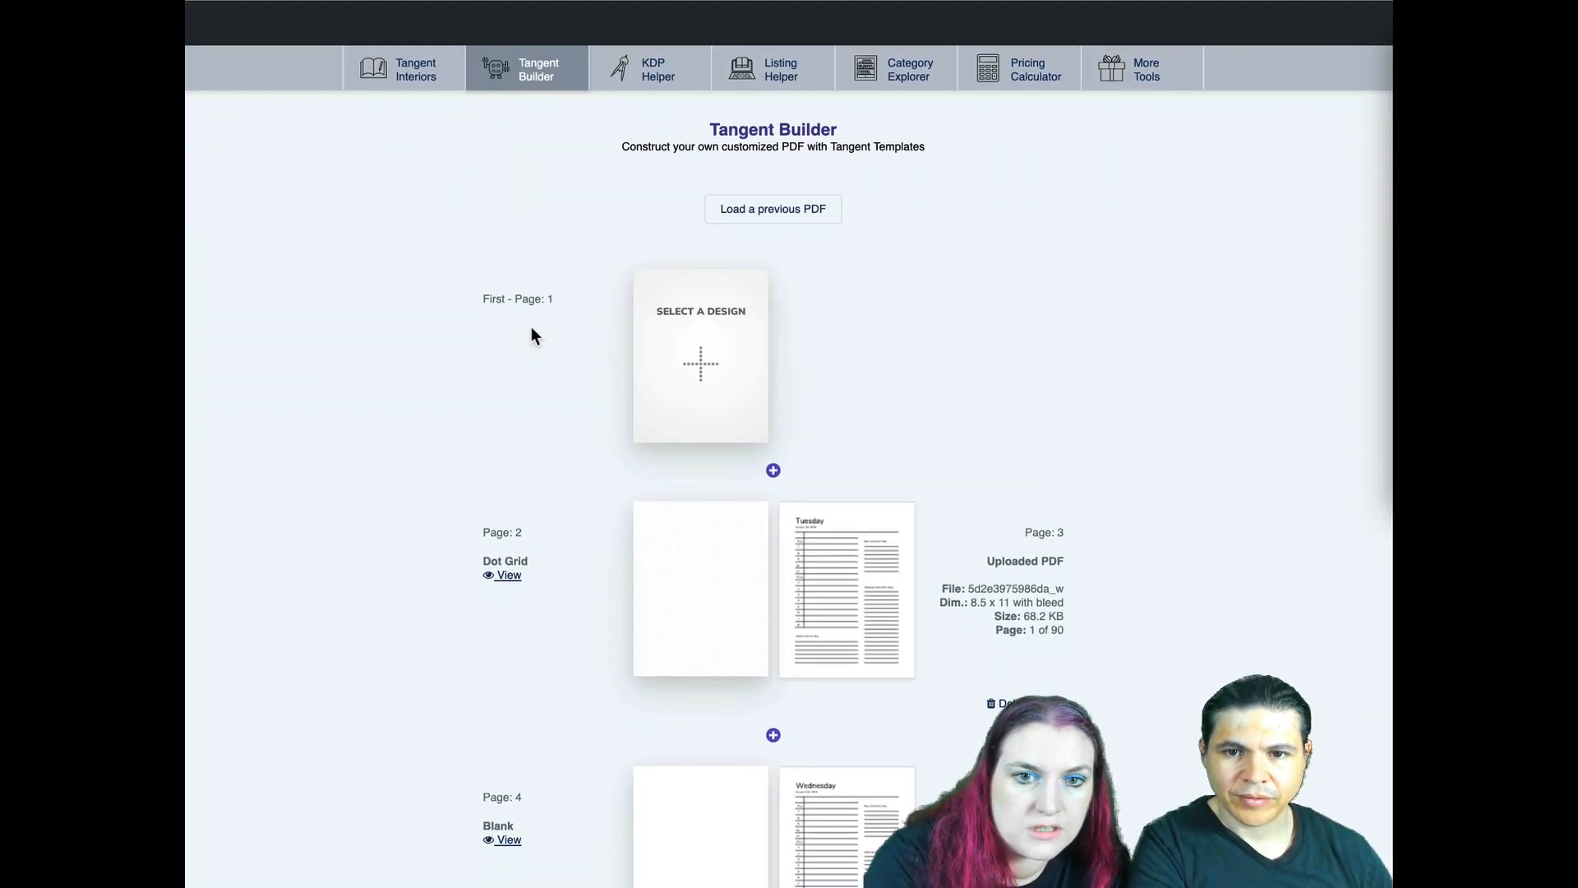
{"action": "left_click", "coordinate": [681, 353]}
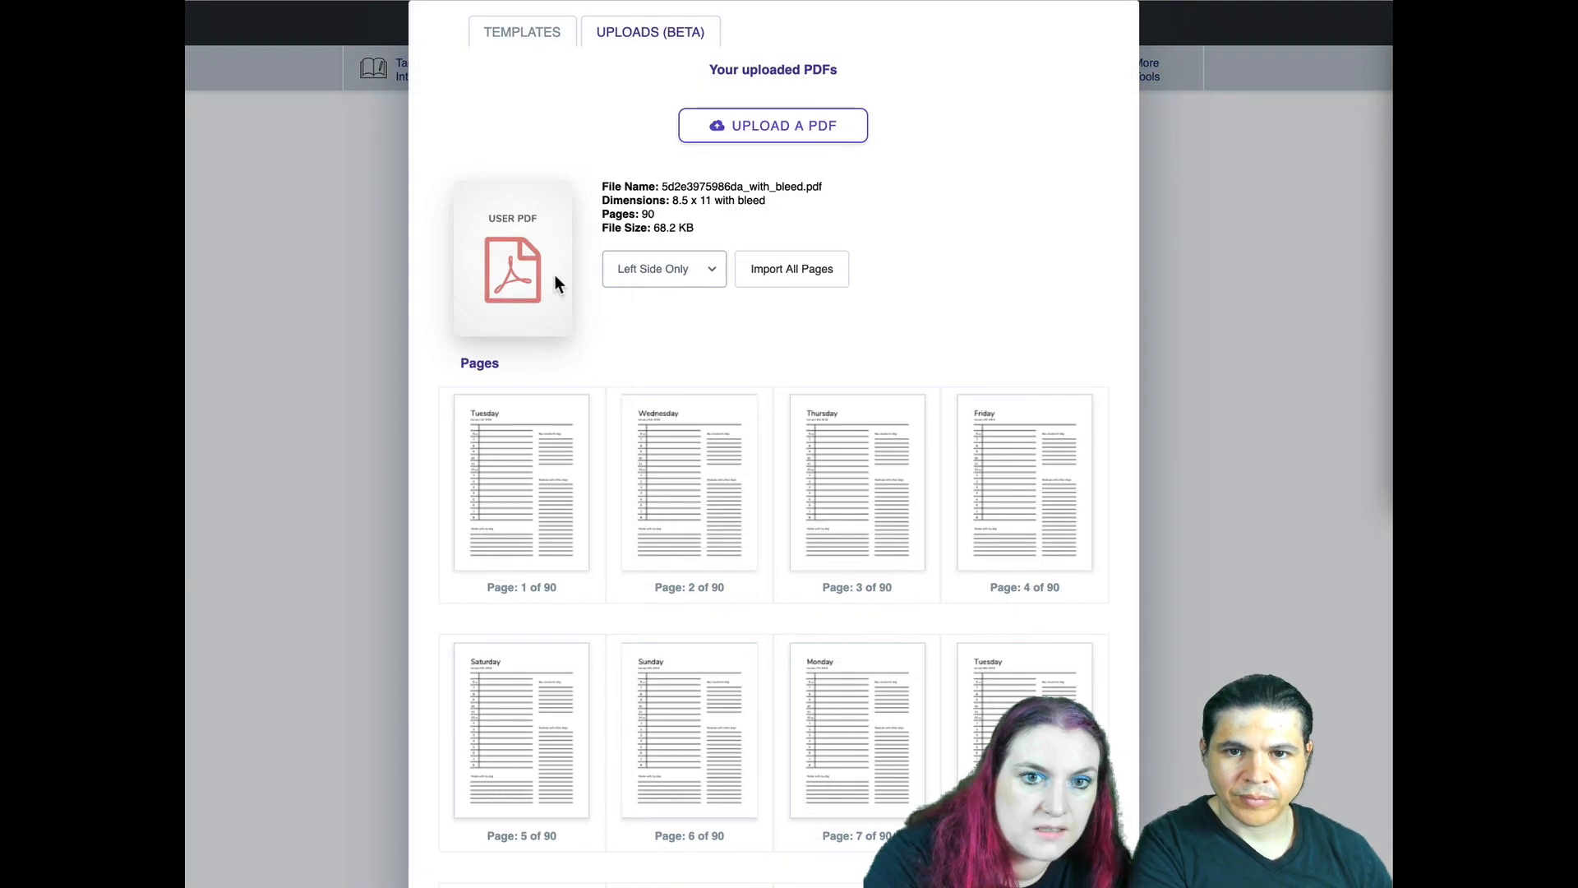
{"action": "left_click", "coordinate": [525, 41]}
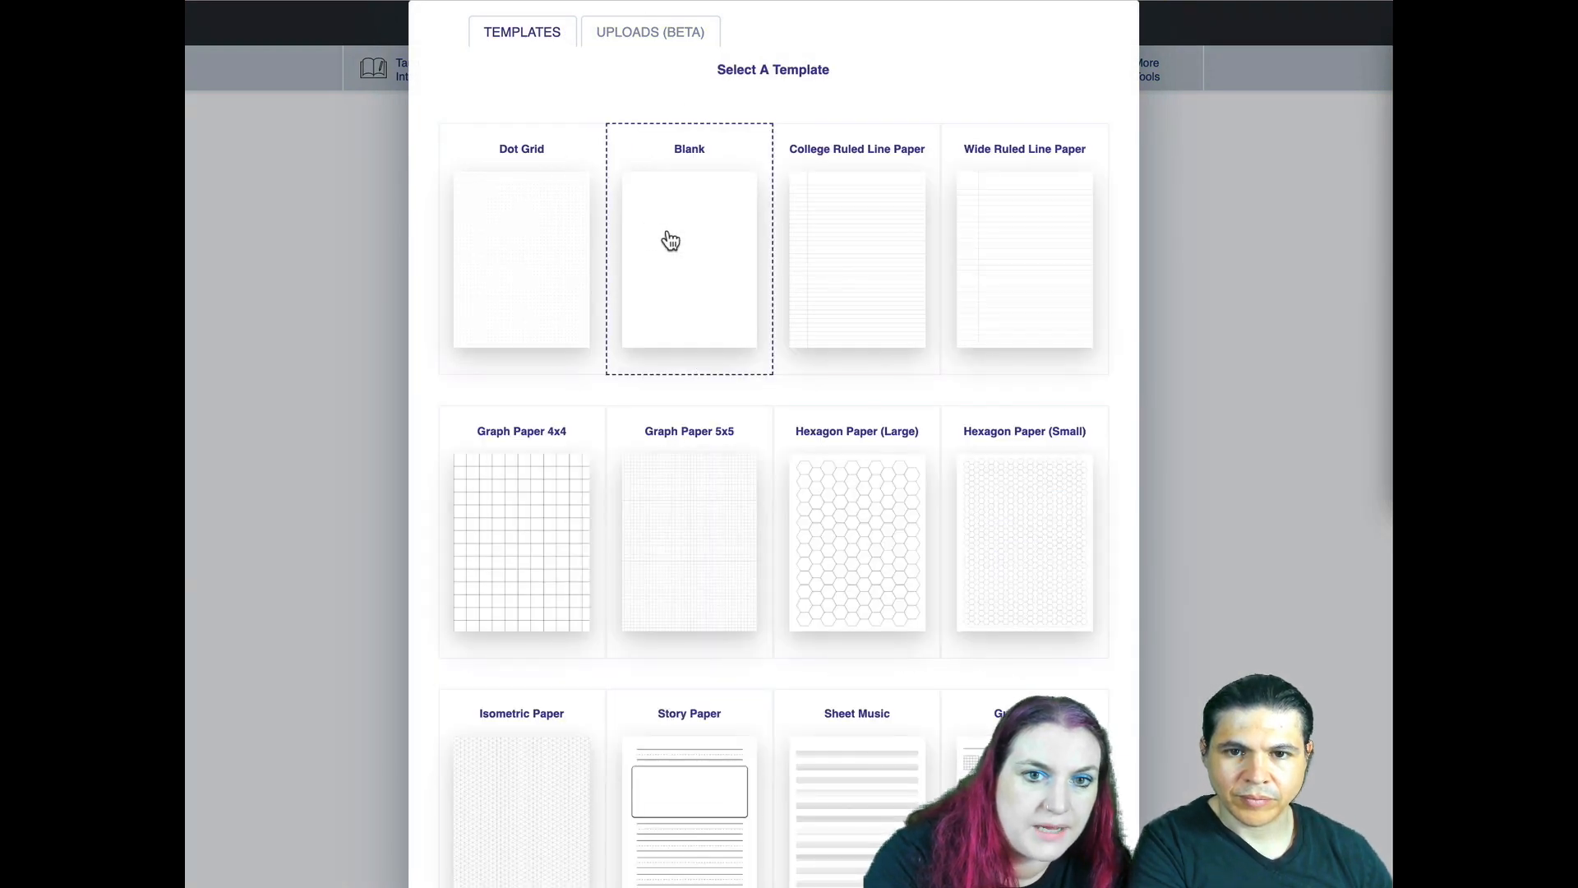
{"action": "left_click", "coordinate": [670, 239]}
- Set the last page, page 188, to the Blank template
{"action": "scroll", "coordinate": [541, 299], "scroll_direction": "down", "scroll_amount": 20}
{"action": "scroll", "coordinate": [541, 299], "scroll_direction": "down", "scroll_amount": 20}
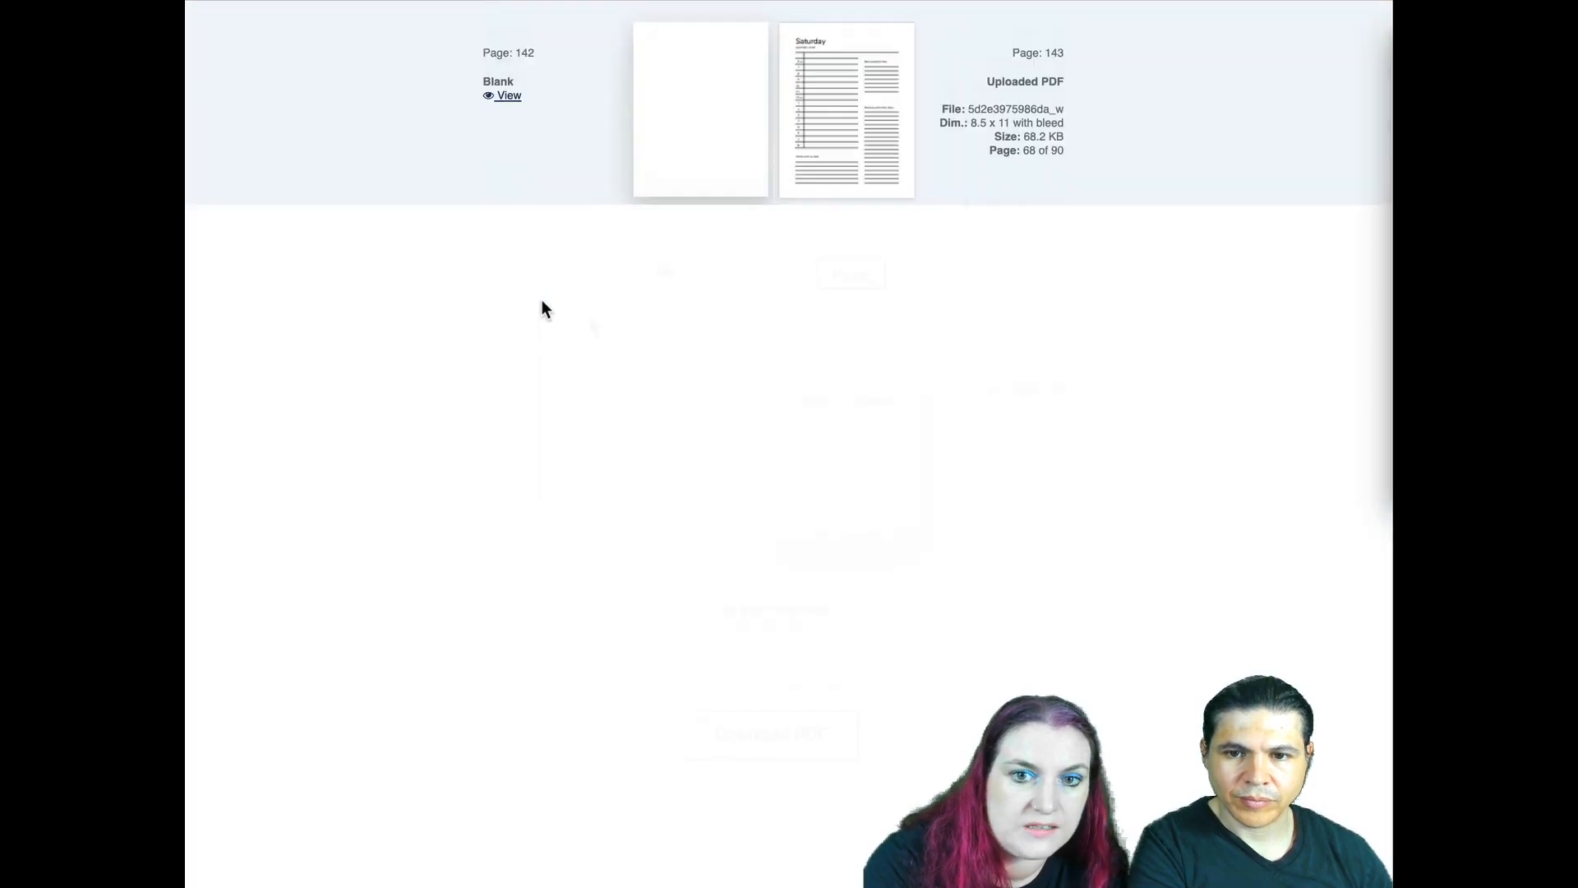
{"action": "scroll", "coordinate": [541, 301], "scroll_direction": "down", "scroll_amount": 20}
{"action": "left_click", "coordinate": [880, 457]}
{"action": "left_click", "coordinate": [546, 222]}
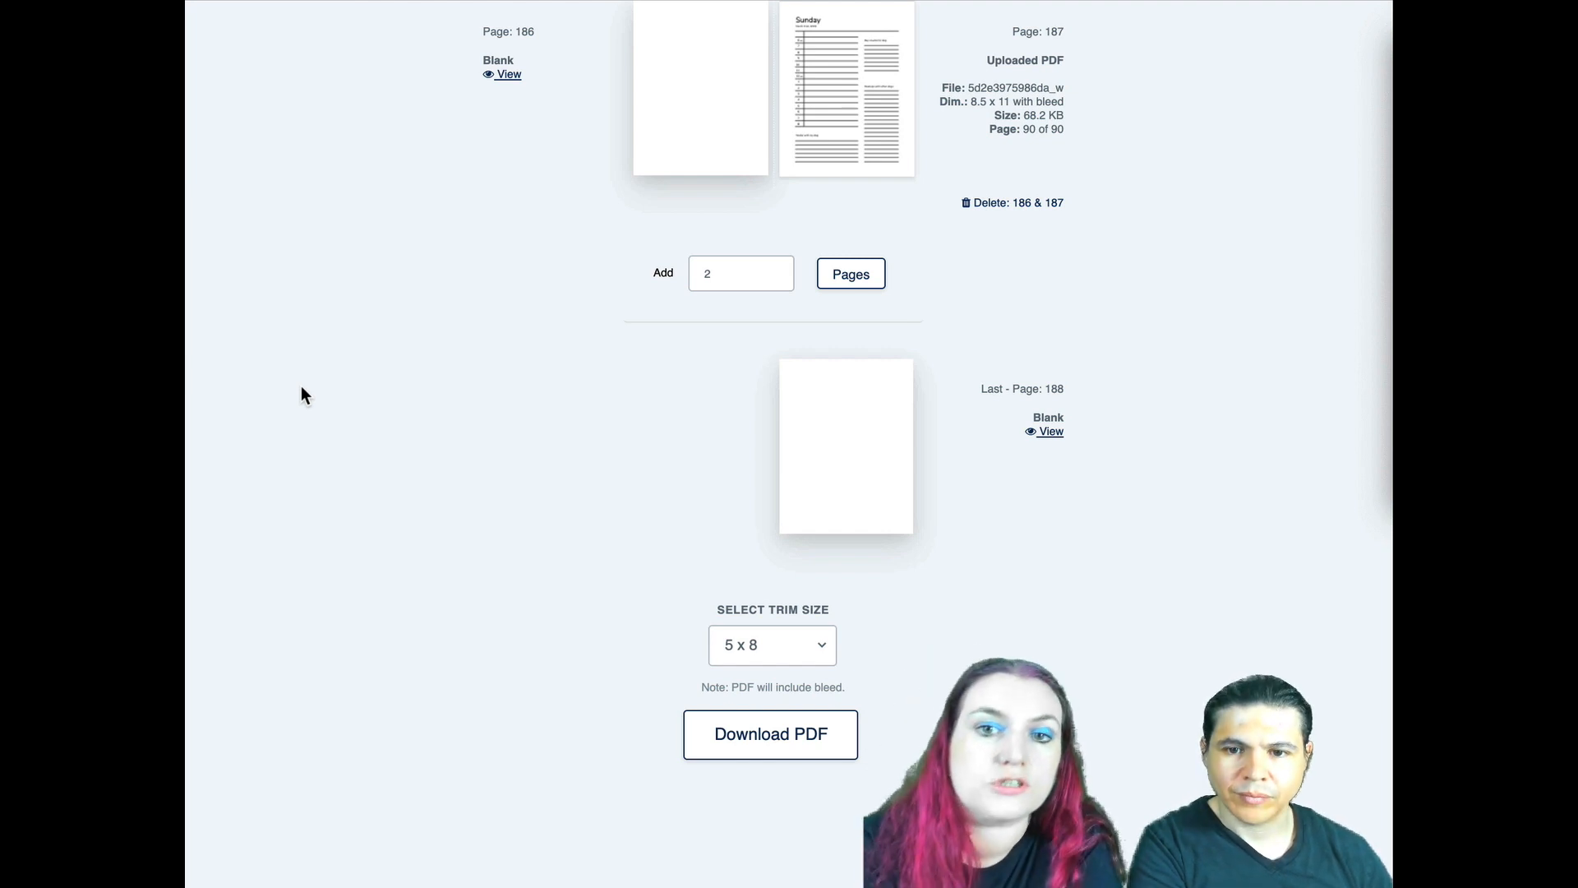
- Set the trim size to 8.5 x 11 and download the assembled book as a PDF
{"action": "scroll", "coordinate": [309, 524], "scroll_direction": "up", "scroll_amount": 6}
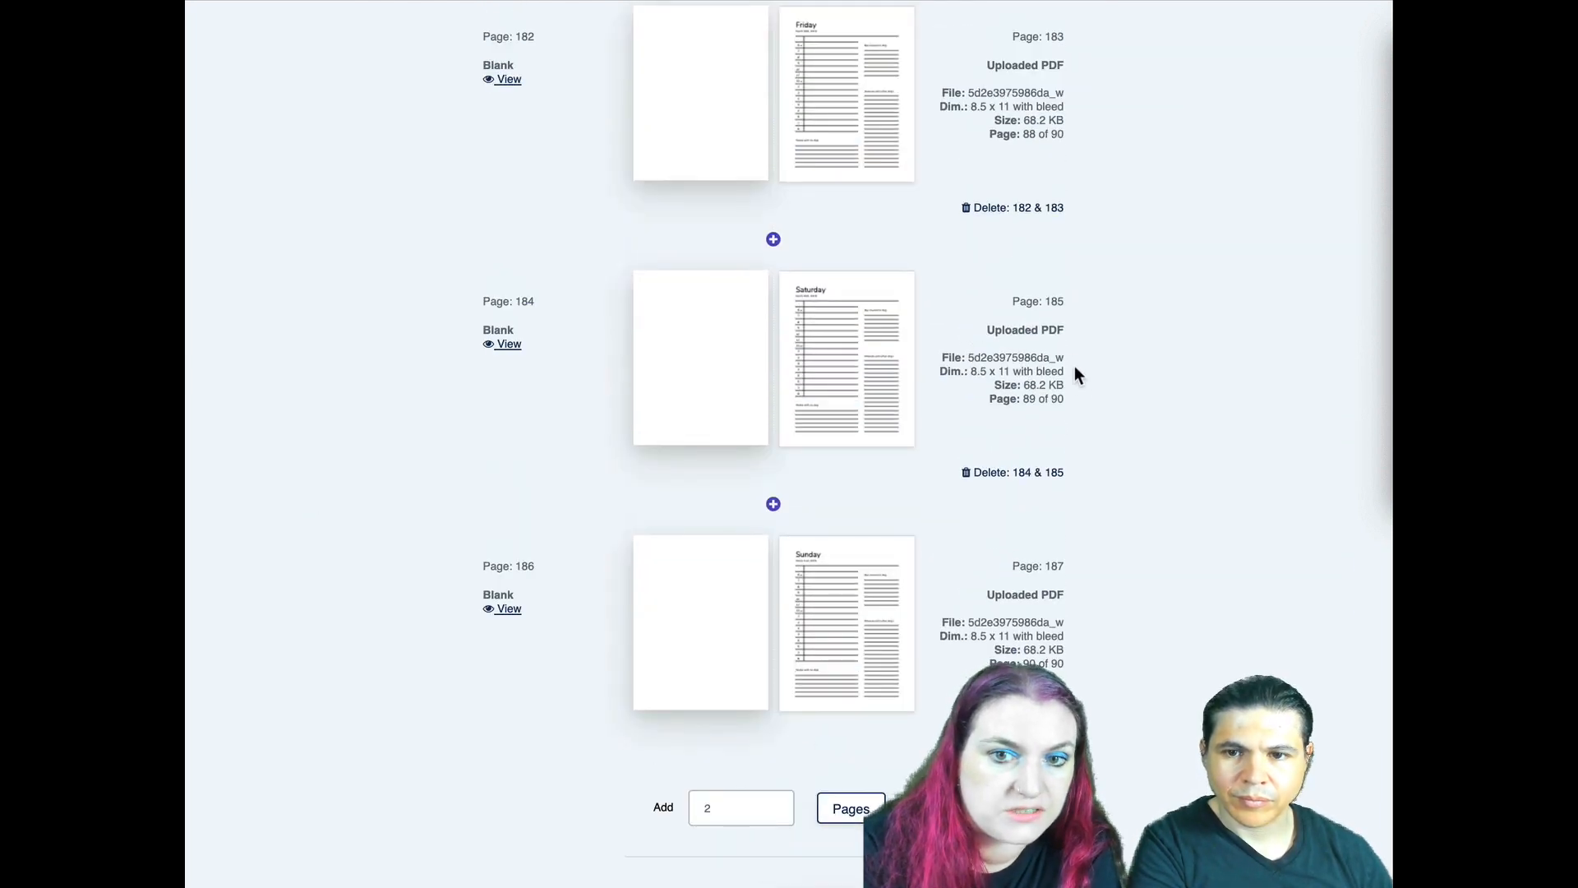
{"action": "scroll", "coordinate": [1021, 415], "scroll_direction": "down", "scroll_amount": 5}
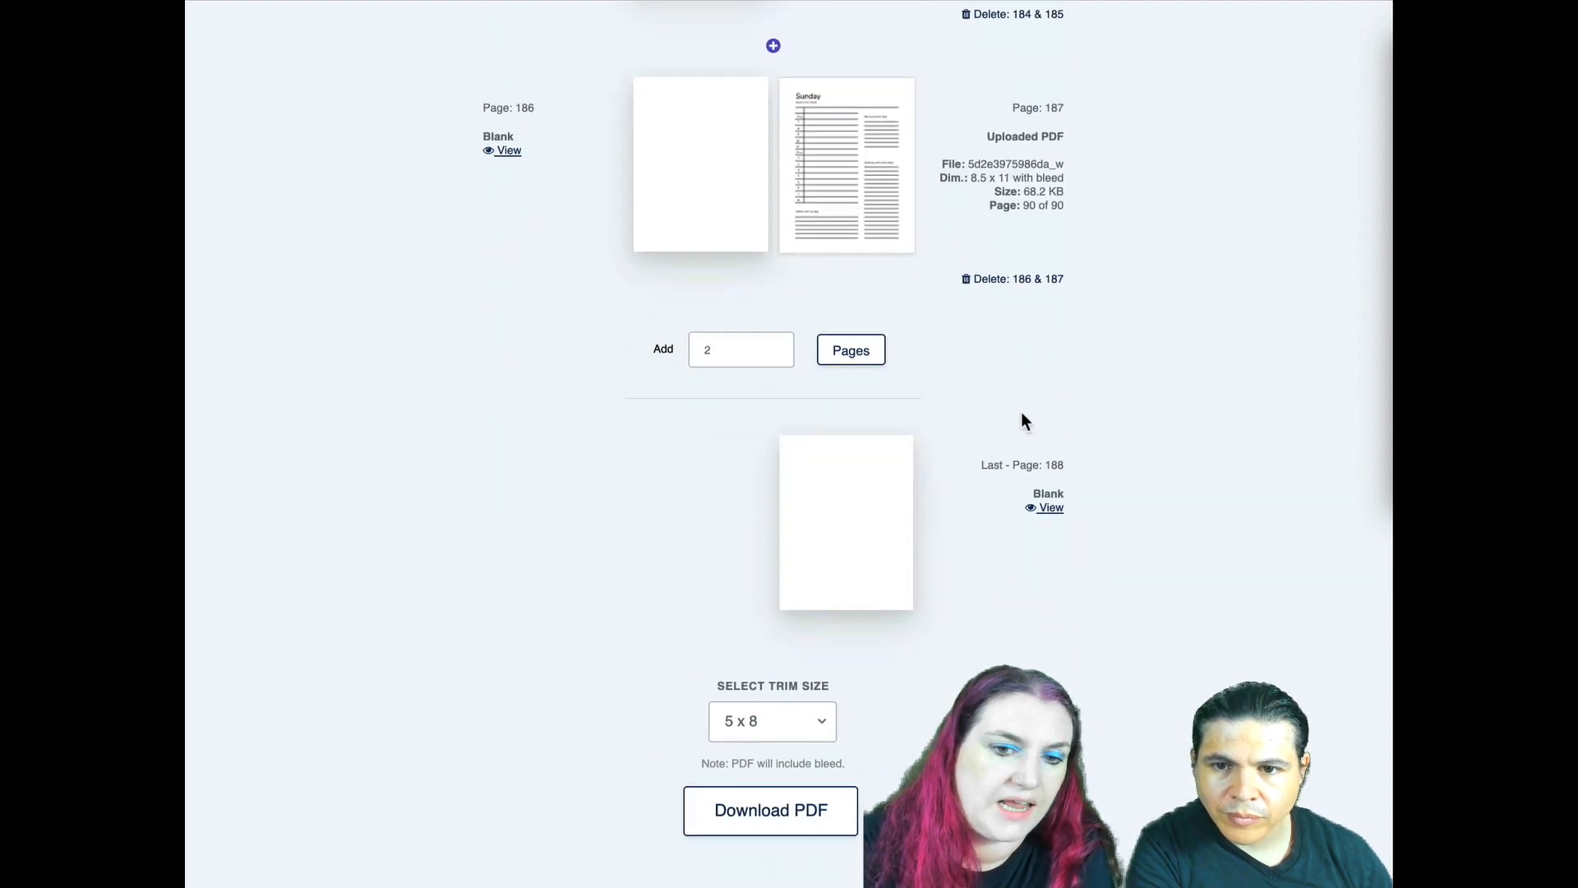
{"action": "left_click", "coordinate": [824, 717]}
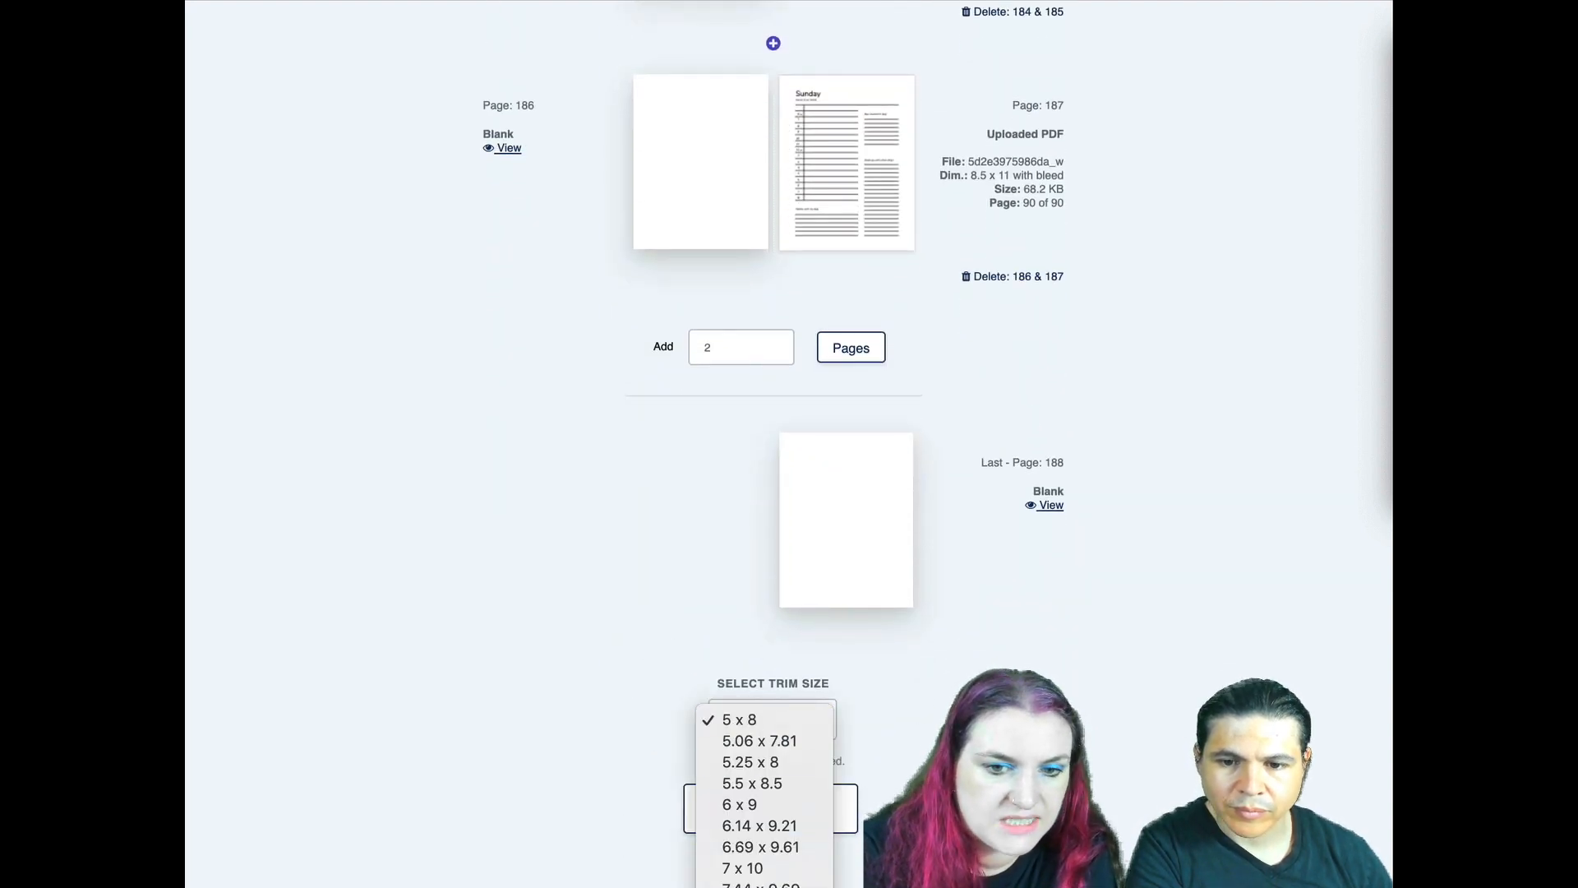
{"action": "left_click", "coordinate": [772, 886]}
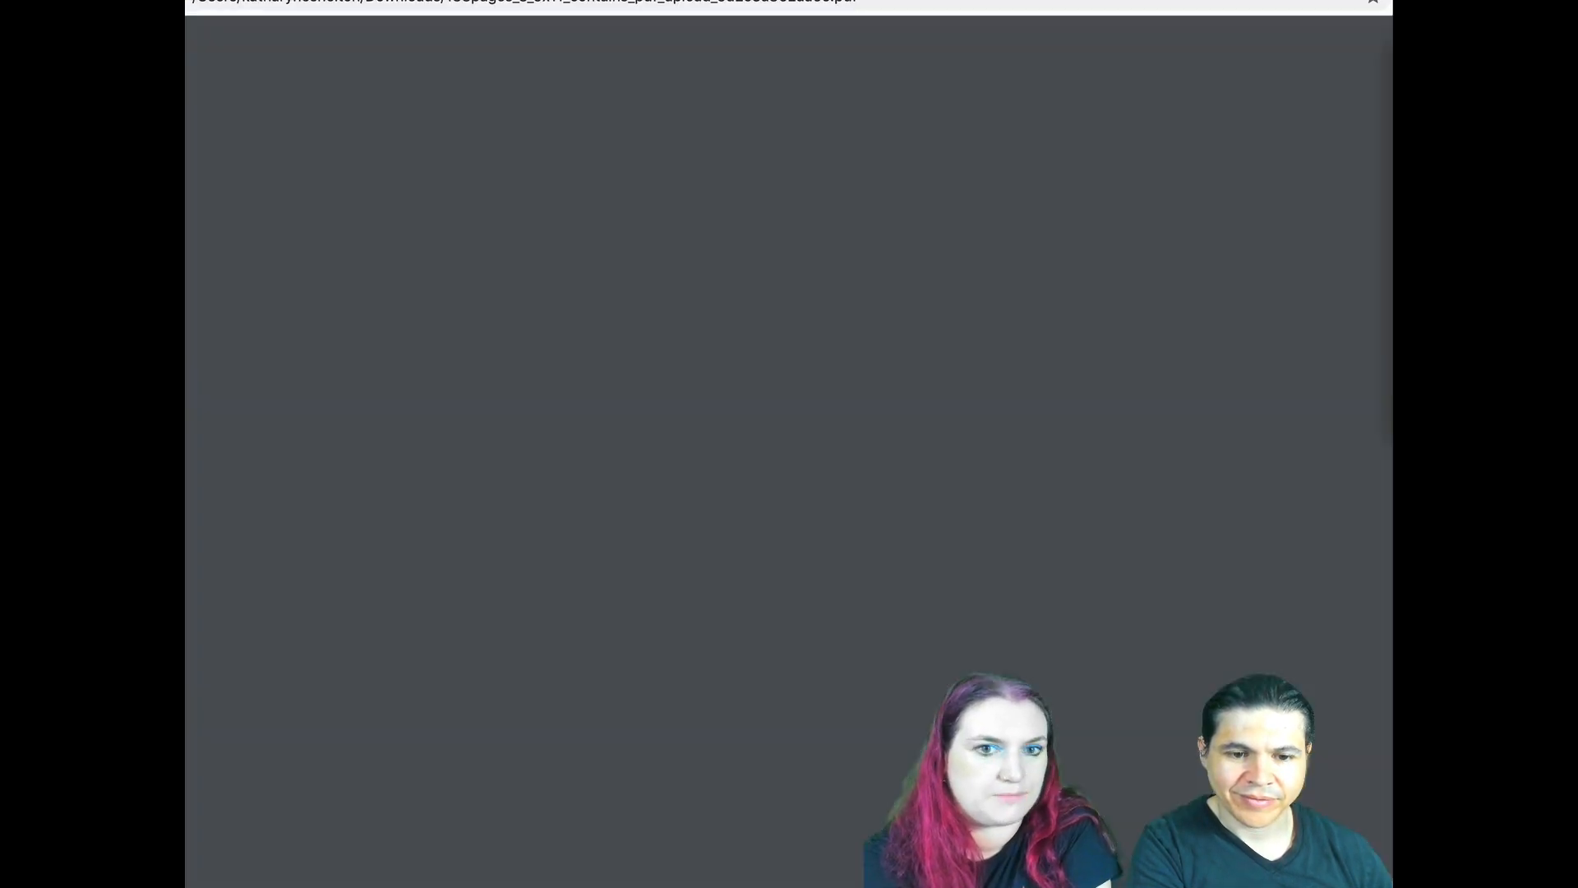
- Examine the downloaded PDF from its first page through the daily planner pages to the dot grid and weekly checklist pages
{"action": "scroll", "coordinate": [592, 319], "scroll_direction": "down", "scroll_amount": 15}
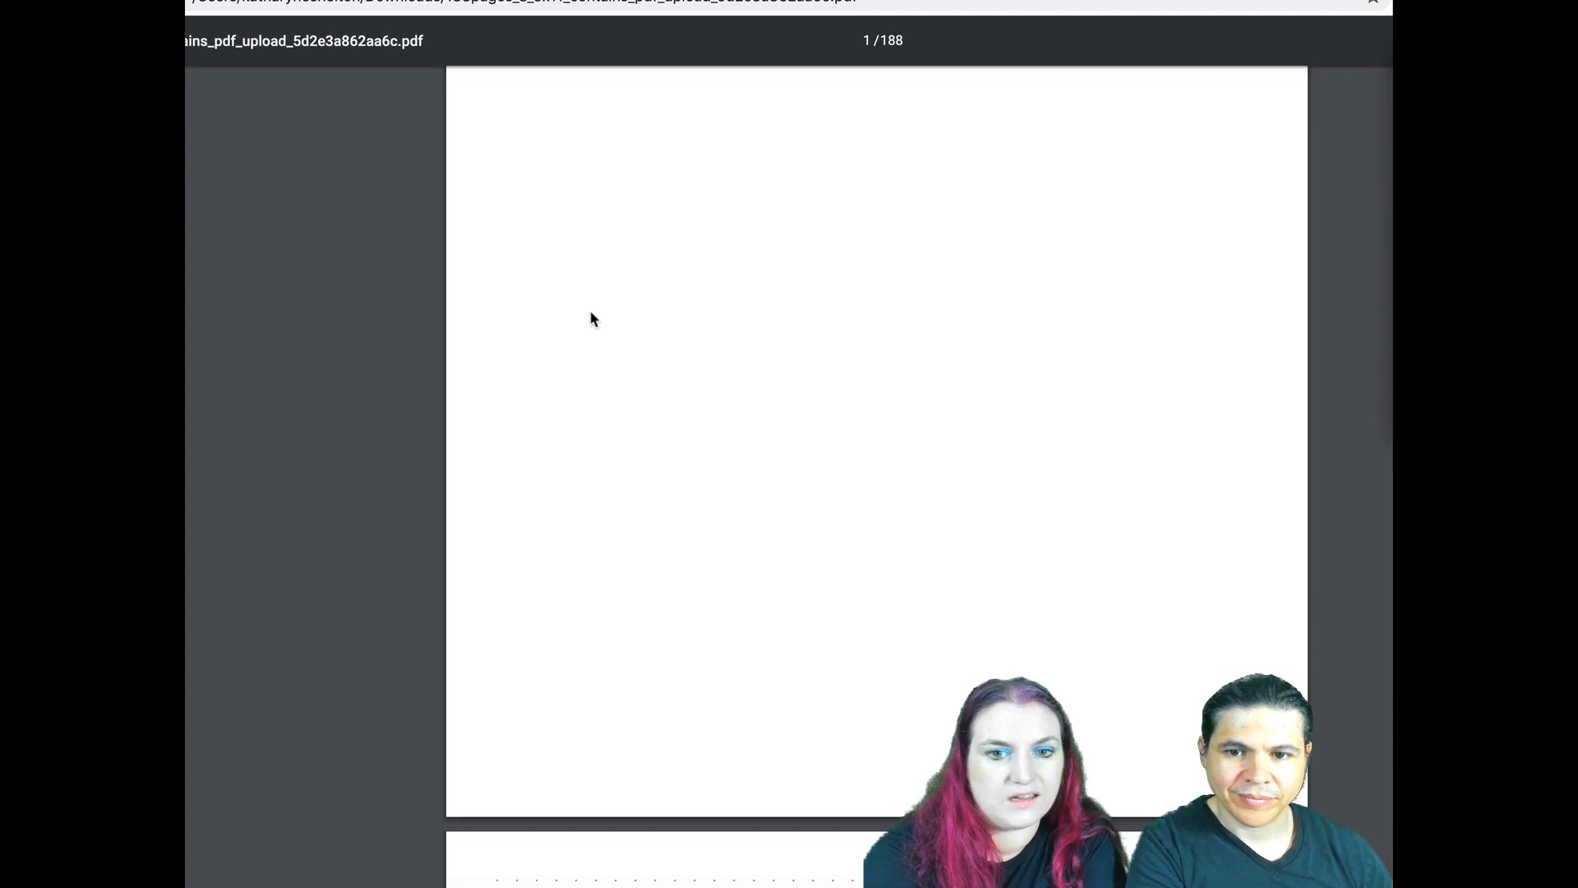
{"action": "scroll", "coordinate": [592, 319], "scroll_direction": "down", "scroll_amount": 5}
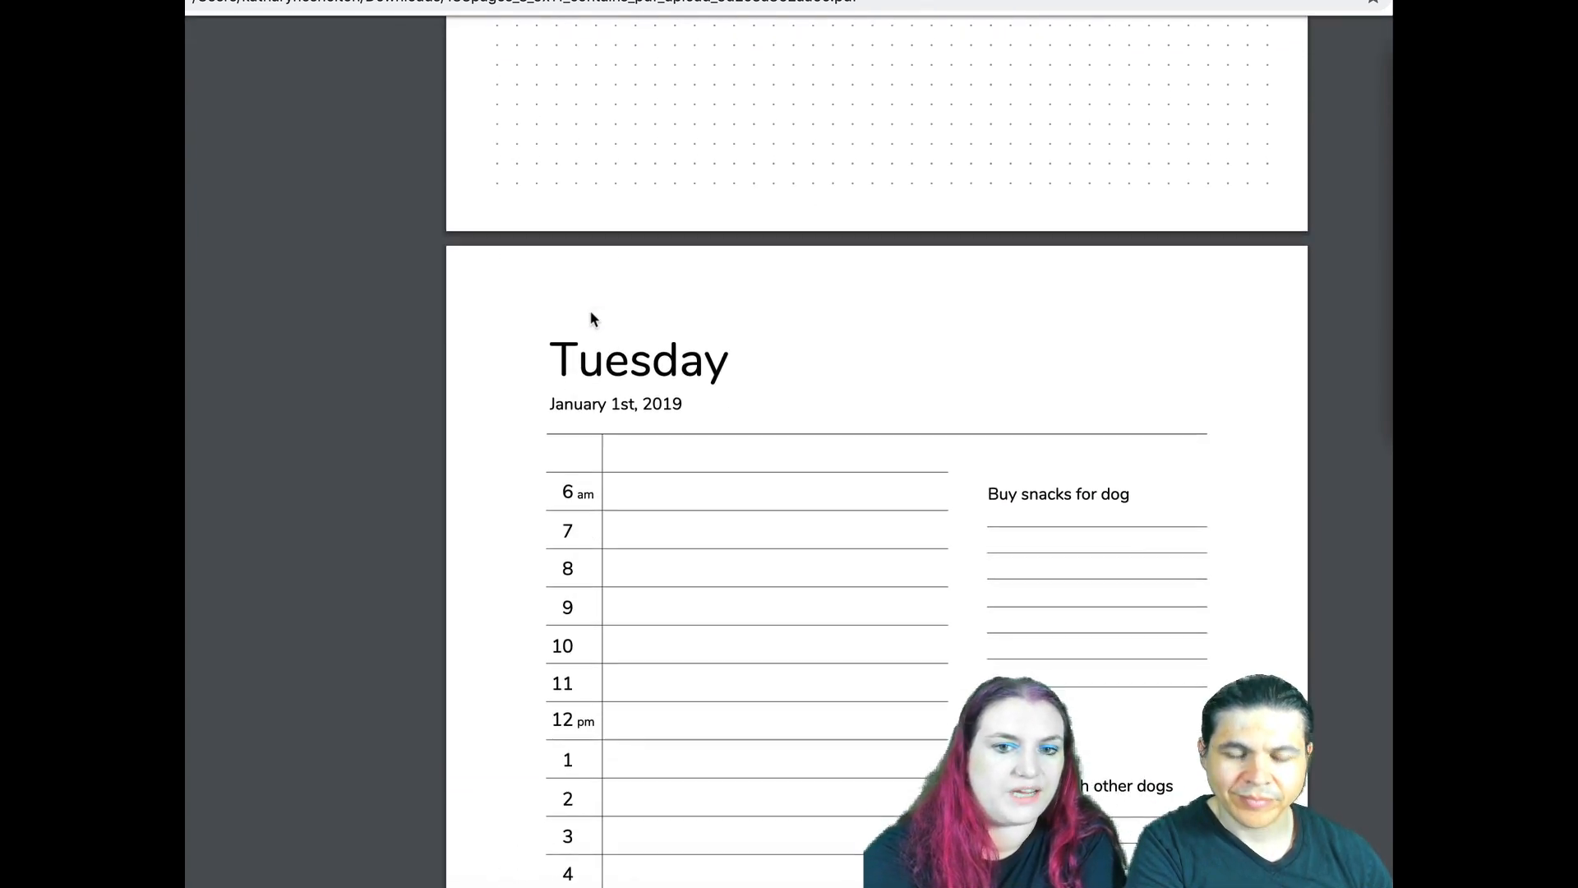
{"action": "scroll", "coordinate": [592, 319], "scroll_direction": "down", "scroll_amount": 3}
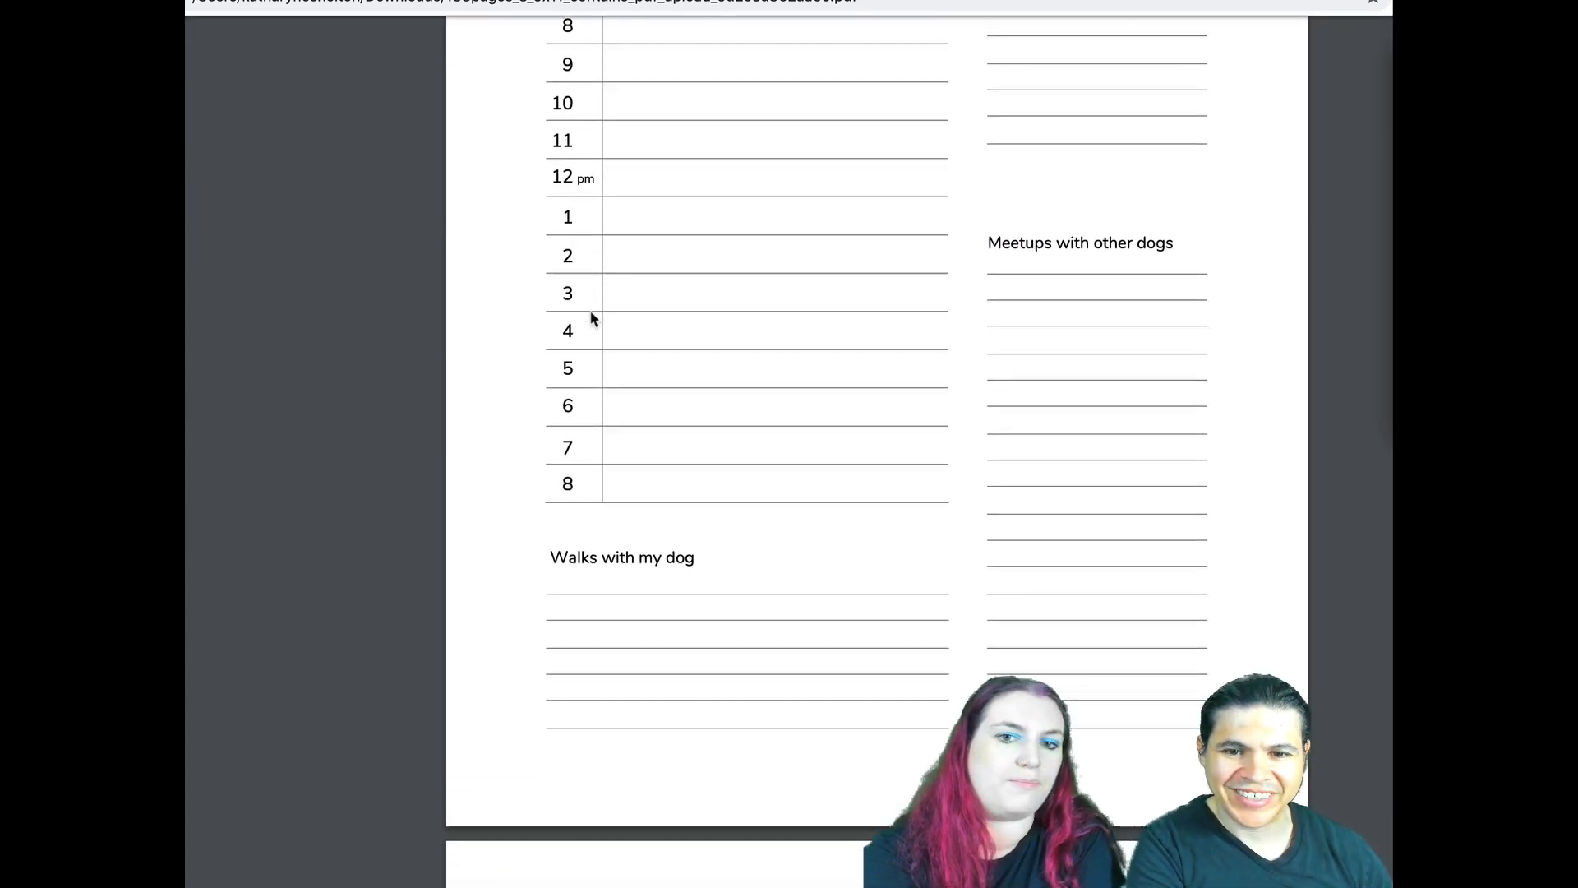
{"action": "scroll", "coordinate": [592, 319], "scroll_direction": "up", "scroll_amount": 6}
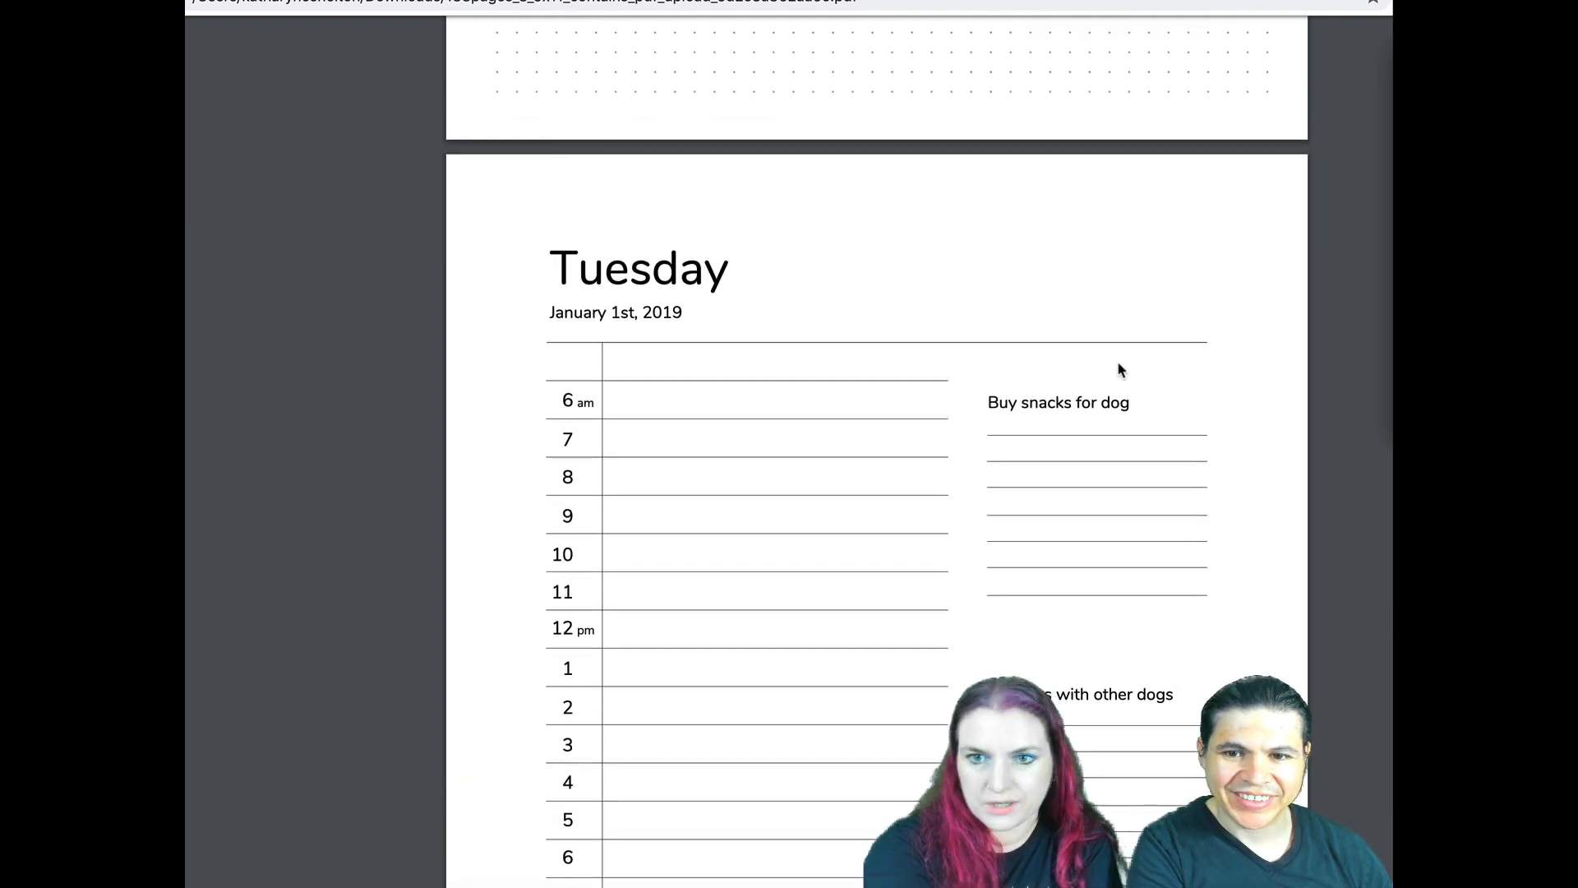
{"action": "scroll", "coordinate": [1159, 484], "scroll_direction": "down", "scroll_amount": 3}
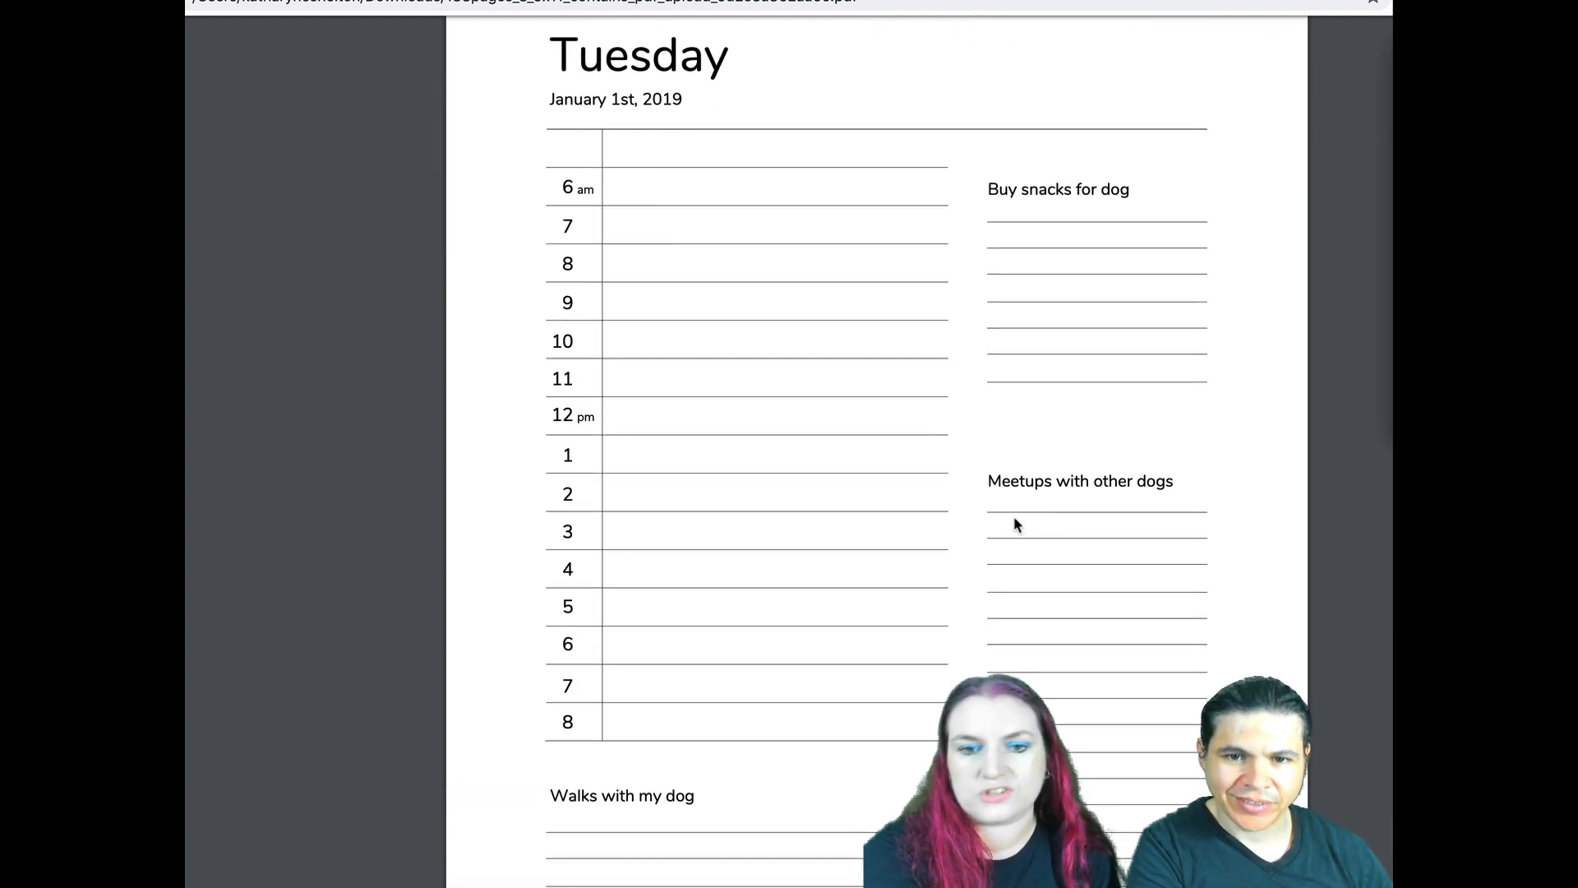
{"action": "scroll", "coordinate": [814, 436], "scroll_direction": "down", "scroll_amount": 15}
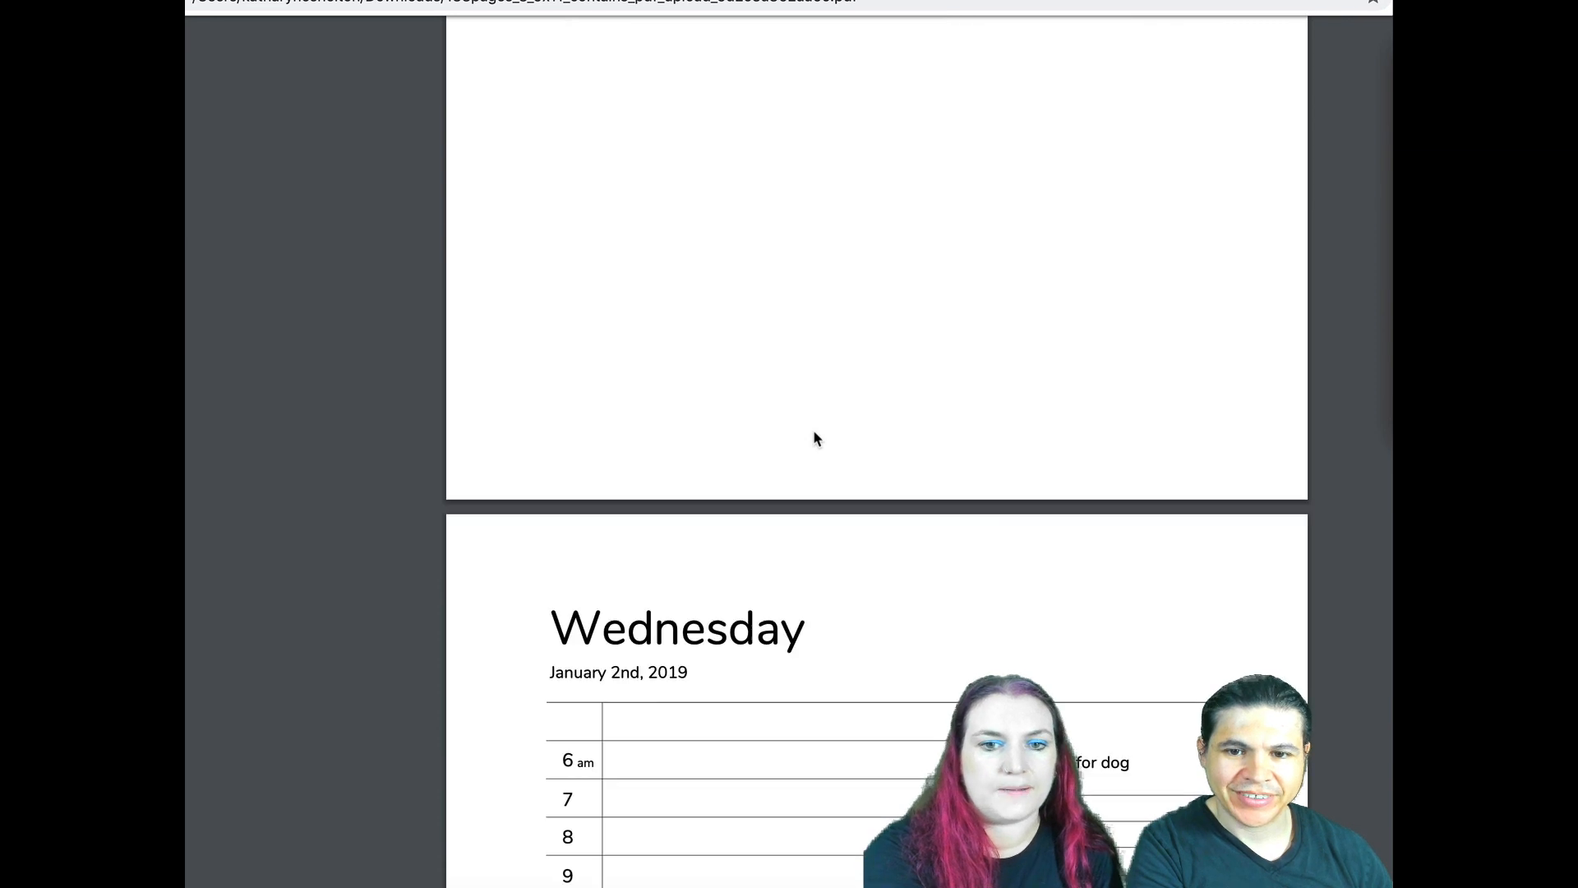
{"action": "scroll", "coordinate": [816, 438], "scroll_direction": "down", "scroll_amount": 20}
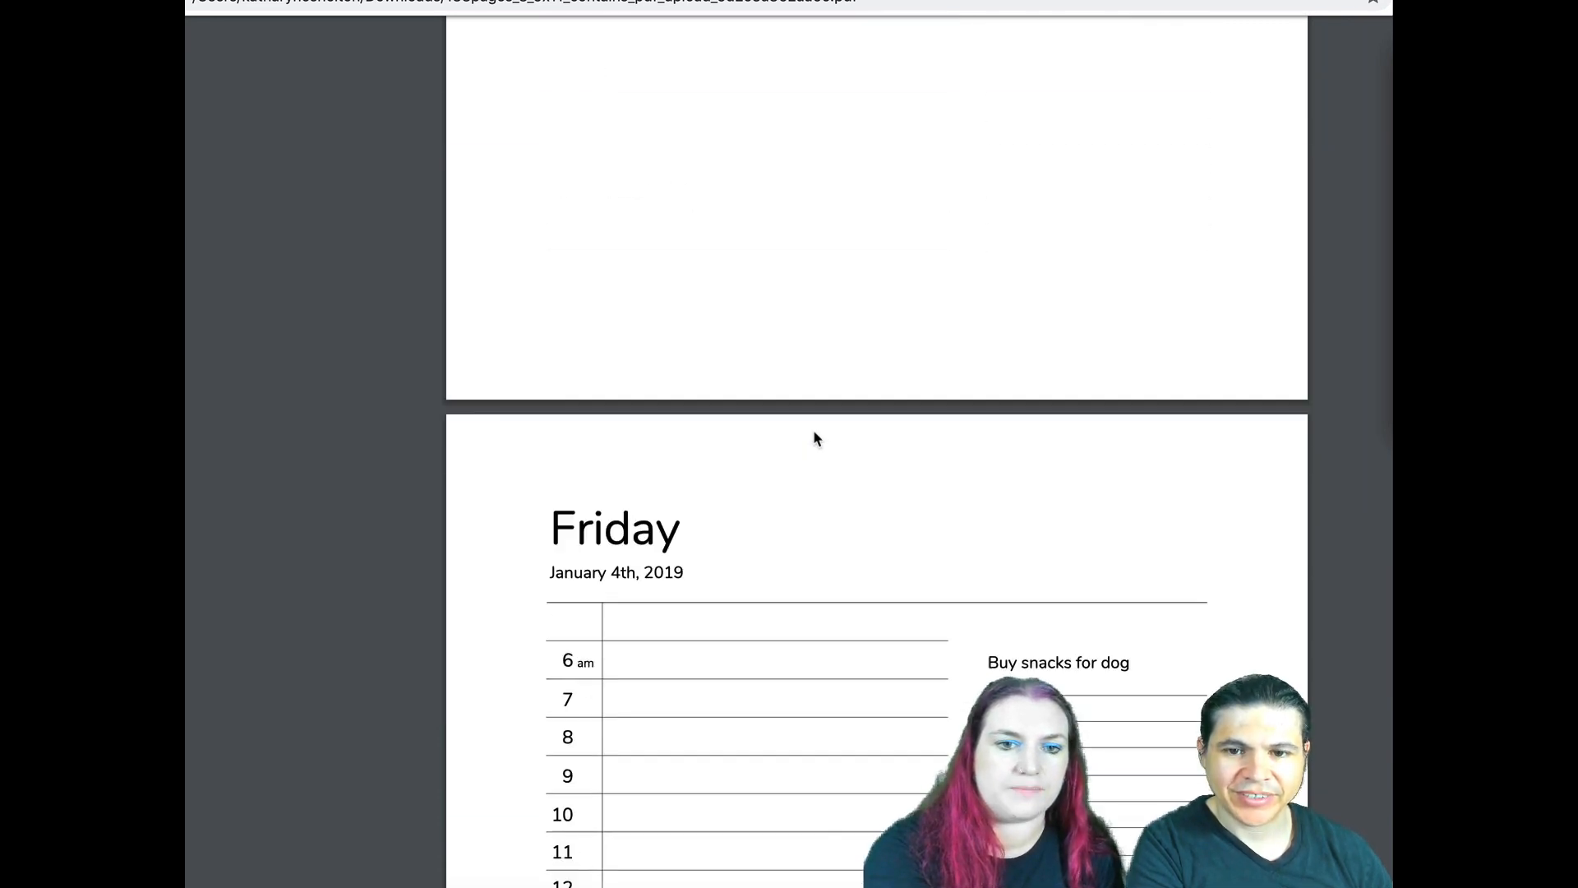
{"action": "scroll", "coordinate": [814, 436], "scroll_direction": "down", "scroll_amount": 16}
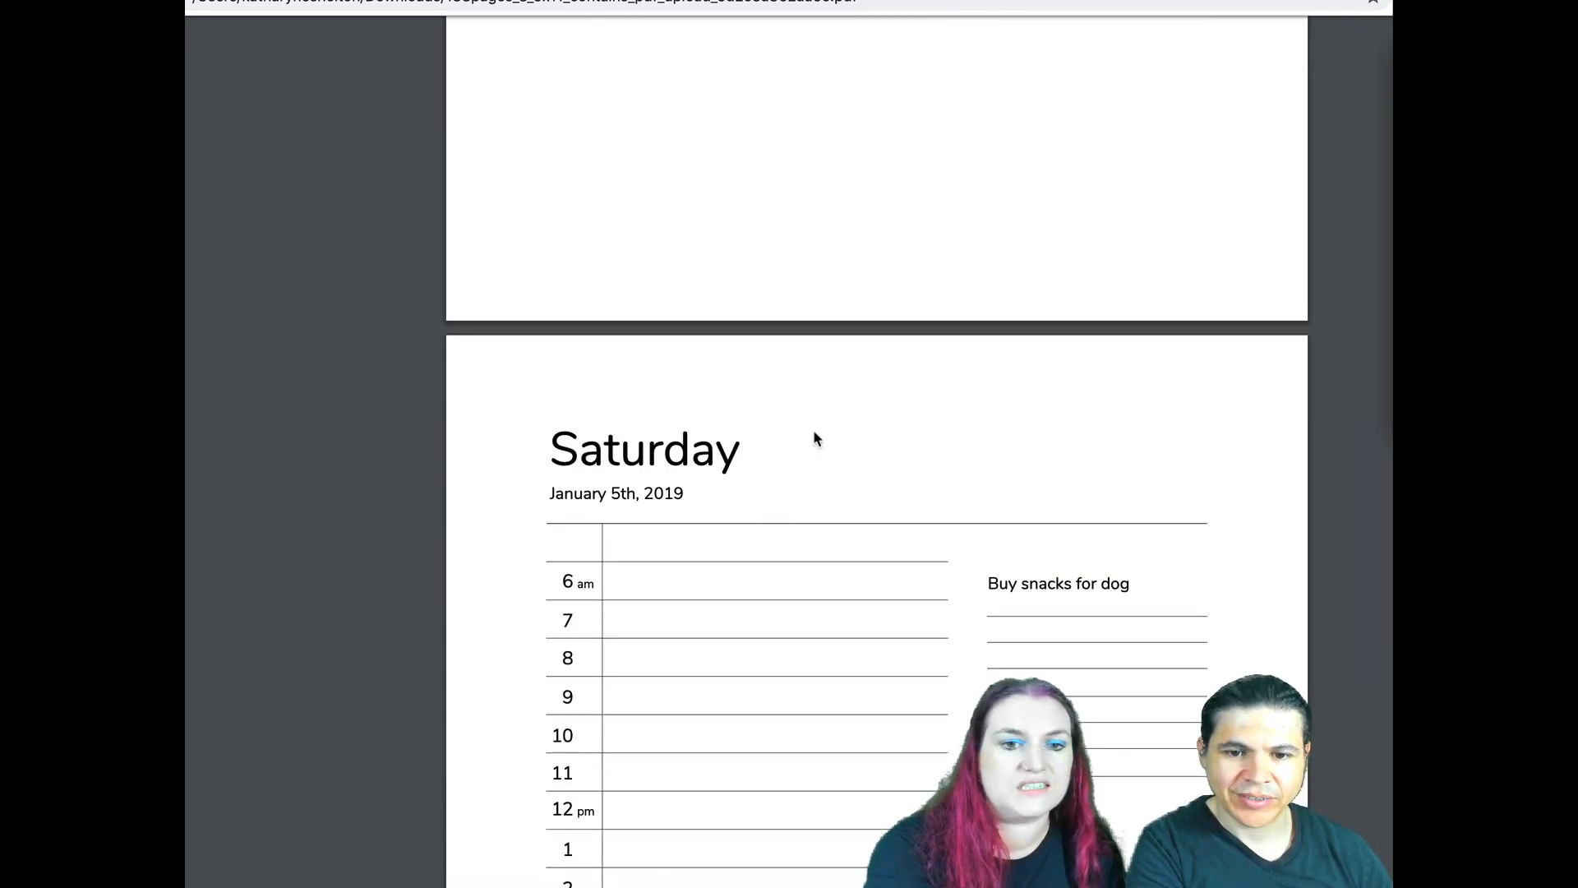
{"action": "scroll", "coordinate": [814, 436], "scroll_direction": "down", "scroll_amount": 20}
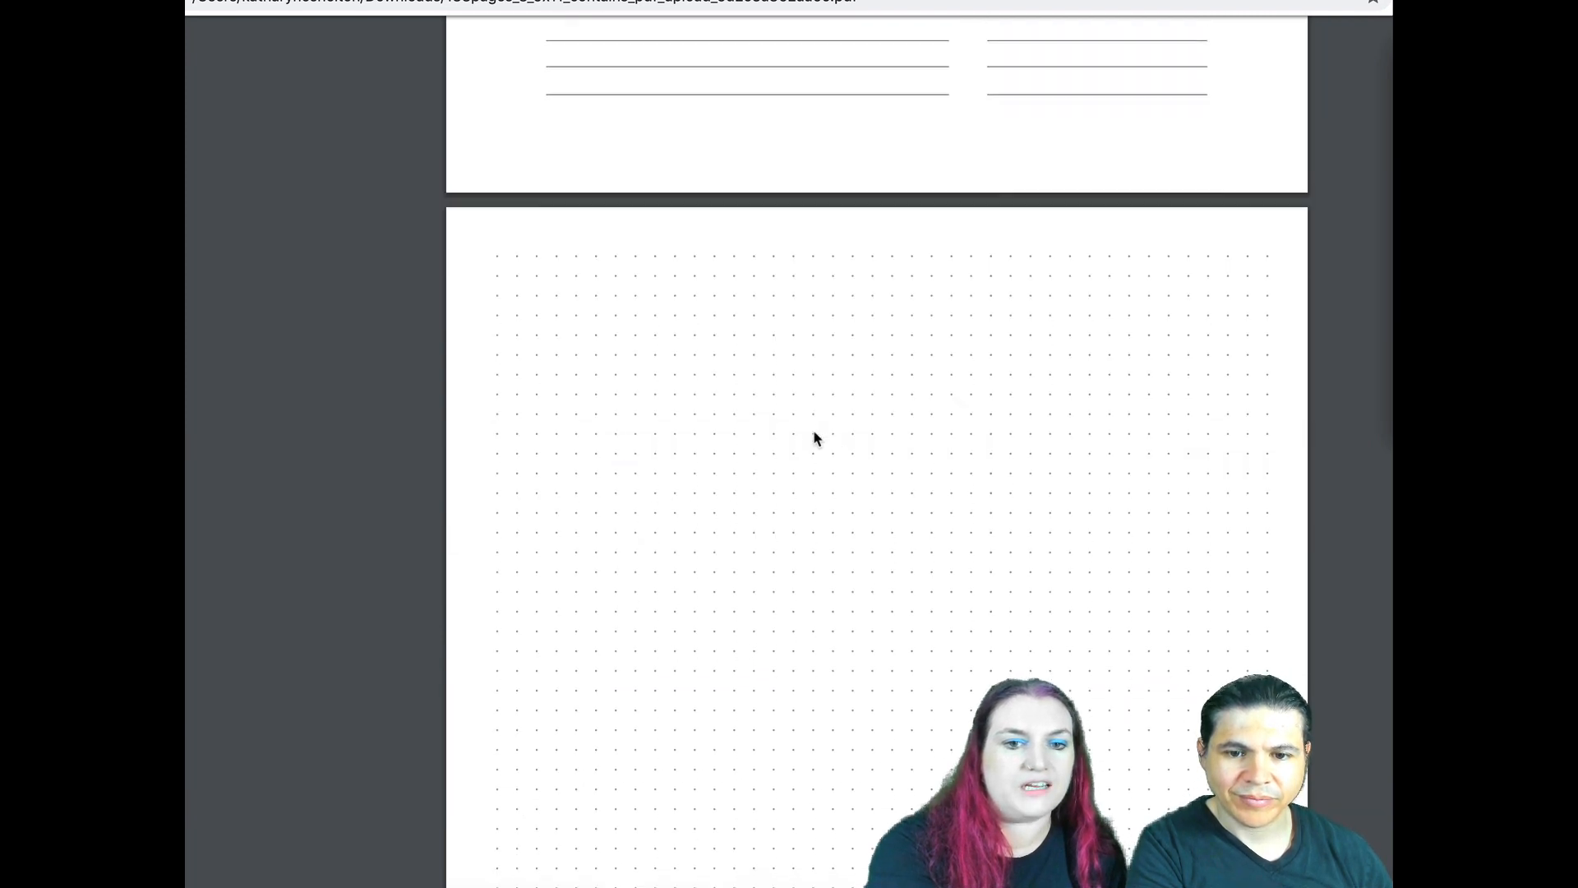
{"action": "scroll", "coordinate": [814, 438], "scroll_direction": "down", "scroll_amount": 18}
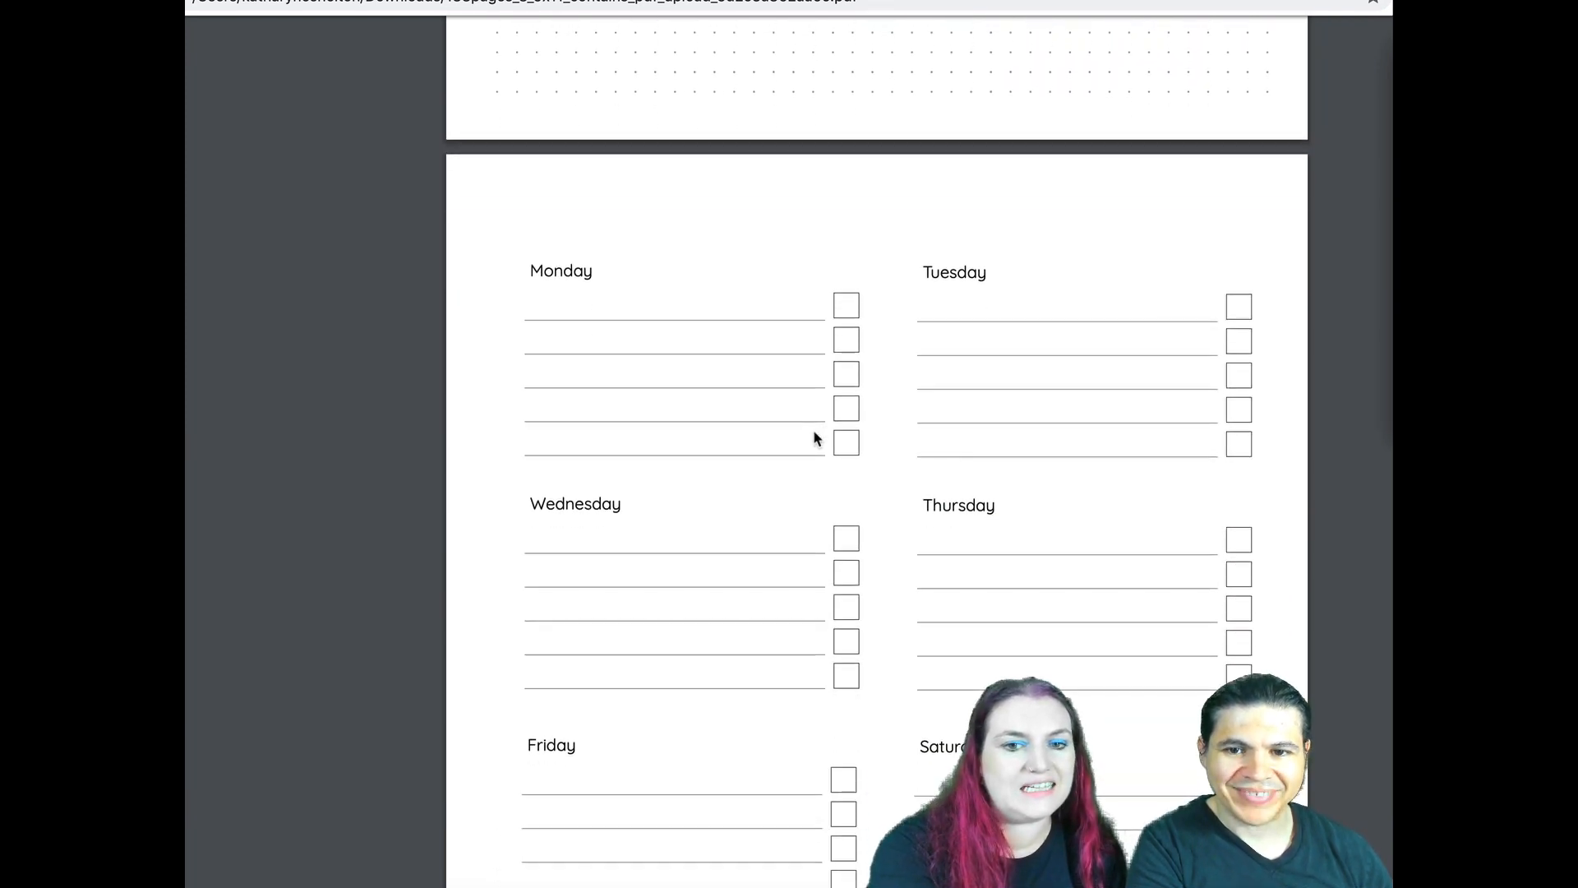
{"action": "scroll", "coordinate": [681, 439], "scroll_direction": "down", "scroll_amount": 1}
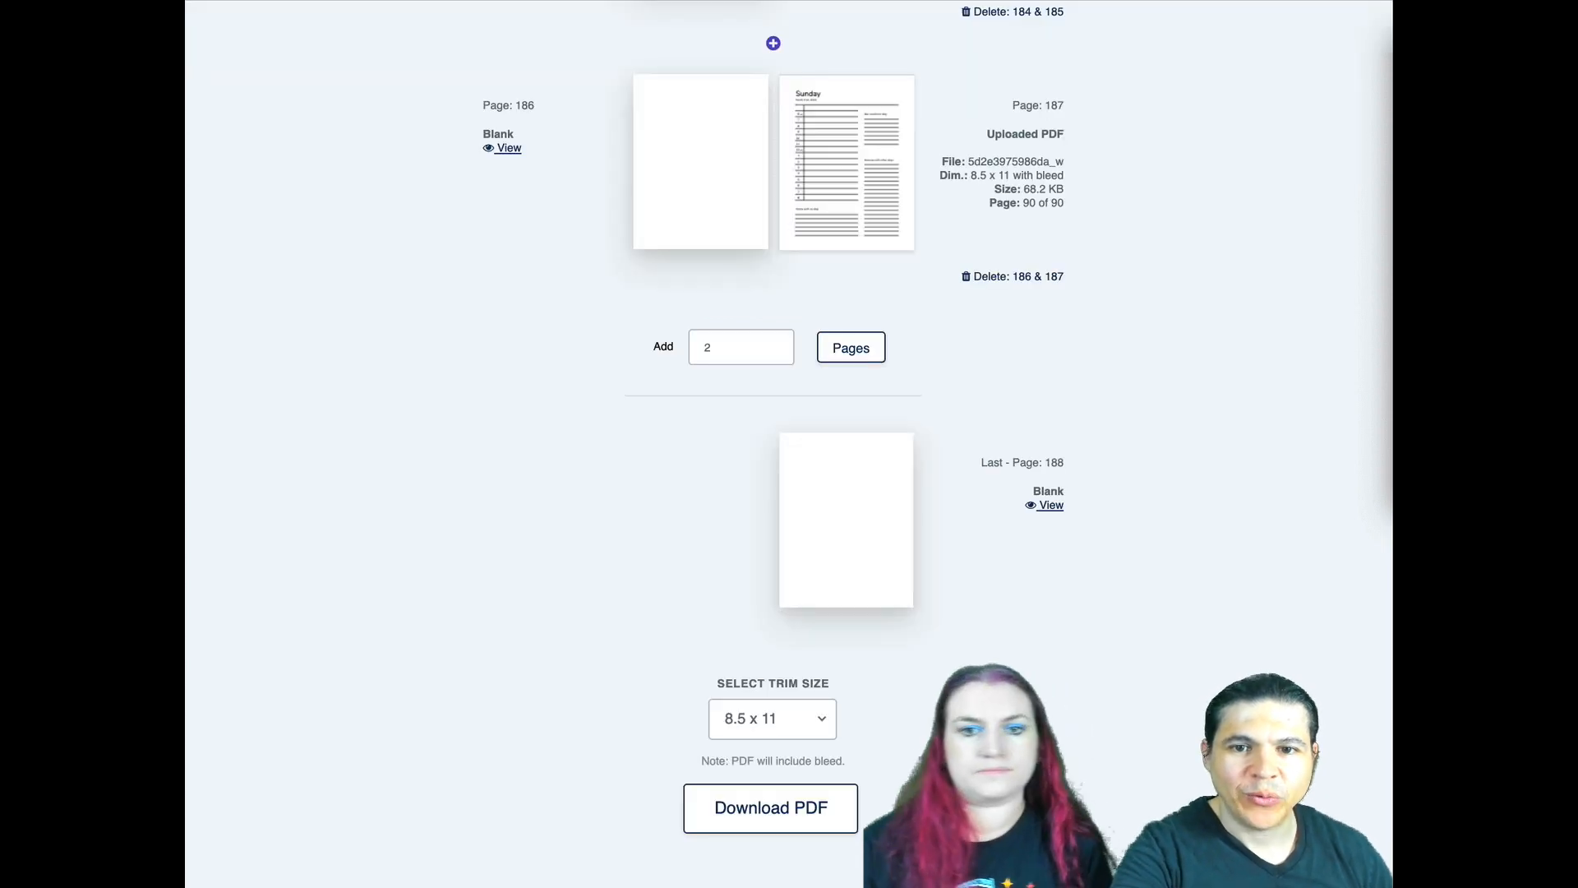
- Restart the builder with an empty book and set page 3 to Story Paper
{"action": "scroll", "coordinate": [243, 531], "scroll_direction": "up", "scroll_amount": 15}
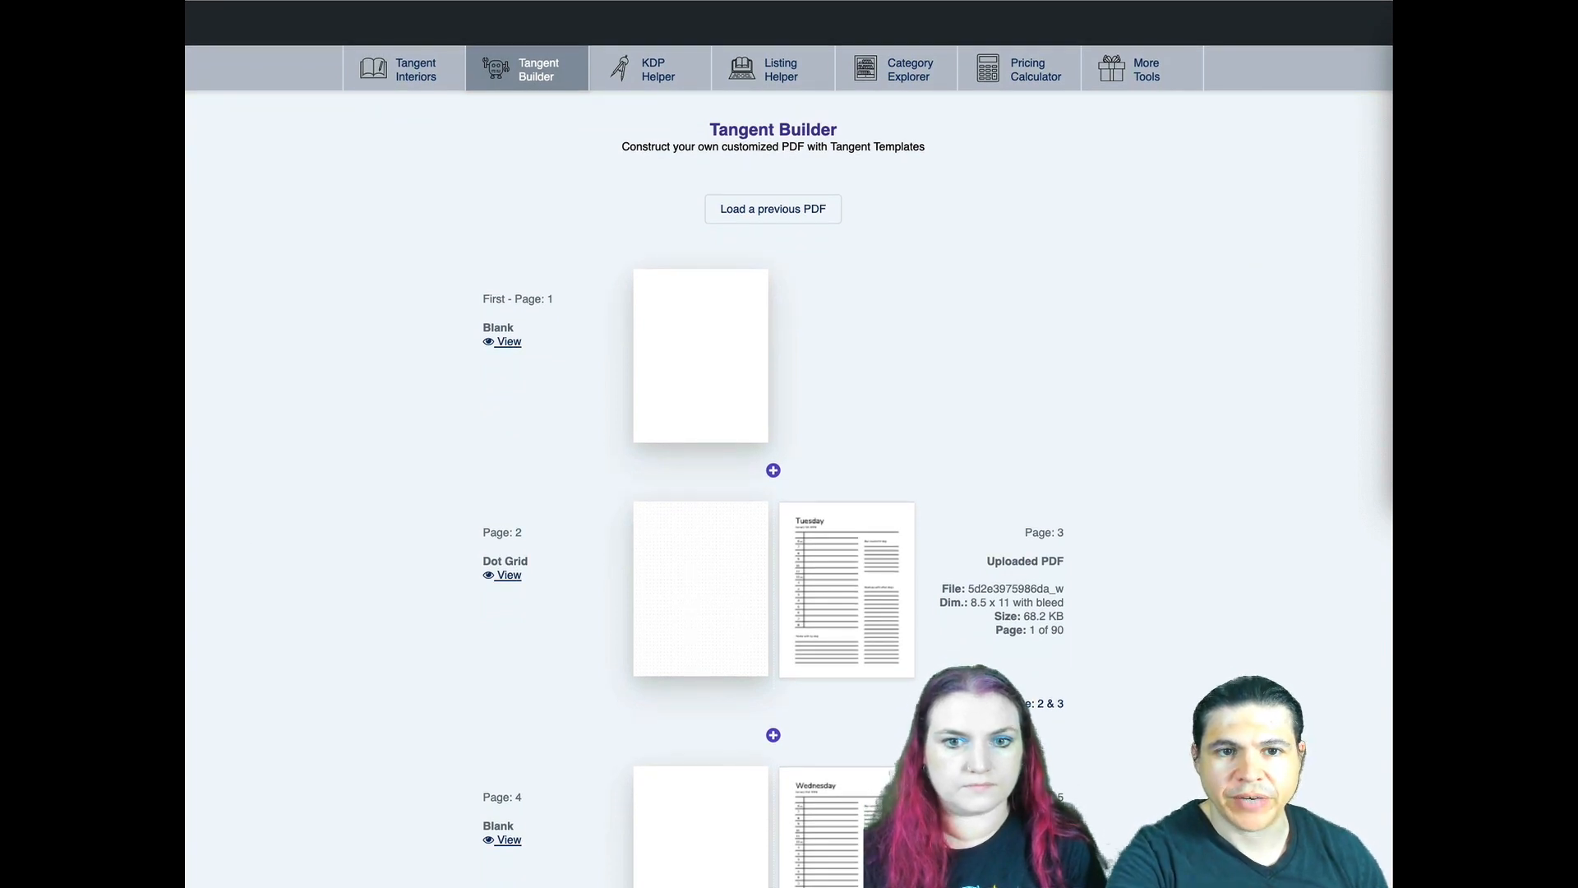
{"action": "key", "text": "super+r"}
{"action": "left_click", "coordinate": [664, 571]}
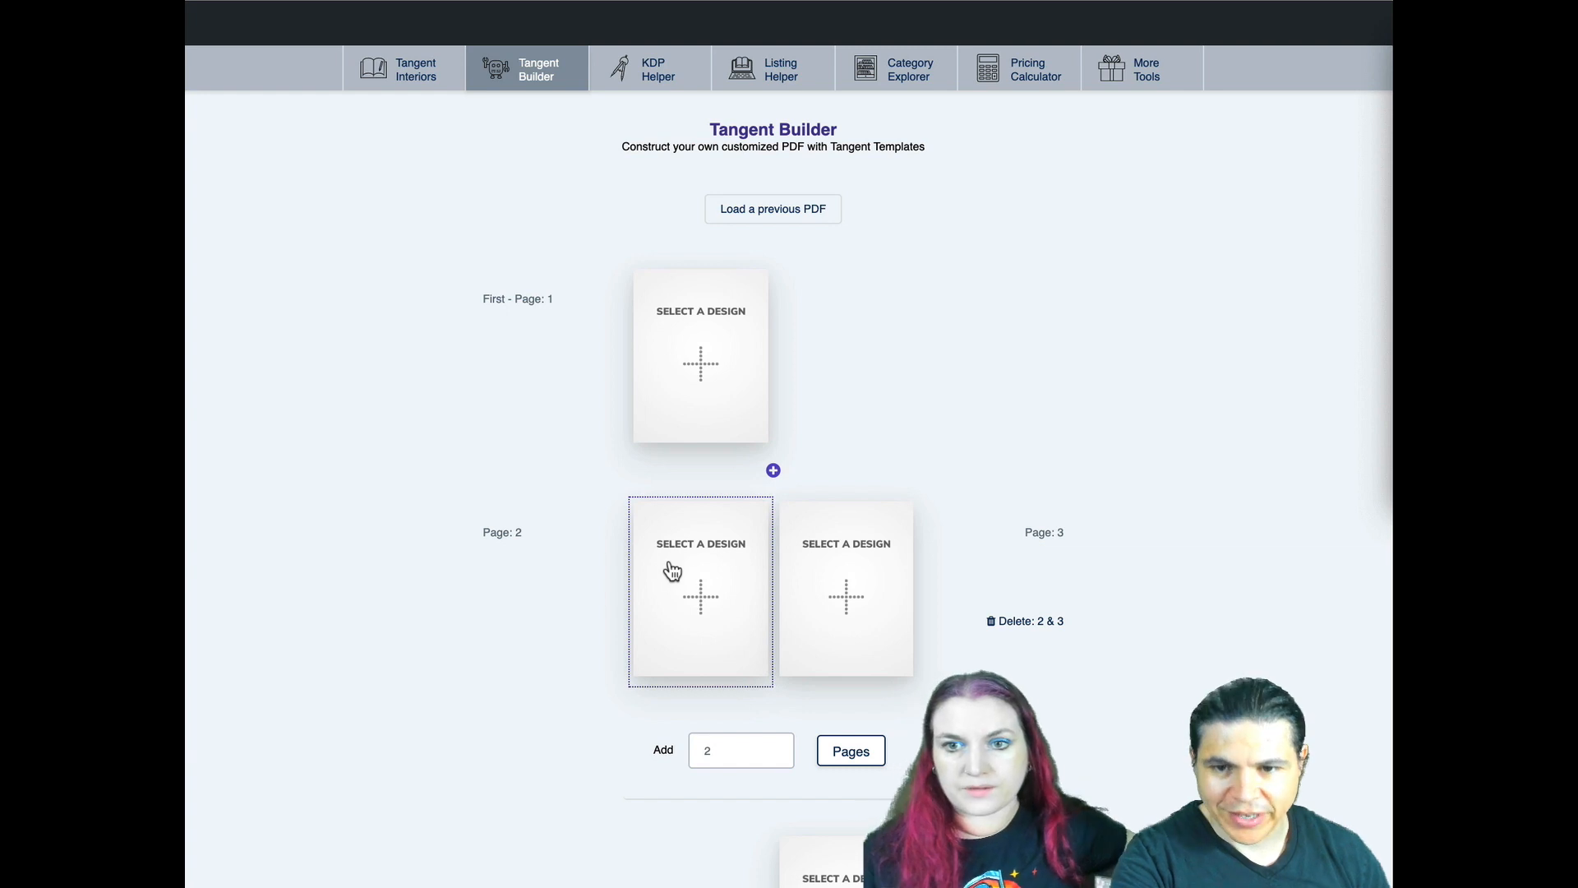
{"action": "left_click", "coordinate": [853, 600]}
{"action": "scroll", "coordinate": [849, 422], "scroll_direction": "down", "scroll_amount": 6}
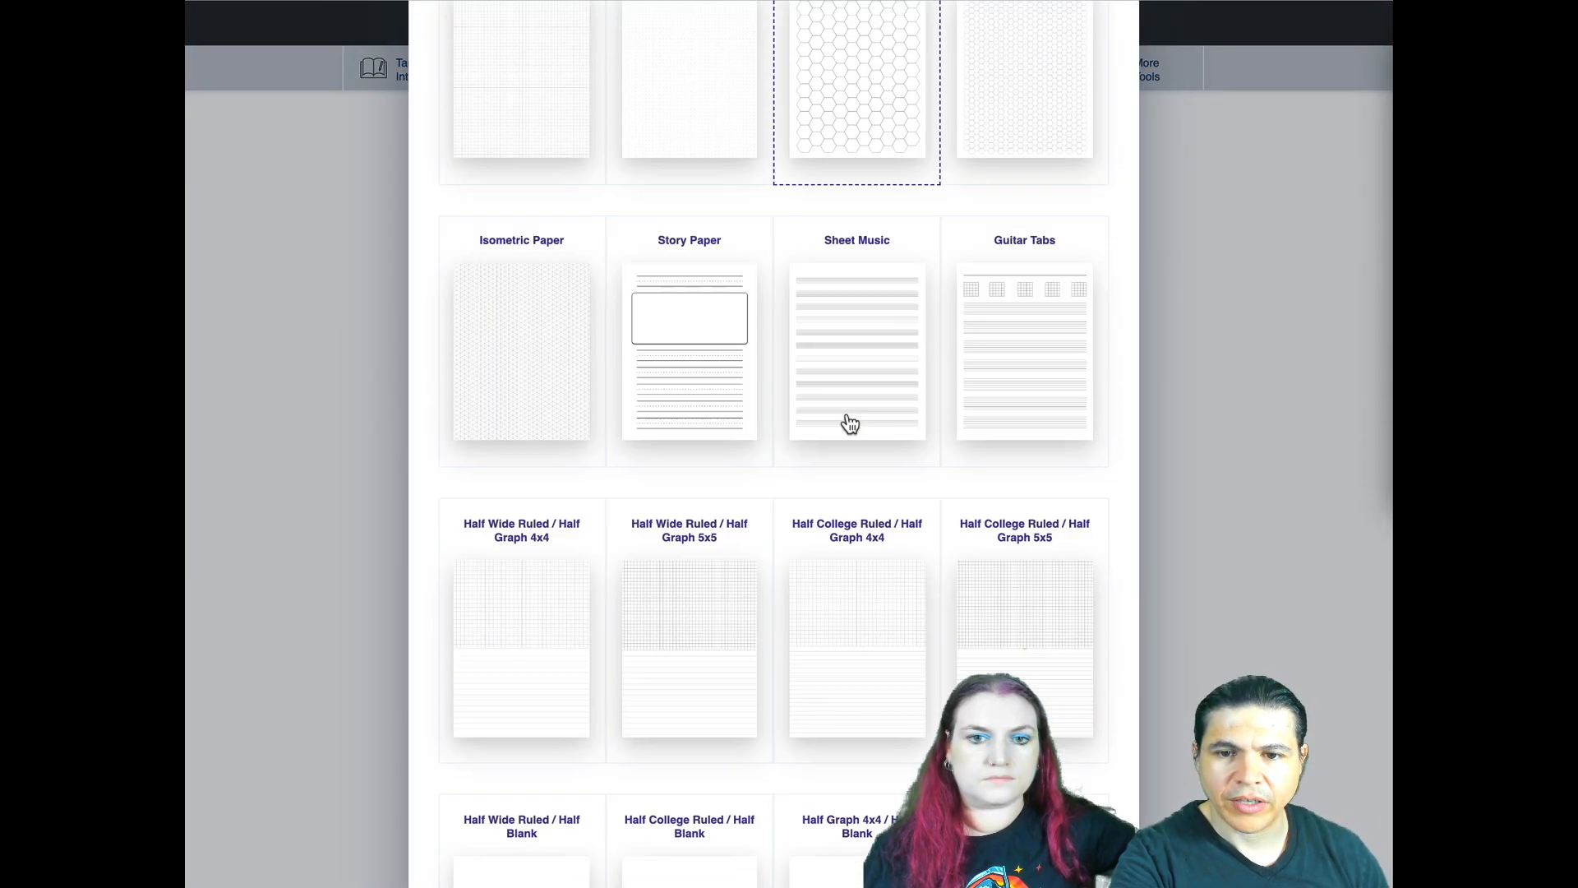
{"action": "left_click", "coordinate": [677, 317]}
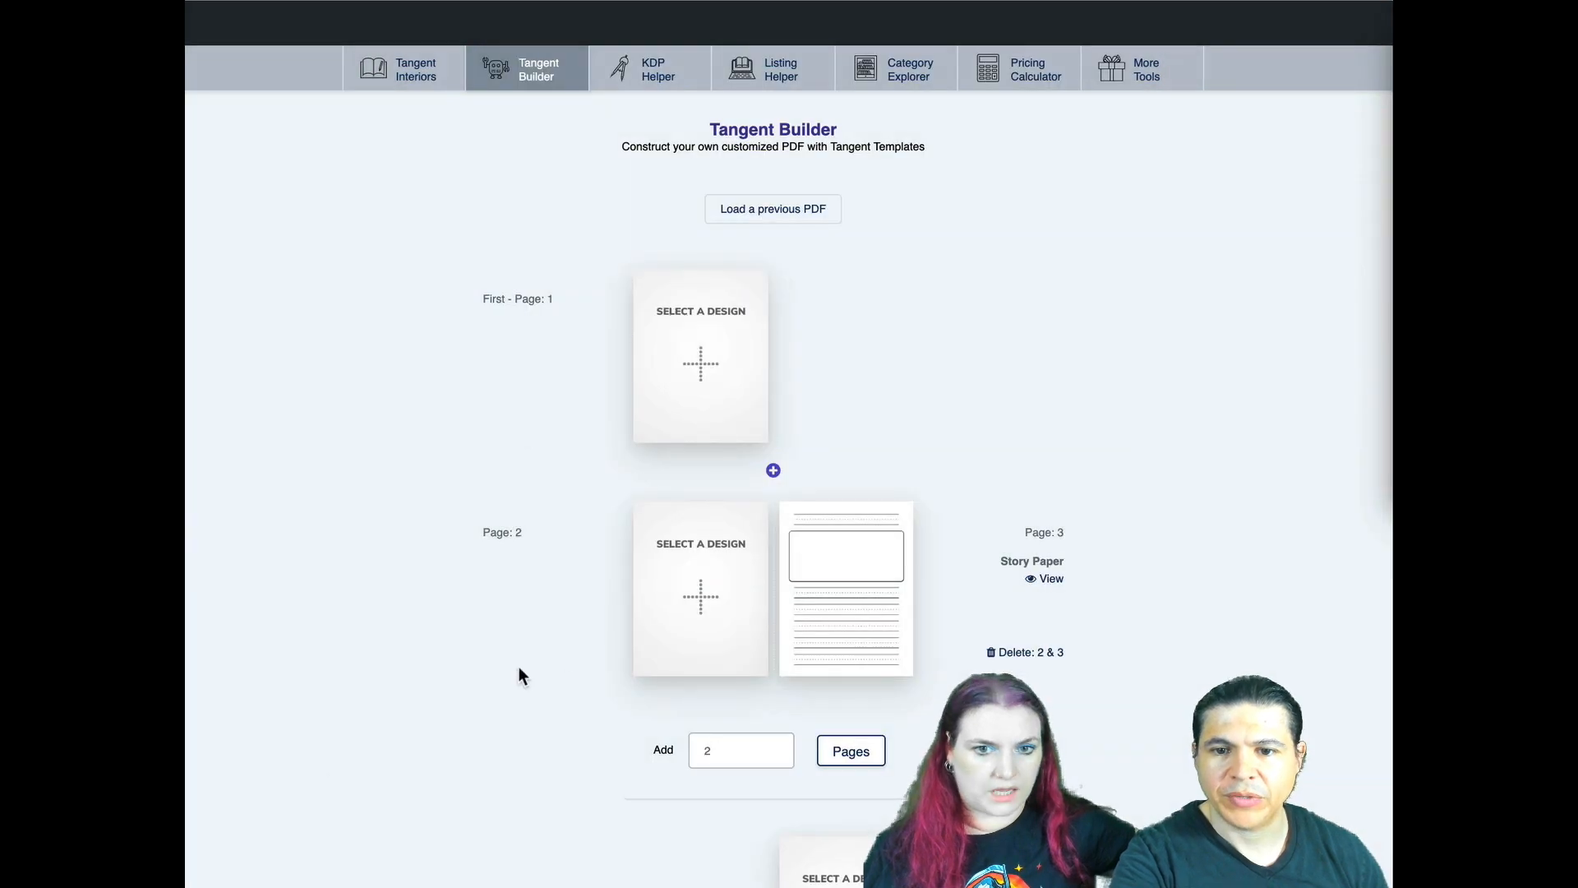
- Upload 5d2e3975986da_with_bleed.pdf for page 2 and import all its pages with the Left Side Only option
{"action": "left_click", "coordinate": [653, 626]}
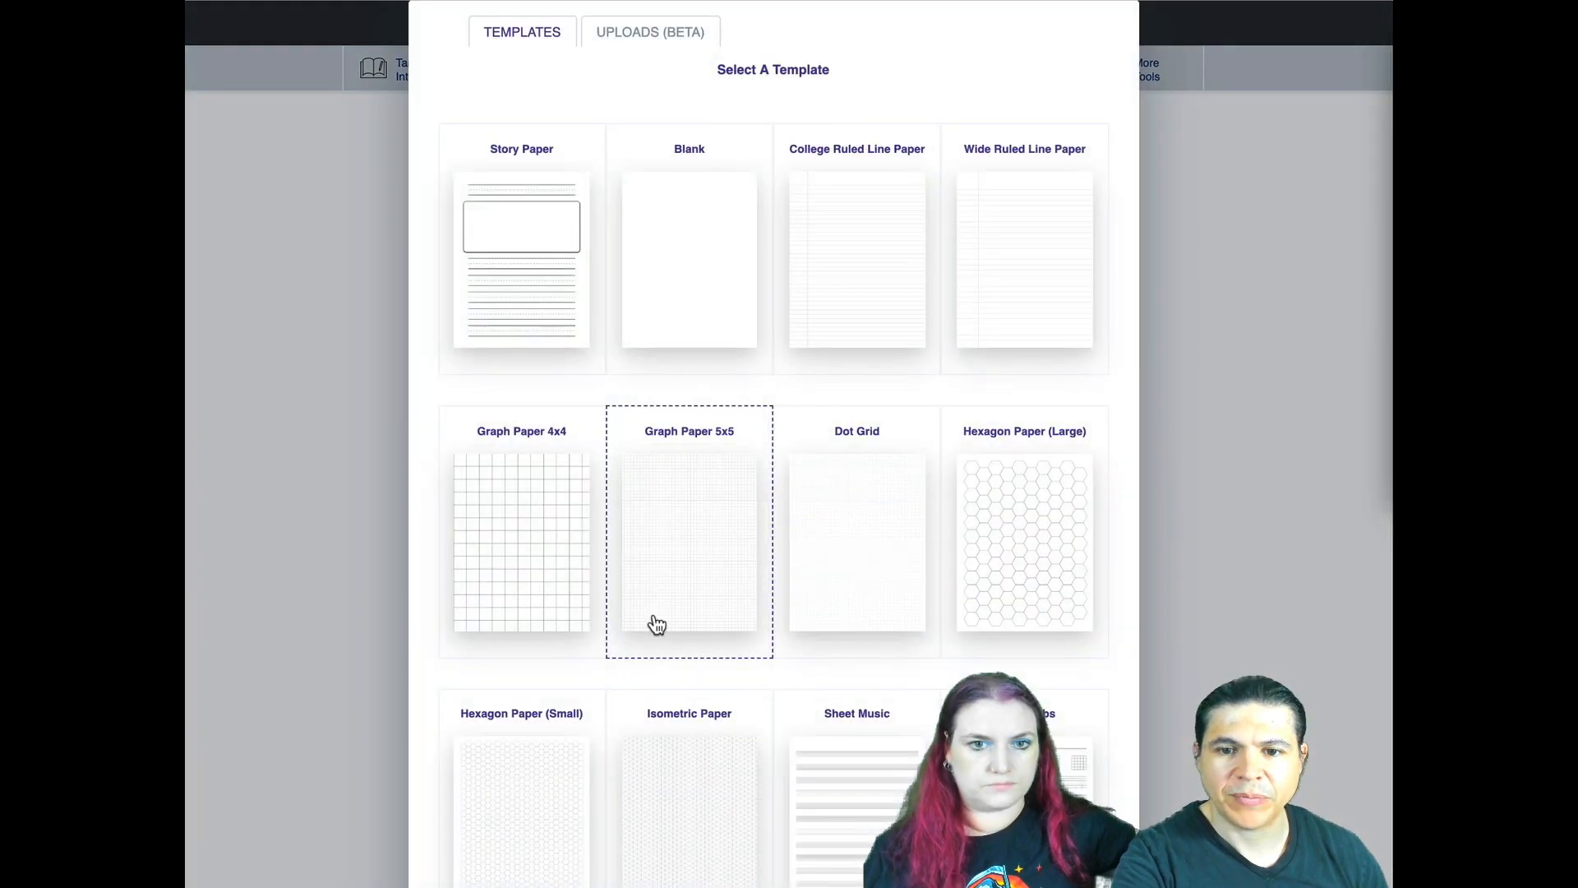
{"action": "left_click", "coordinate": [657, 37]}
{"action": "left_click", "coordinate": [764, 185]}
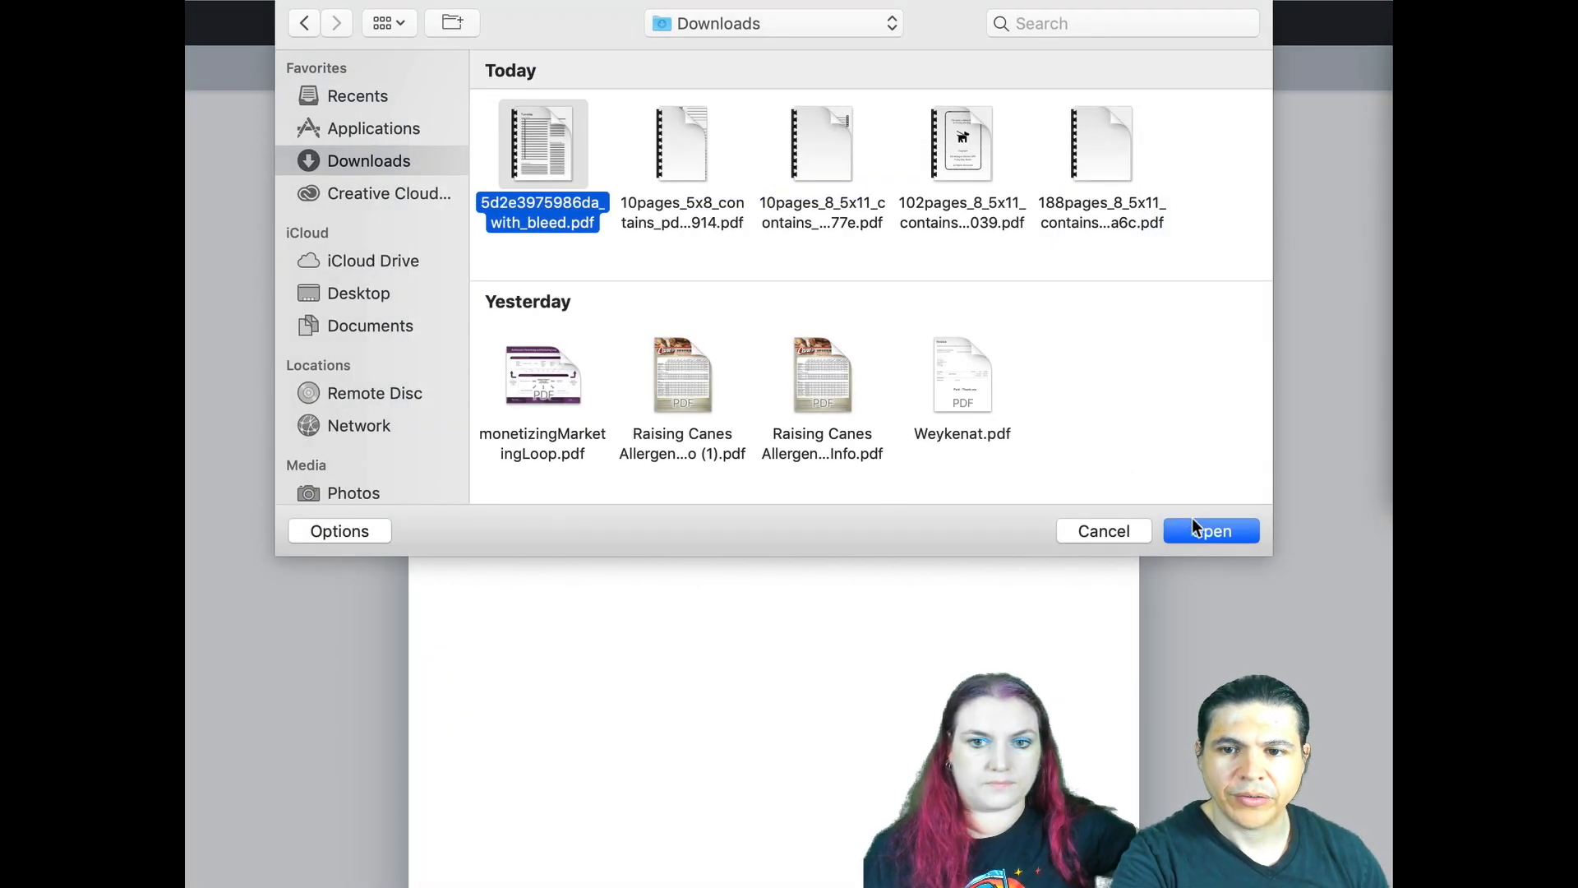
{"action": "left_click", "coordinate": [1194, 528]}
{"action": "scroll", "coordinate": [612, 353], "scroll_direction": "down", "scroll_amount": 1}
{"action": "scroll", "coordinate": [611, 353], "scroll_direction": "up", "scroll_amount": 1}
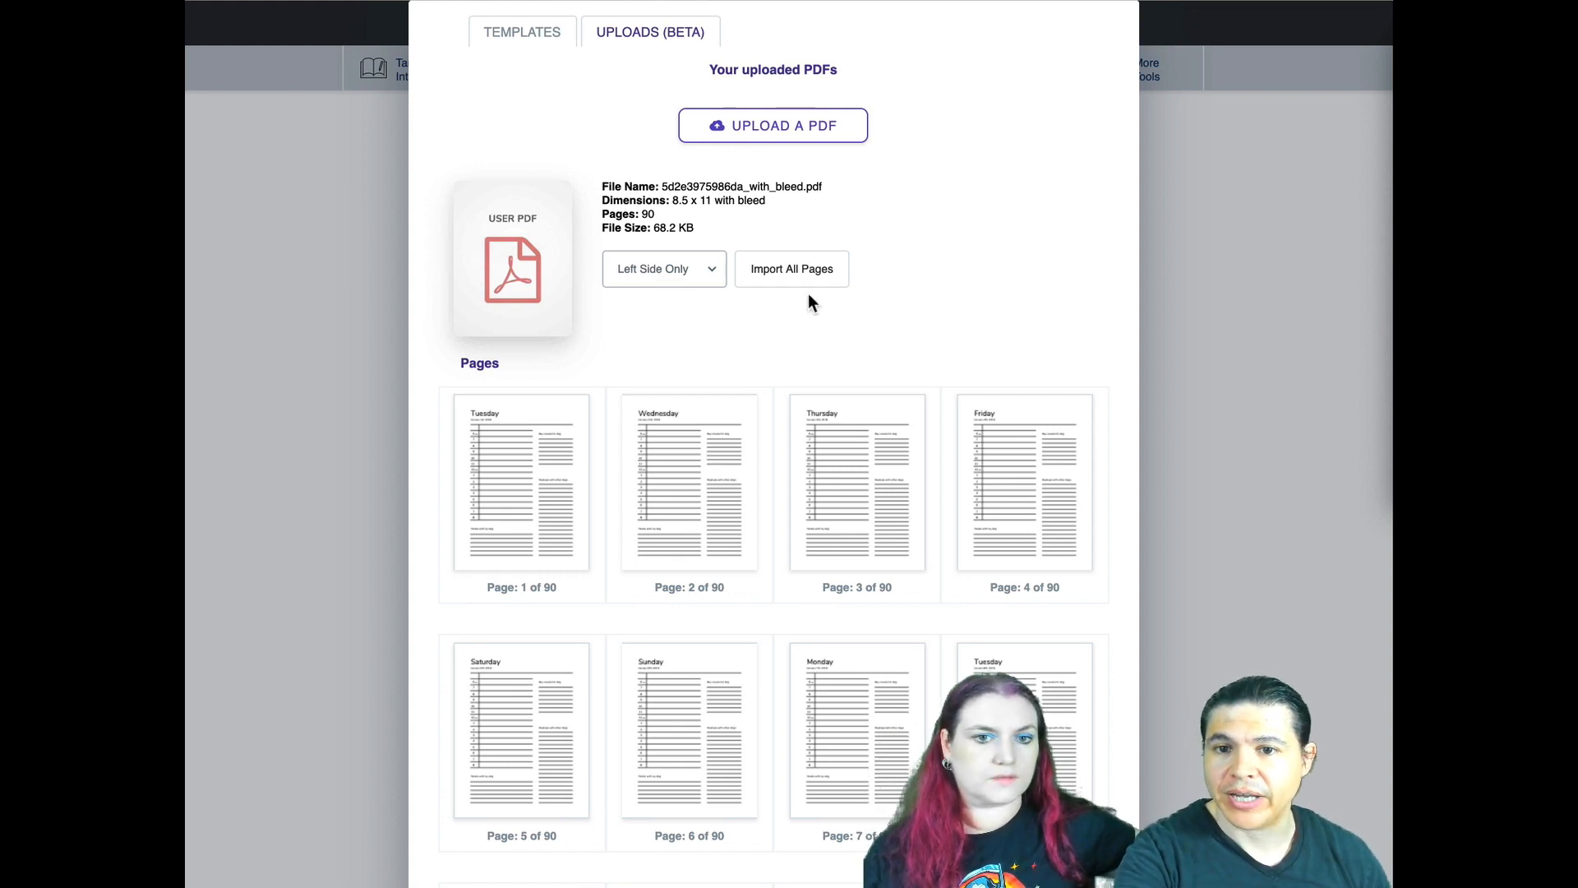
{"action": "left_click", "coordinate": [793, 271]}
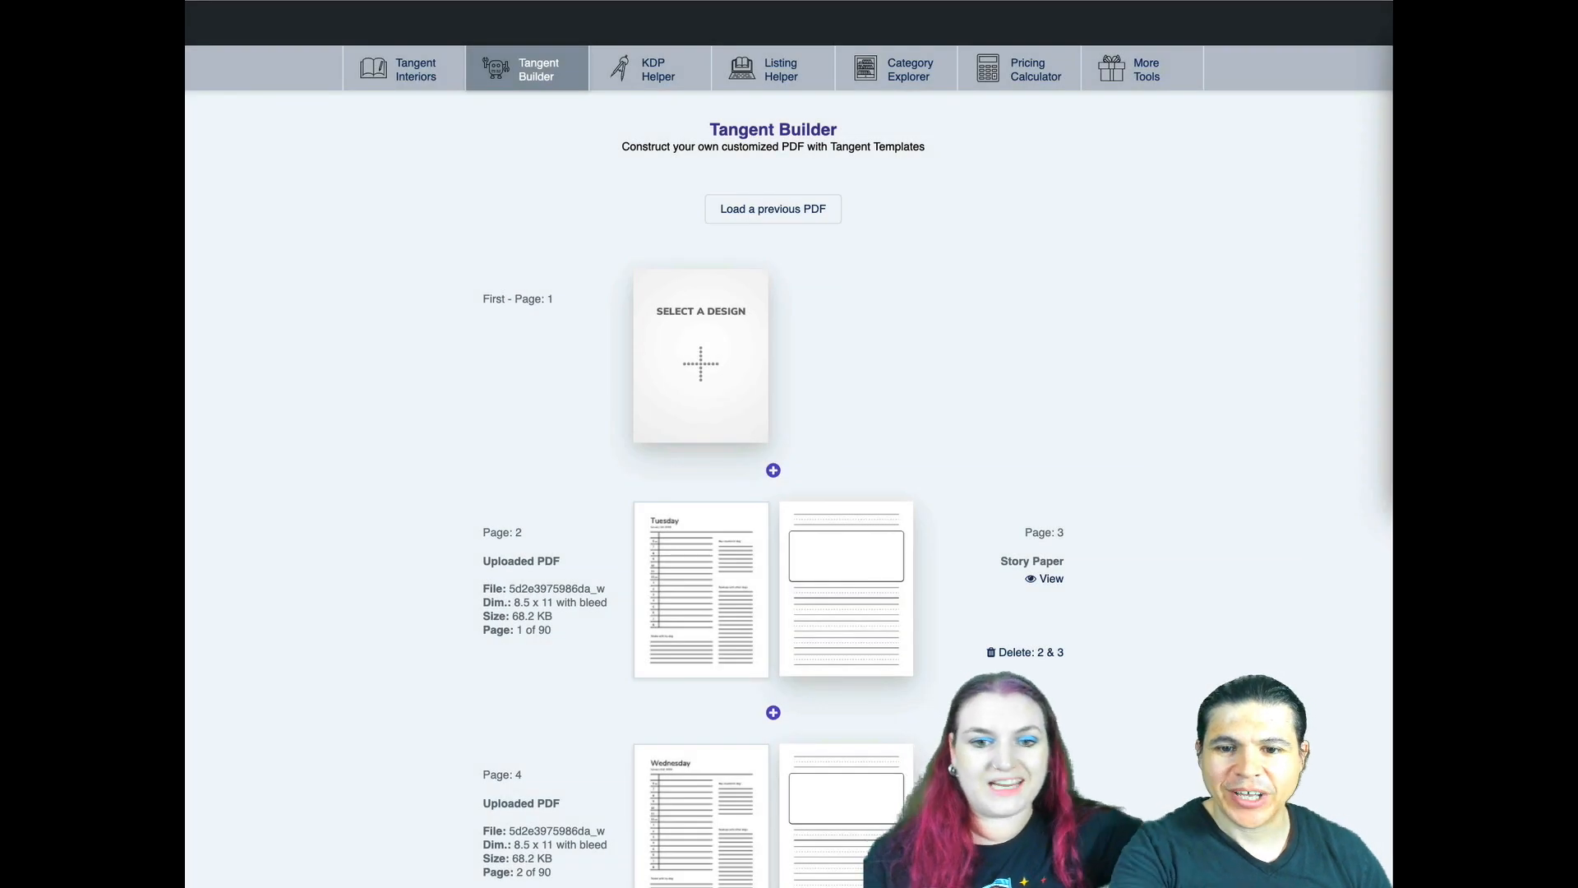
{"action": "scroll", "coordinate": [772, 444], "scroll_direction": "down", "scroll_amount": 20}
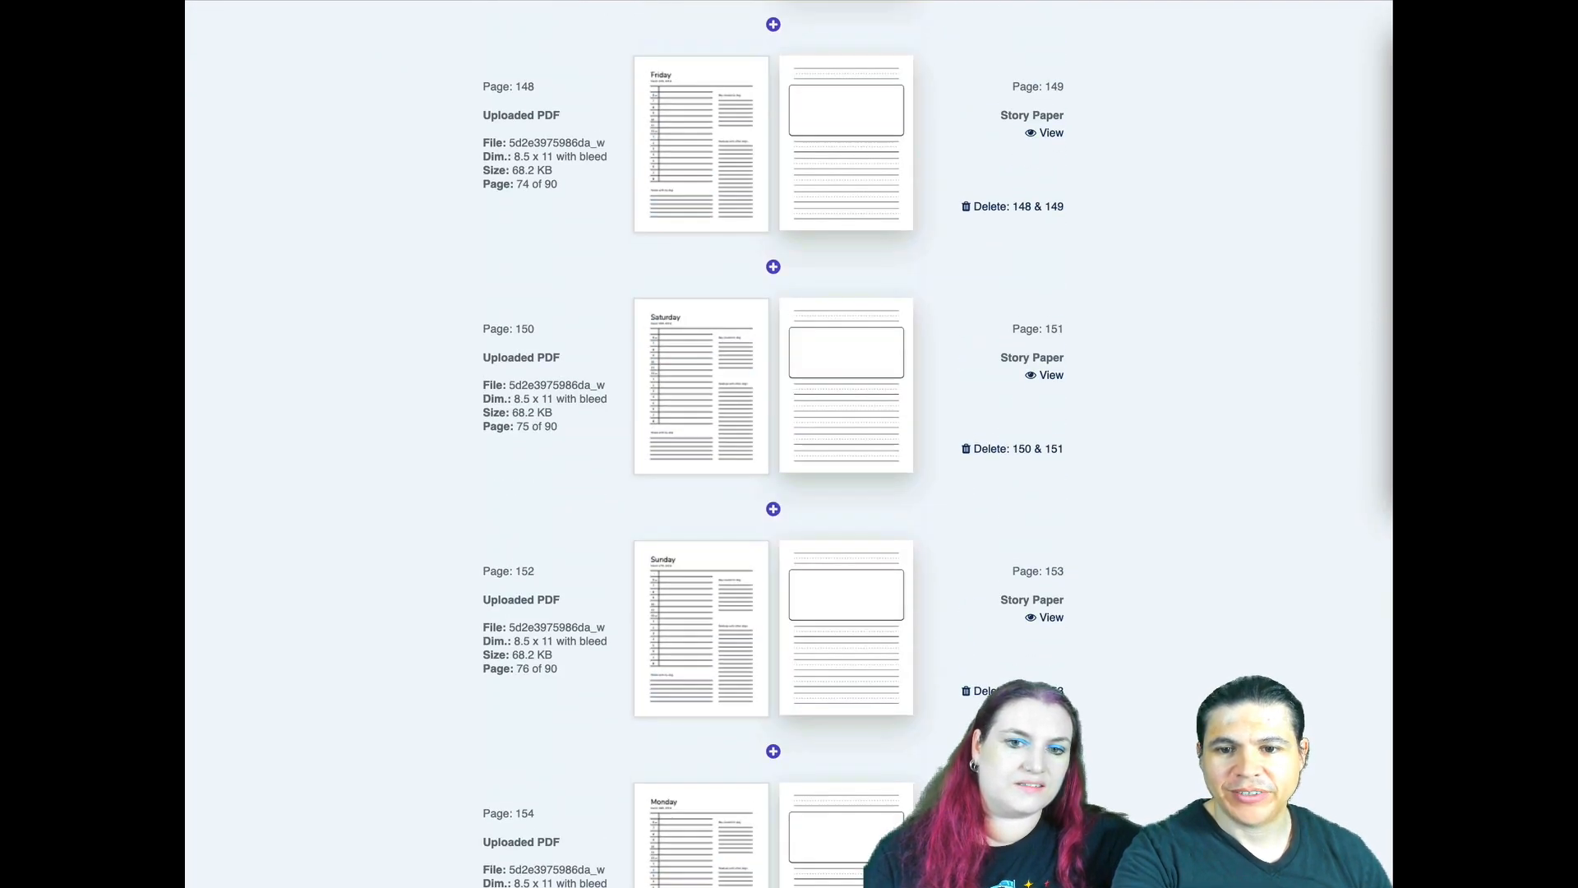
{"action": "scroll", "coordinate": [773, 444], "scroll_direction": "down", "scroll_amount": 20}
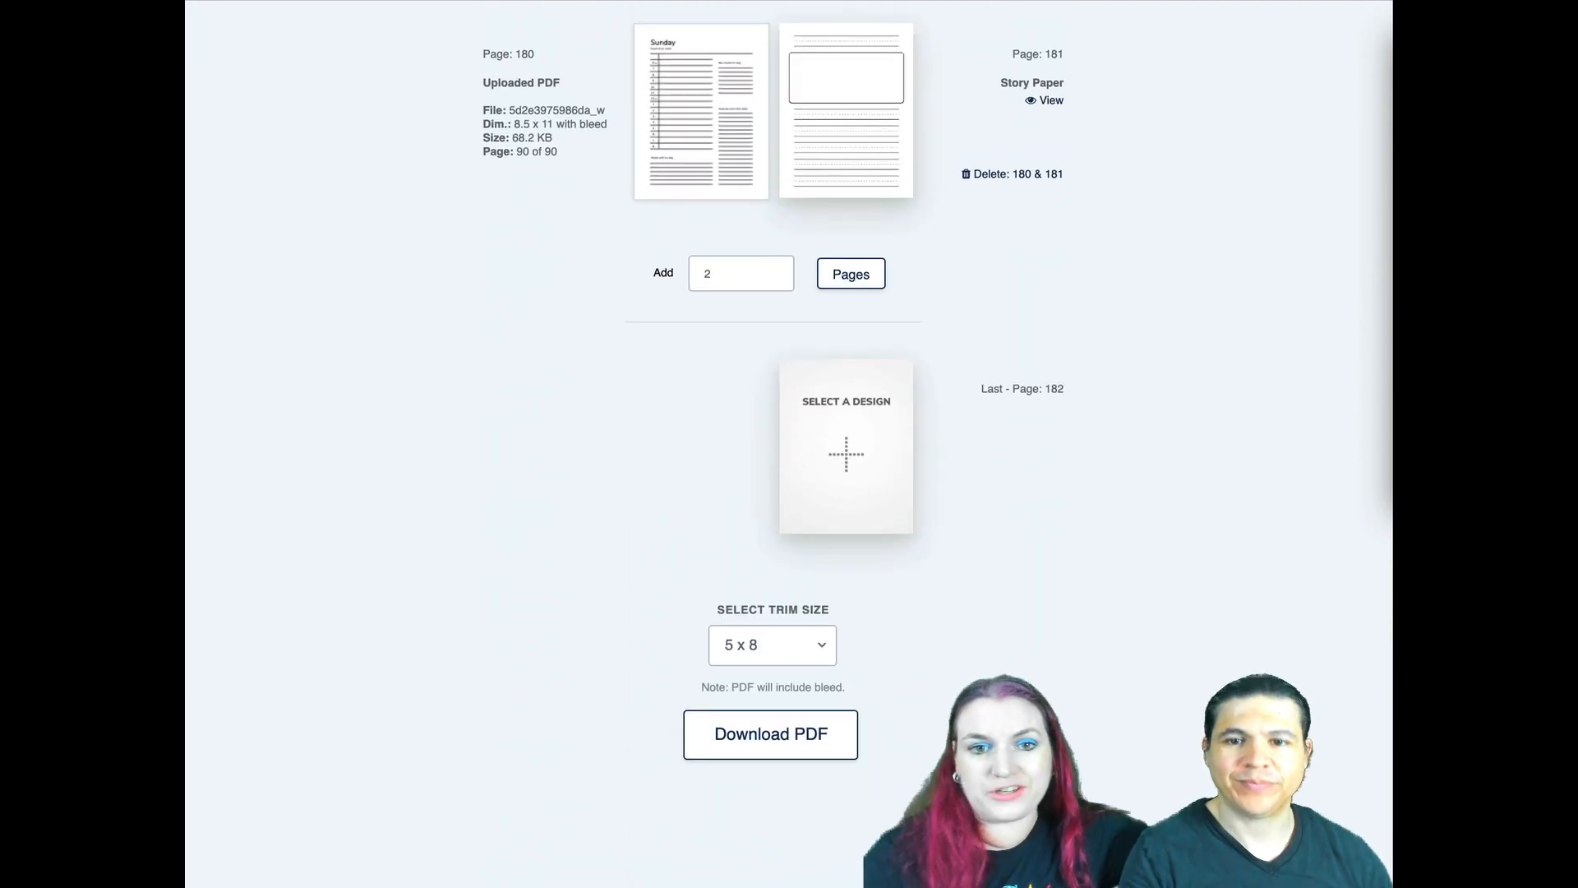
- In an empty book, upload copyright.pdf and place its page as page 1
{"action": "scroll", "coordinate": [248, 567], "scroll_direction": "up", "scroll_amount": 10}
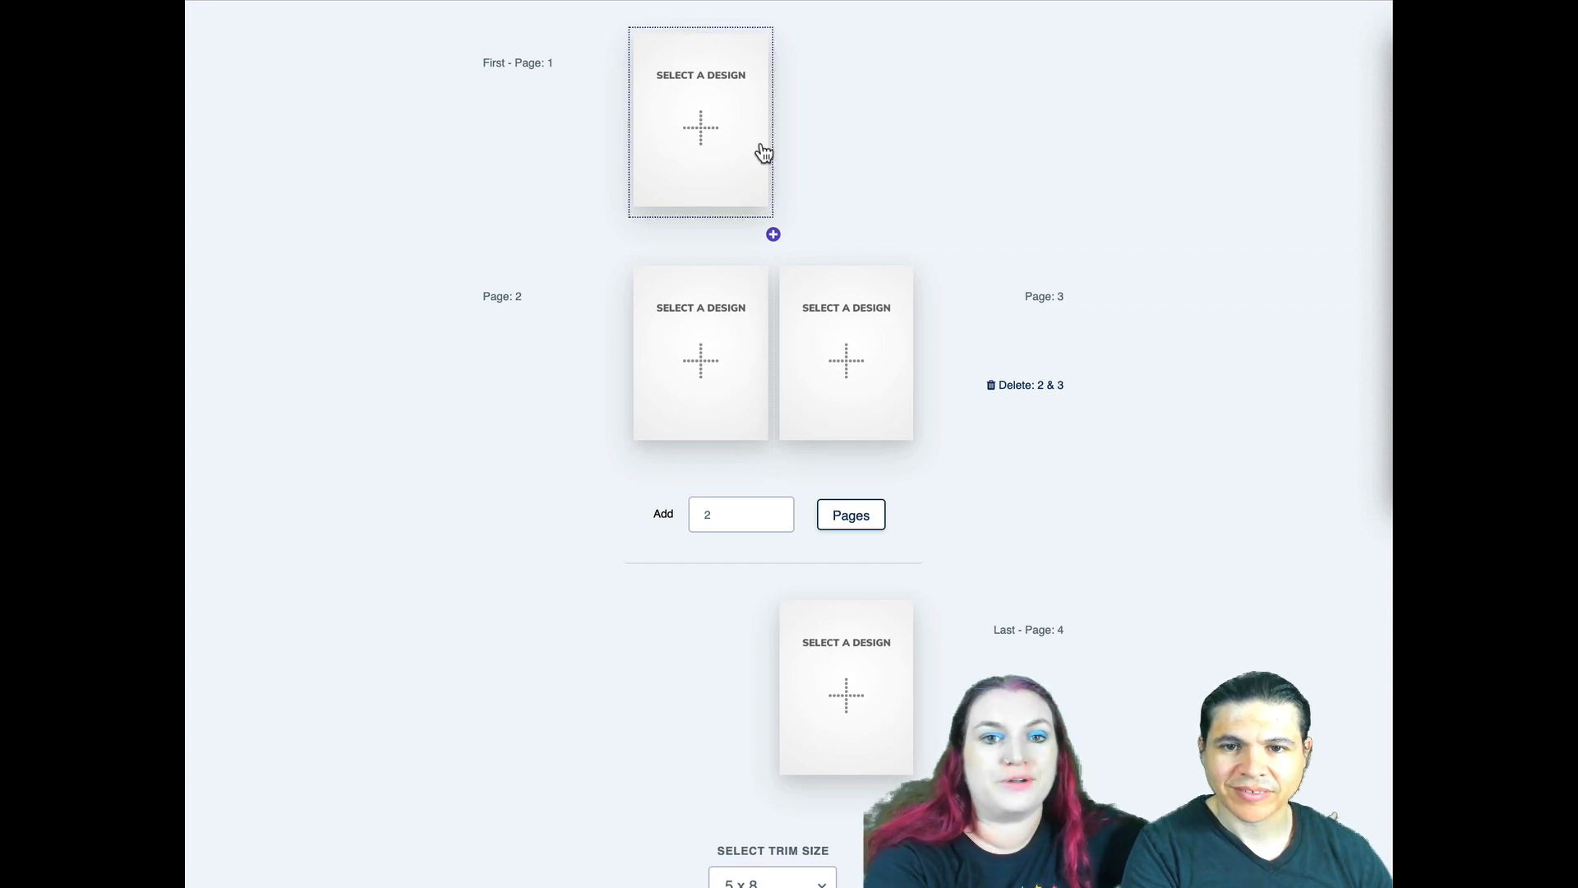
{"action": "left_click", "coordinate": [712, 148]}
{"action": "left_click", "coordinate": [626, 42]}
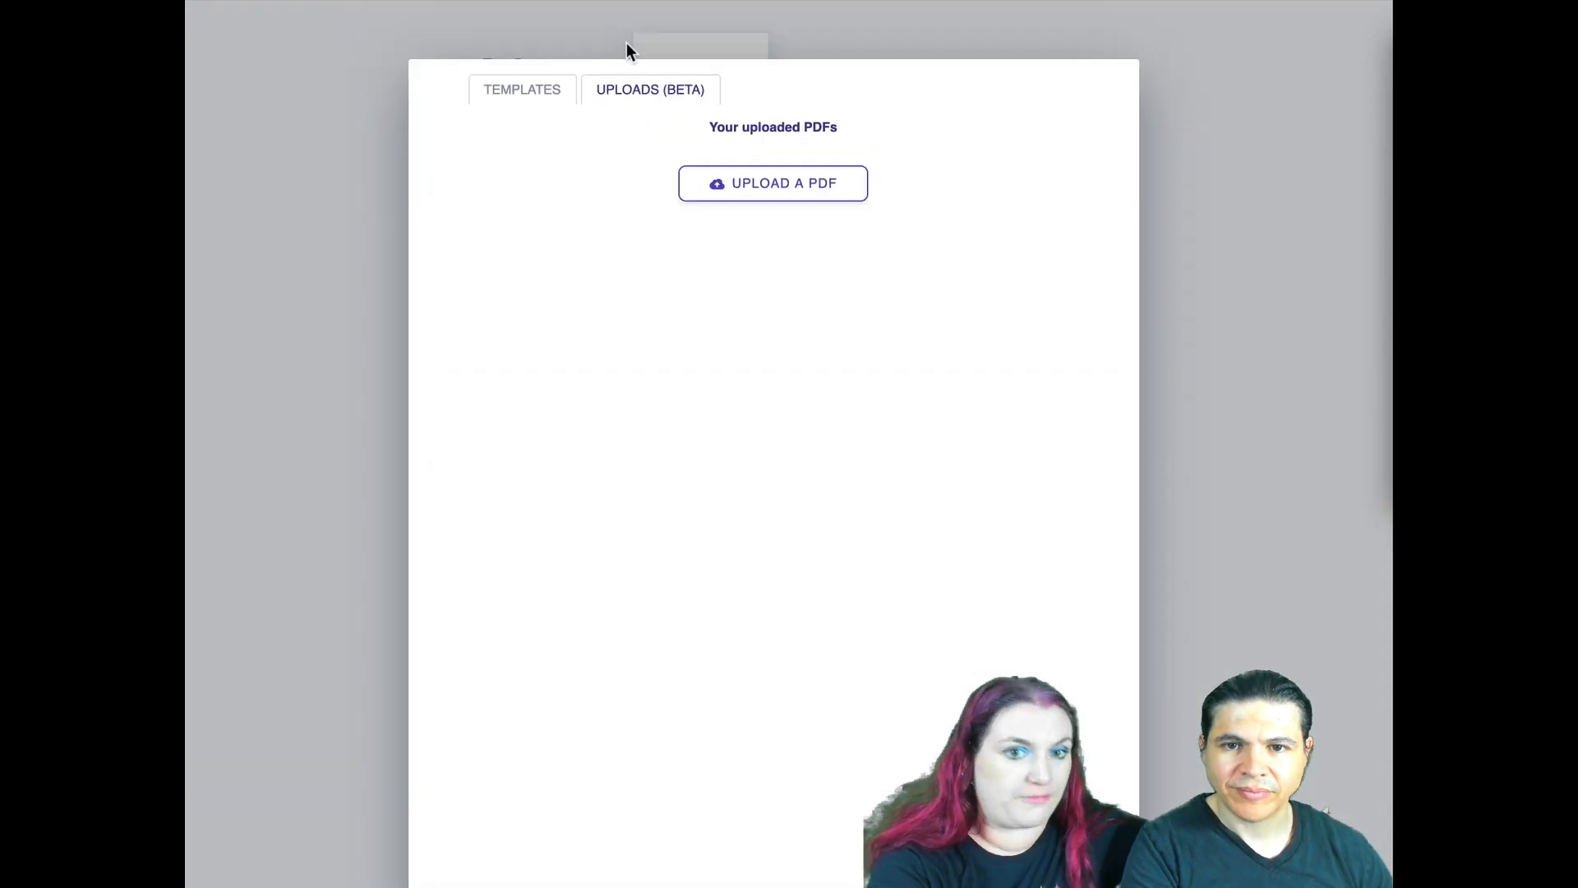
{"action": "left_click", "coordinate": [719, 185]}
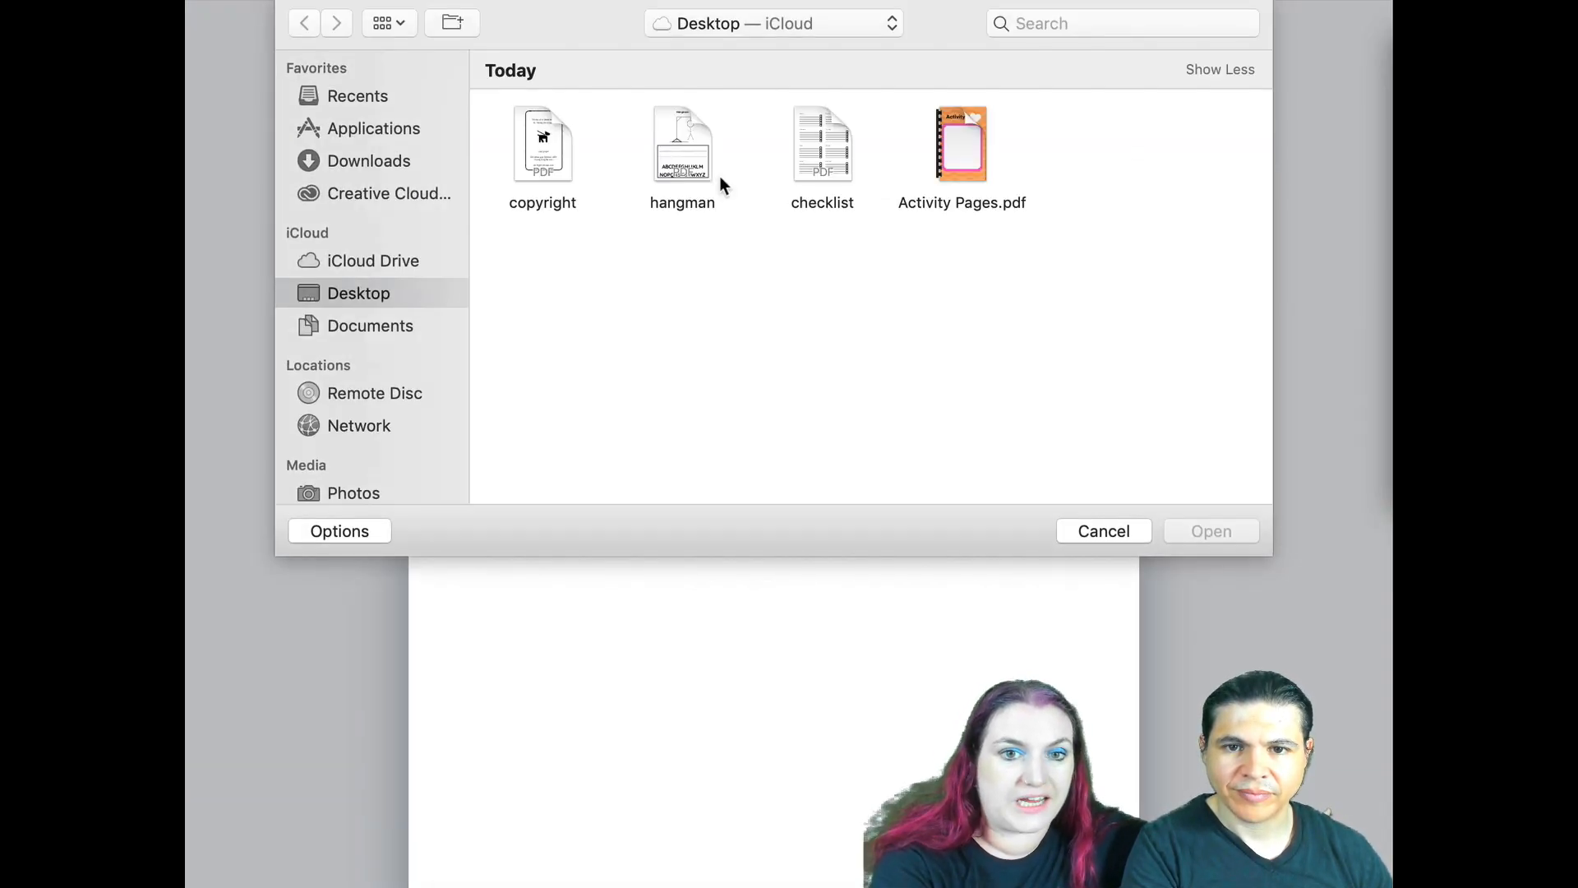
{"action": "double_click", "coordinate": [550, 154]}
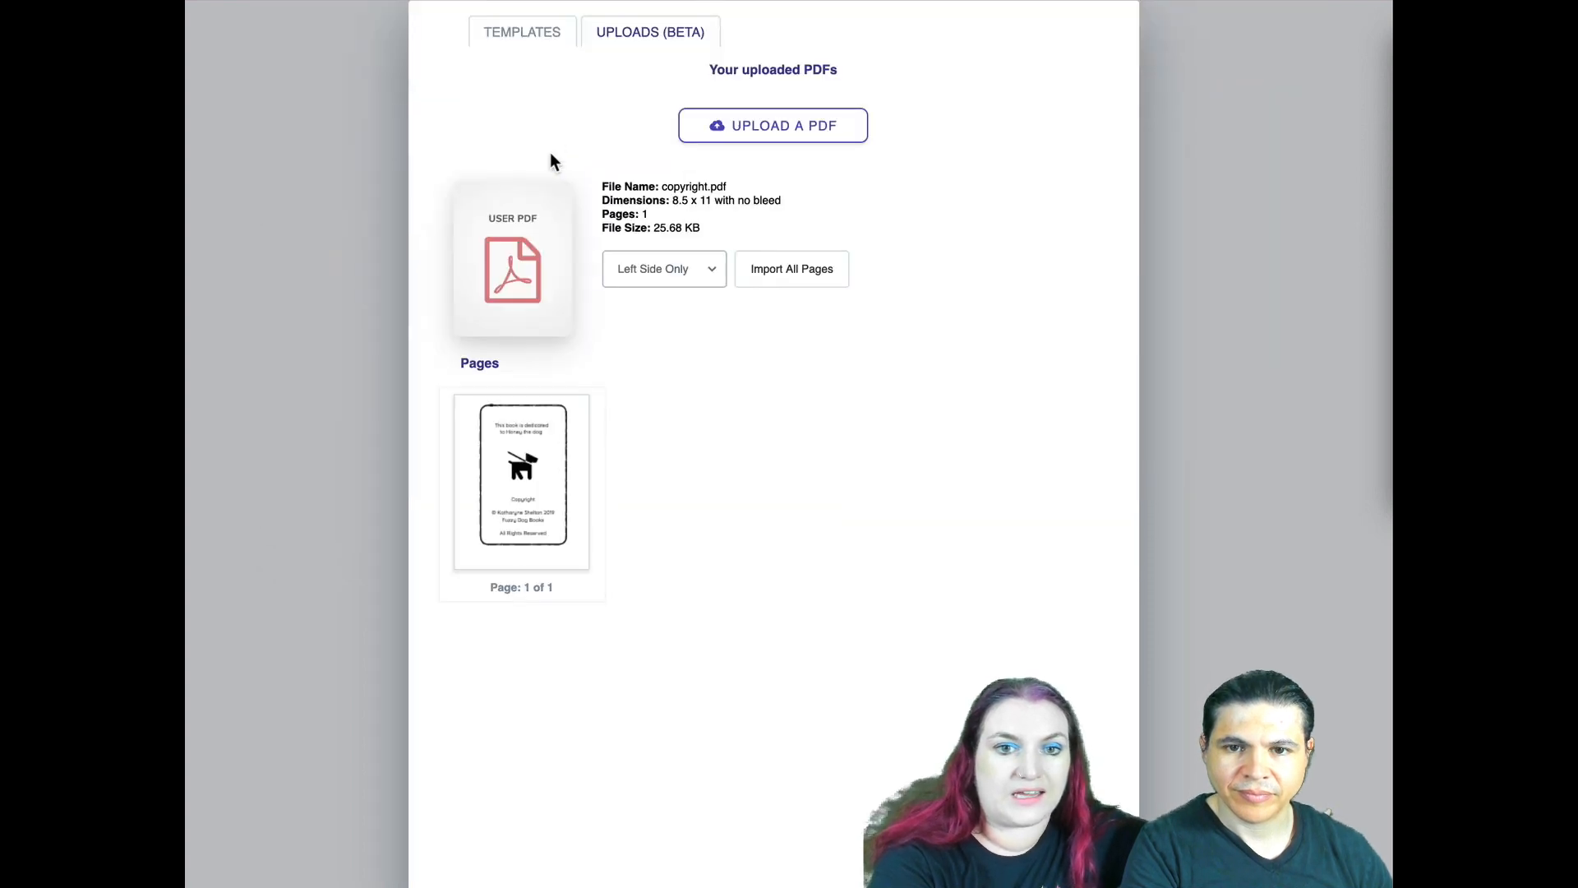
{"action": "left_click", "coordinate": [540, 498]}
- Set pages 2 and 3 to the Story Paper template
{"action": "left_click", "coordinate": [701, 345]}
{"action": "left_click", "coordinate": [700, 345]}
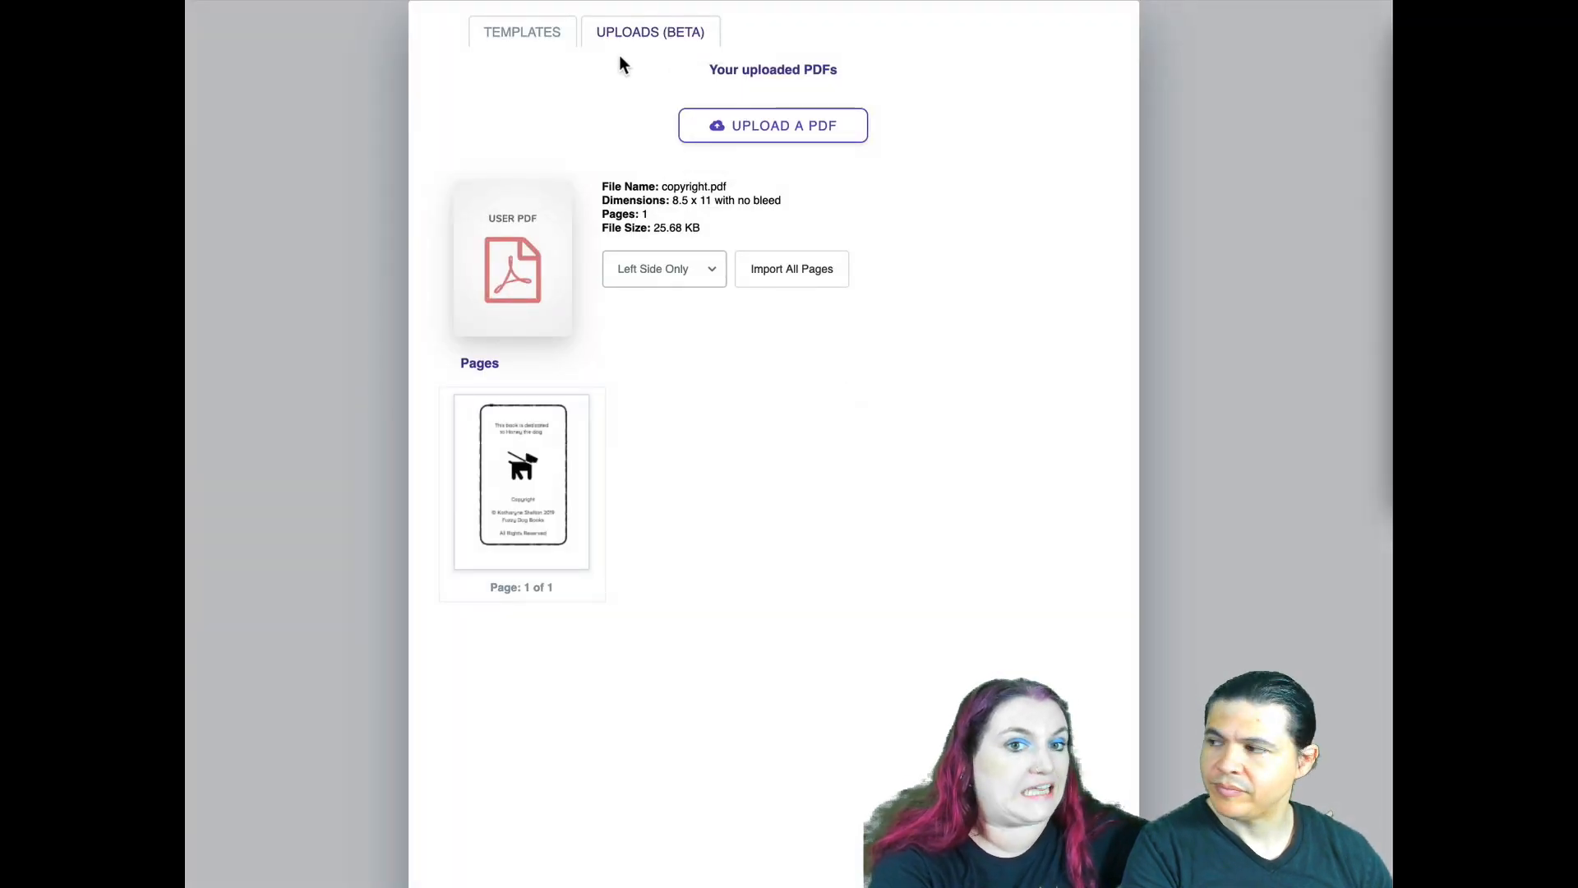
{"action": "left_click", "coordinate": [525, 50]}
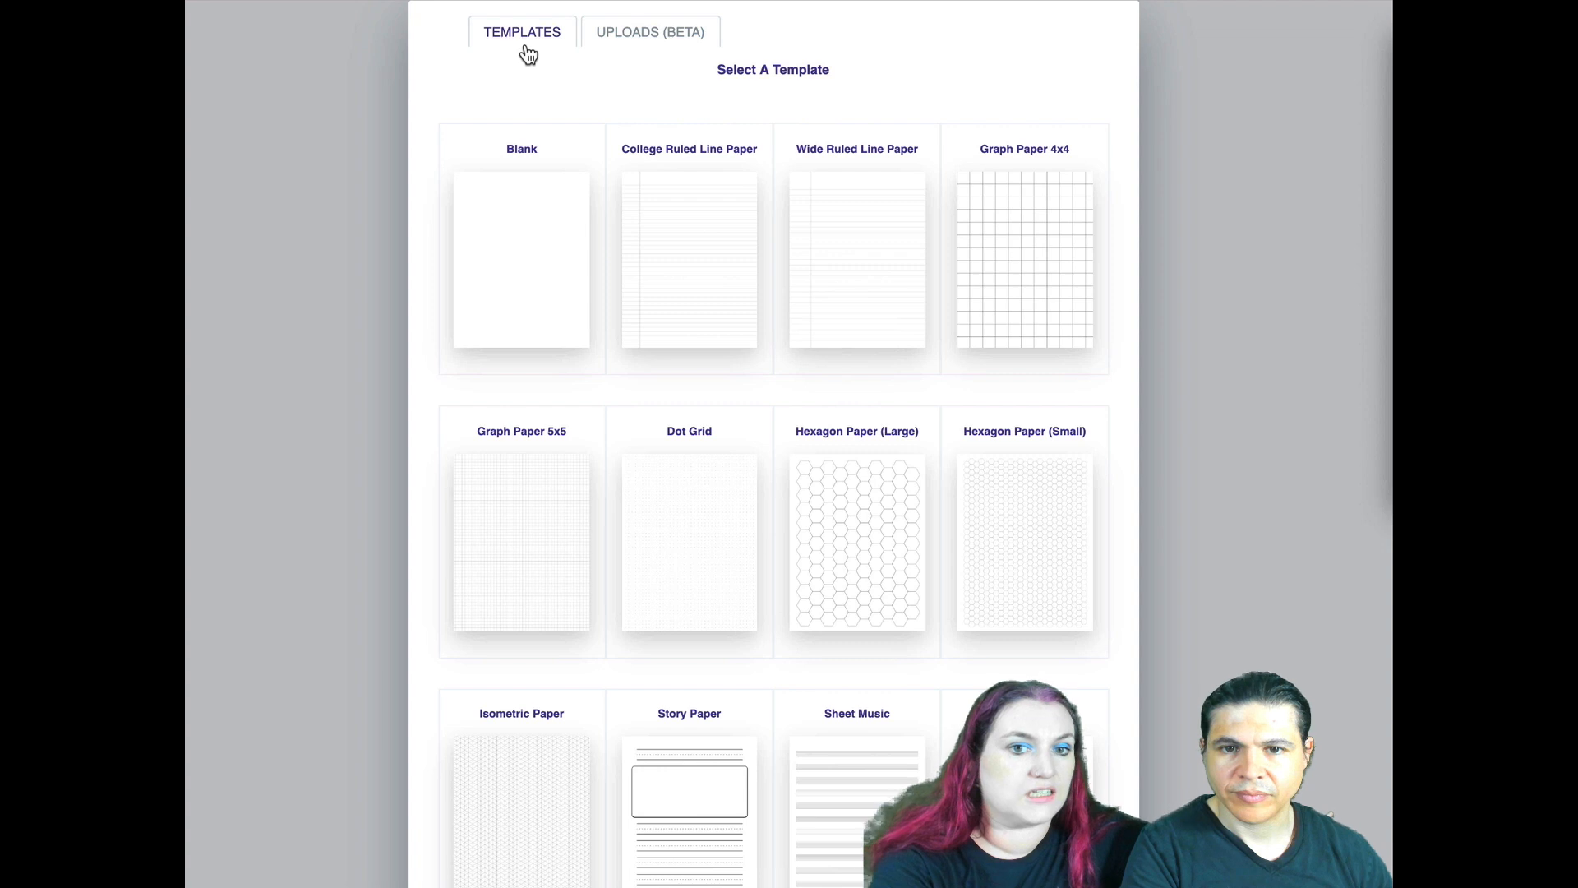
{"action": "left_click", "coordinate": [828, 567]}
{"action": "scroll", "coordinate": [831, 575], "scroll_direction": "down", "scroll_amount": 5}
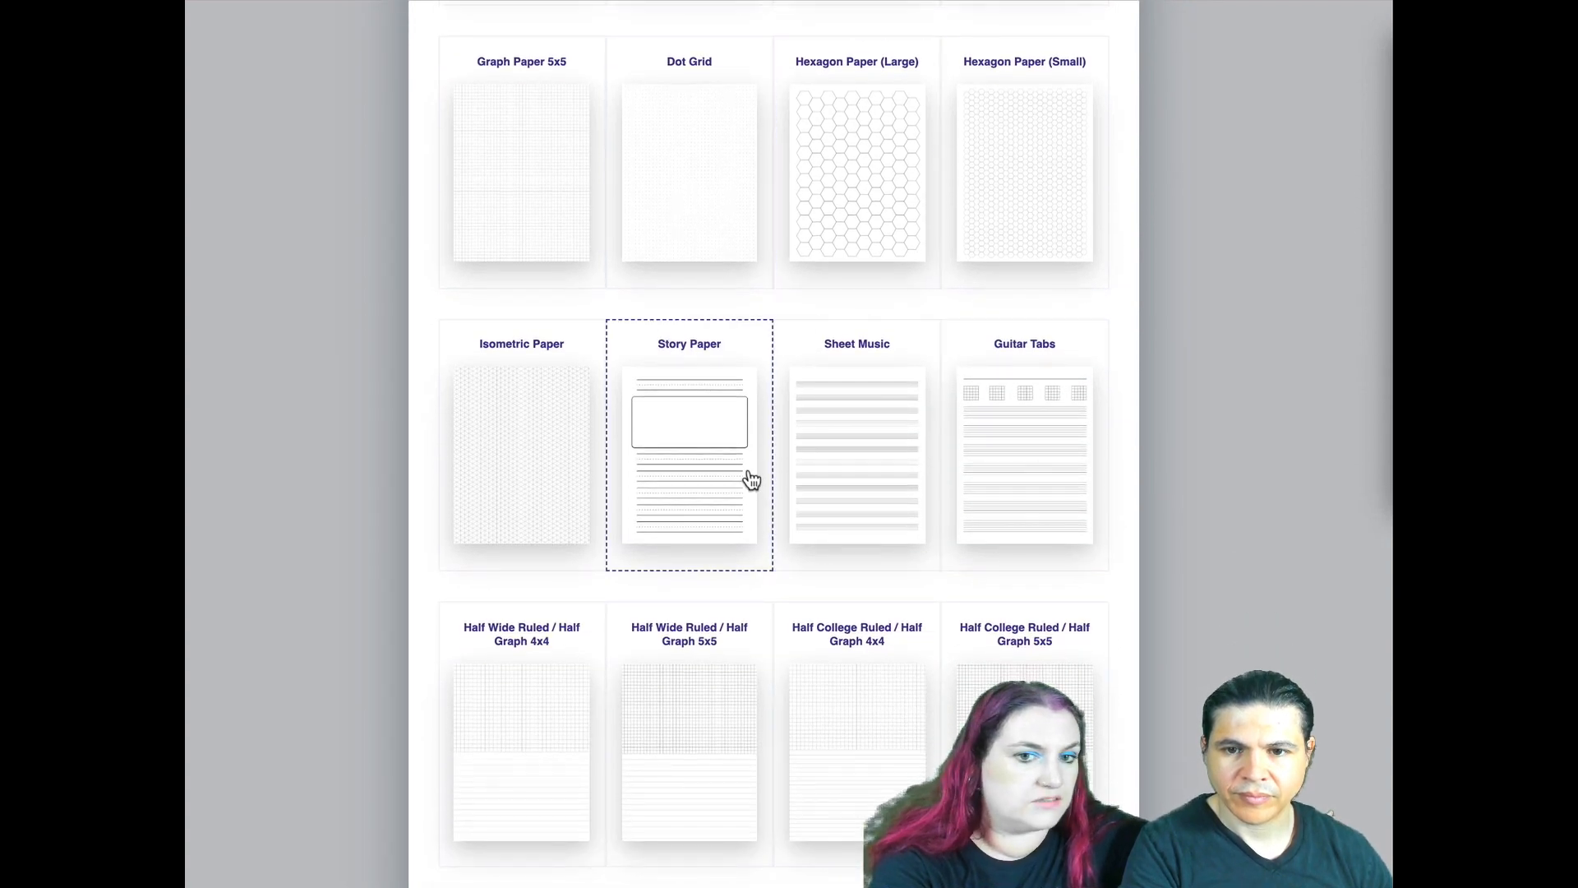
{"action": "left_click", "coordinate": [750, 479]}
{"action": "left_click", "coordinate": [826, 370]}
{"action": "left_click", "coordinate": [560, 227]}
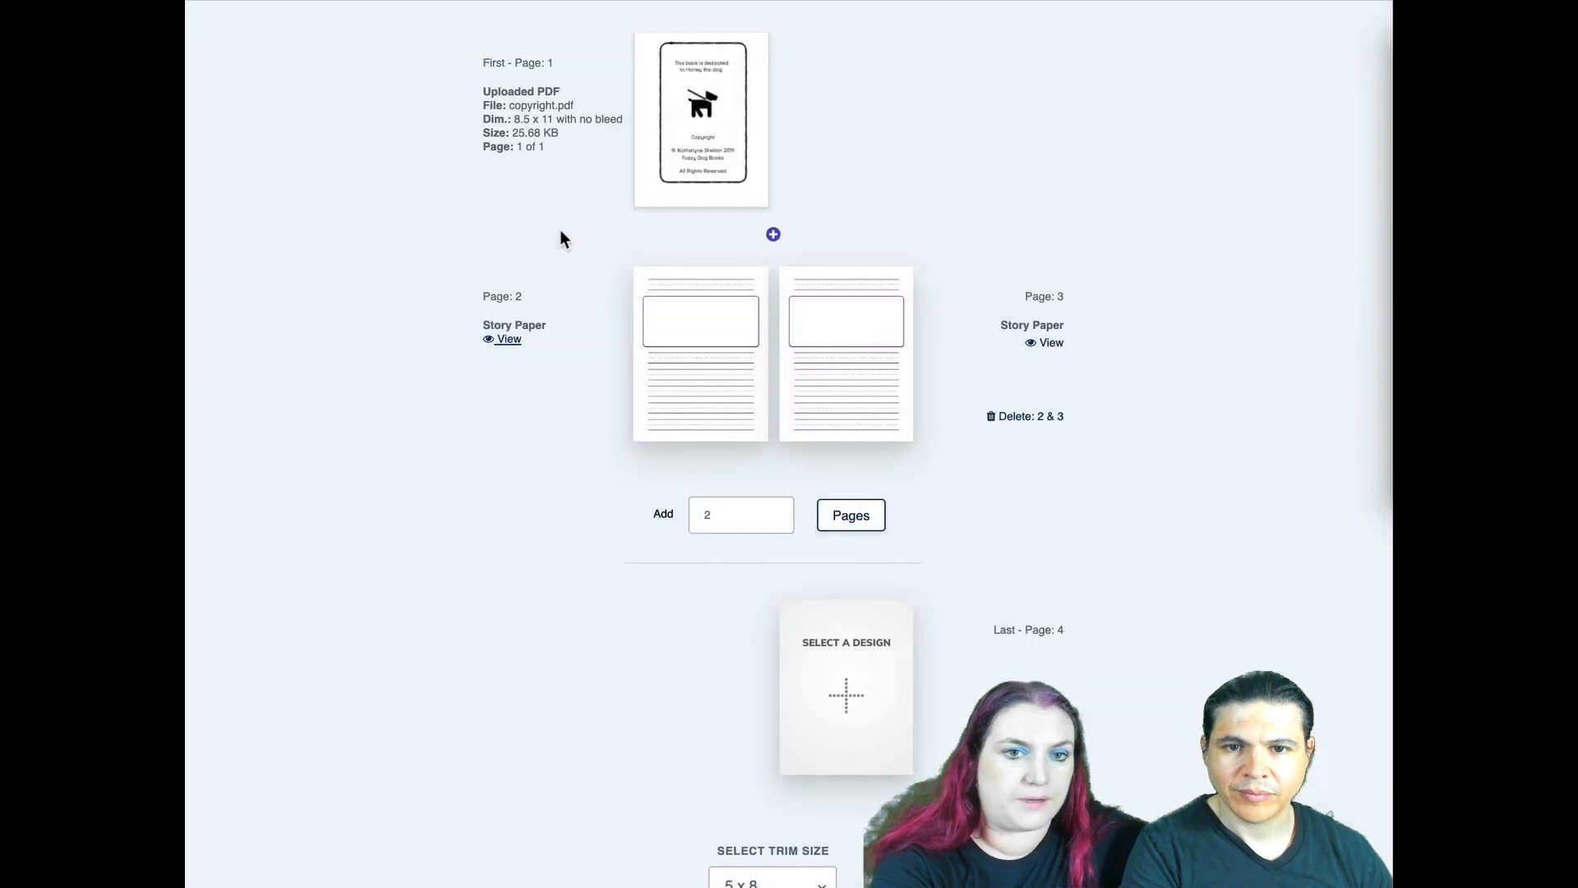
- Add two more two-page Story Paper spreads, two pages at a time, as pages 4 to 7
{"action": "left_click", "coordinate": [852, 518]}
{"action": "left_click", "coordinate": [852, 756]}
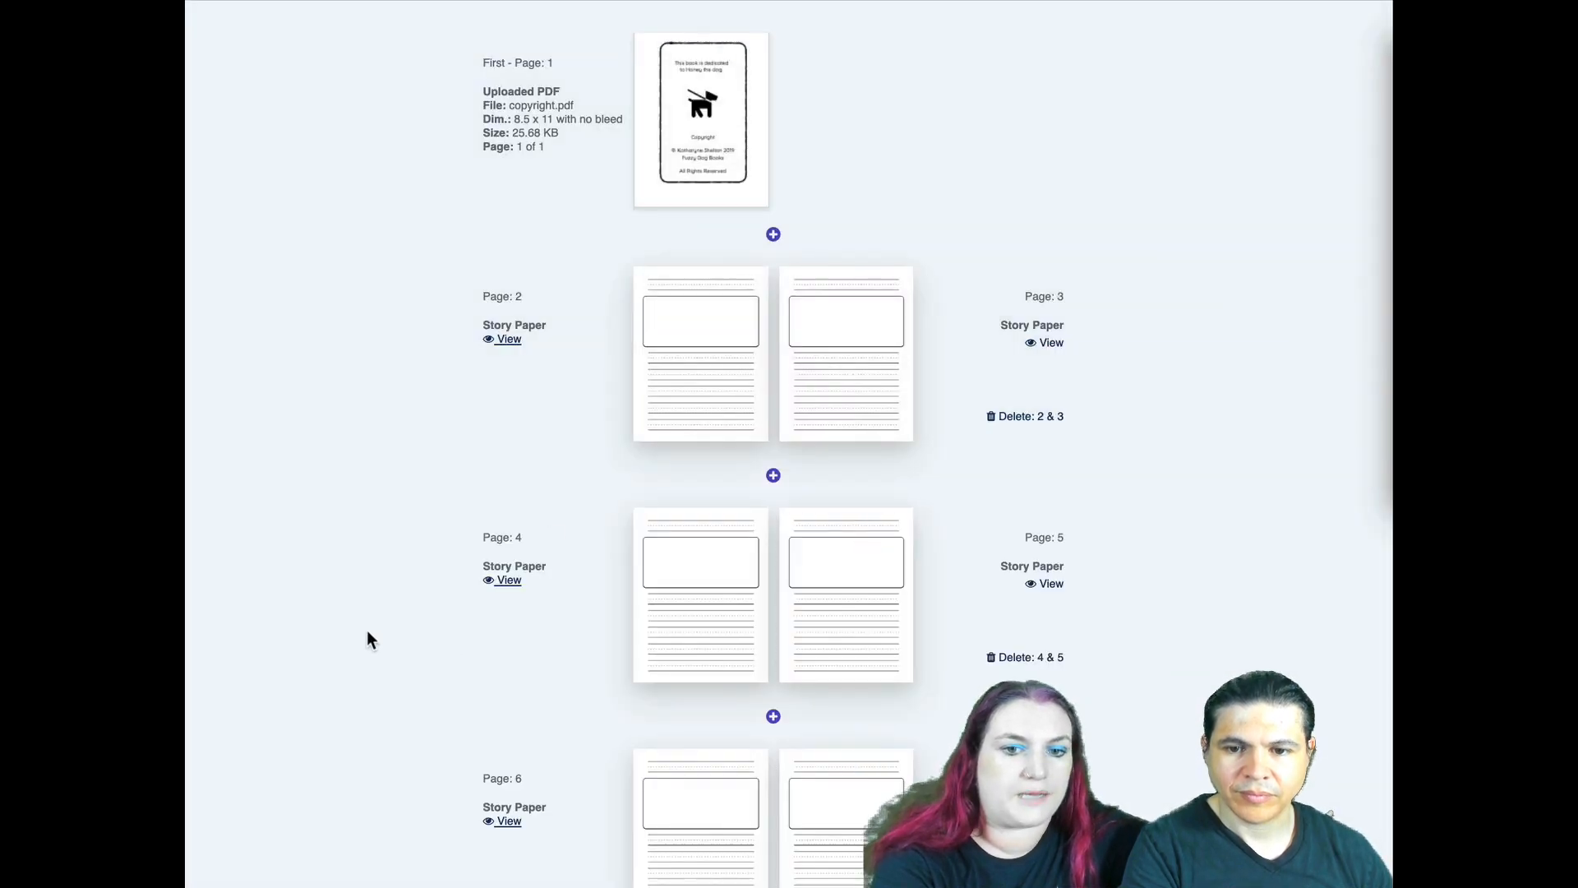
{"action": "scroll", "coordinate": [367, 633], "scroll_direction": "down", "scroll_amount": 5}
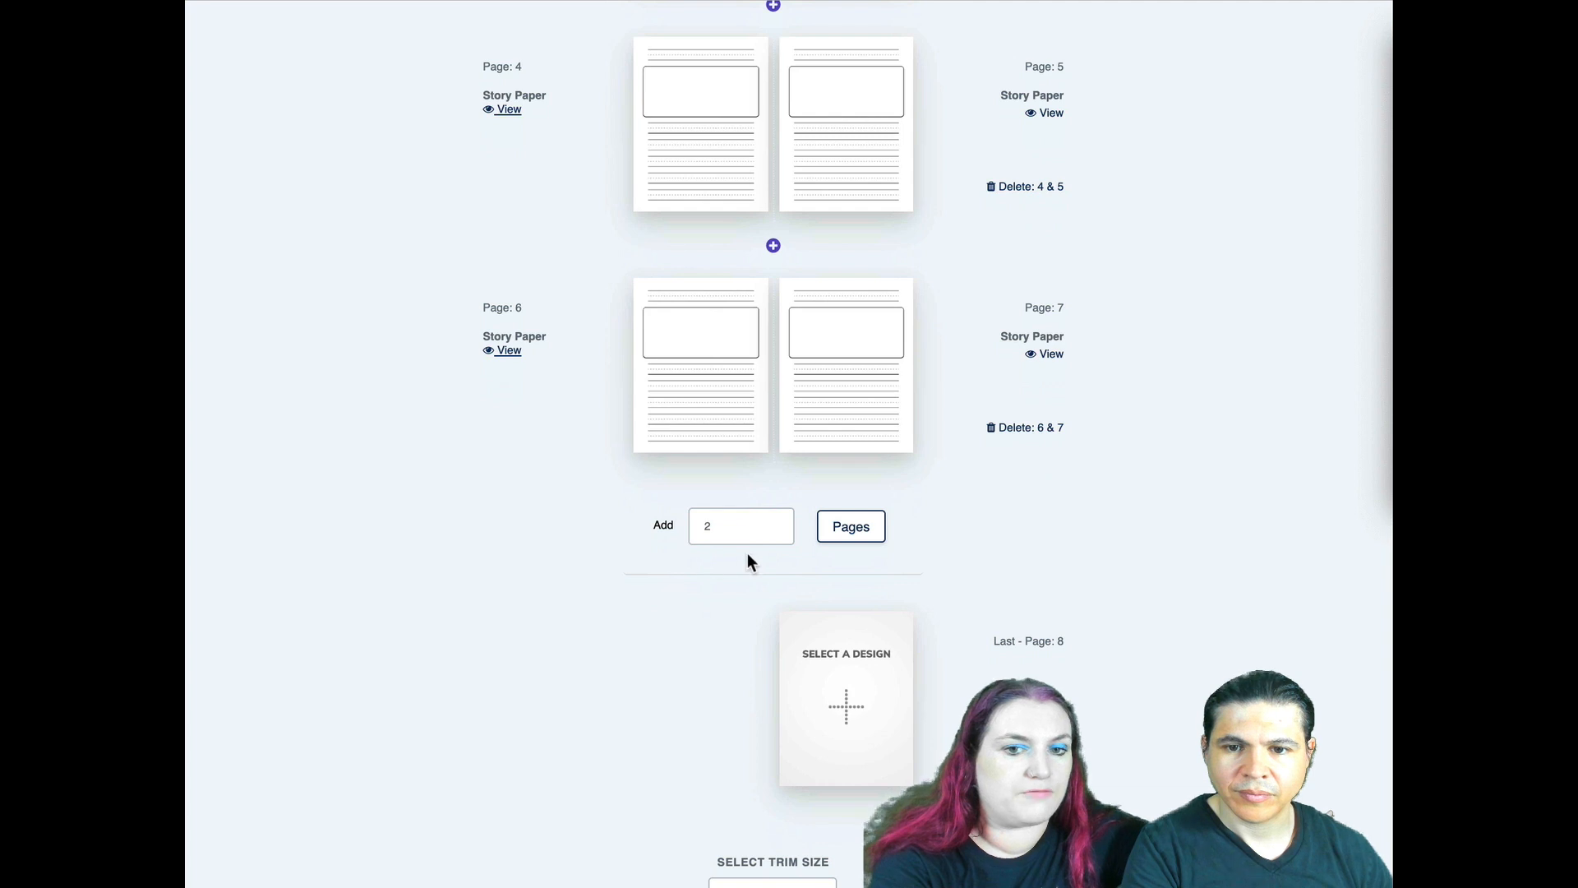
- Open the design choices for page 6 and upload Activity Pages.pdf from the Desktop
{"action": "left_click", "coordinate": [691, 370]}
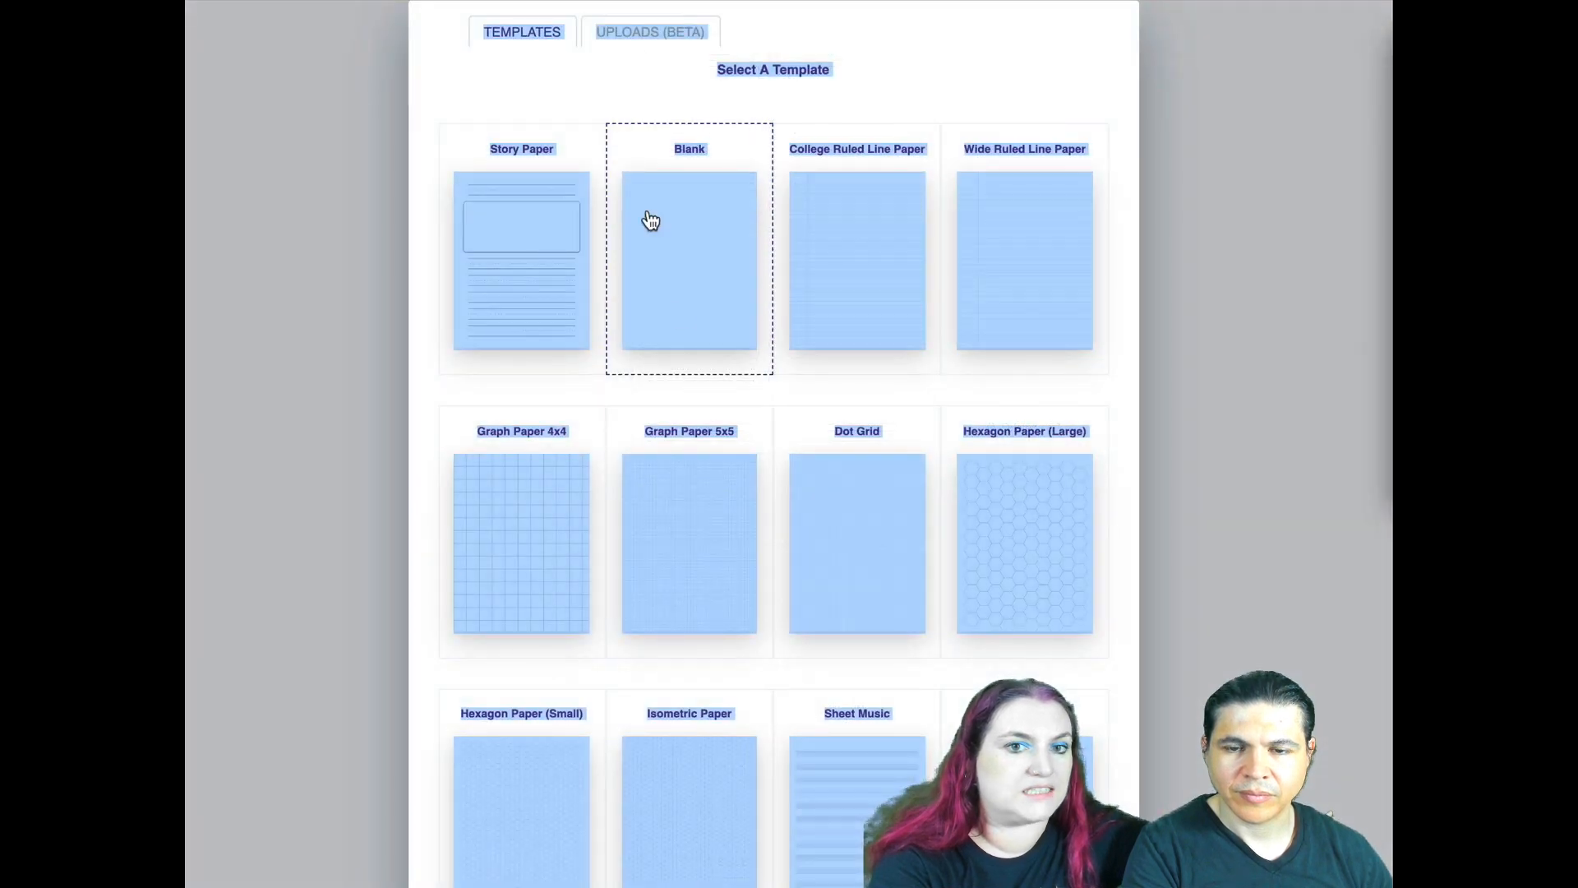
{"action": "left_click", "coordinate": [652, 33]}
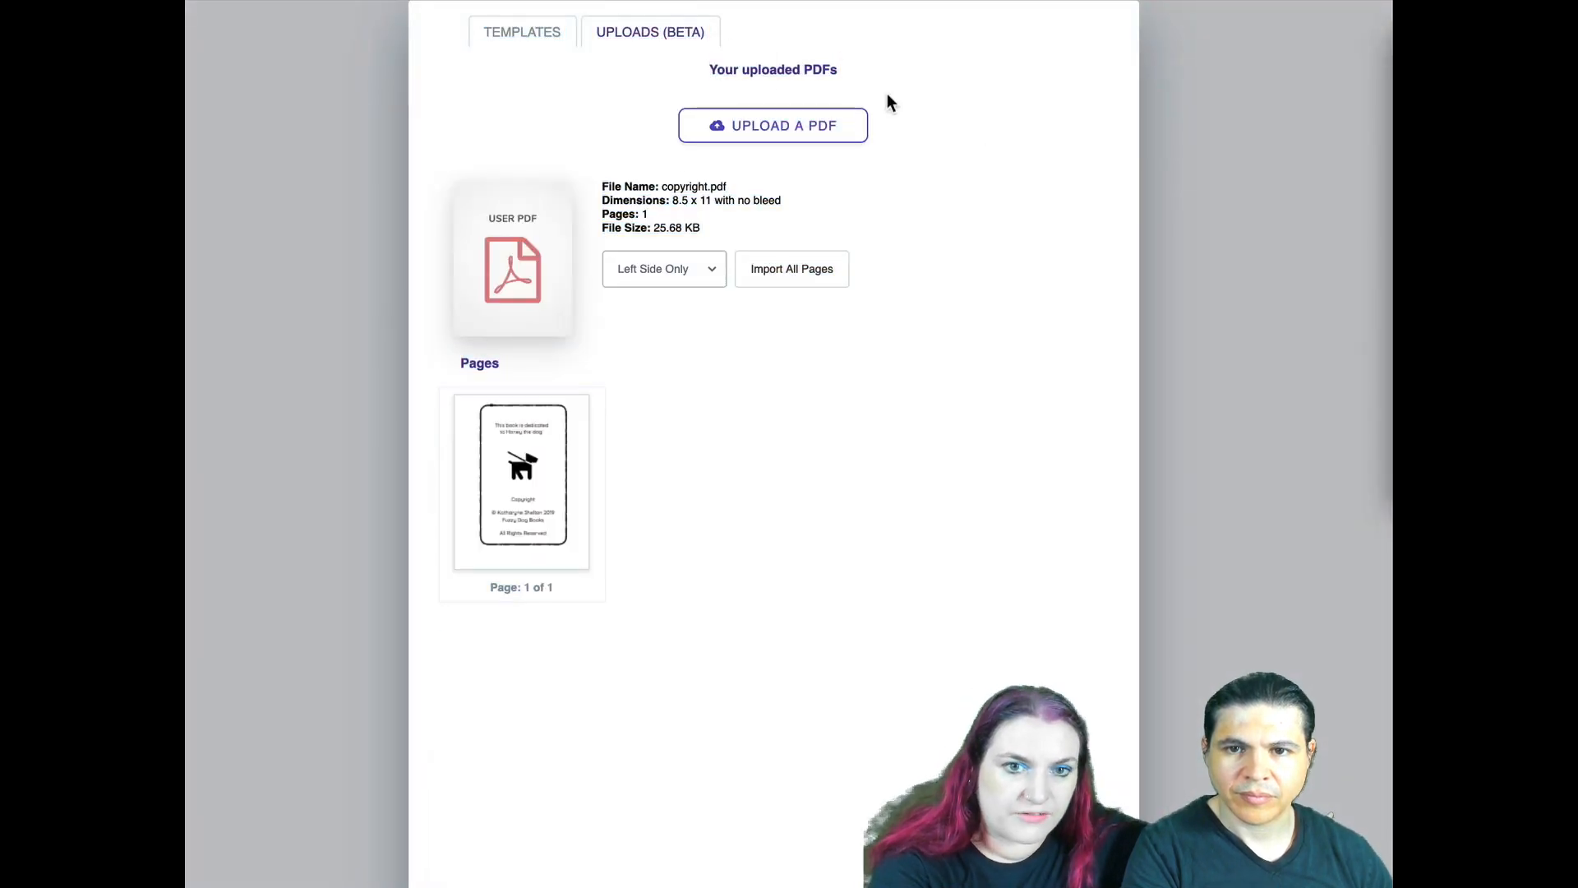
{"action": "left_click", "coordinate": [526, 37]}
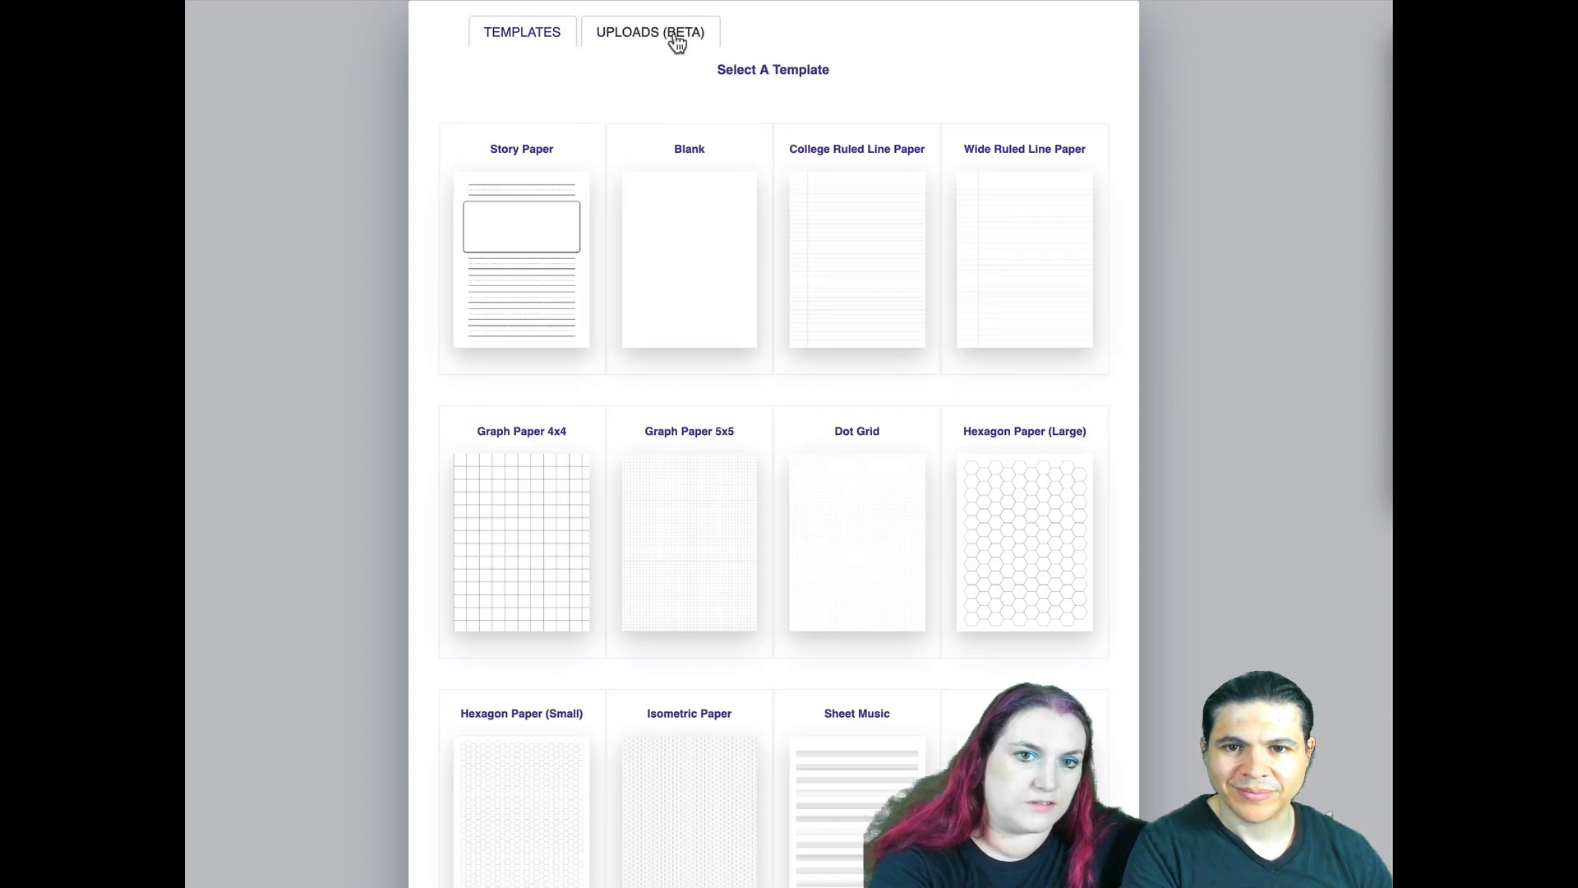
{"action": "left_click", "coordinate": [646, 32]}
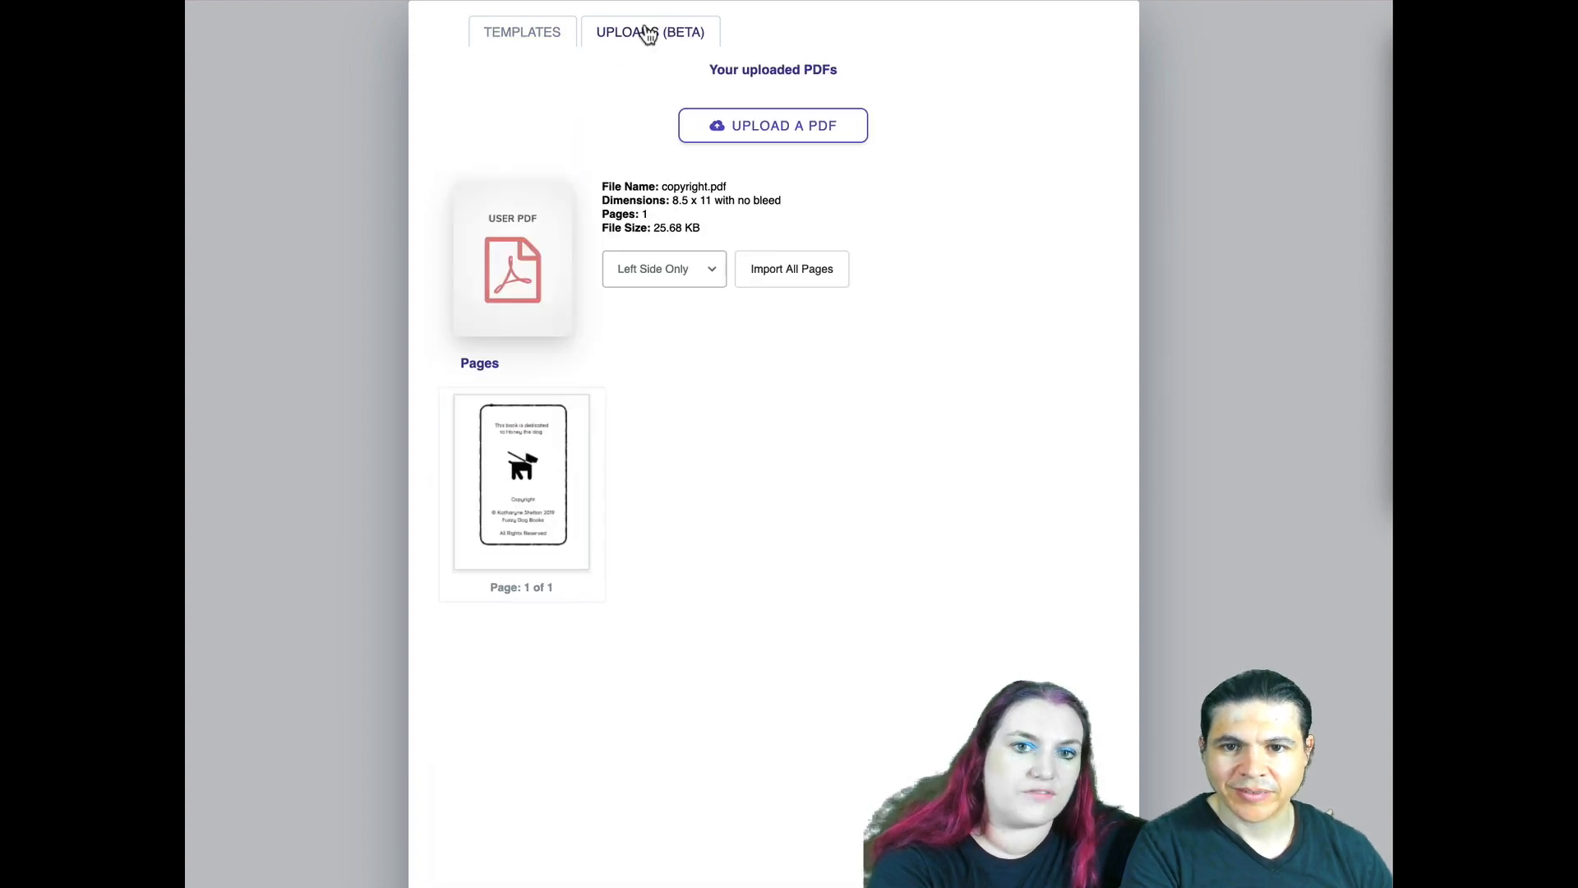
{"action": "left_click", "coordinate": [764, 142]}
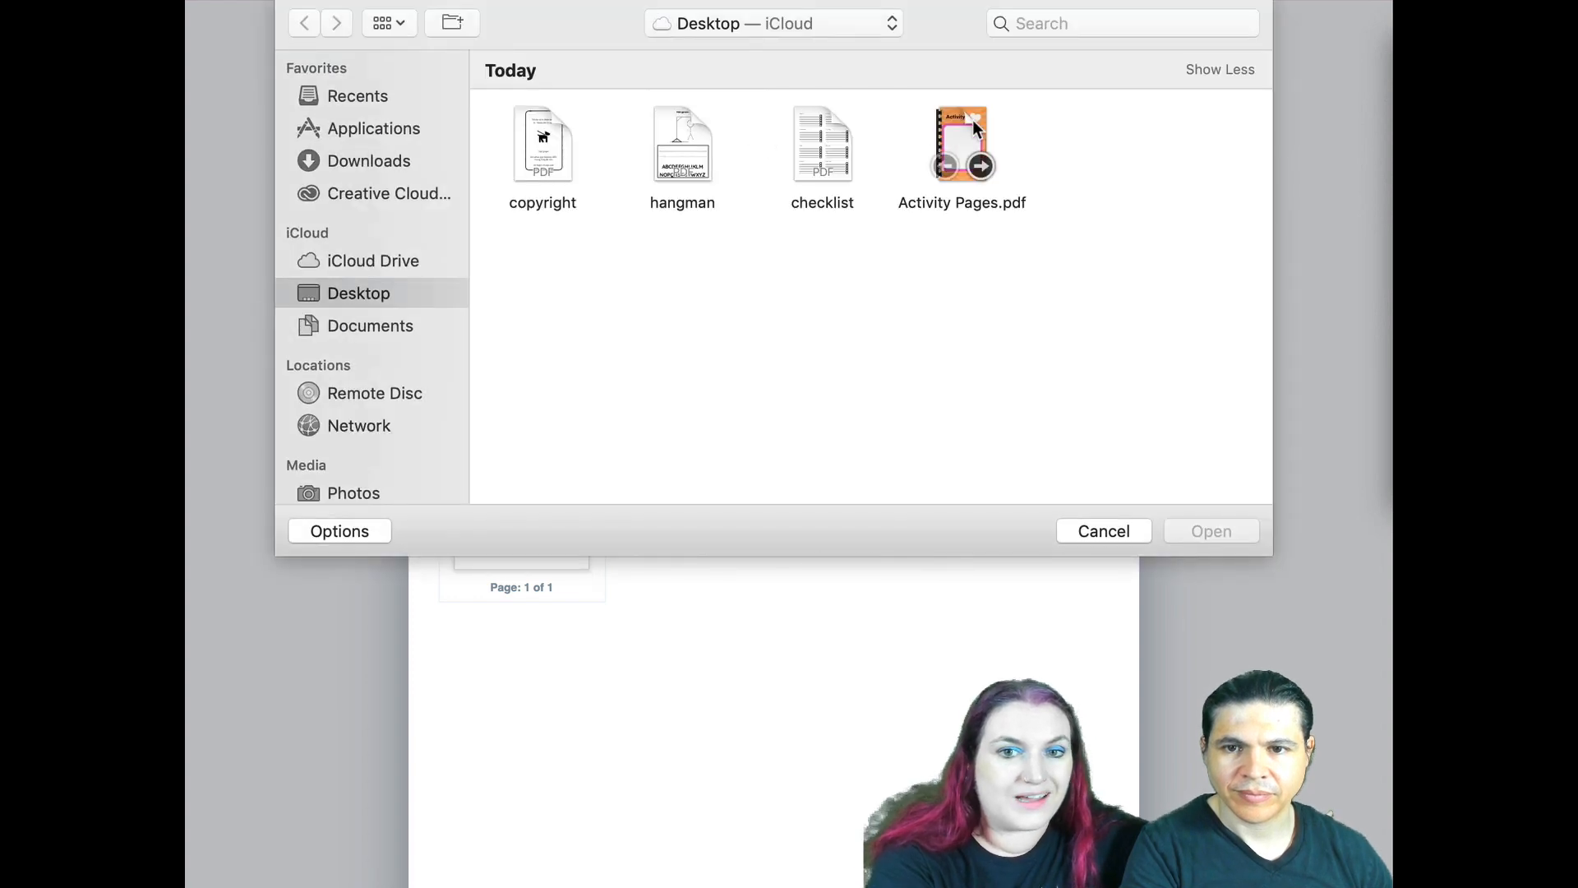
{"action": "left_click", "coordinate": [973, 120]}
{"action": "key", "text": "Return"}
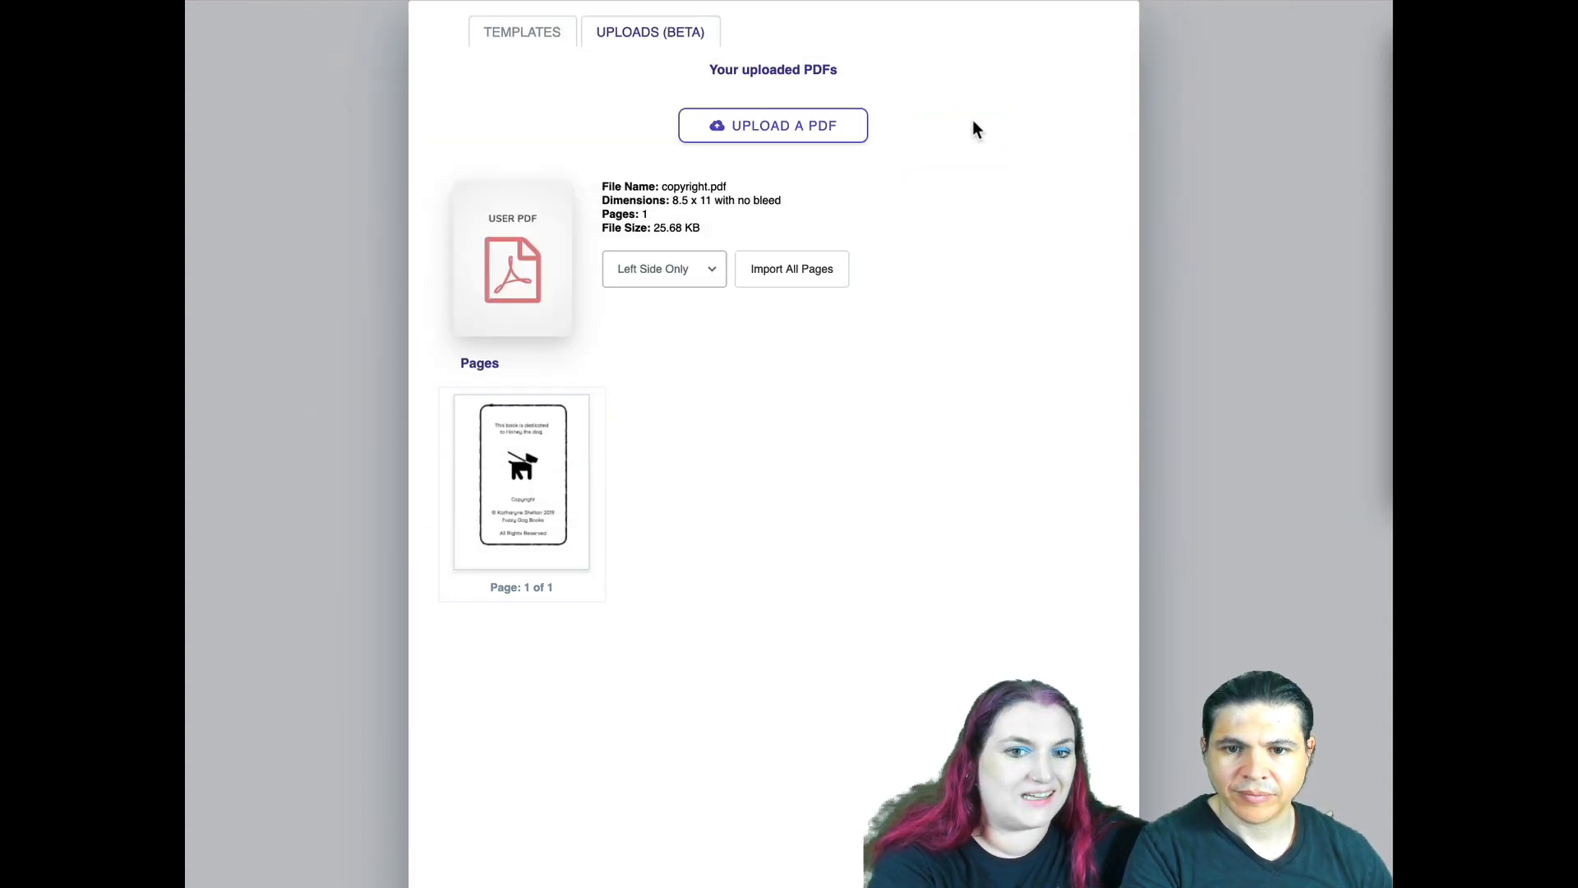
{"action": "scroll", "coordinate": [929, 330], "scroll_direction": "down", "scroll_amount": 5}
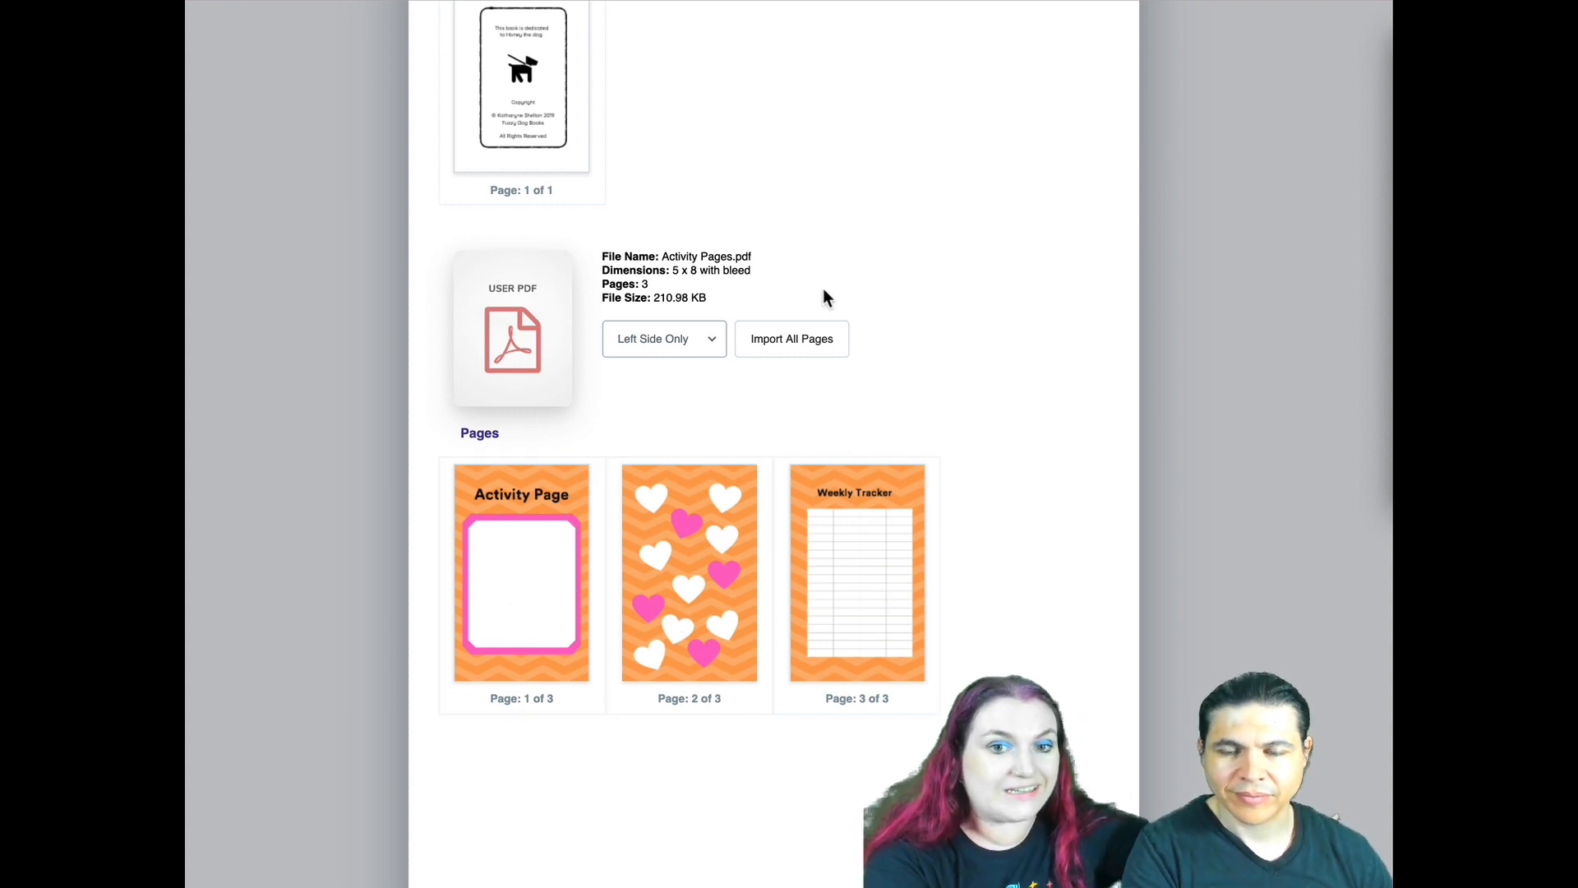
- Place the first page of Activity Pages.pdf on page 6 and switch page 6 back to Story Paper
{"action": "scroll", "coordinate": [822, 300], "scroll_direction": "down", "scroll_amount": 1}
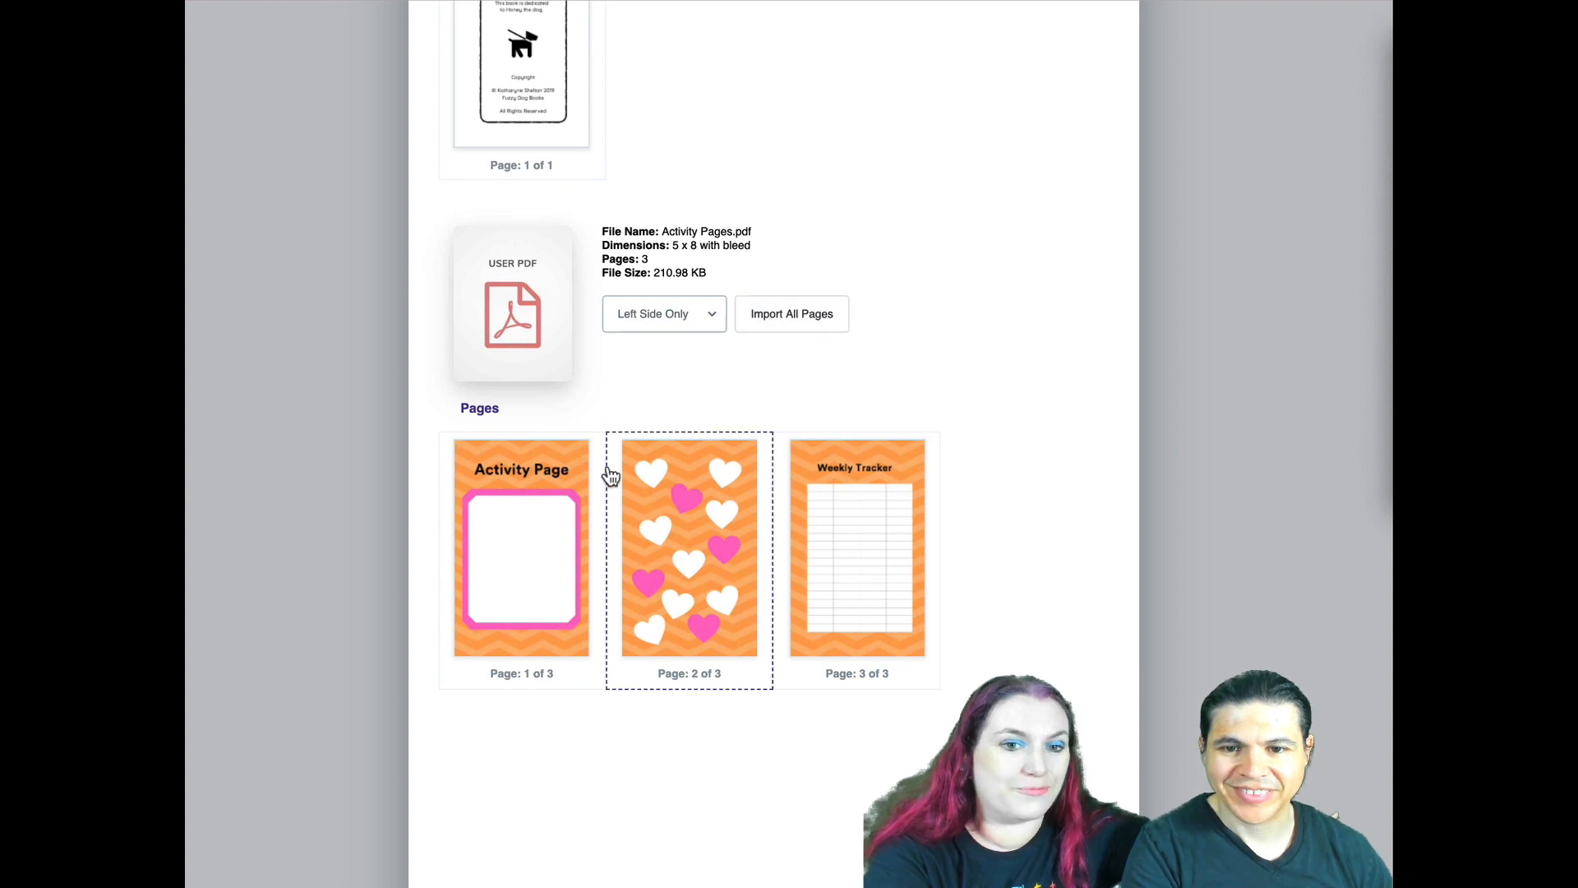
{"action": "left_click", "coordinate": [521, 527]}
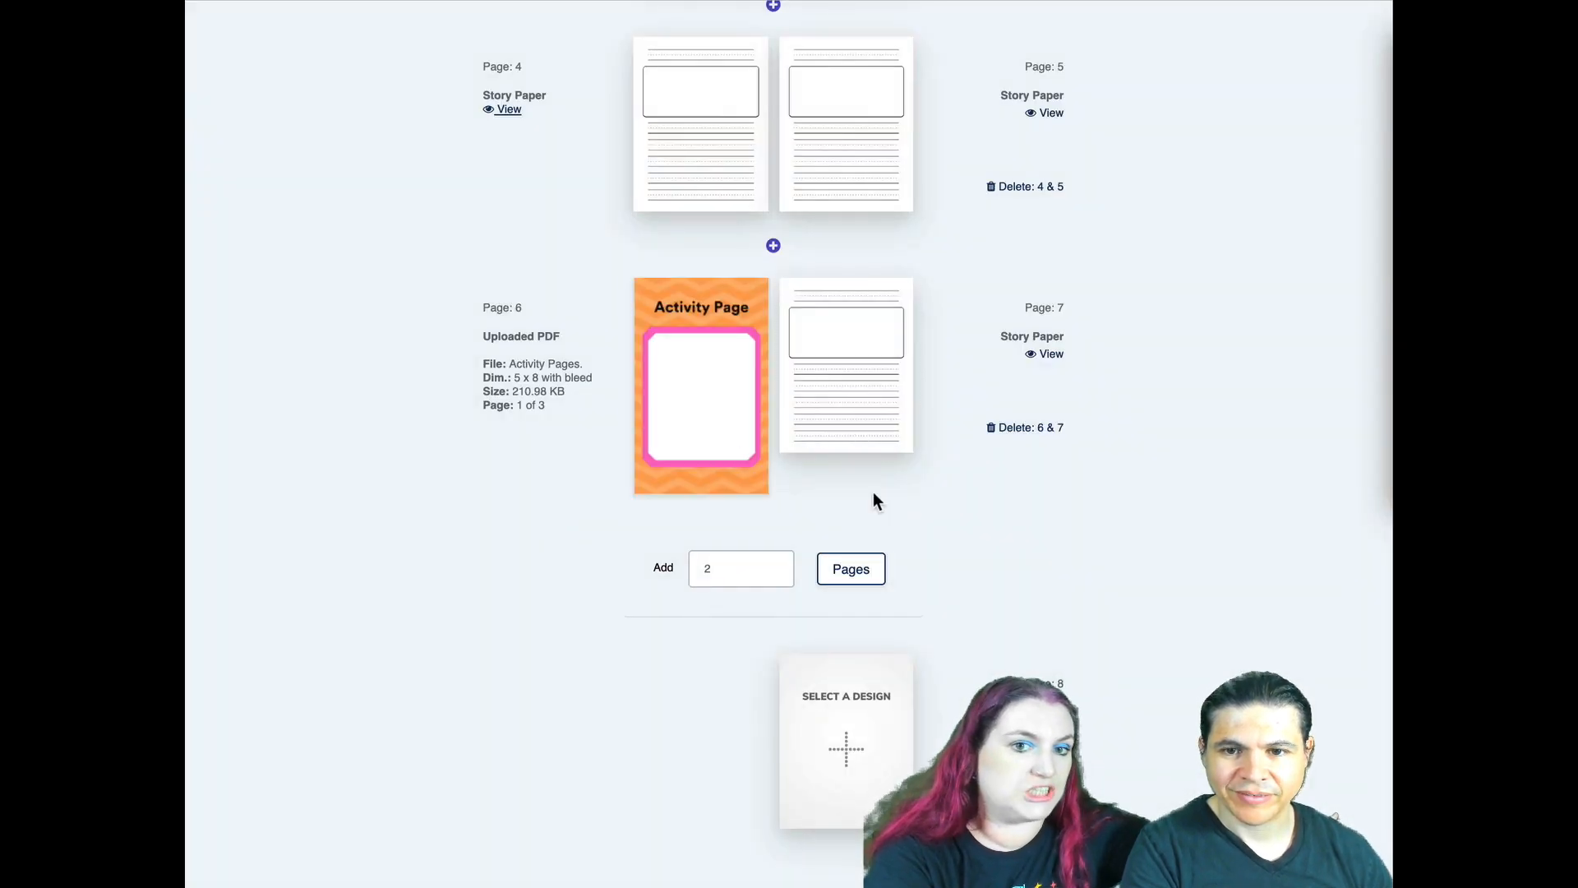
{"action": "left_click", "coordinate": [720, 352]}
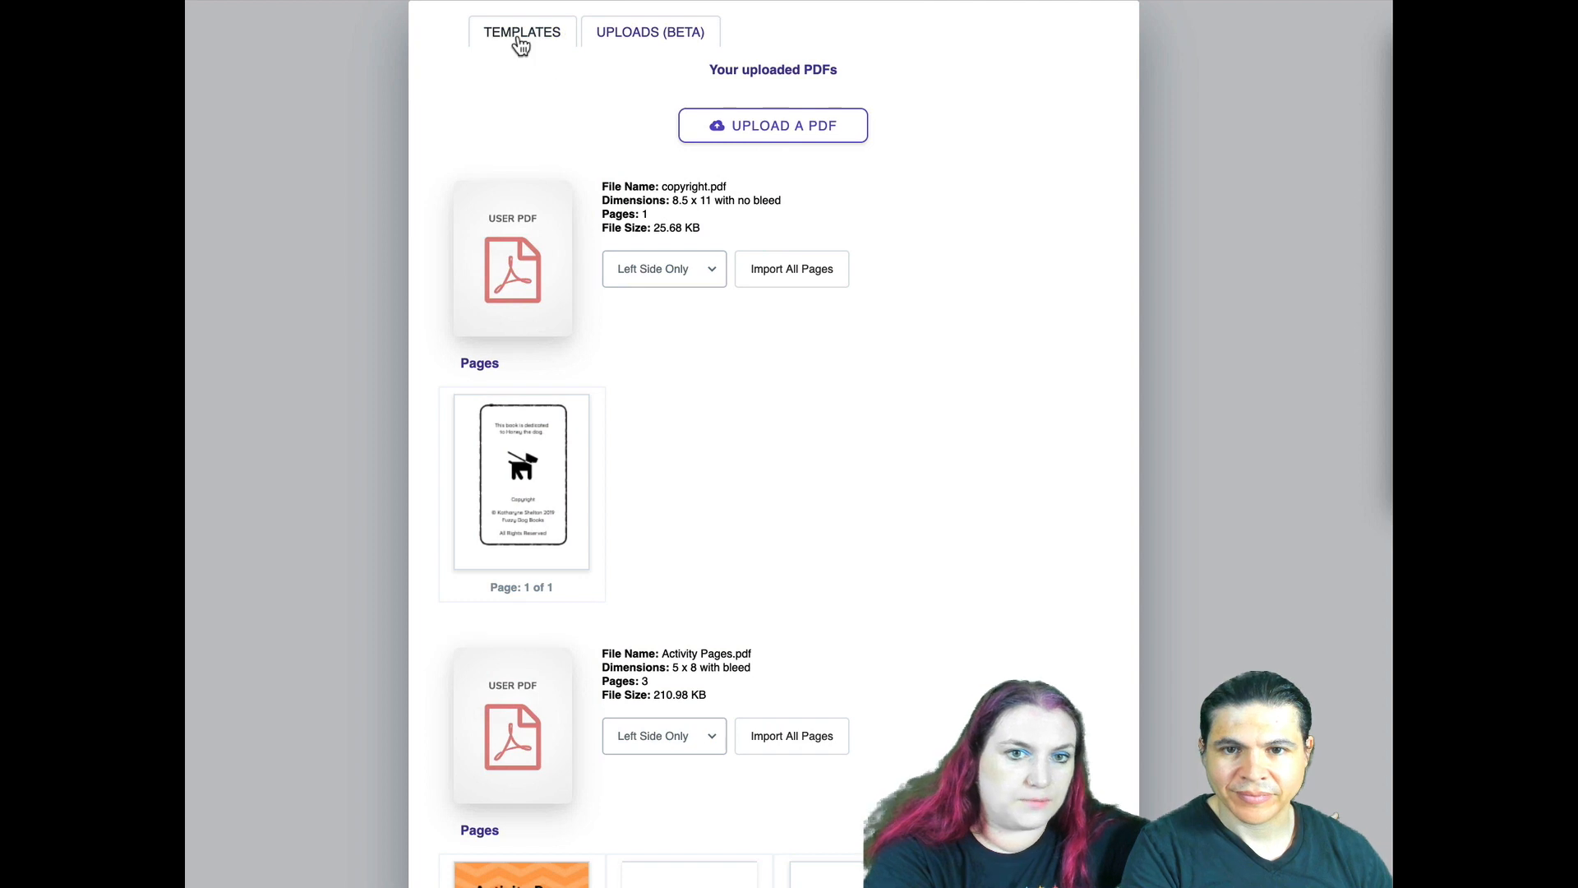
{"action": "left_click", "coordinate": [519, 36]}
{"action": "left_click", "coordinate": [535, 271]}
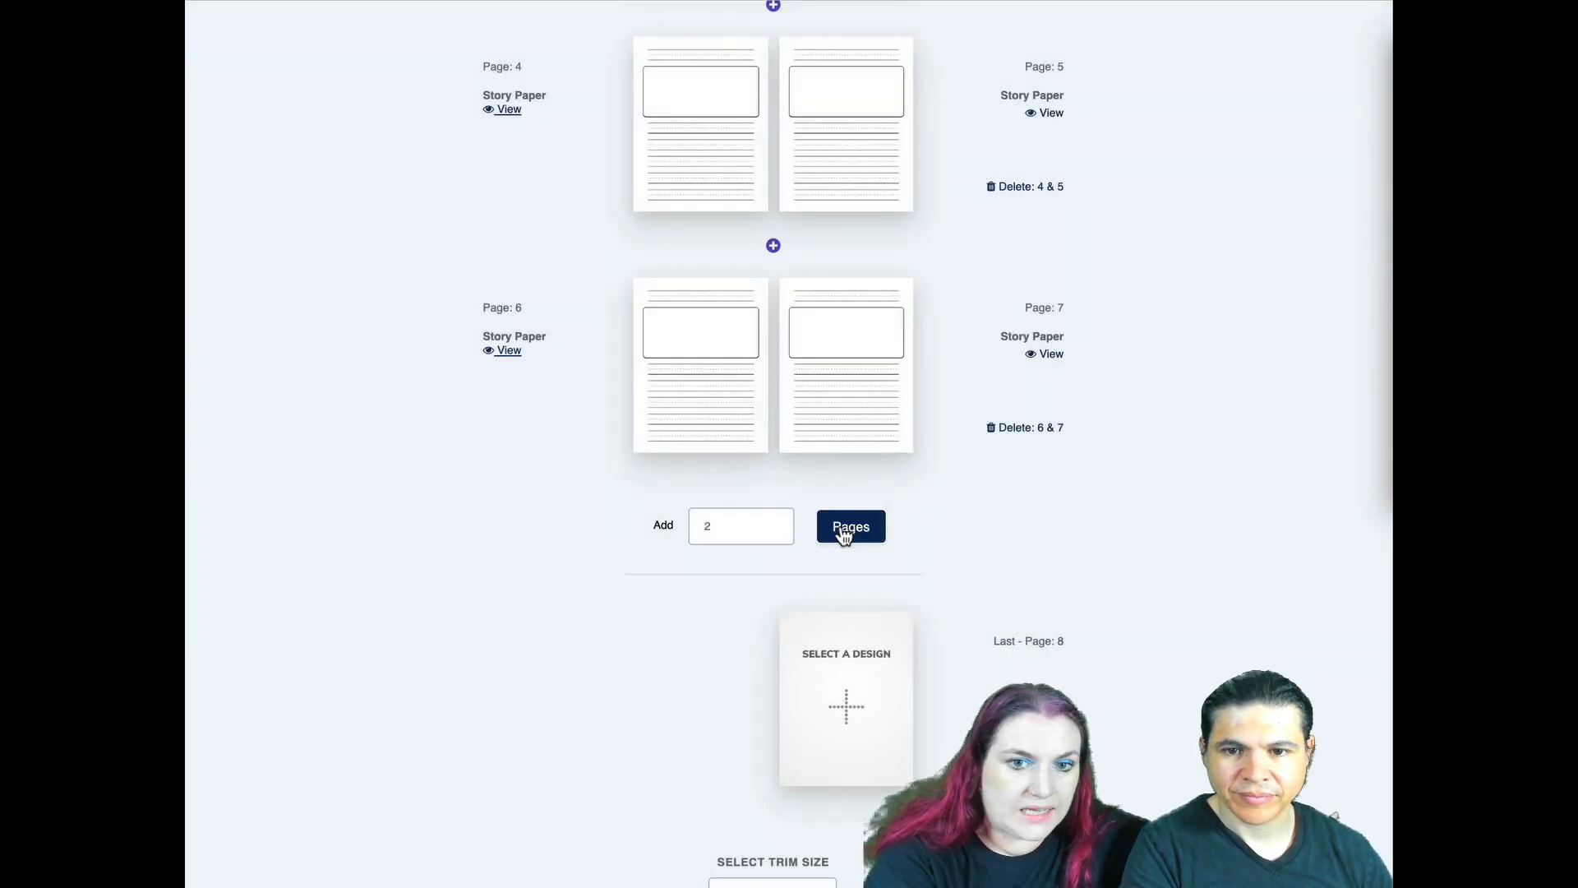
- Import all pages of Activity Pages.pdf starting at page 6 with the Both Sides option
{"action": "left_click", "coordinate": [712, 387]}
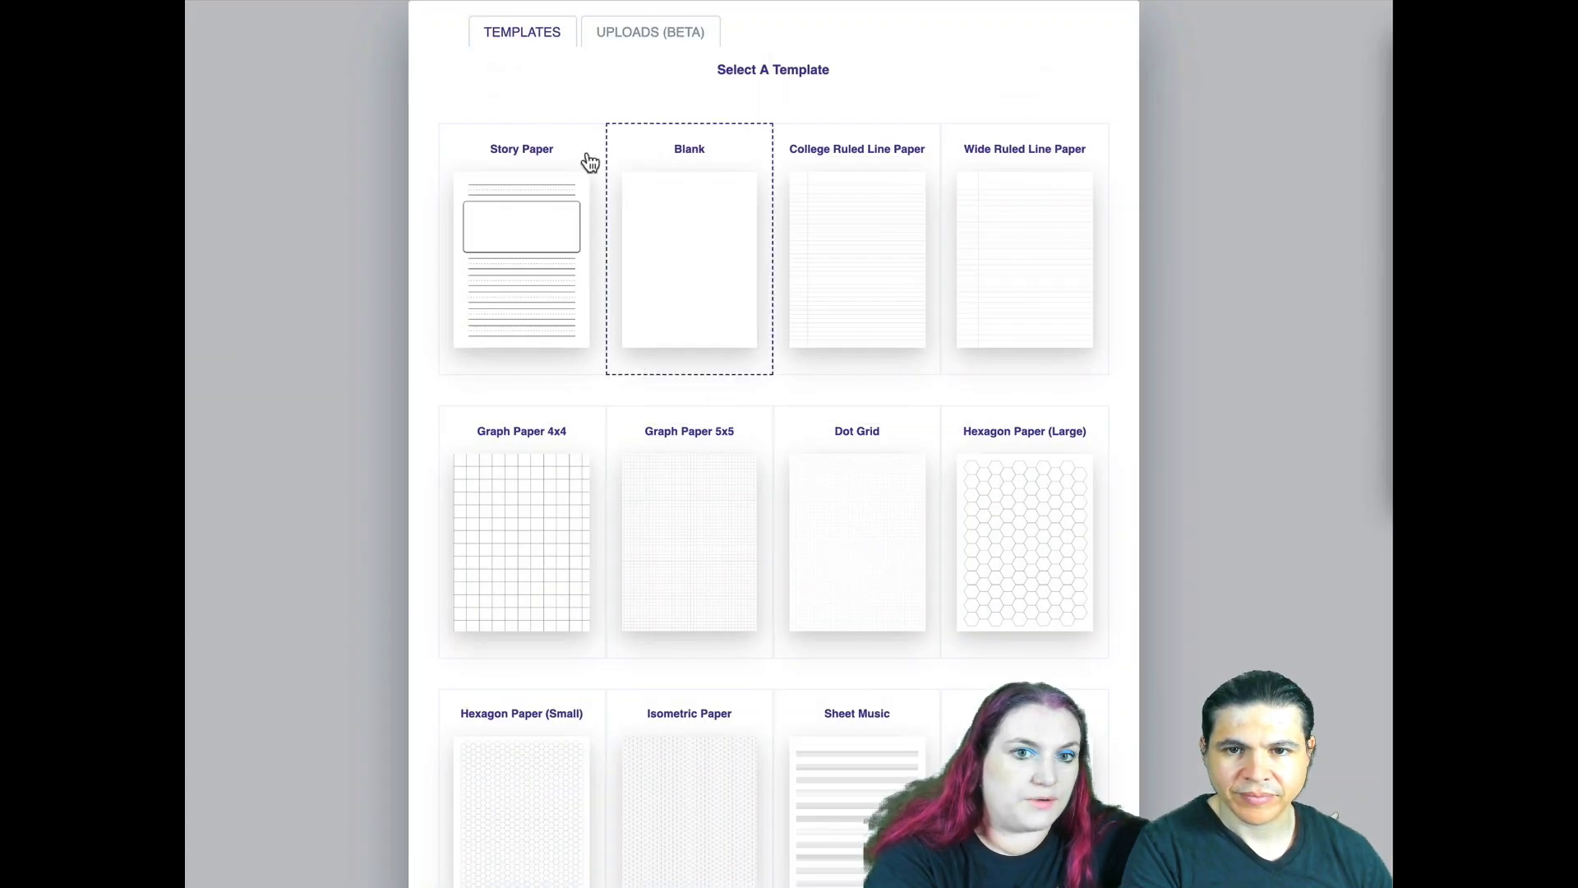
{"action": "left_click", "coordinate": [614, 38]}
{"action": "scroll", "coordinate": [679, 631], "scroll_direction": "down", "scroll_amount": 4}
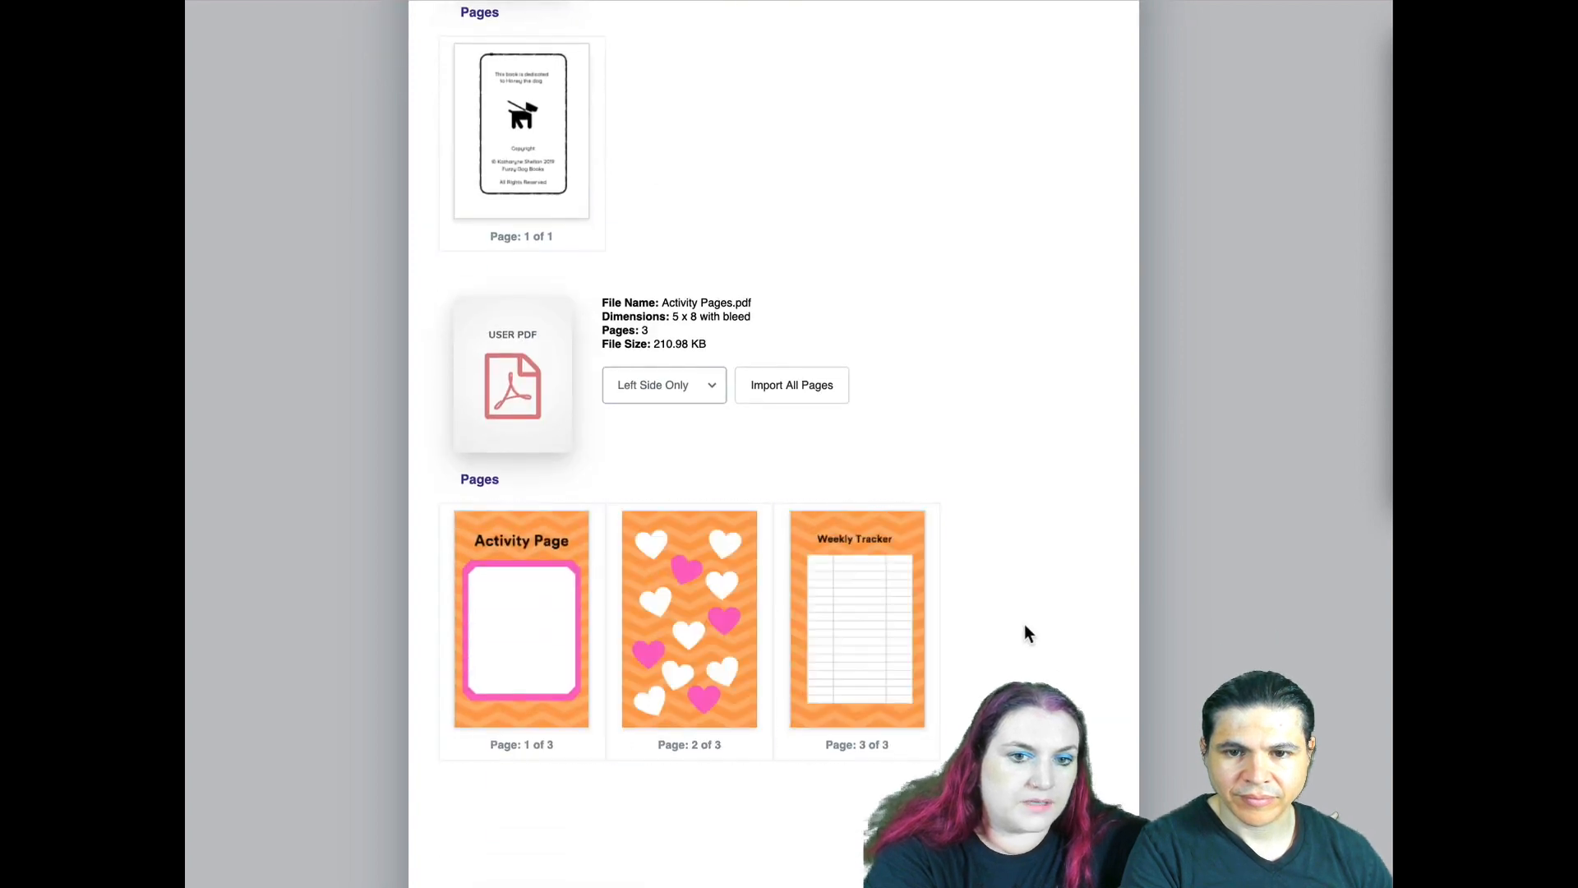
{"action": "left_click", "coordinate": [691, 386]}
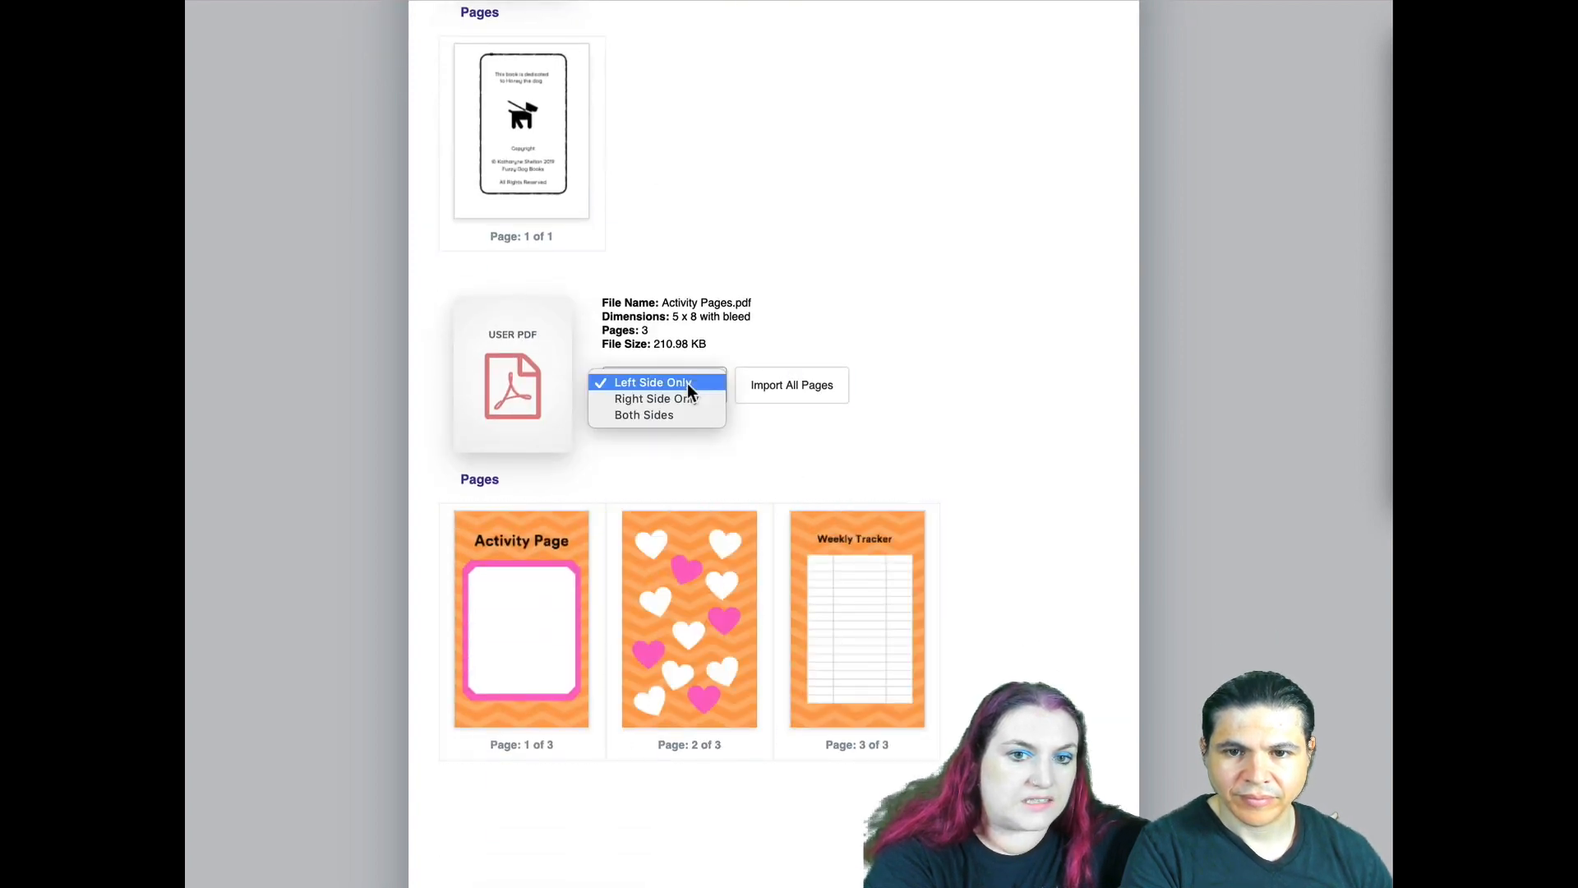
{"action": "left_click", "coordinate": [680, 416]}
{"action": "left_click", "coordinate": [791, 384]}
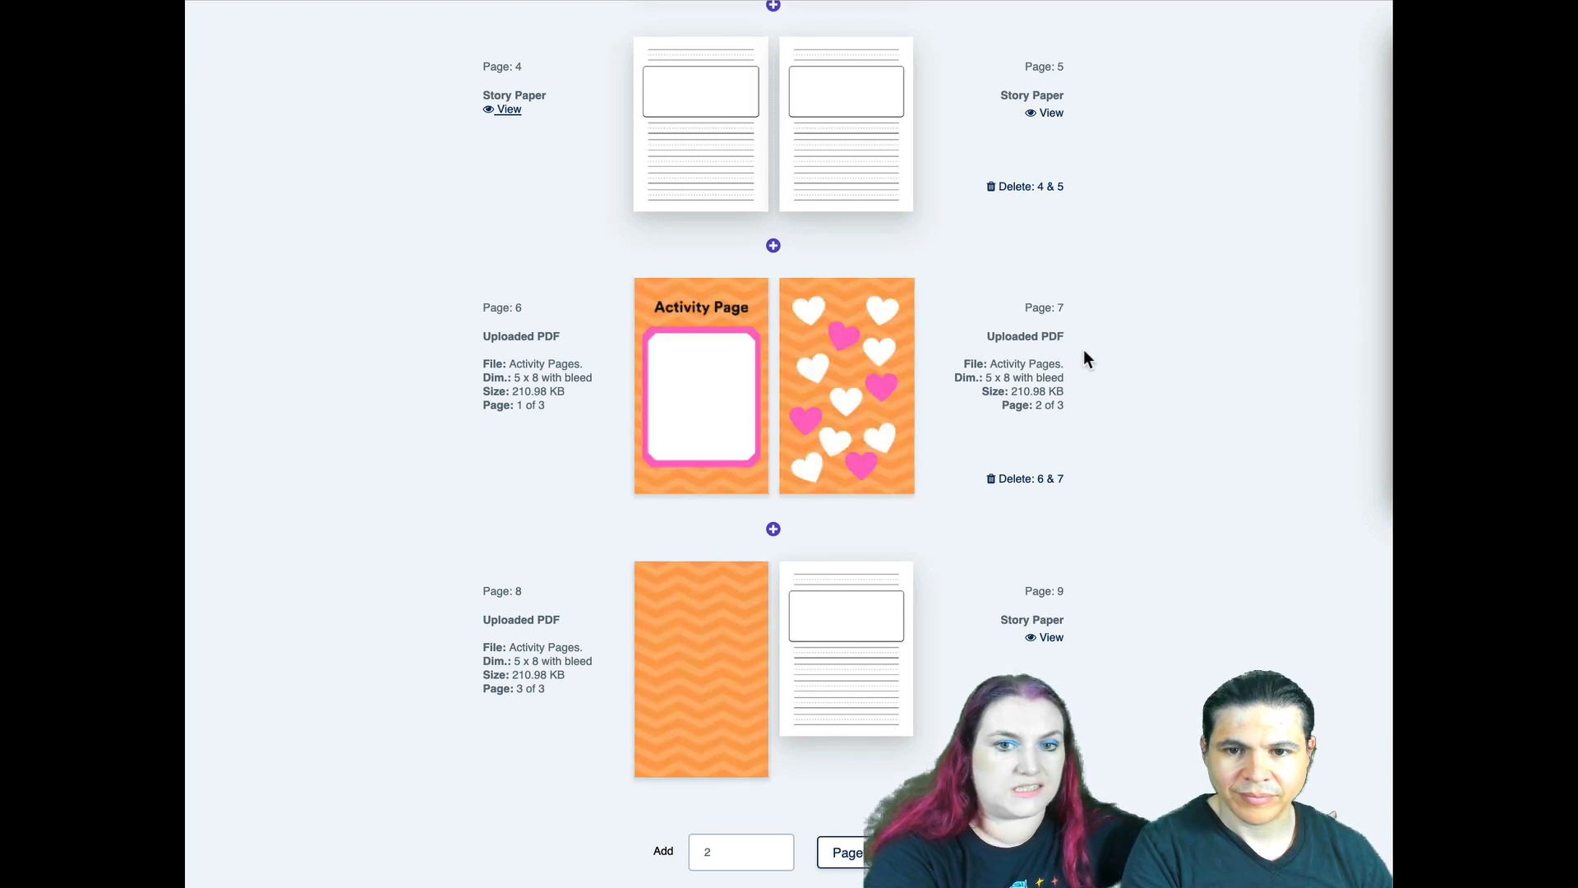
- Examine the spreads from page 1 to page 9, checking the order and file details of the imported activity pages
{"action": "scroll", "coordinate": [1109, 456], "scroll_direction": "up", "scroll_amount": 5}
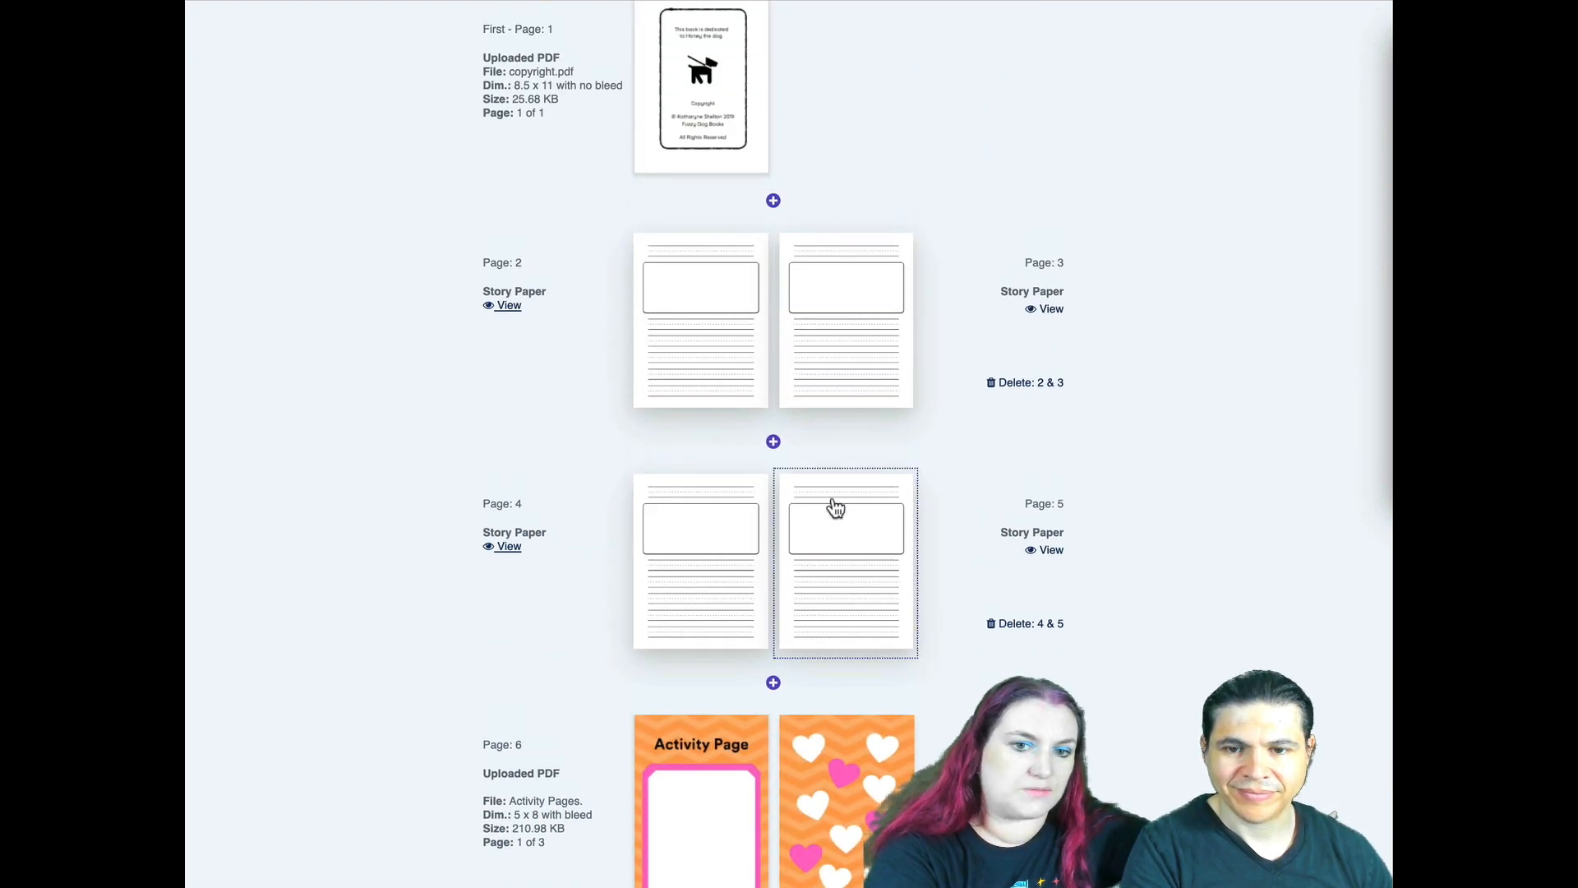
{"action": "scroll", "coordinate": [728, 682], "scroll_direction": "down", "scroll_amount": 5}
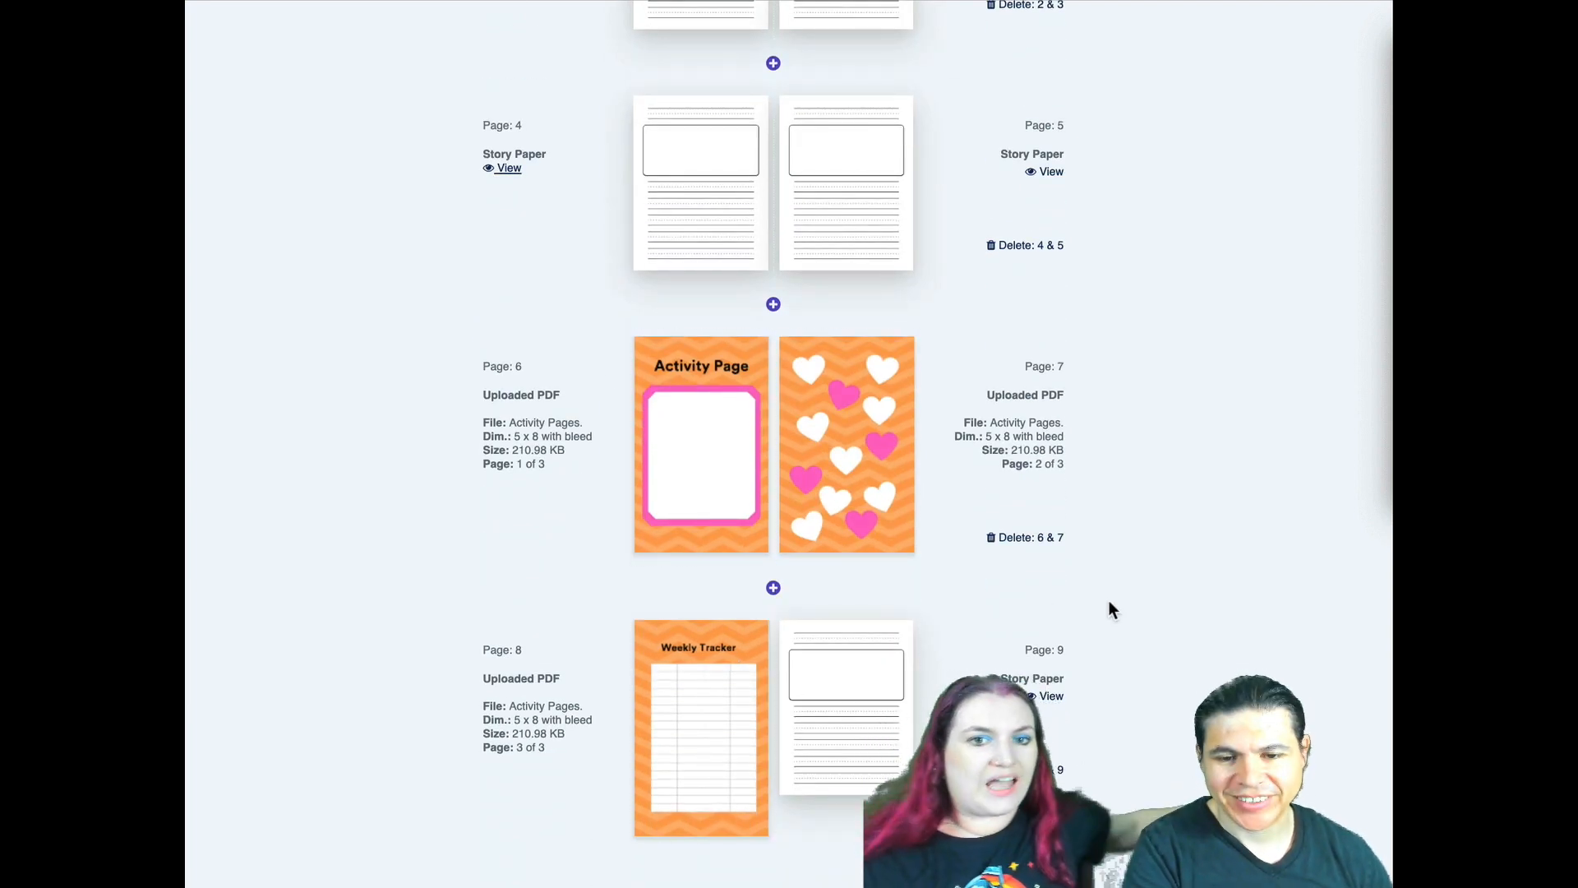
{"action": "left_click", "coordinate": [683, 749]}
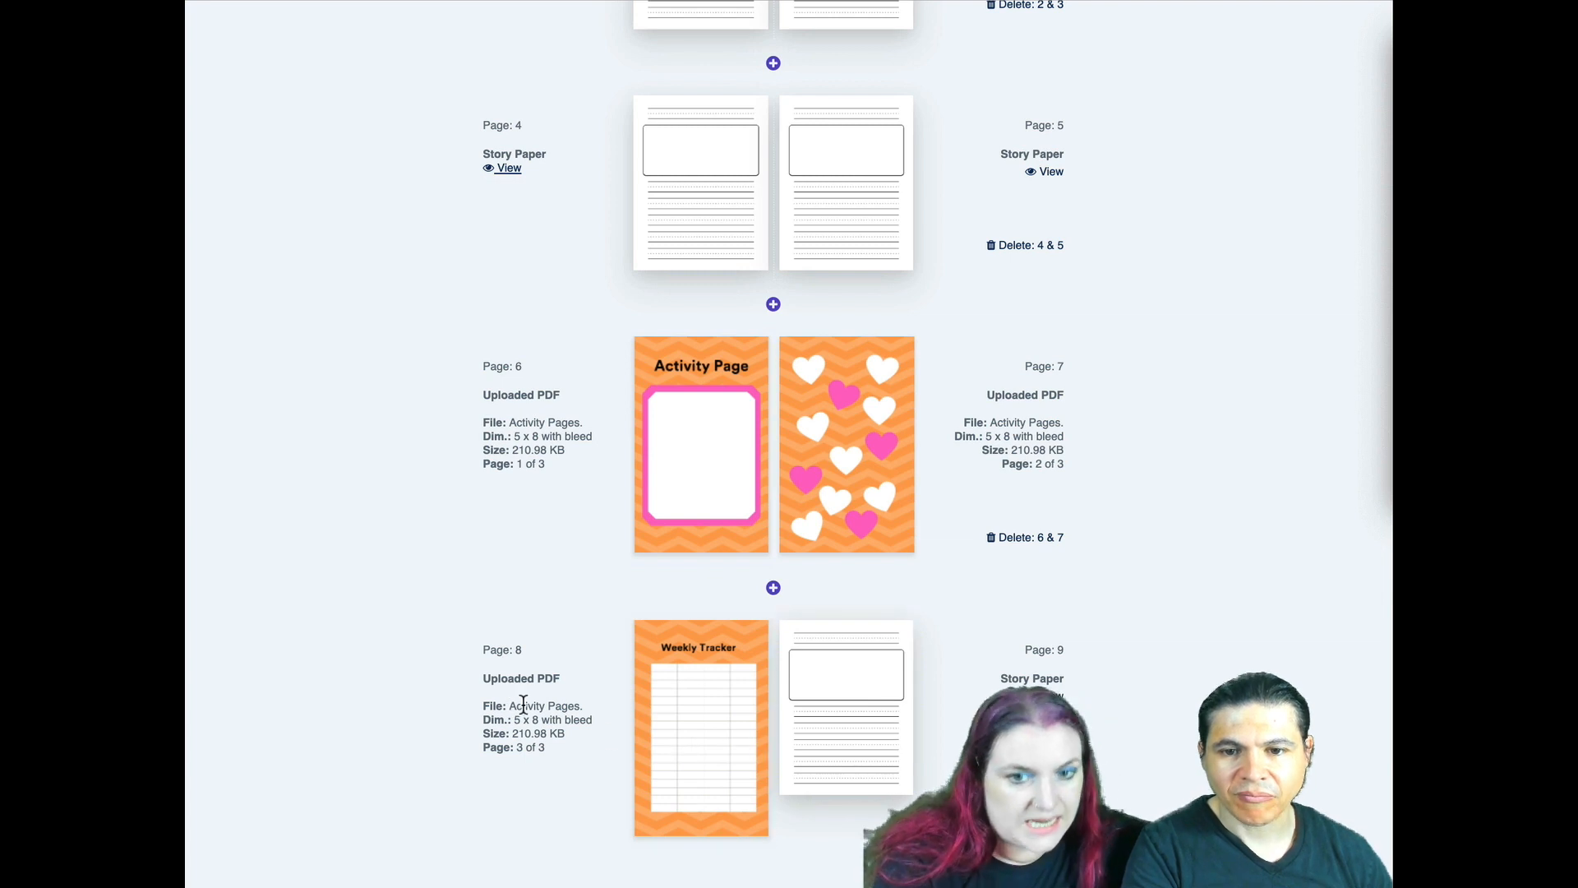
{"action": "scroll", "coordinate": [1098, 722], "scroll_direction": "down", "scroll_amount": 2}
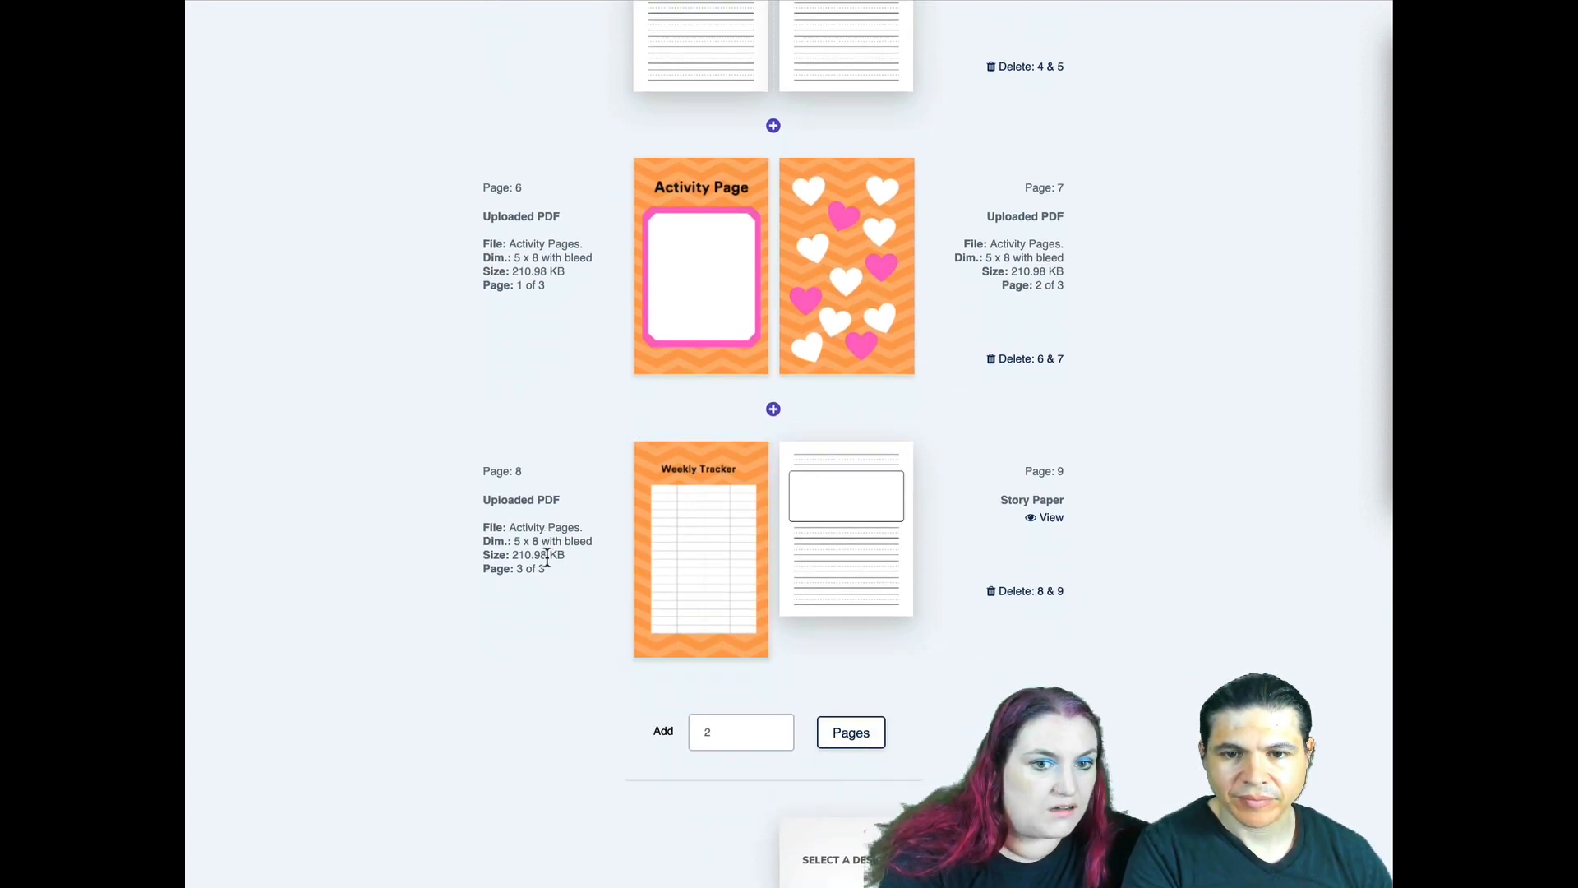
{"action": "scroll", "coordinate": [662, 551], "scroll_direction": "up", "scroll_amount": 3}
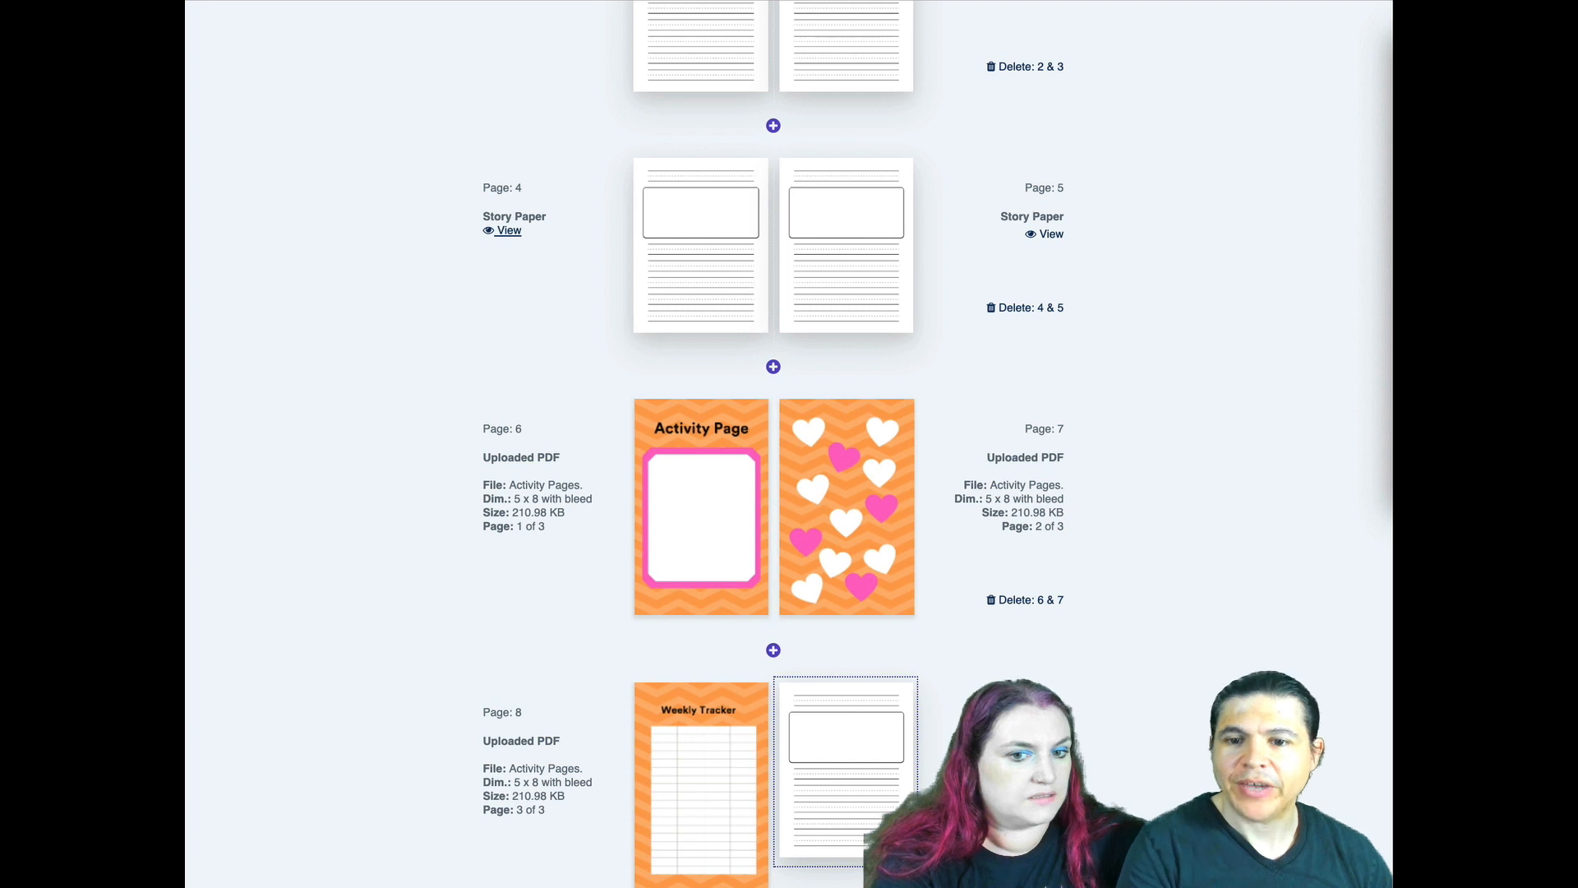
{"action": "scroll", "coordinate": [860, 768], "scroll_direction": "down", "scroll_amount": 1}
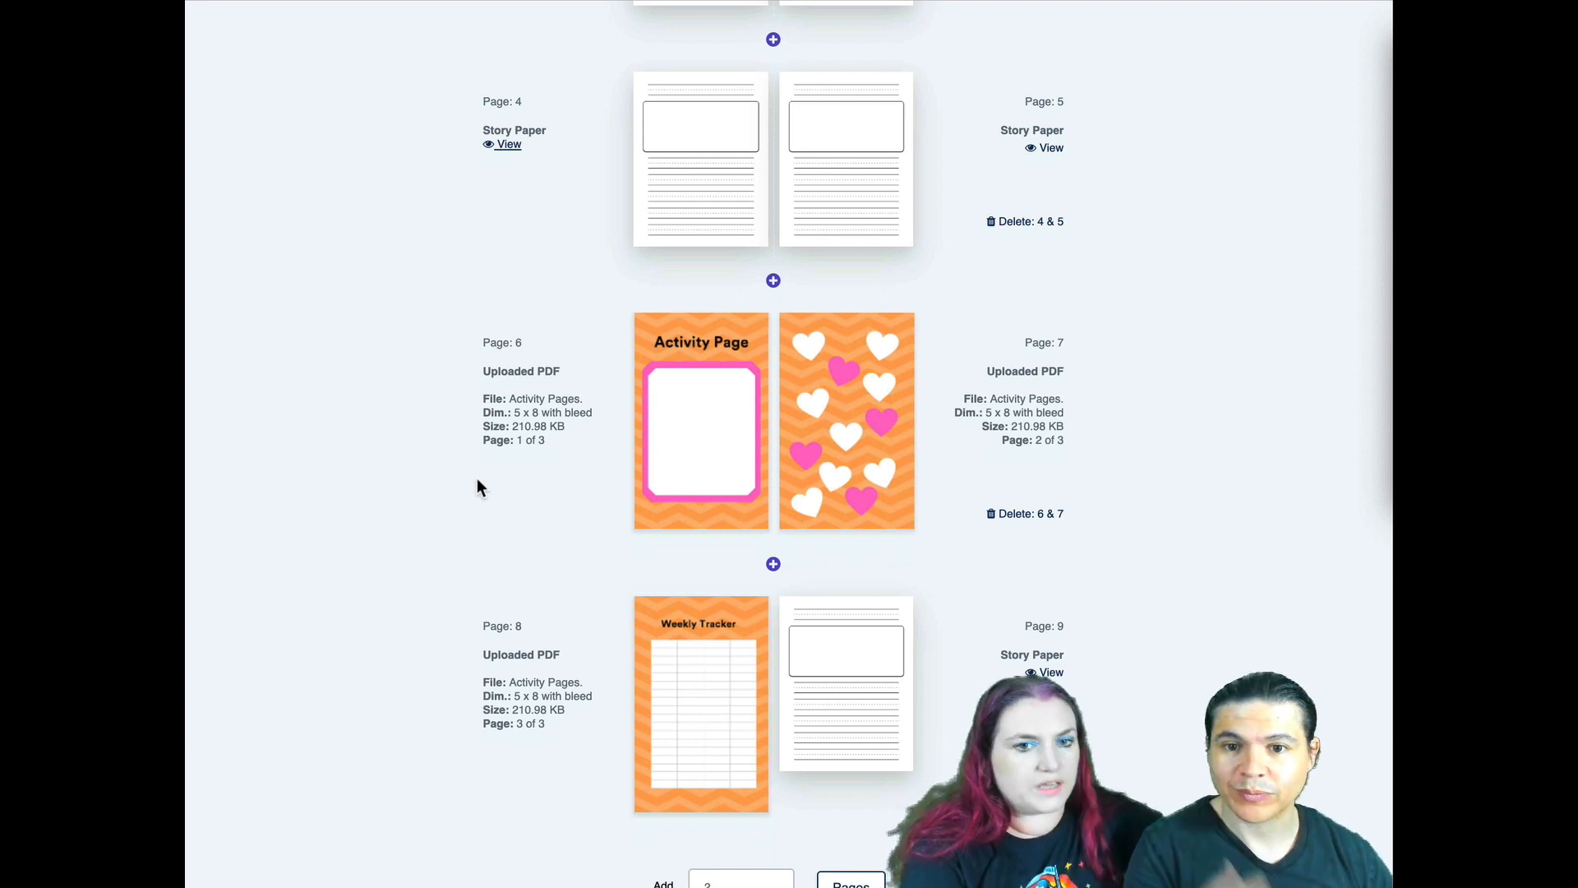
- Set the last page, page 10, to the Blank template
{"action": "scroll", "coordinate": [517, 312], "scroll_direction": "down", "scroll_amount": 5}
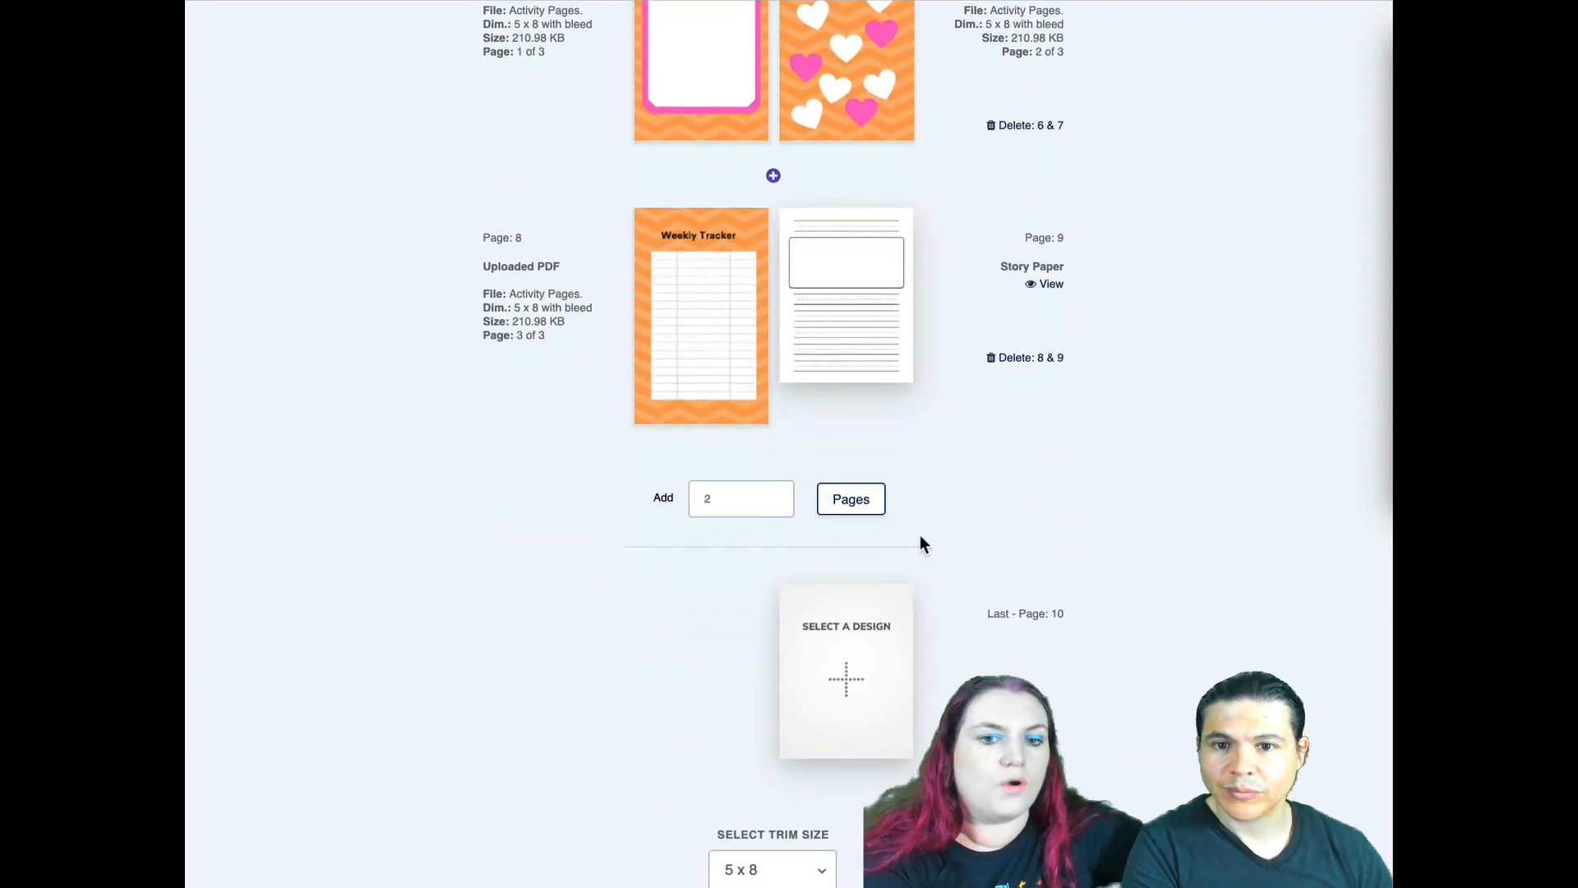
{"action": "left_click", "coordinate": [853, 653]}
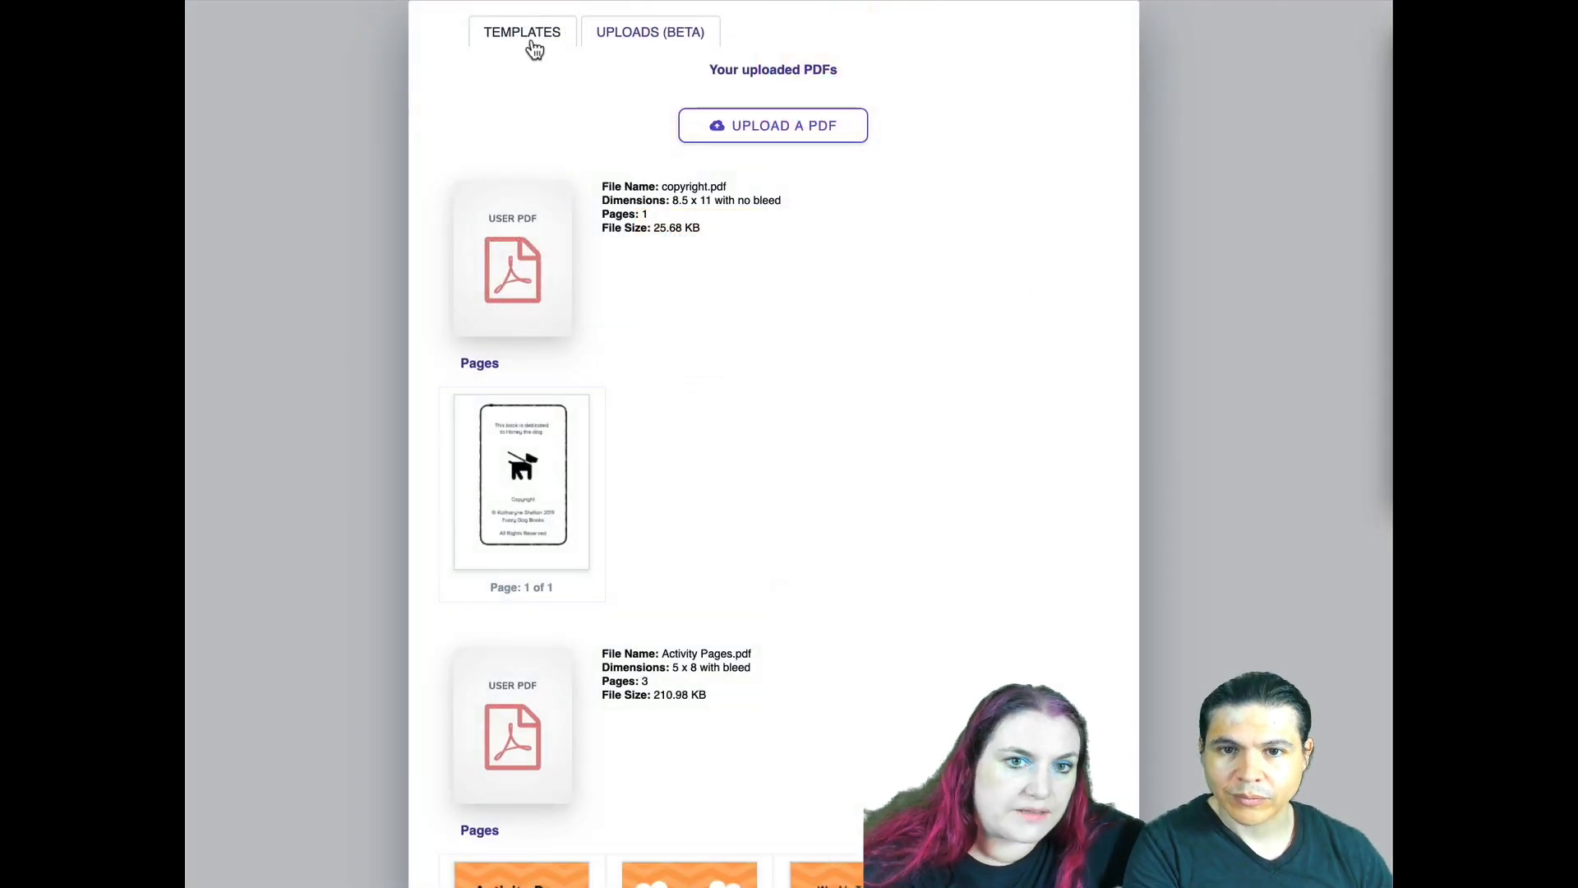
{"action": "left_click", "coordinate": [530, 39]}
{"action": "left_click", "coordinate": [528, 164]}
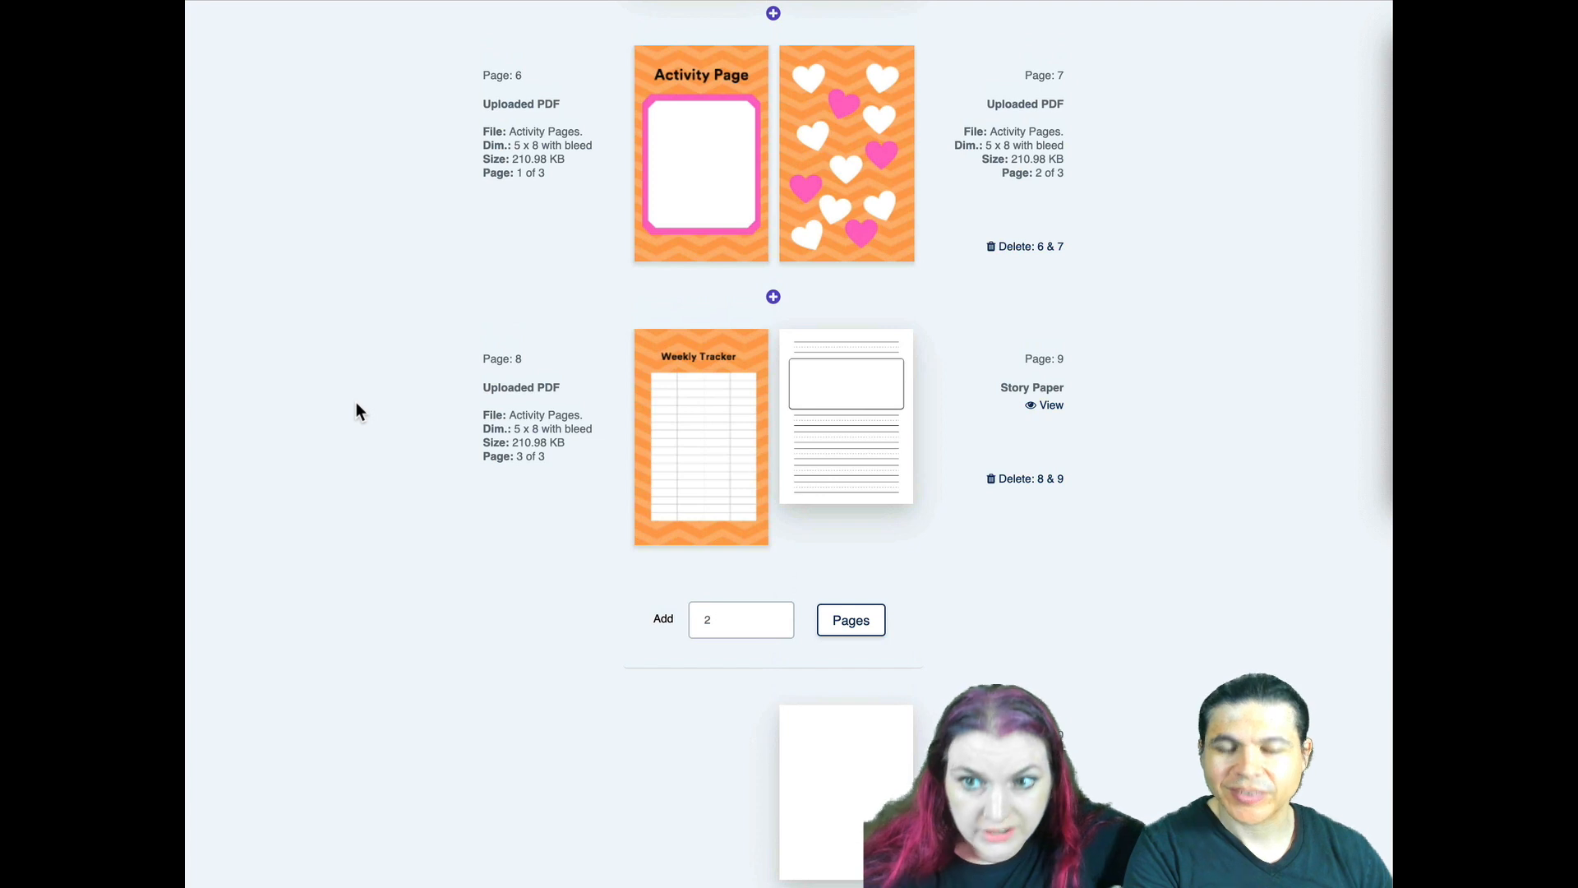
{"action": "scroll", "coordinate": [356, 402], "scroll_direction": "up", "scroll_amount": 3}
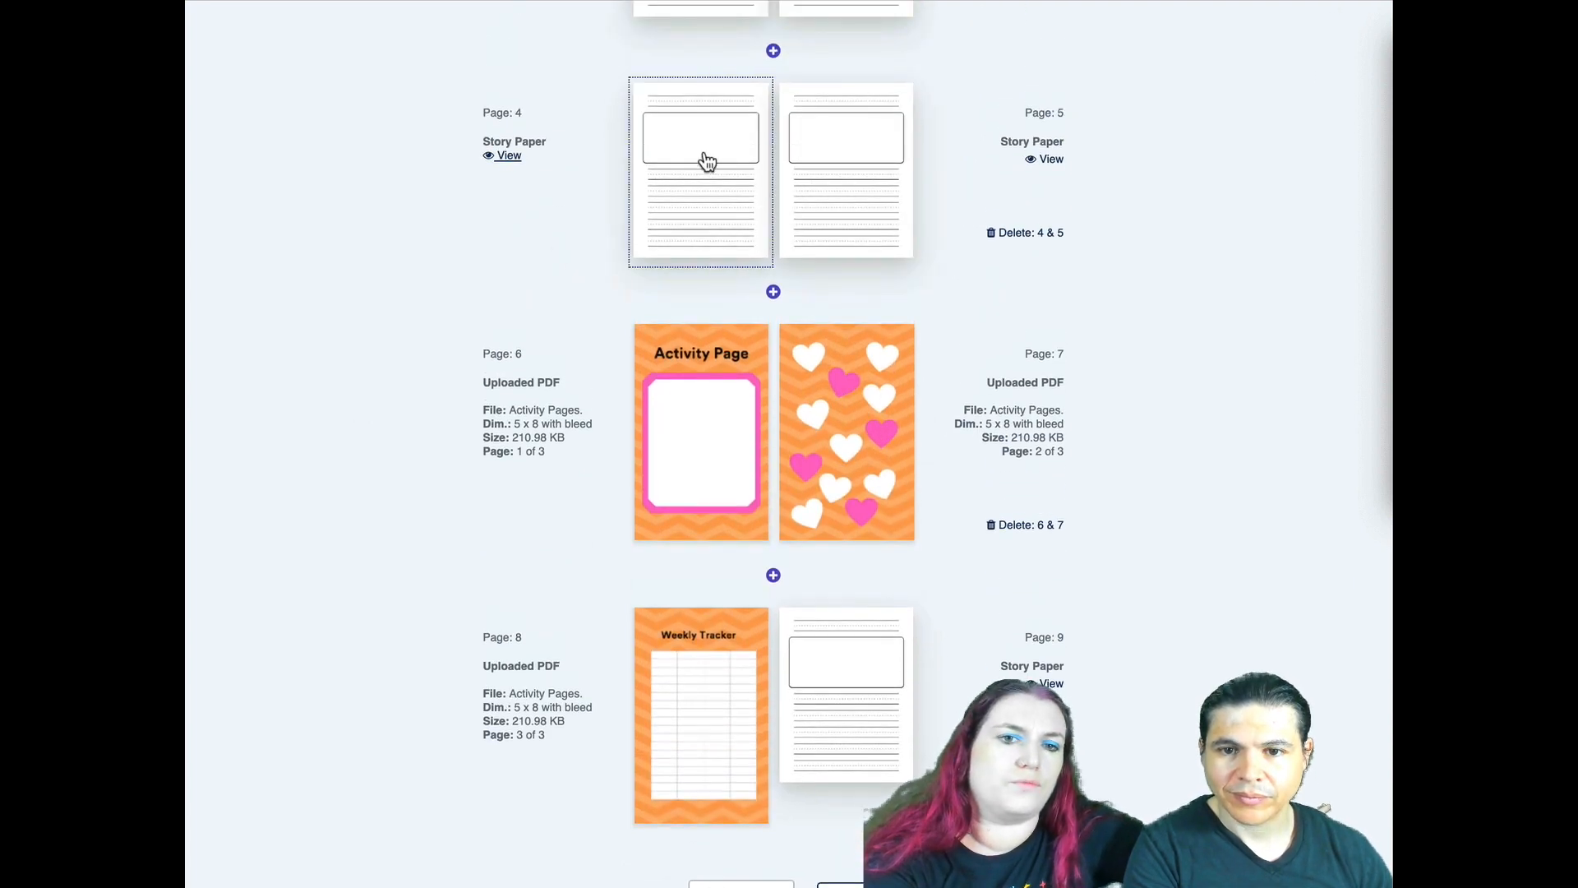
- Review the imported activity pages on pages 6 to 8 and compare them with the original activity page design in Canva
{"action": "scroll", "coordinate": [553, 257], "scroll_direction": "down", "scroll_amount": 7}
{"action": "scroll", "coordinate": [501, 403], "scroll_direction": "up", "scroll_amount": 8}
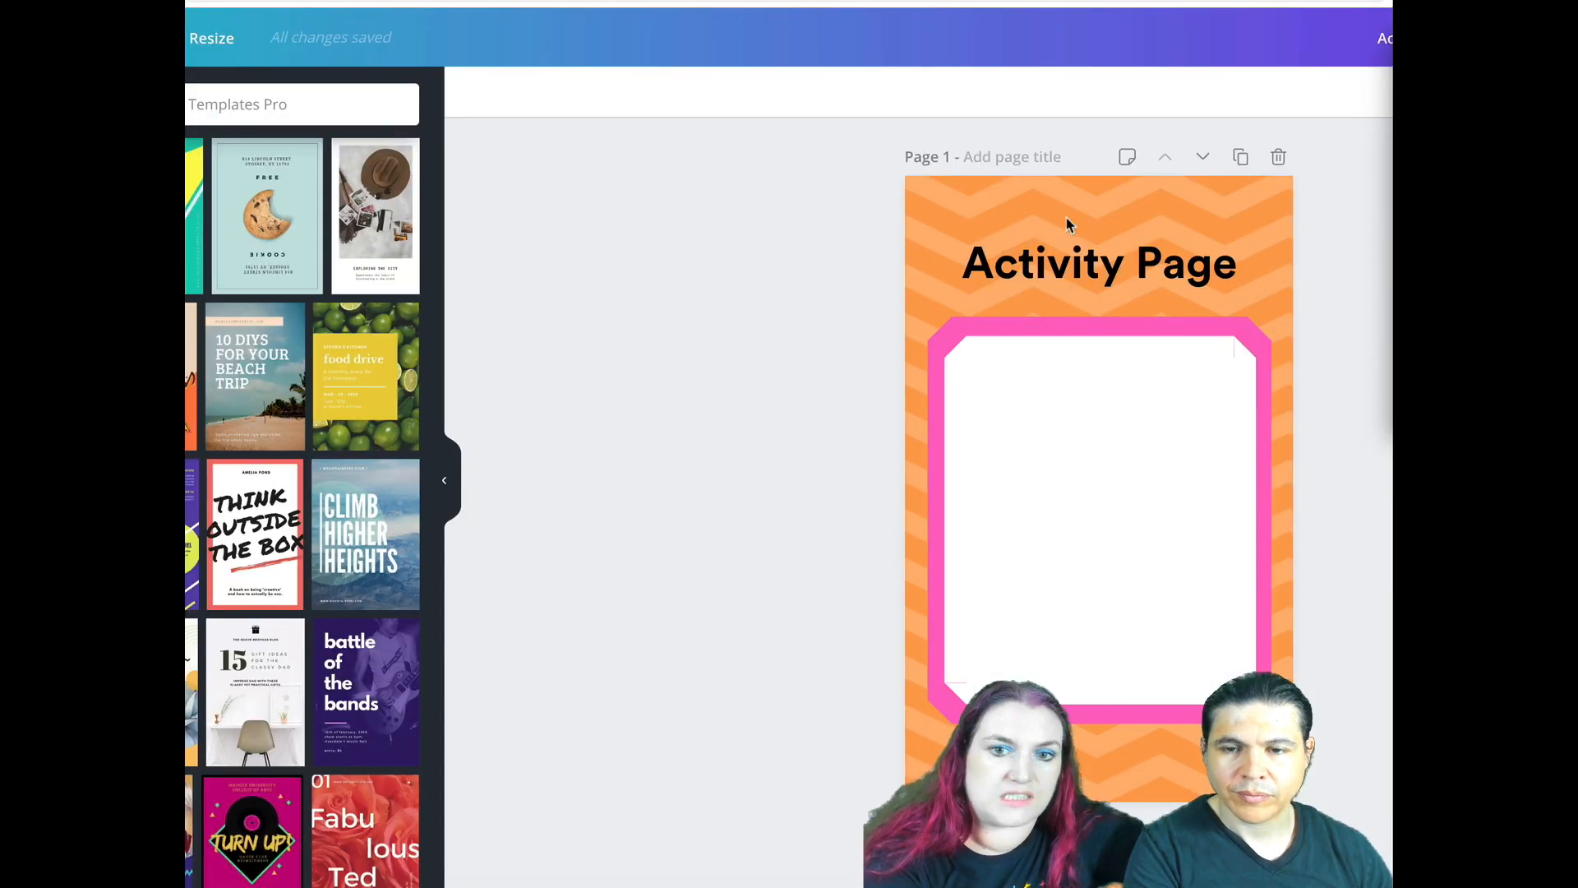
{"action": "scroll", "coordinate": [1069, 246], "scroll_direction": "down", "scroll_amount": 3}
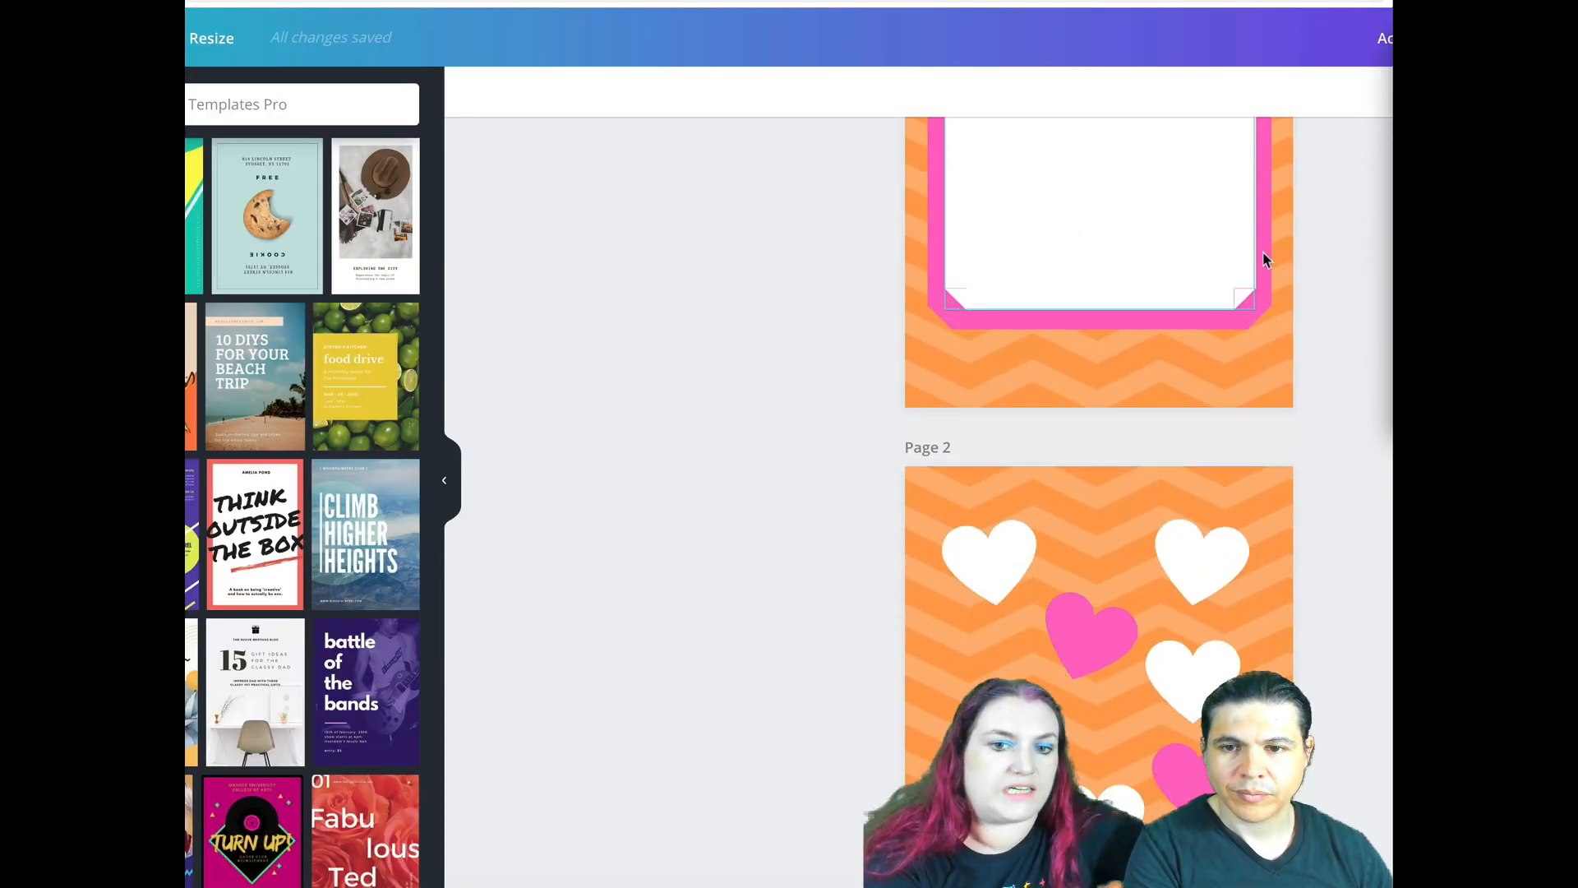
{"action": "scroll", "coordinate": [1085, 306], "scroll_direction": "down", "scroll_amount": 5}
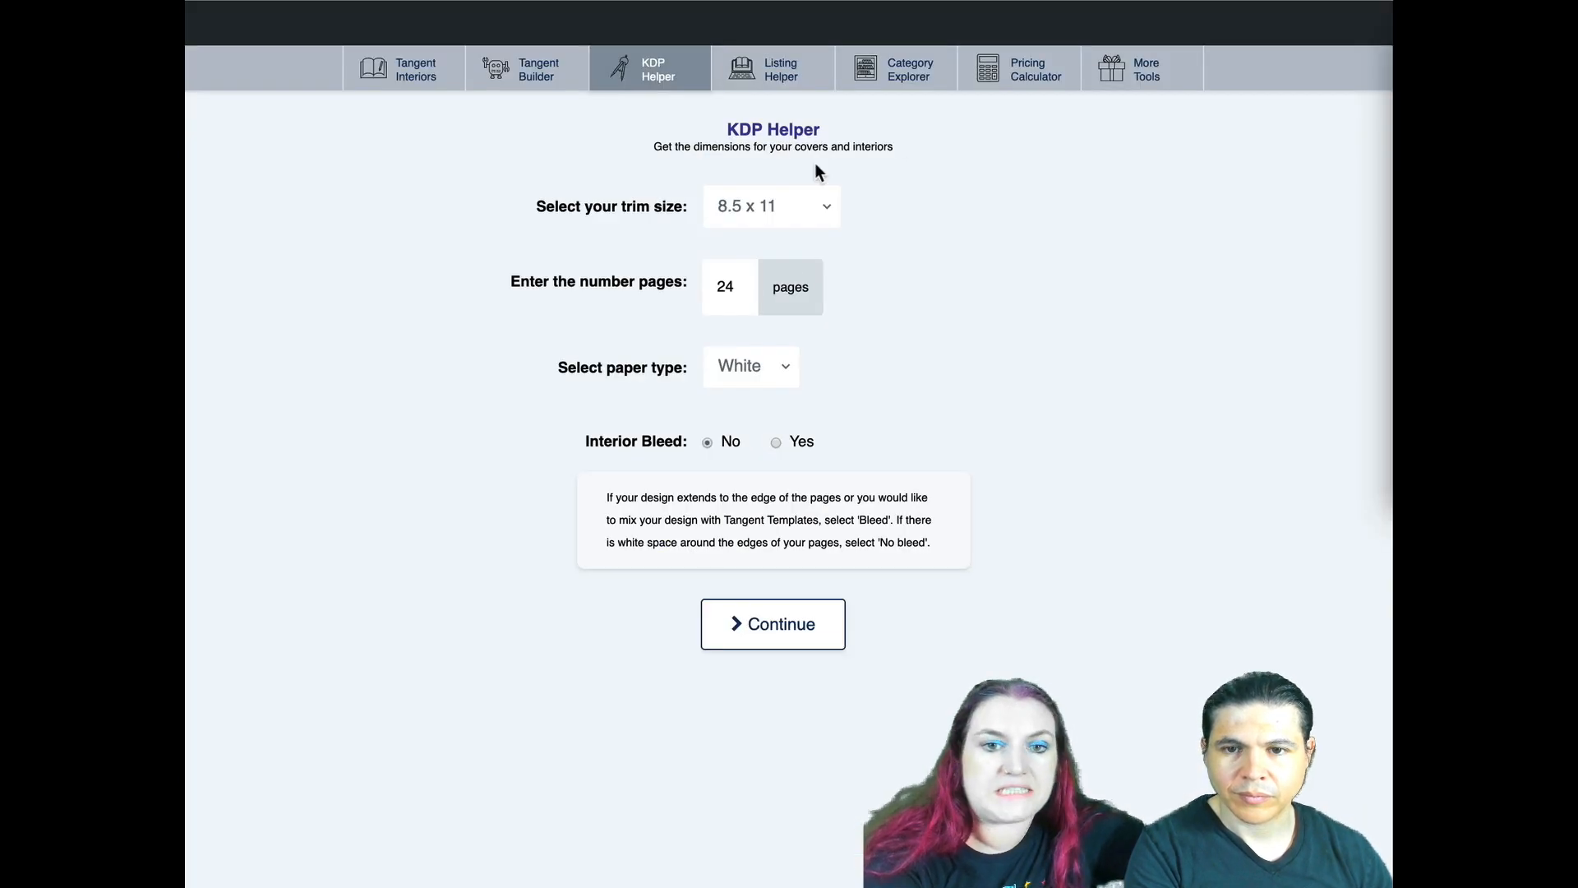
- Generate dimensions in KDP Helper for a 5 x 8 trim size, 50 pages, white paper and interior bleed set to Yes
{"action": "left_click", "coordinate": [774, 204]}
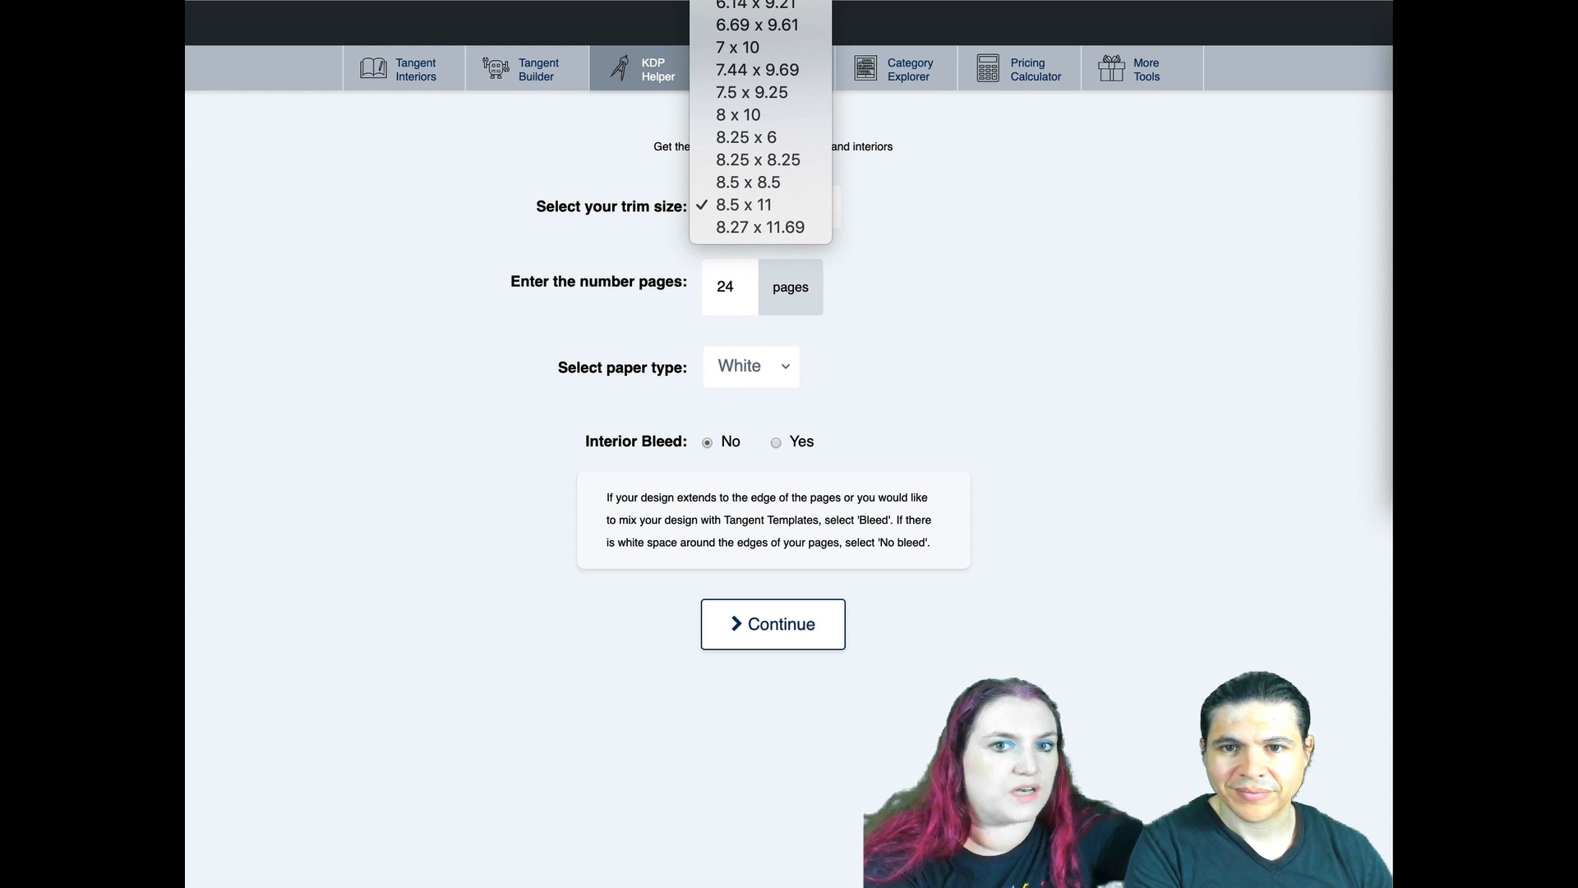
{"action": "left_click", "coordinate": [754, 8]}
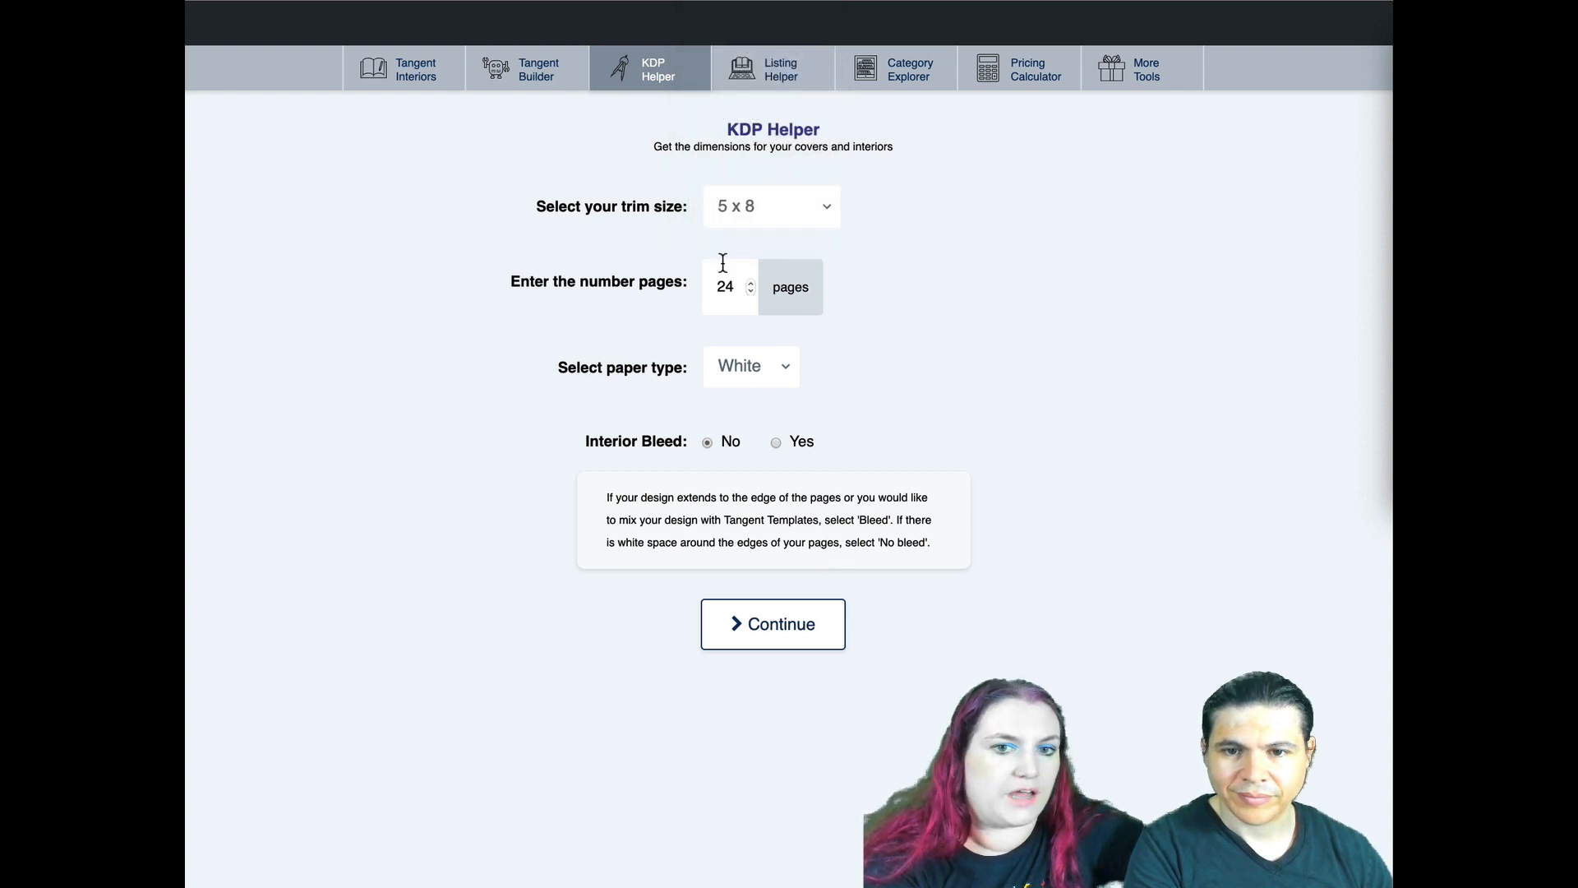
{"action": "type", "text": "50"}
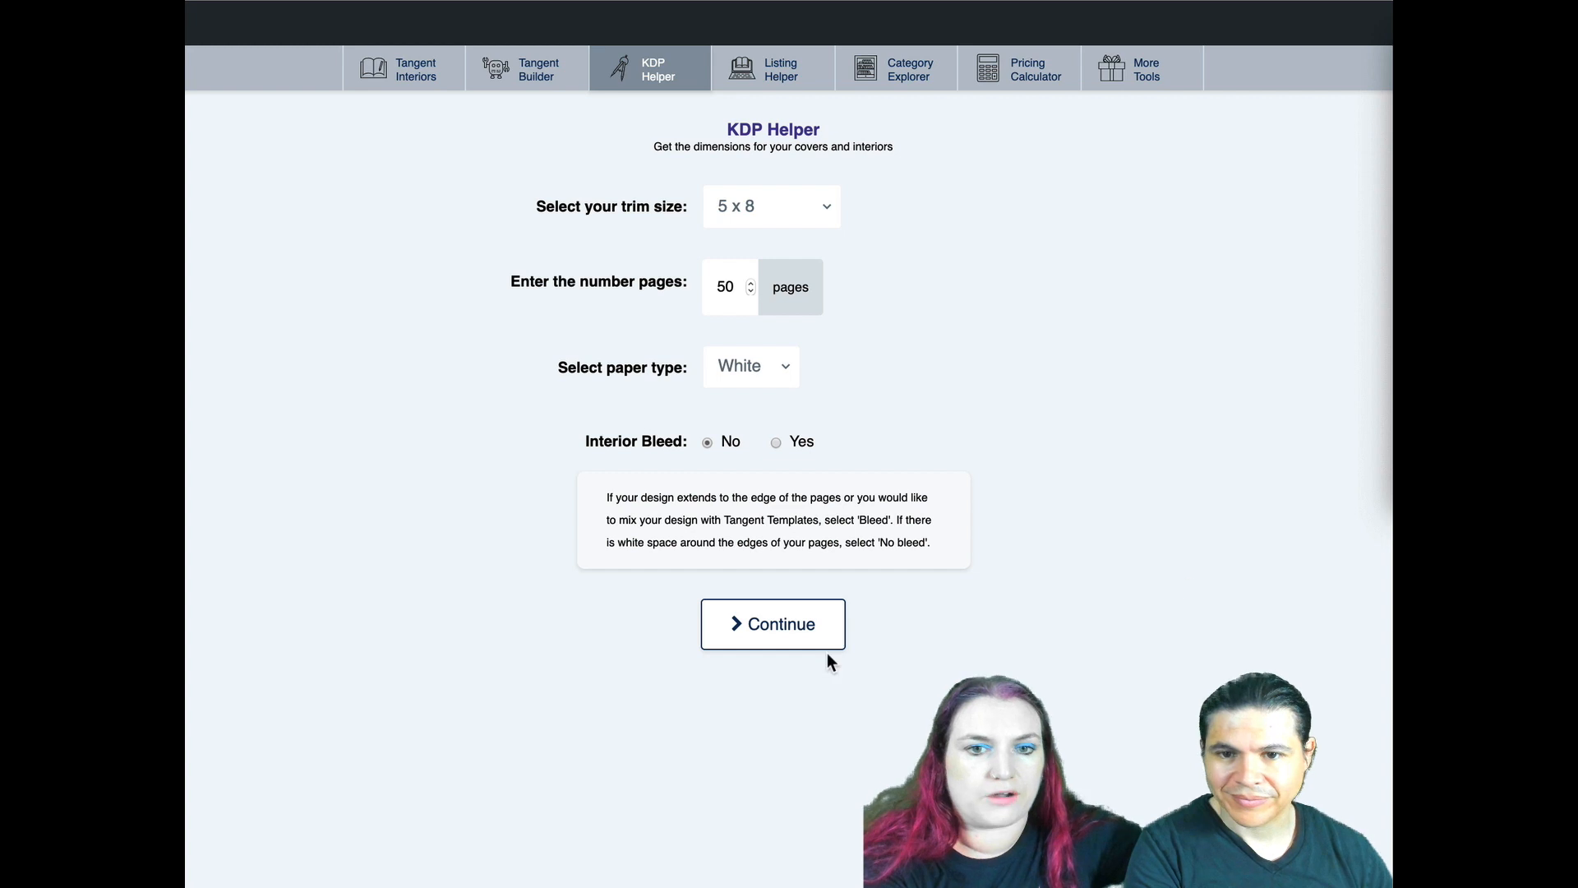
{"action": "left_click", "coordinate": [776, 442]}
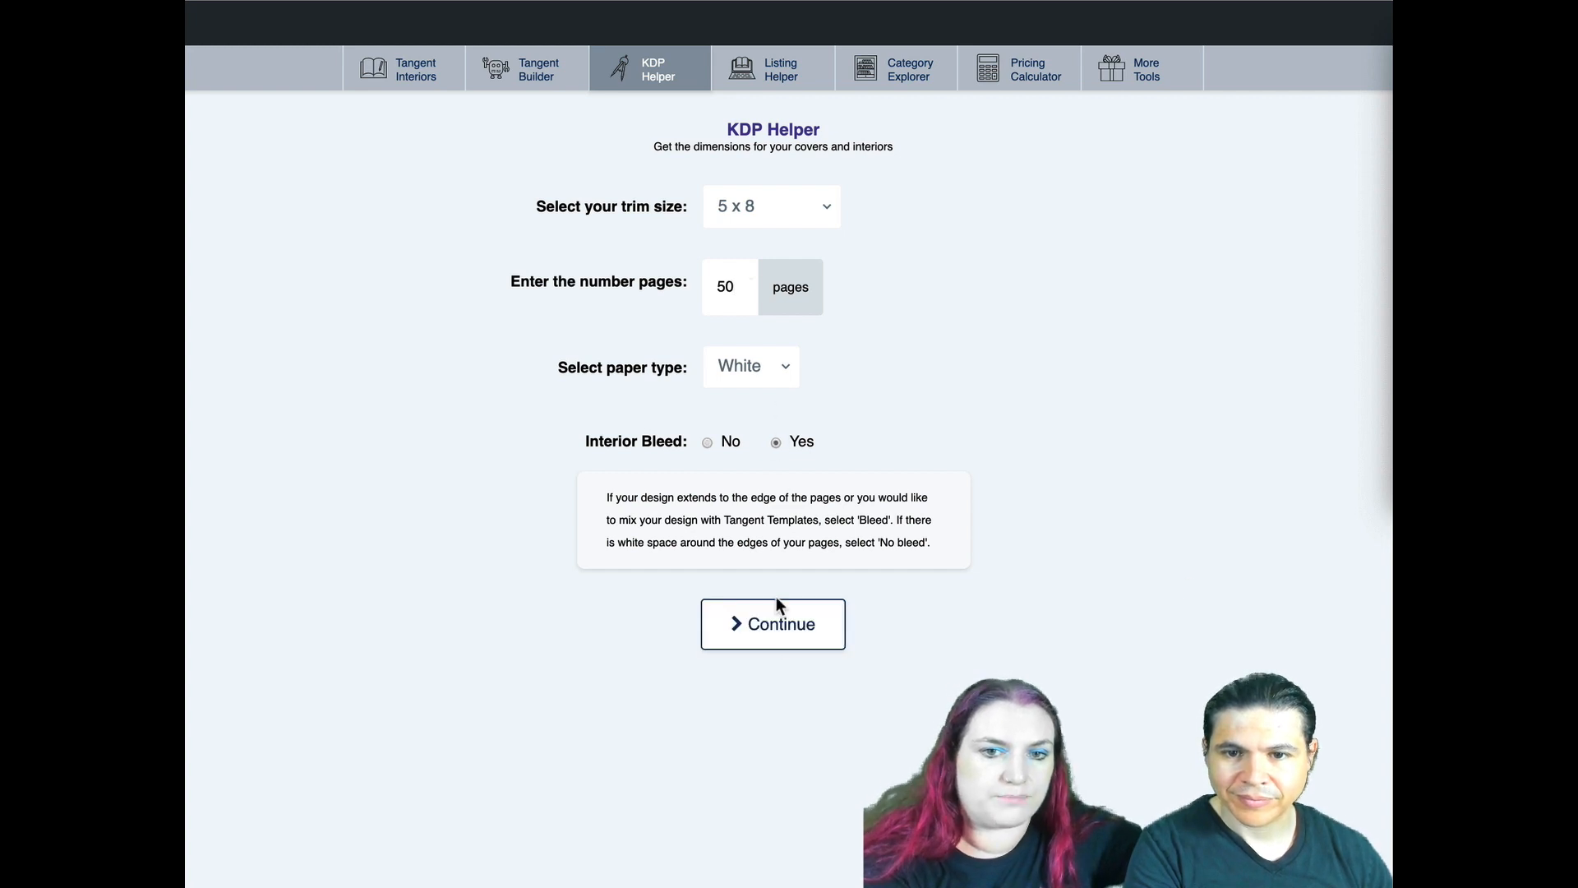
{"action": "left_click", "coordinate": [772, 623]}
- Examine the cover measurements and the interior template and page dimensions for the 5 x 8 book with bleed
{"action": "scroll", "coordinate": [373, 362], "scroll_direction": "down", "scroll_amount": 10}
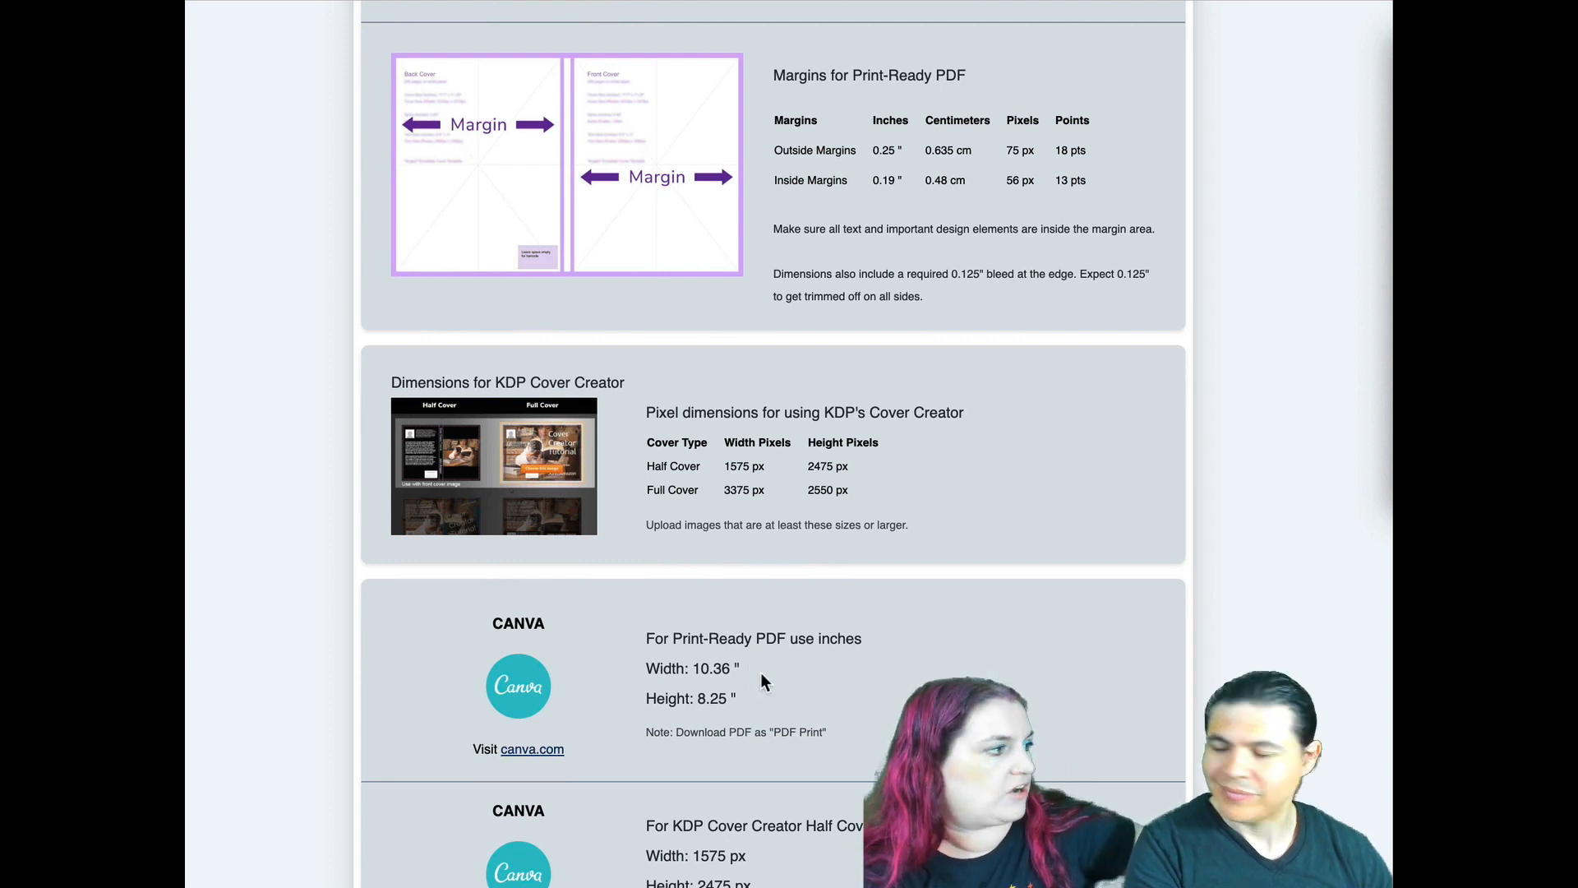
{"action": "scroll", "coordinate": [786, 177], "scroll_direction": "up", "scroll_amount": 10}
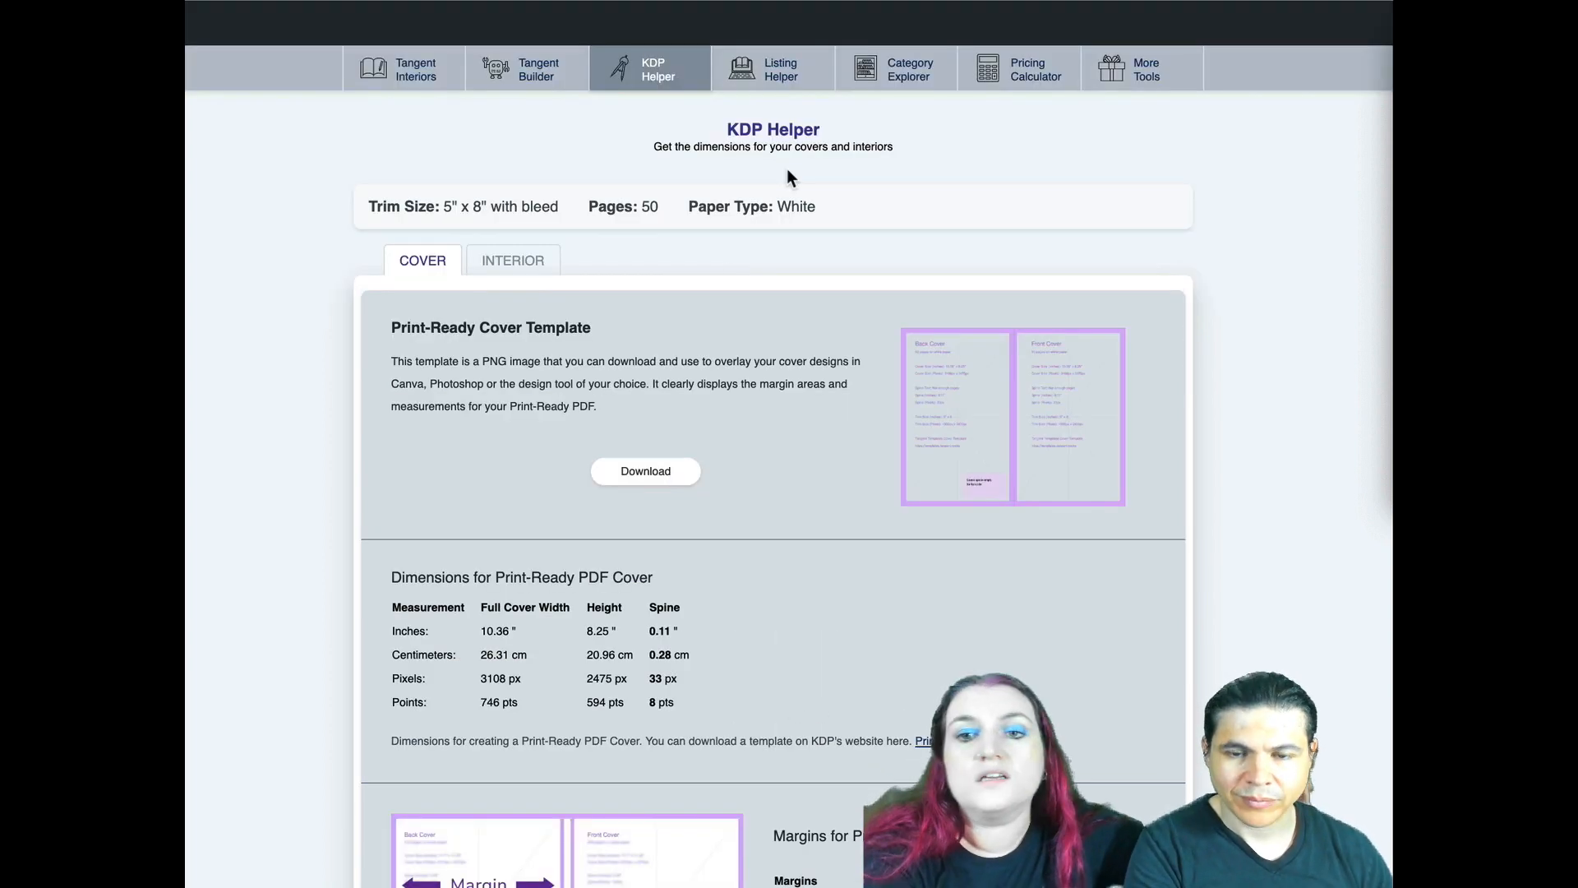
{"action": "left_click", "coordinate": [498, 270]}
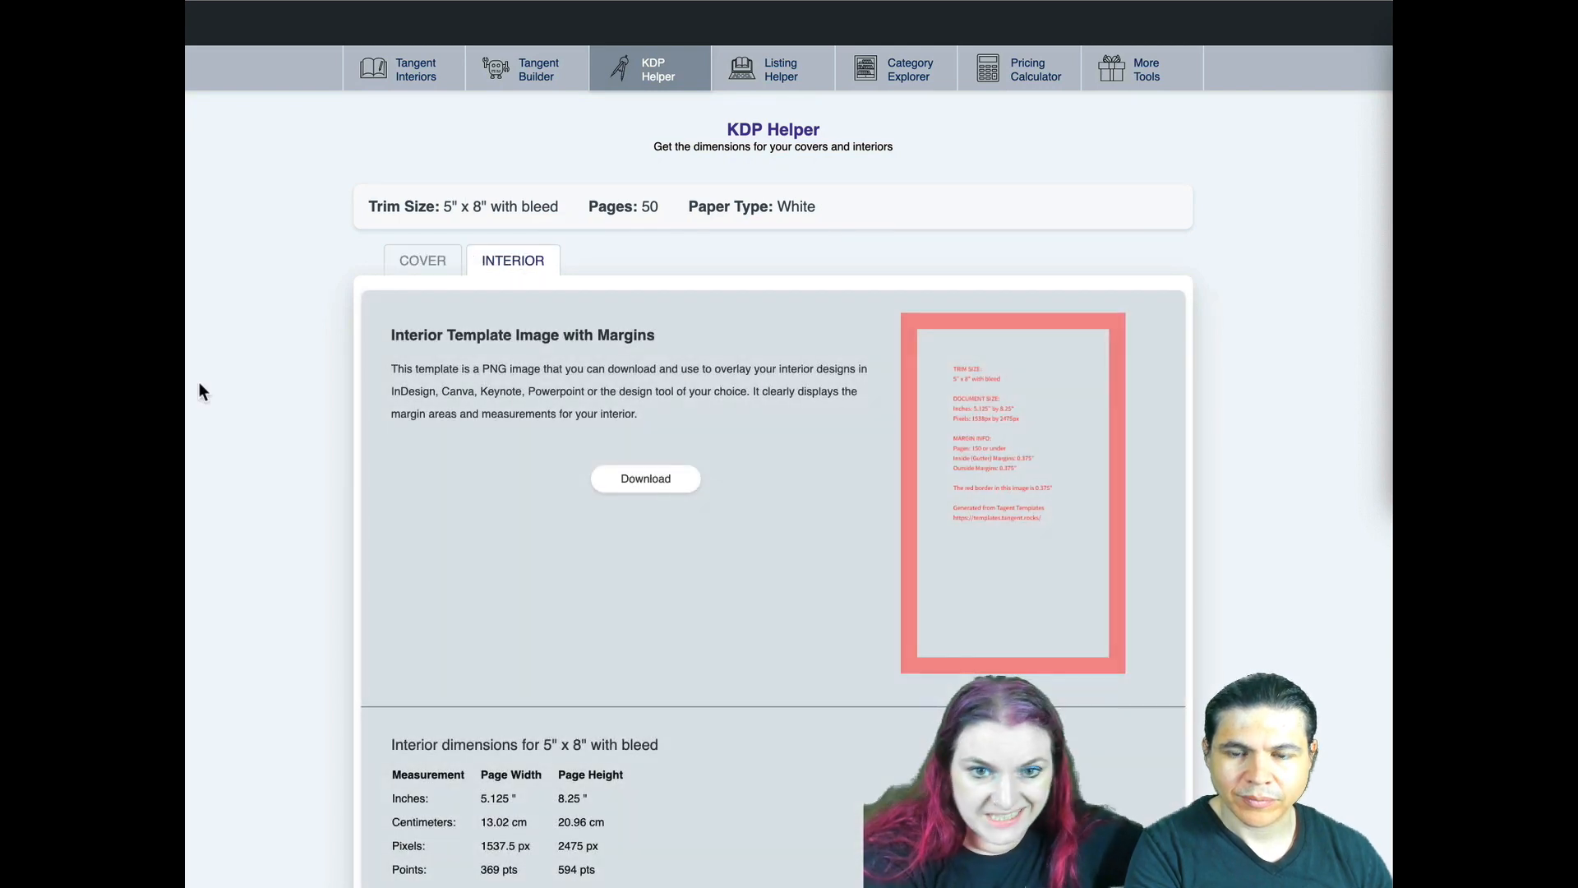
{"action": "scroll", "coordinate": [199, 382], "scroll_direction": "down", "scroll_amount": 6}
{"action": "scroll", "coordinate": [649, 465], "scroll_direction": "down", "scroll_amount": 6}
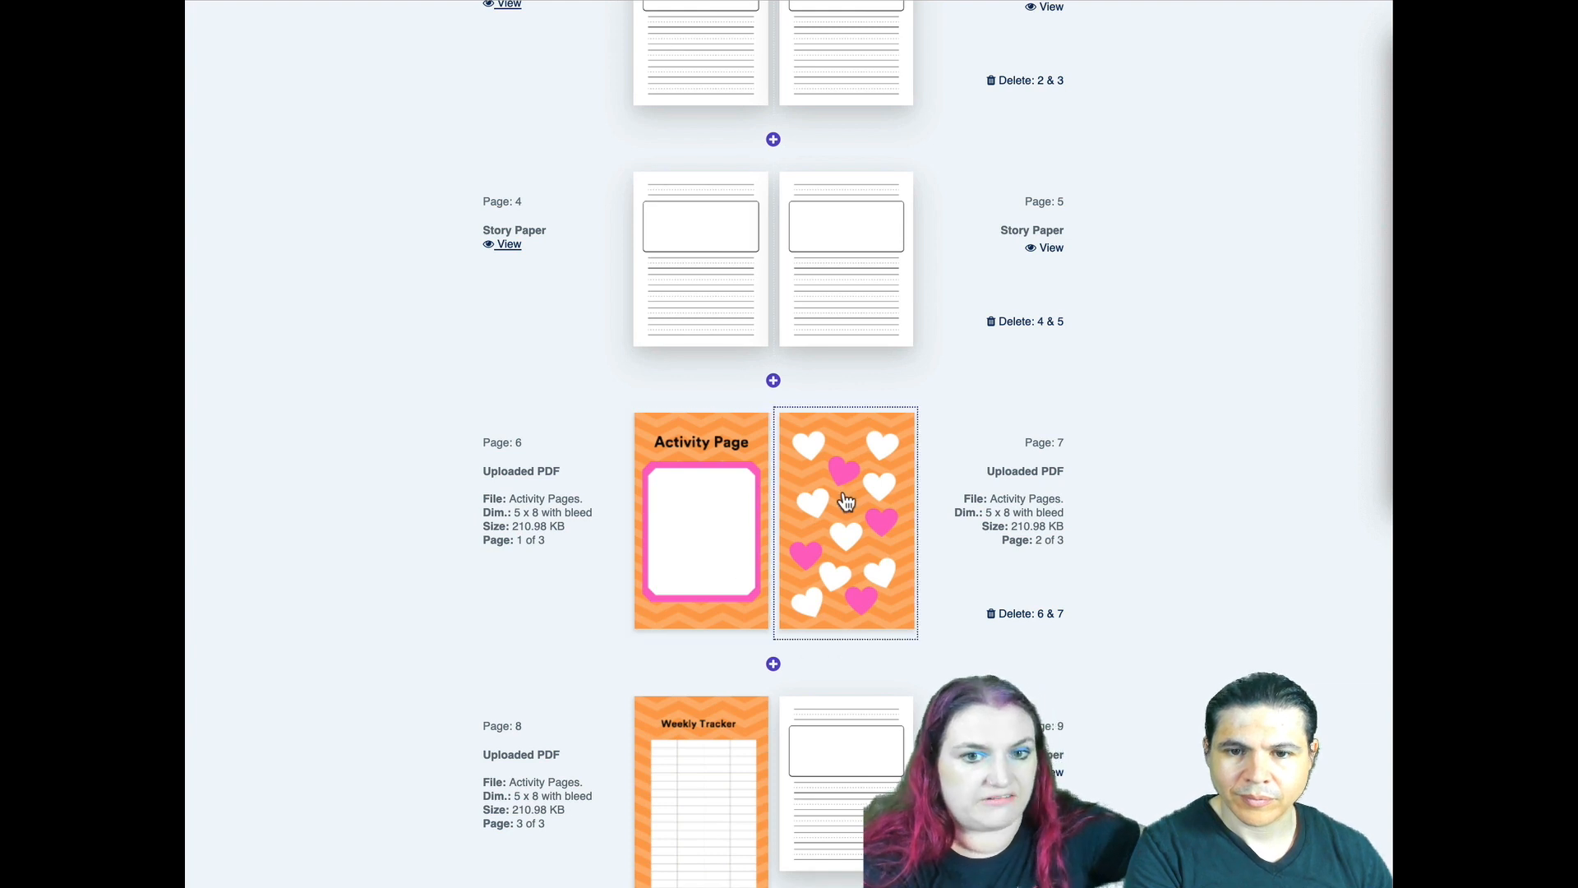
- Return to Tangent Builder and review the spreads from page 4 through the blank last page
{"action": "scroll", "coordinate": [825, 530], "scroll_direction": "down", "scroll_amount": 4}
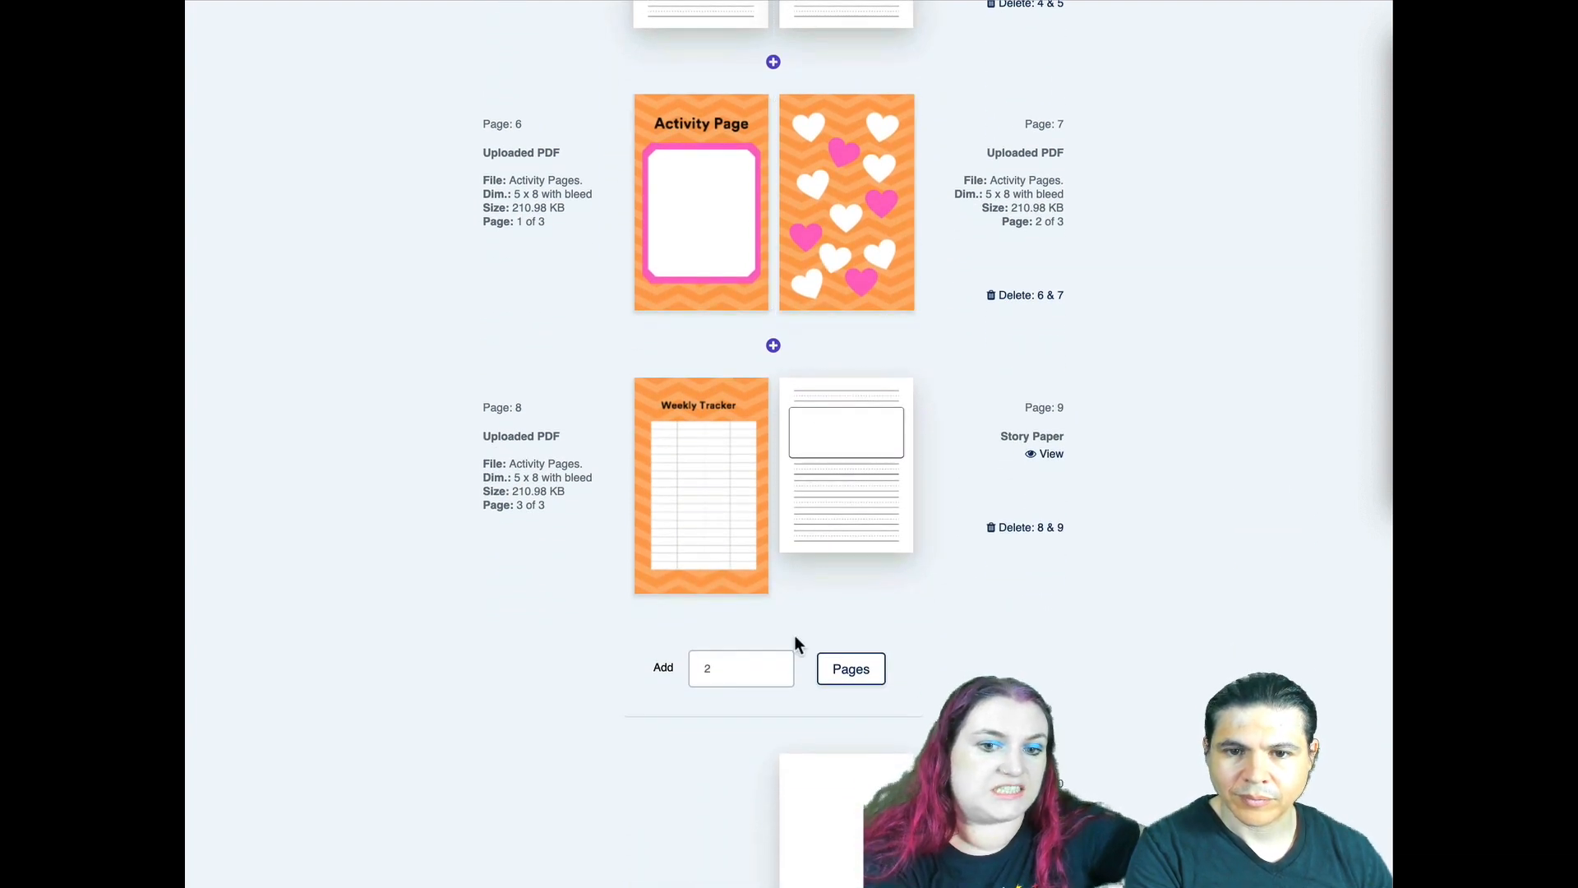
{"action": "scroll", "coordinate": [794, 634], "scroll_direction": "down", "scroll_amount": 1}
{"action": "scroll", "coordinate": [794, 634], "scroll_direction": "down", "scroll_amount": 1}
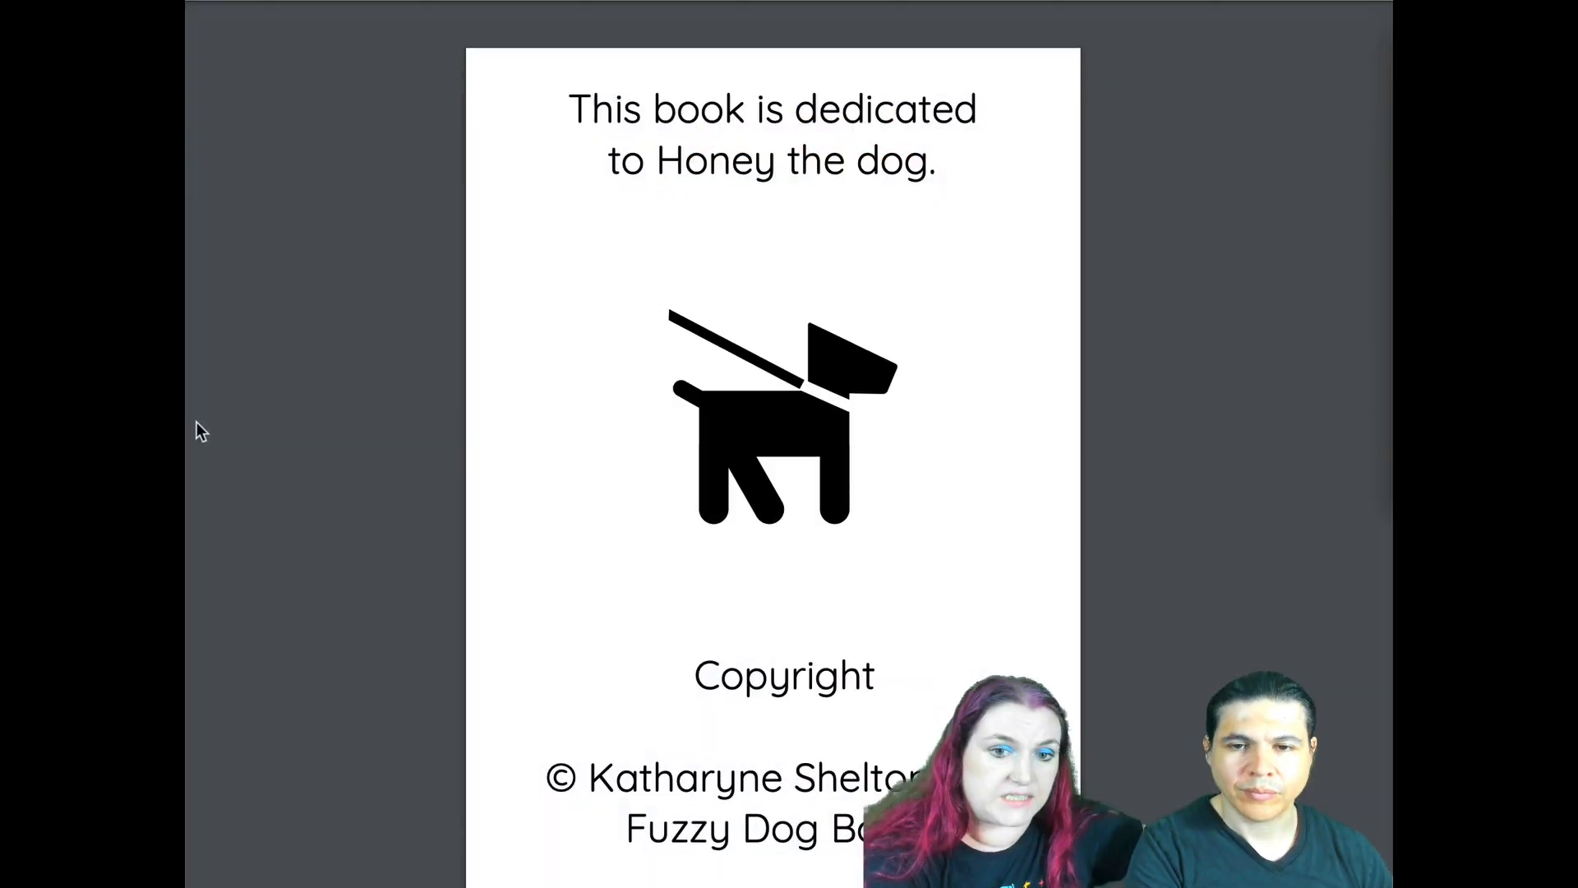
- Check the story paper, activity and weekly tracker pages in the finished interior PDF and close it
{"action": "scroll", "coordinate": [196, 422], "scroll_direction": "down", "scroll_amount": 10}
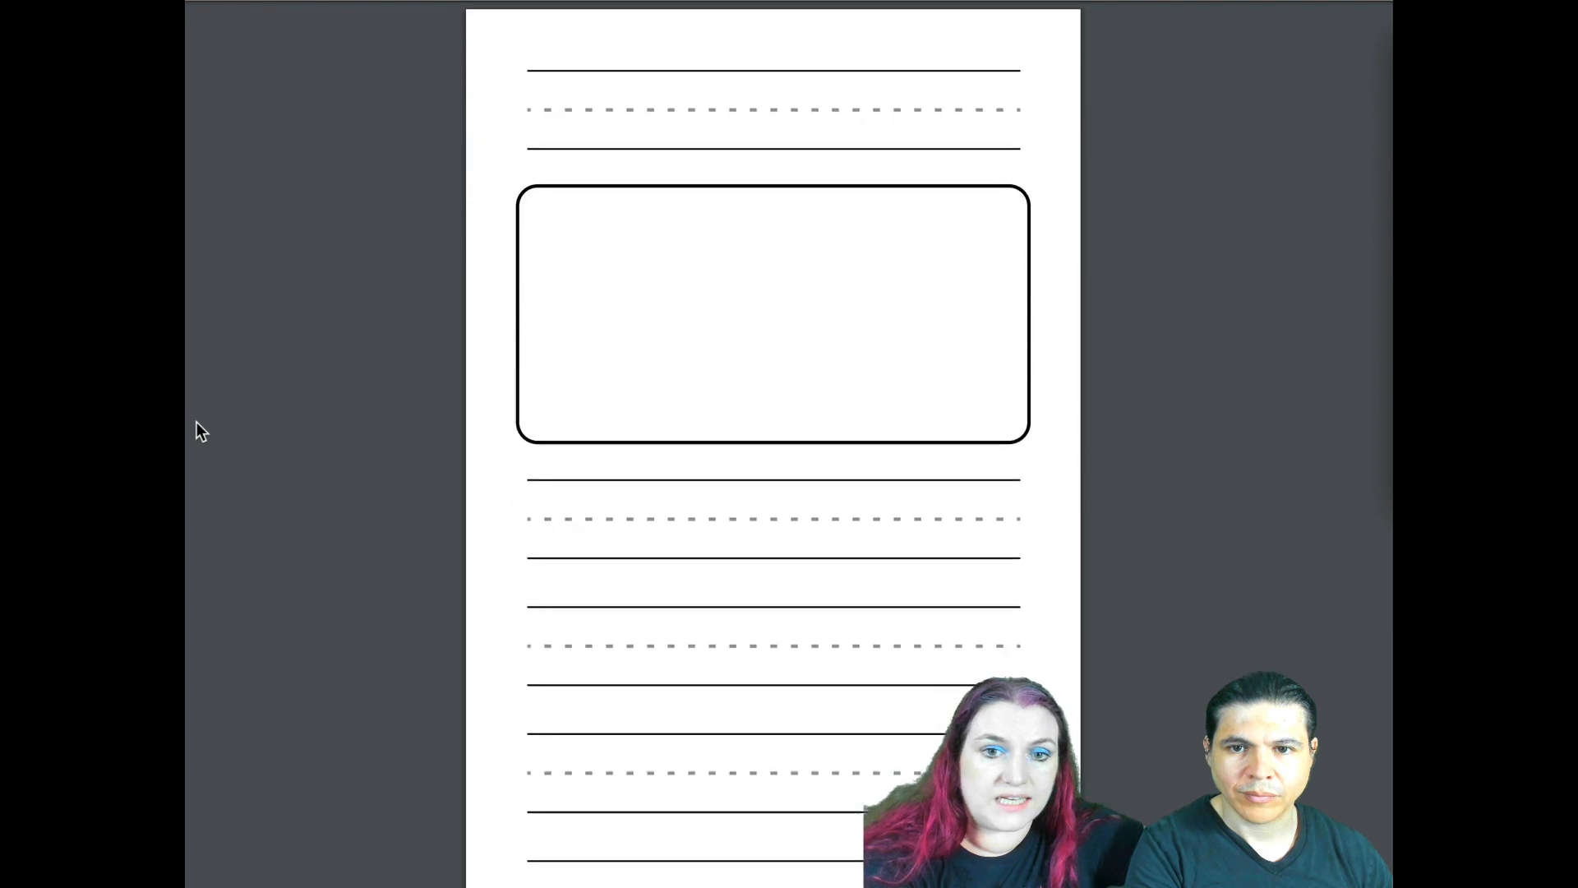
{"action": "scroll", "coordinate": [196, 422], "scroll_direction": "down", "scroll_amount": 15}
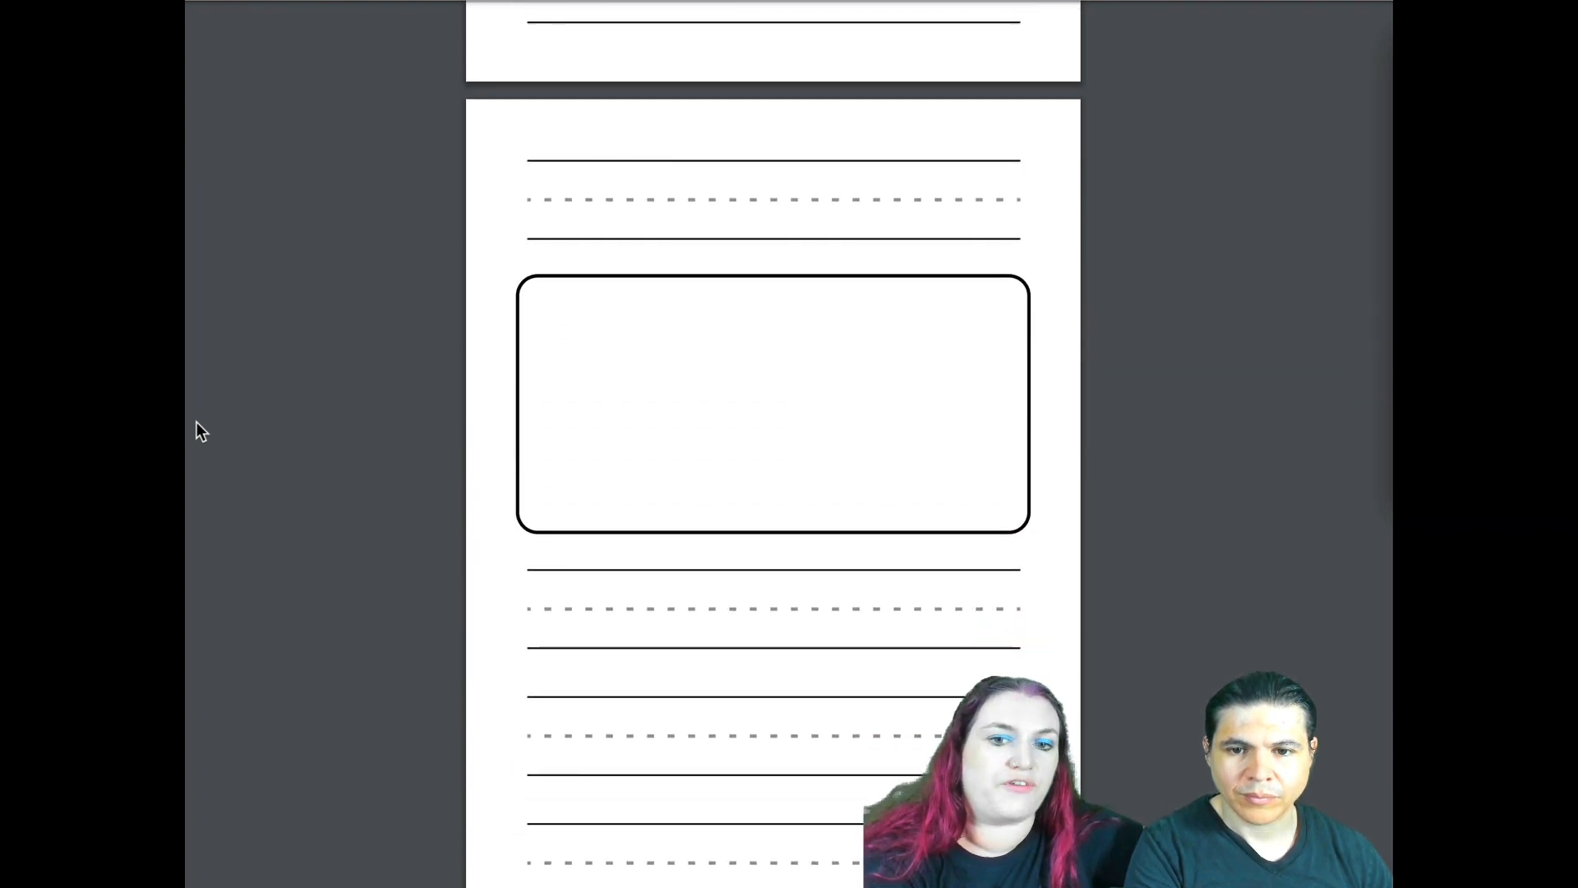
{"action": "scroll", "coordinate": [195, 422], "scroll_direction": "down", "scroll_amount": 3}
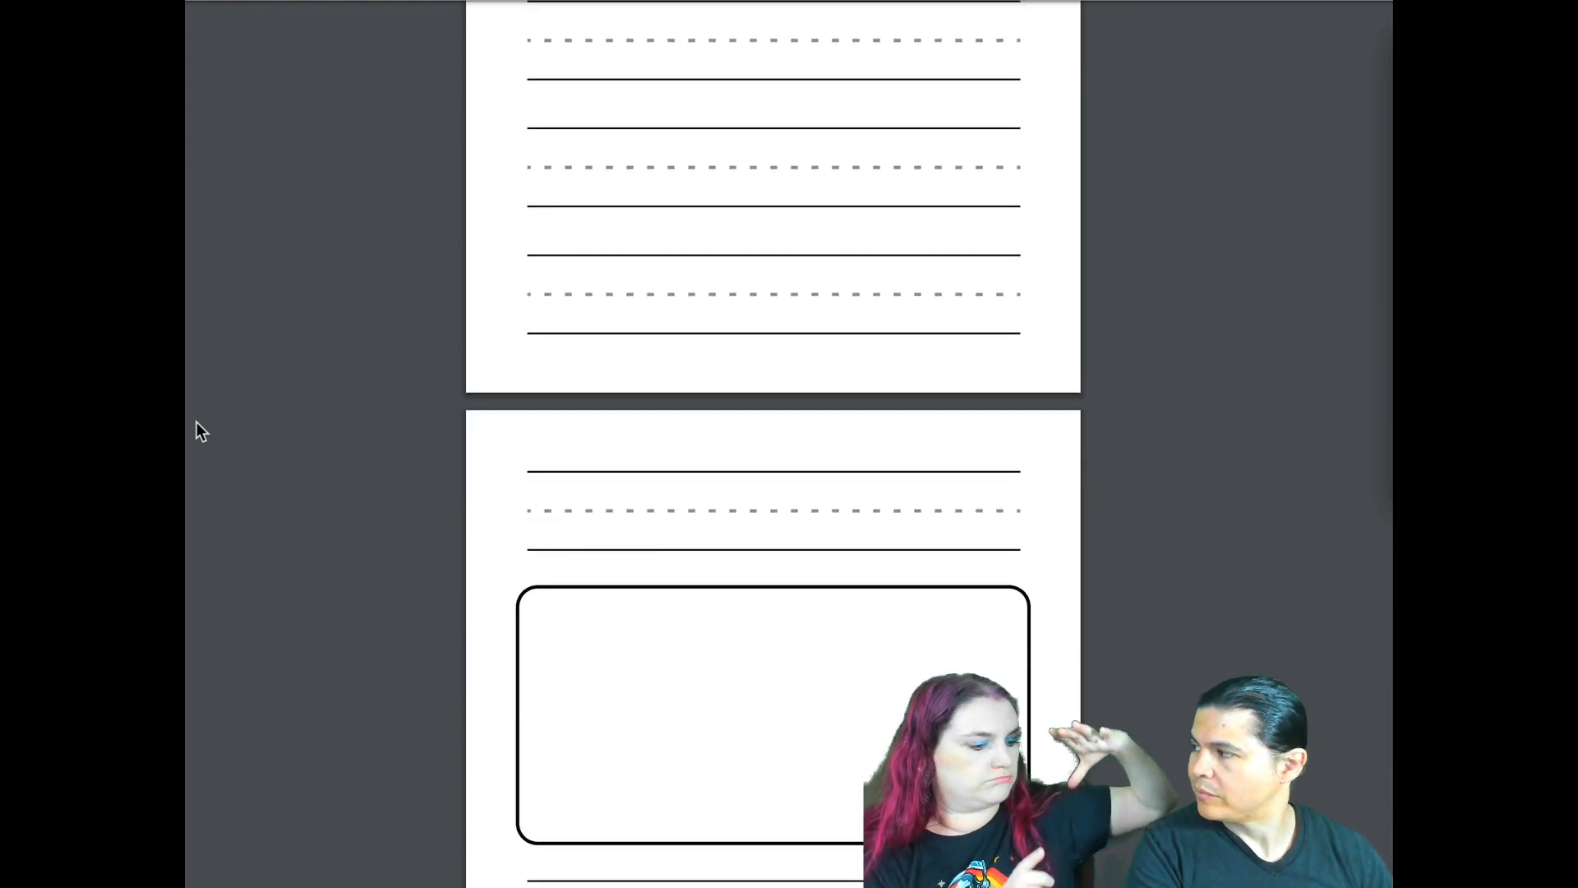
{"action": "scroll", "coordinate": [196, 422], "scroll_direction": "down", "scroll_amount": 18}
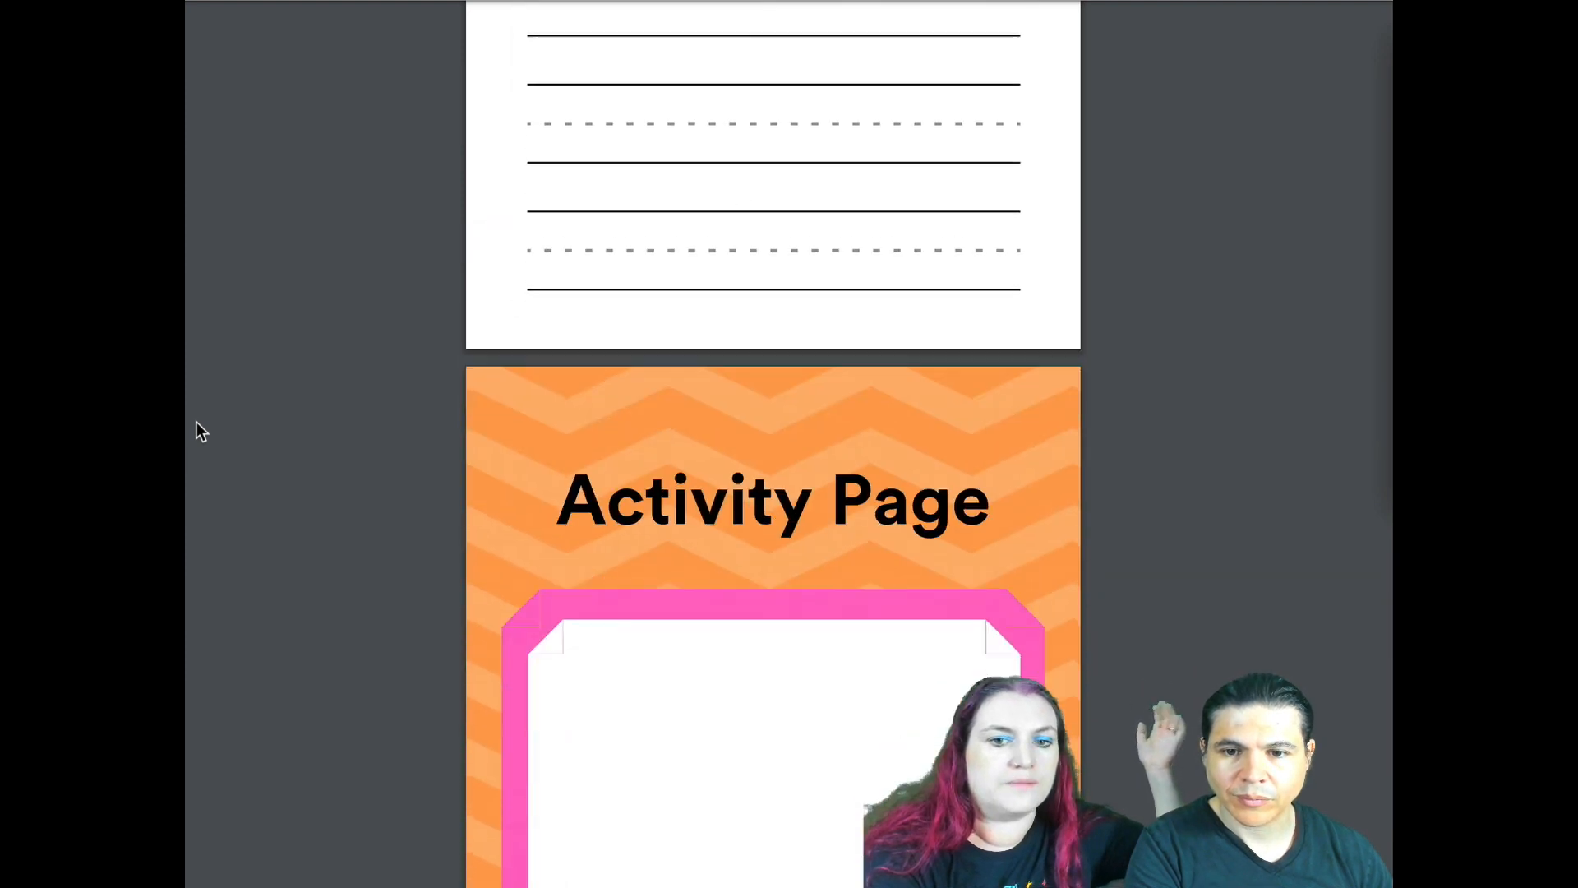
{"action": "scroll", "coordinate": [348, 236], "scroll_direction": "down", "scroll_amount": 4}
{"action": "scroll", "coordinate": [788, 621], "scroll_direction": "down", "scroll_amount": 9}
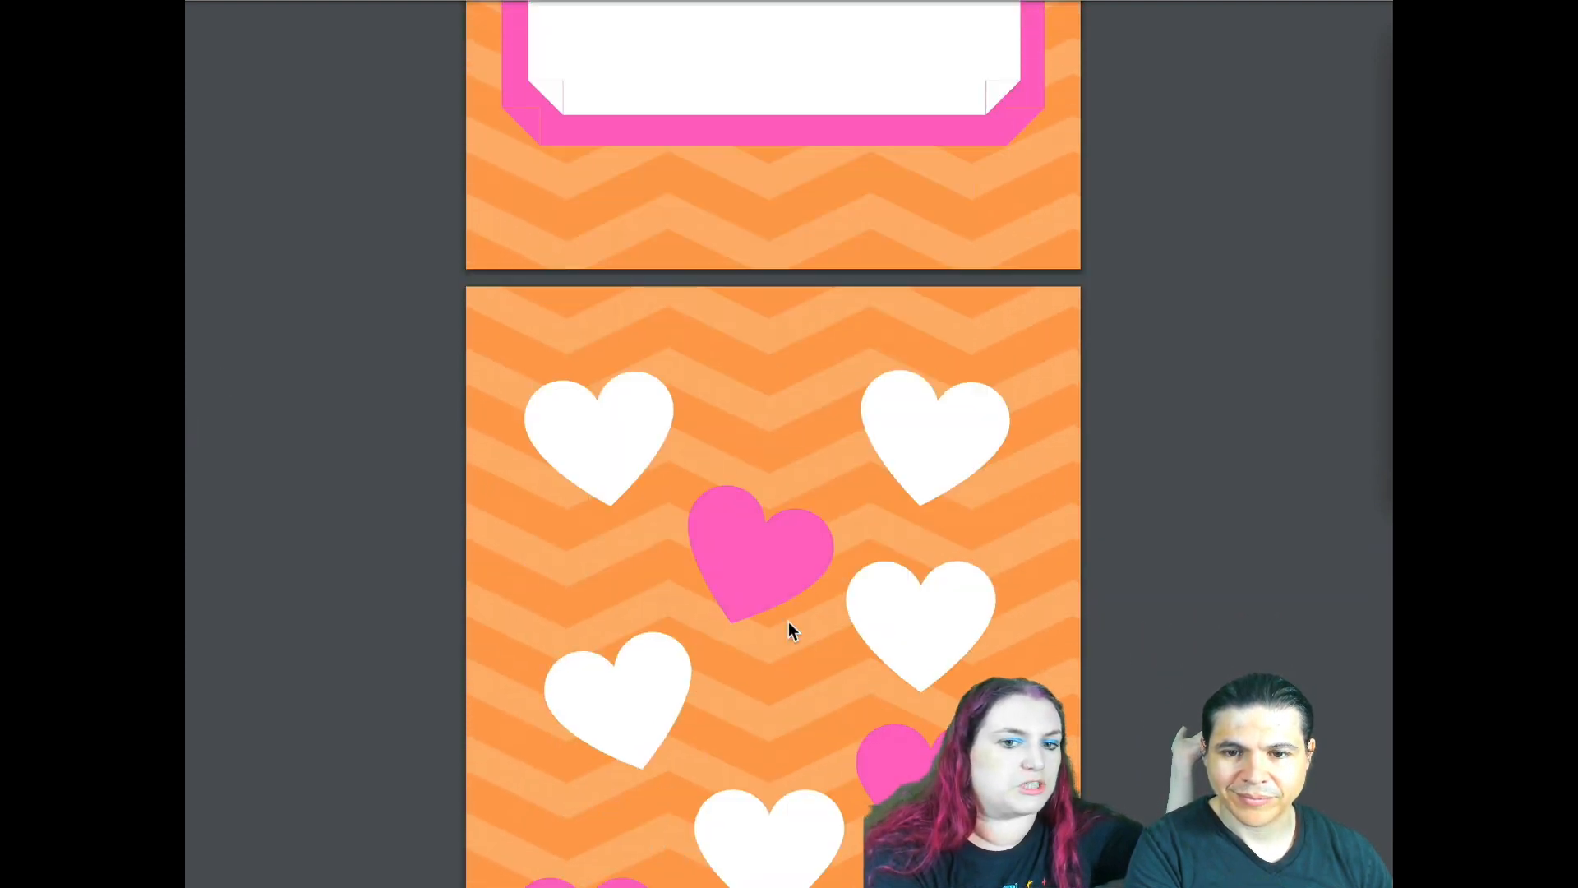
{"action": "scroll", "coordinate": [706, 553], "scroll_direction": "down", "scroll_amount": 10}
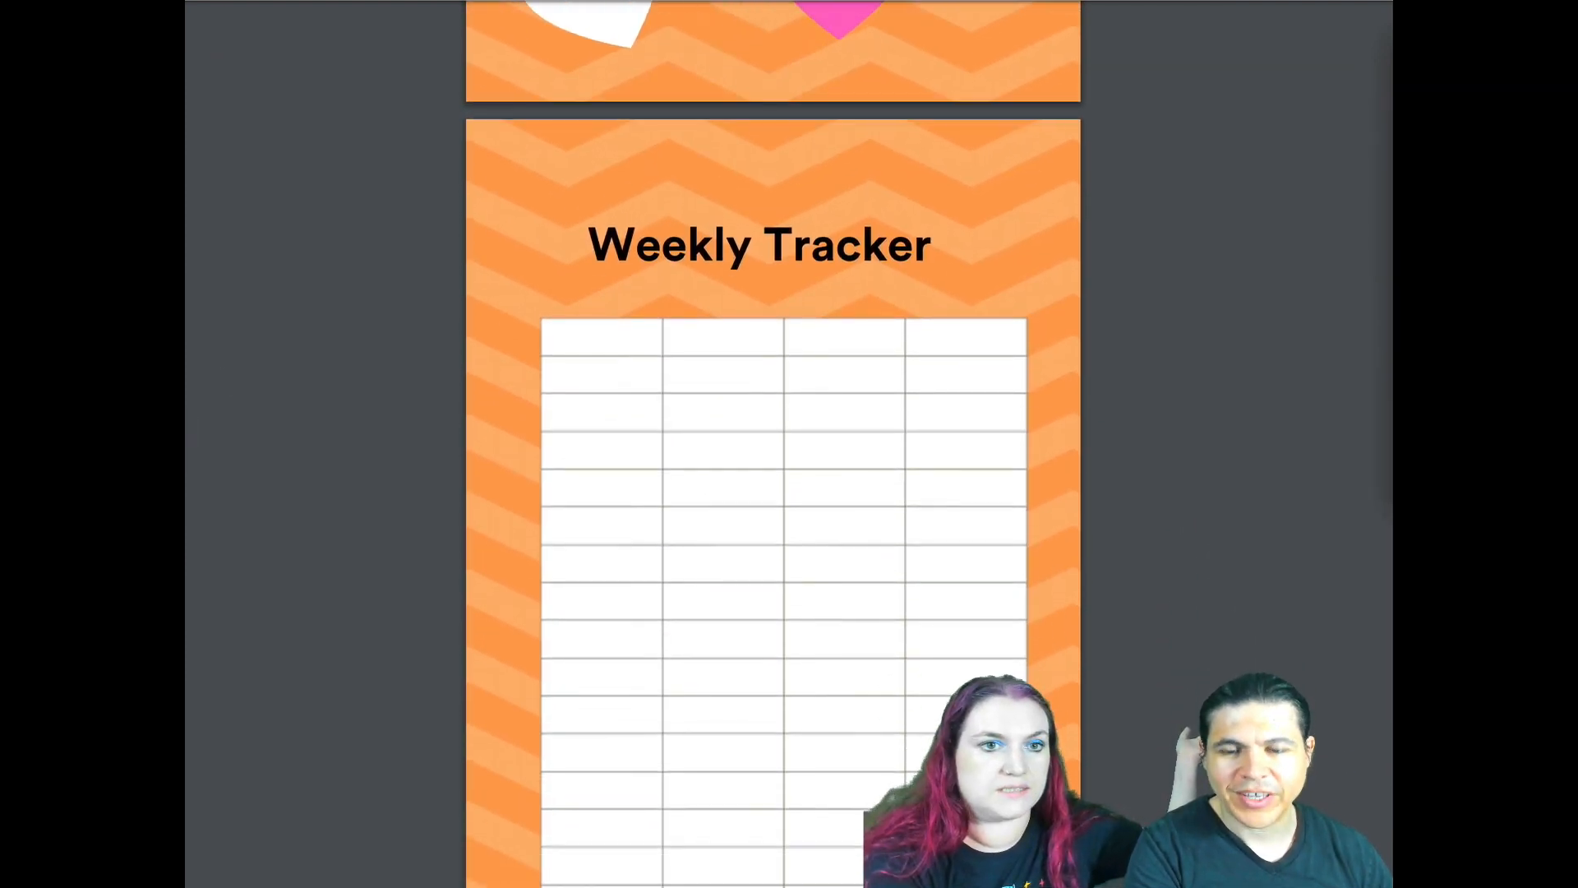
{"action": "key", "text": "super+w"}
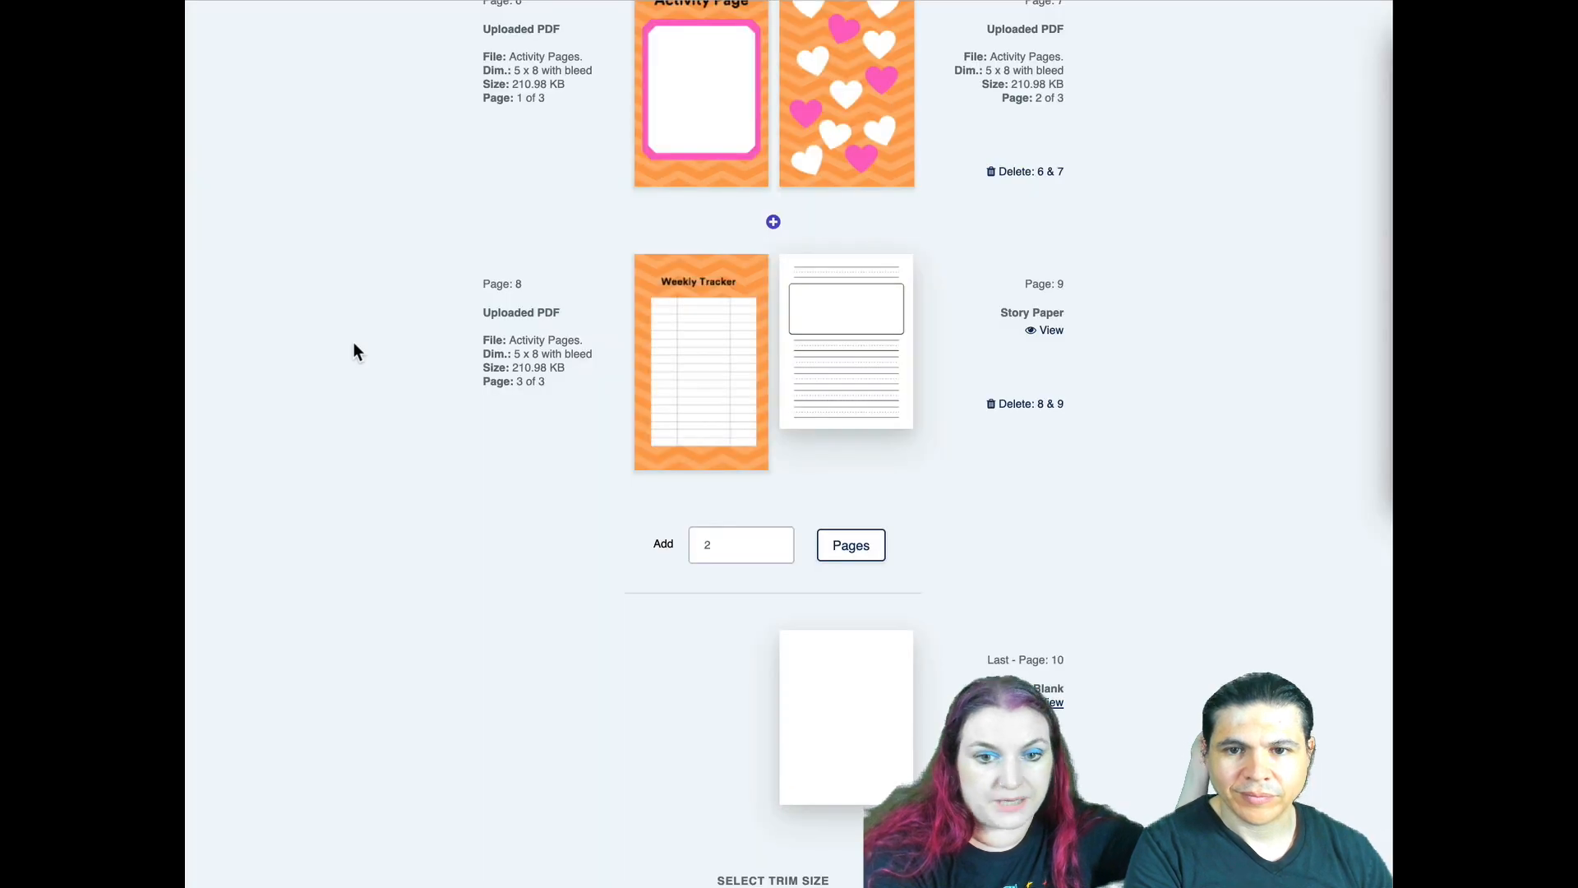